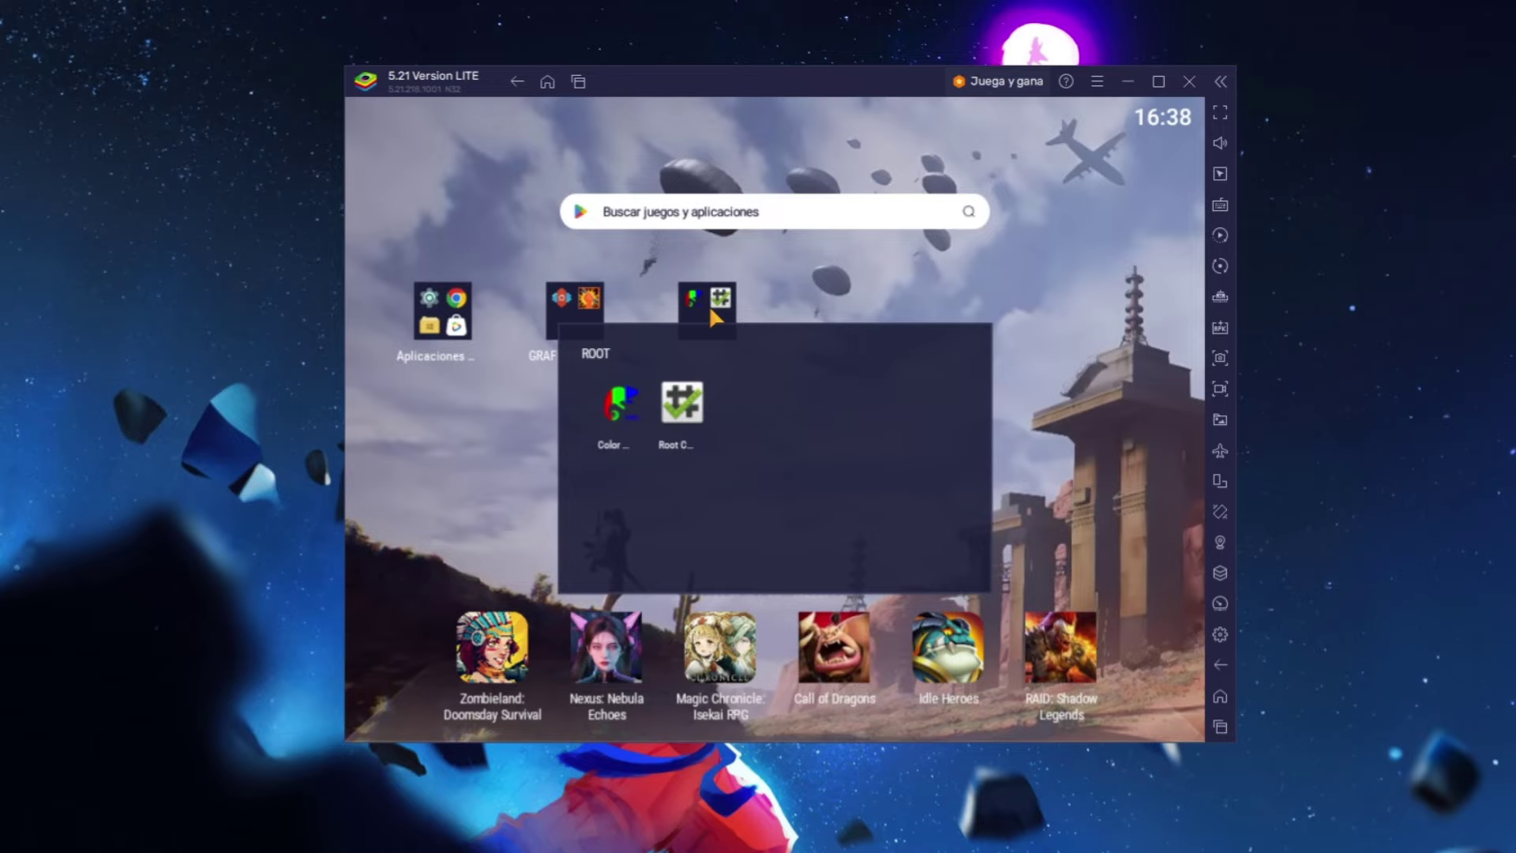
- Close the ROOT folder and open Aplicaciones del sistema to launch Free Fire's training mode
left_click(861, 294)
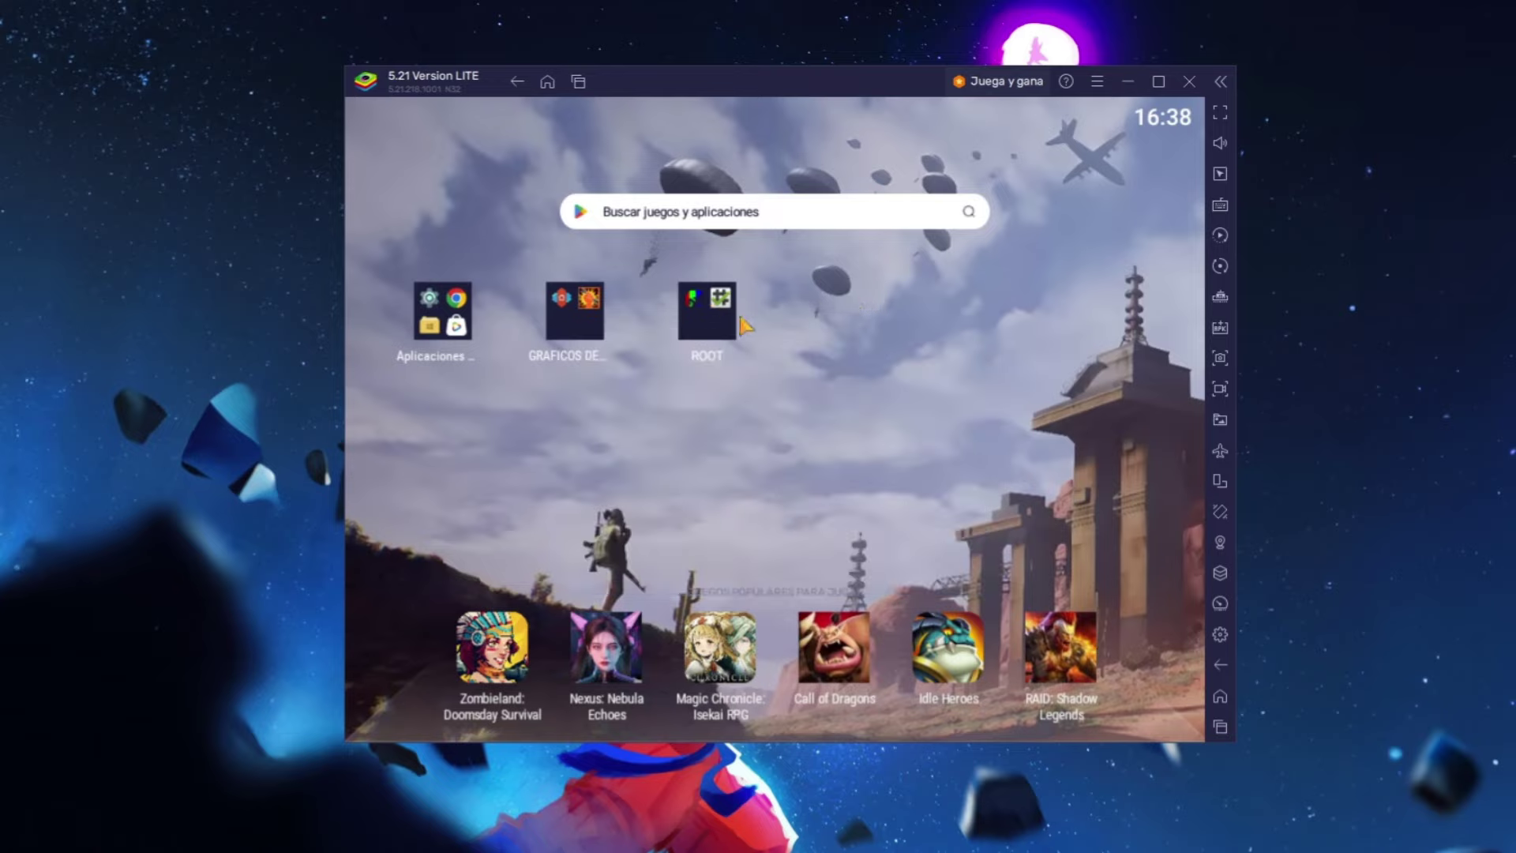
left_click(442, 316)
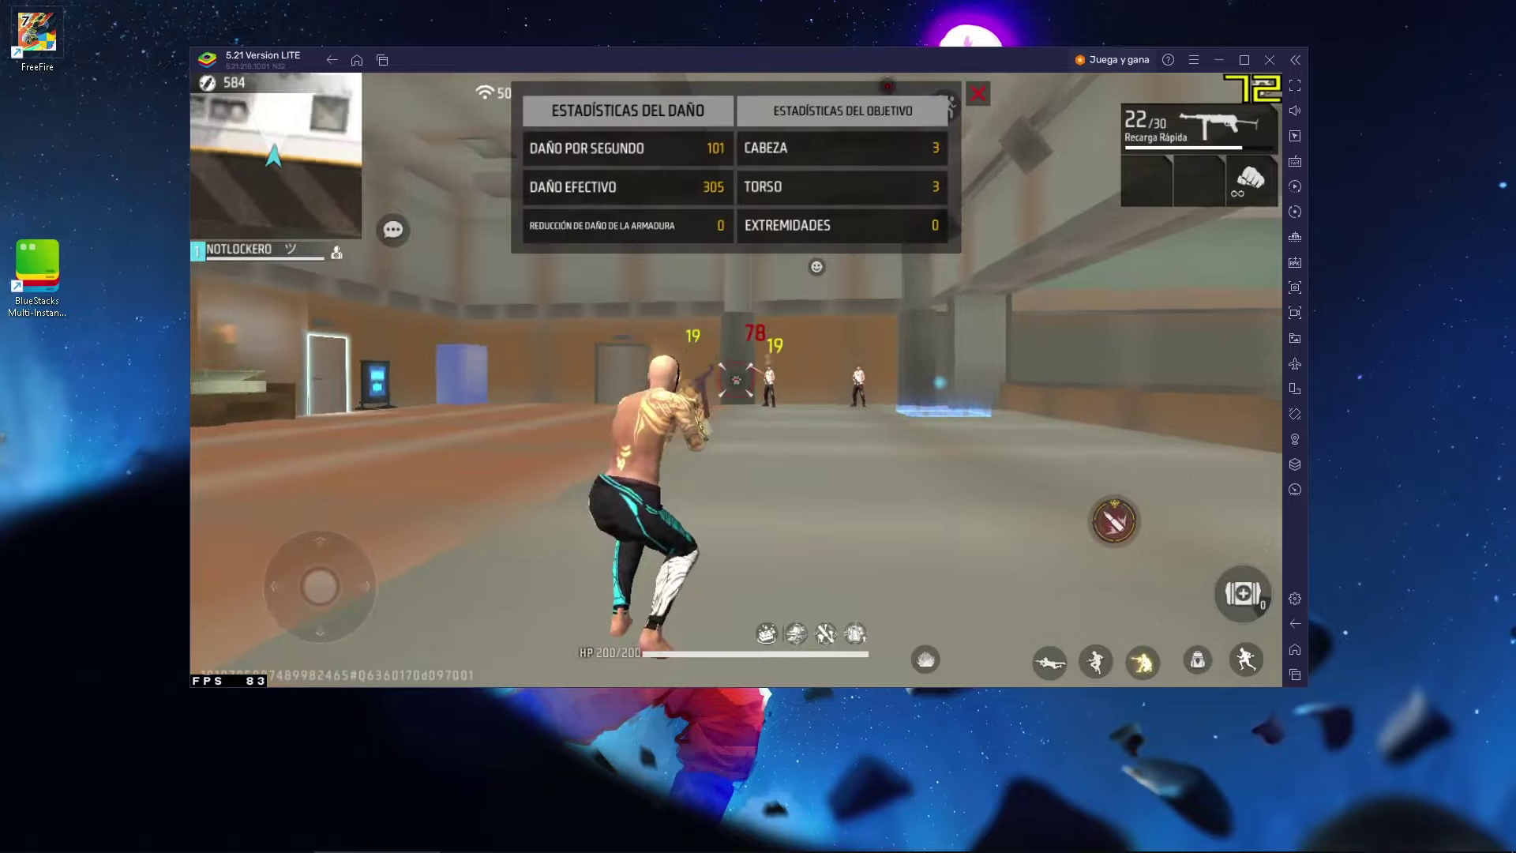
- Walk through the training hall and request HONGO NVL. 3 from the in-match shop, then close it
key("w")
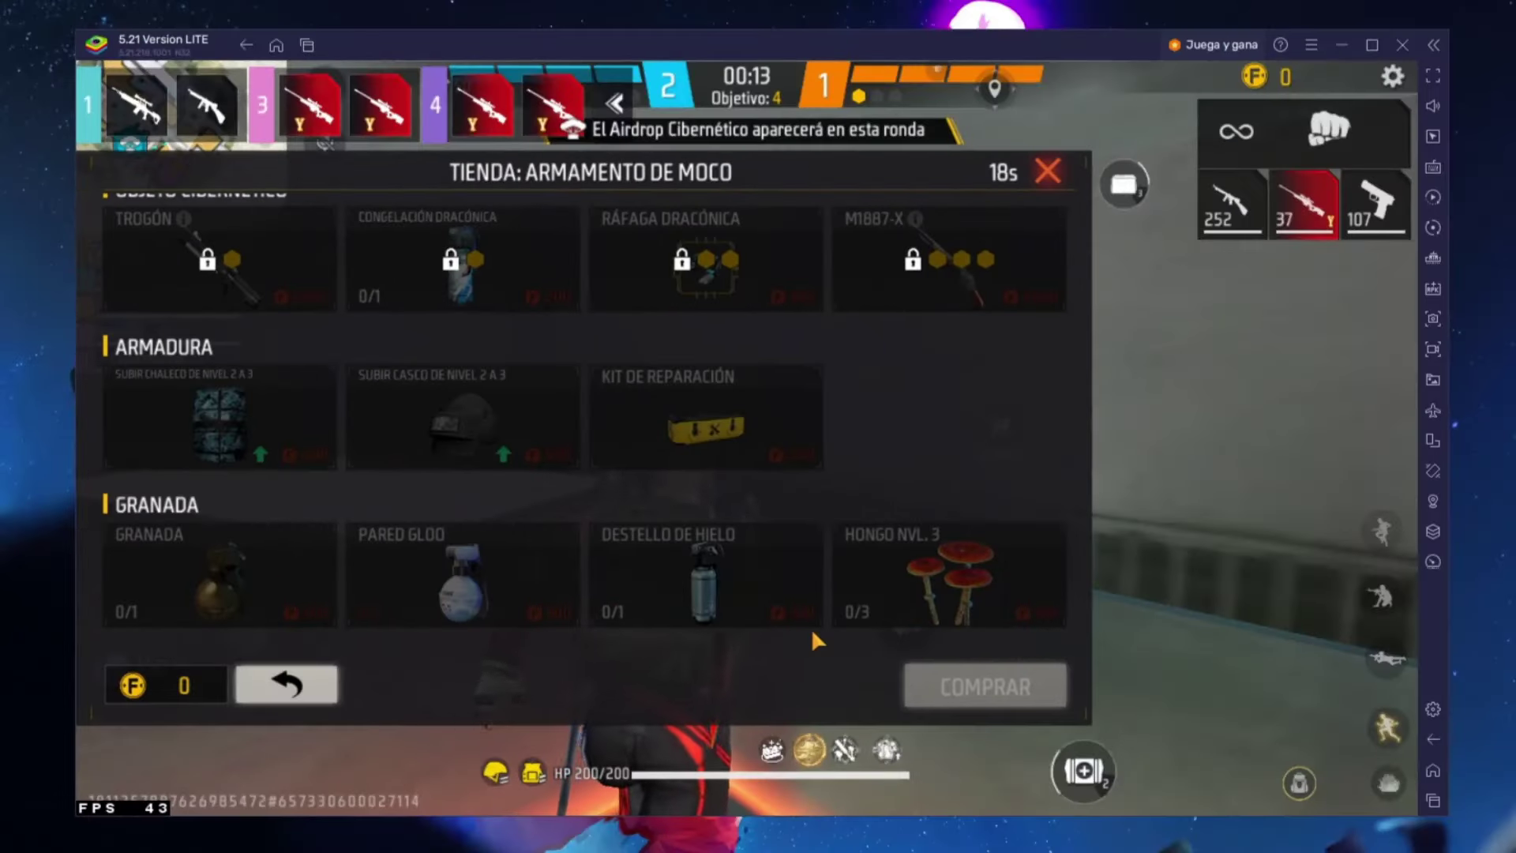
left_click(877, 616)
left_click(877, 683)
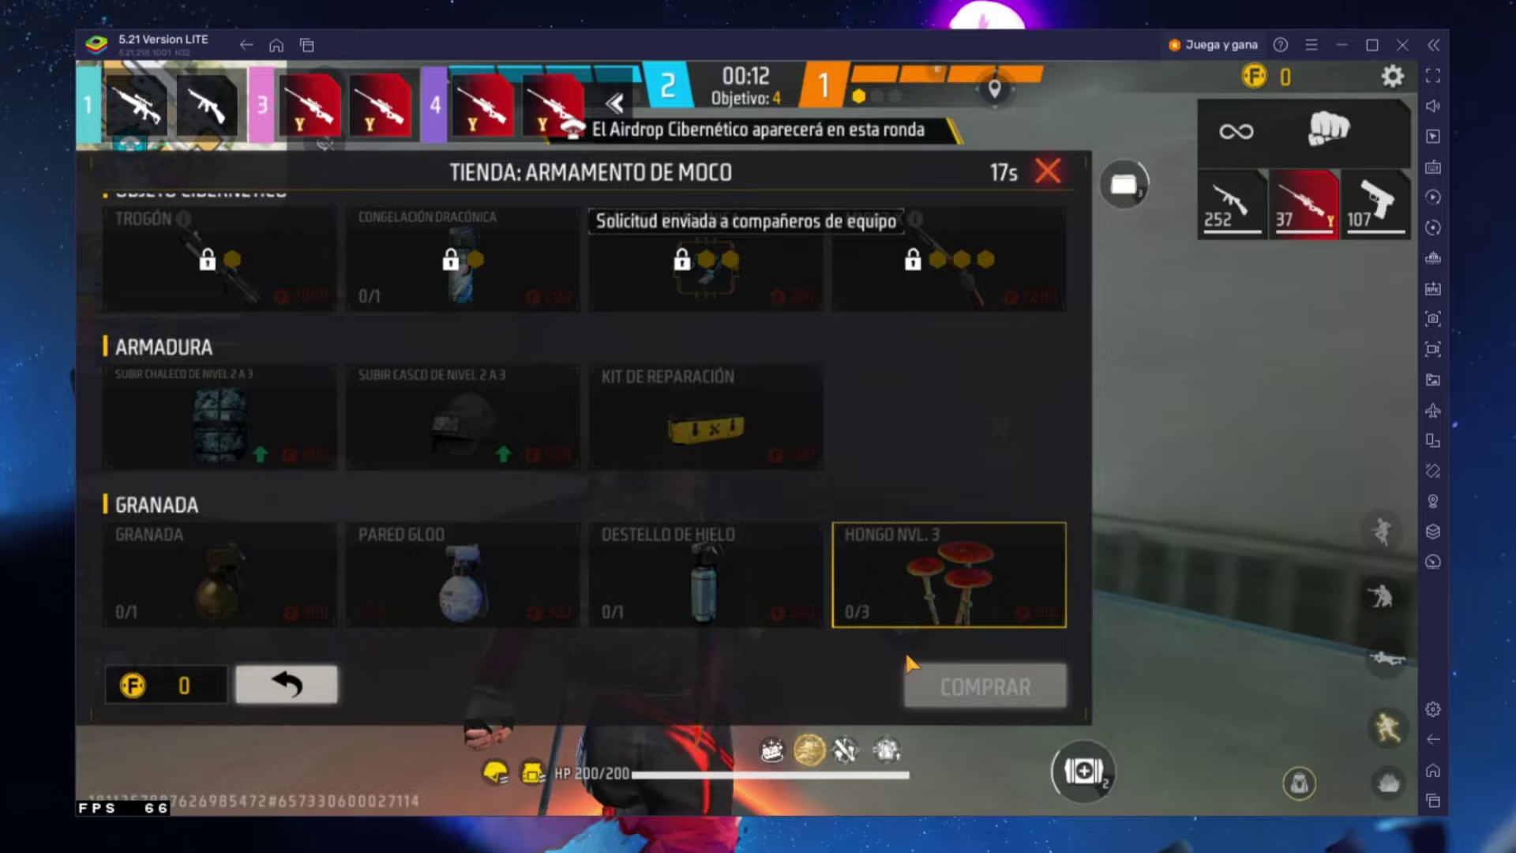
left_click(1047, 183)
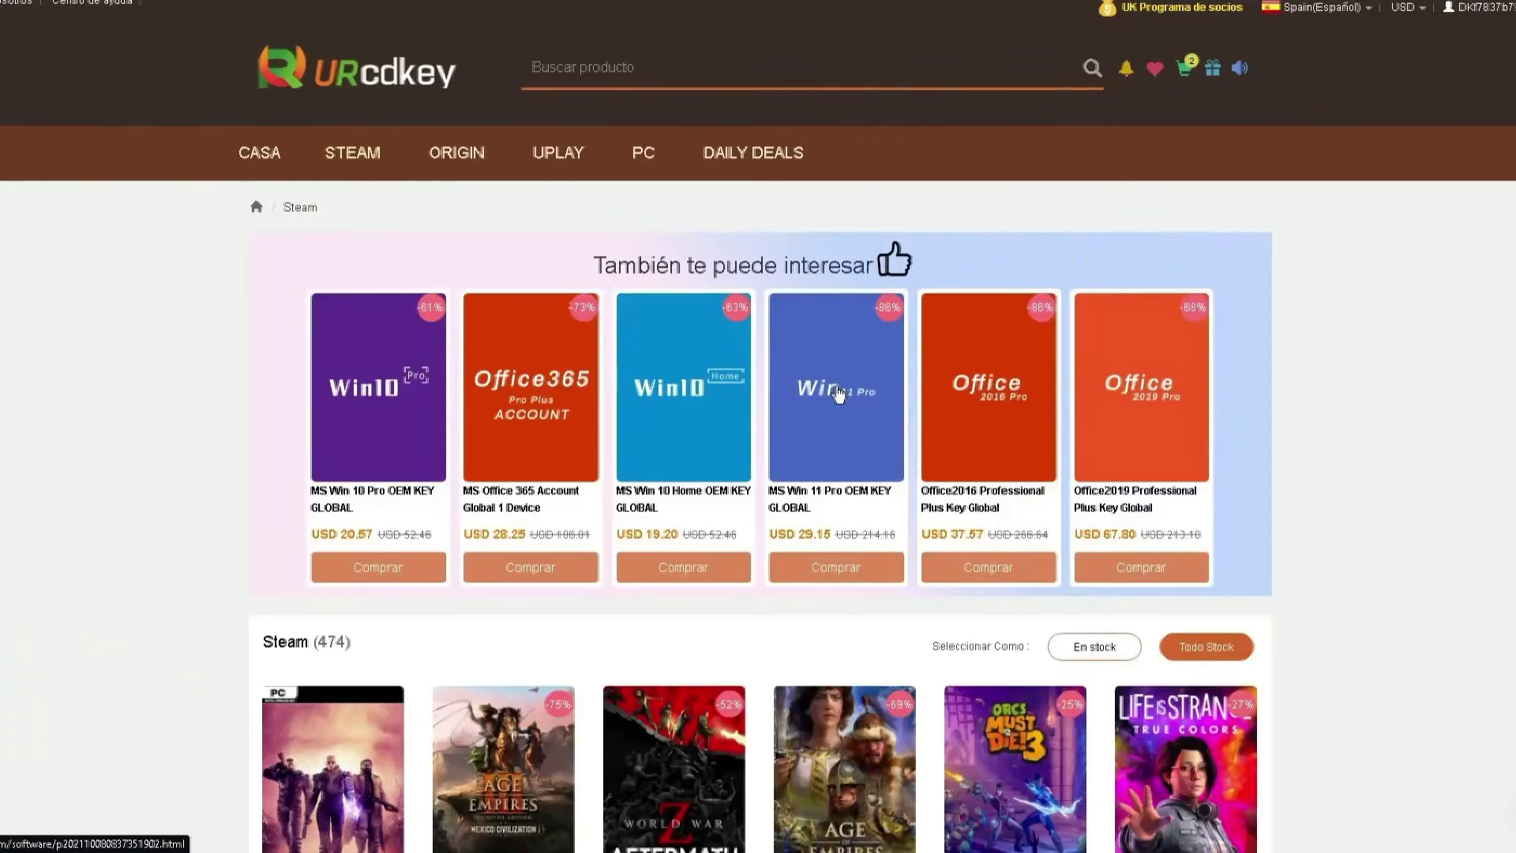
- Buy the MS Win 11 Pro OEM KEY GLOBAL with a promo code, submitting the USD 21.86 order
left_click(837, 395)
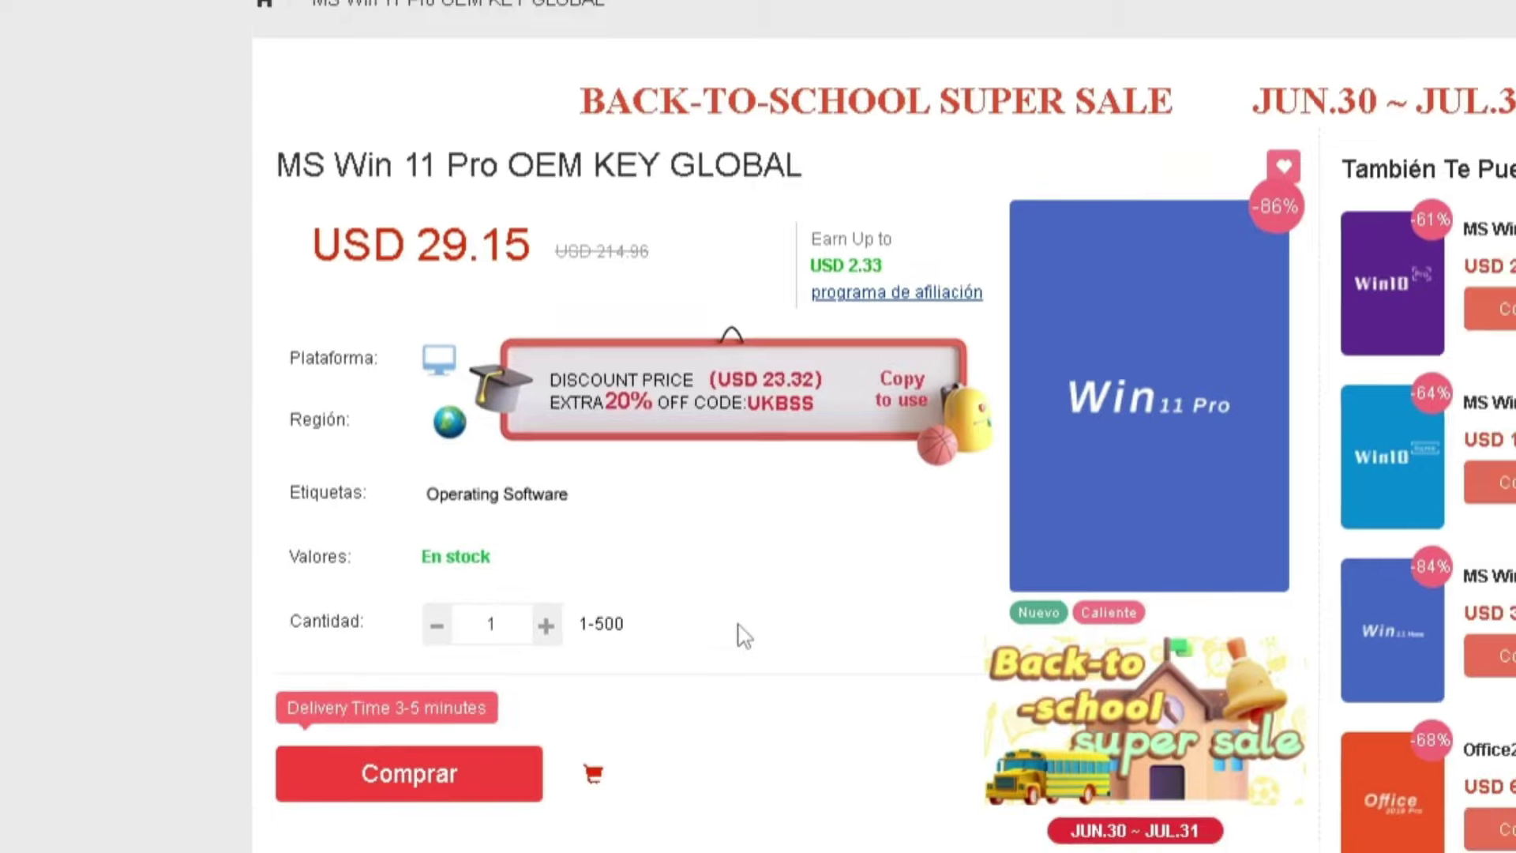
scroll(595, 620, "down", 1)
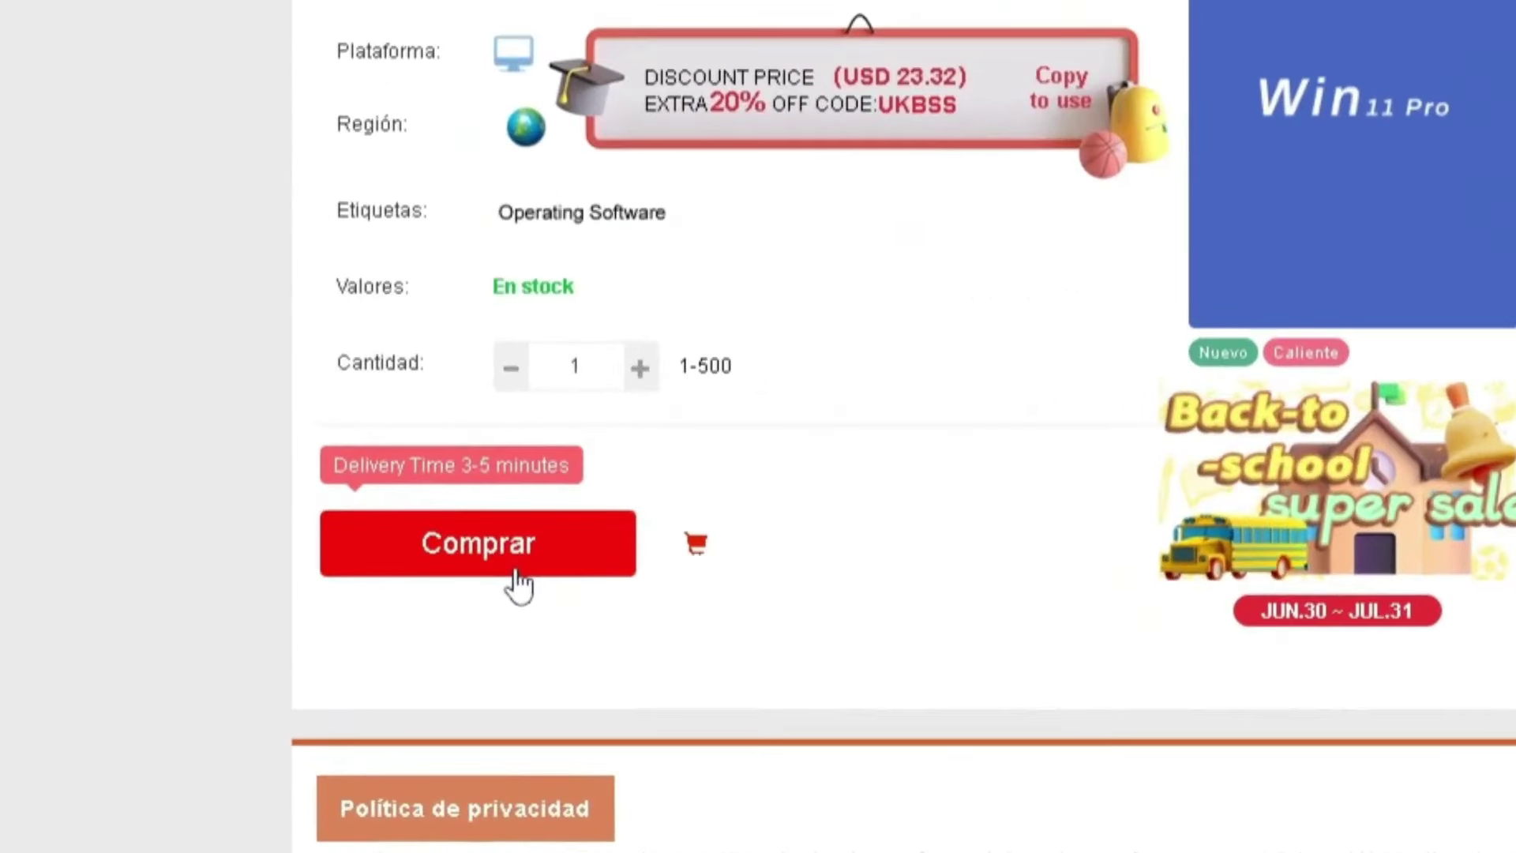
left_click(338, 616)
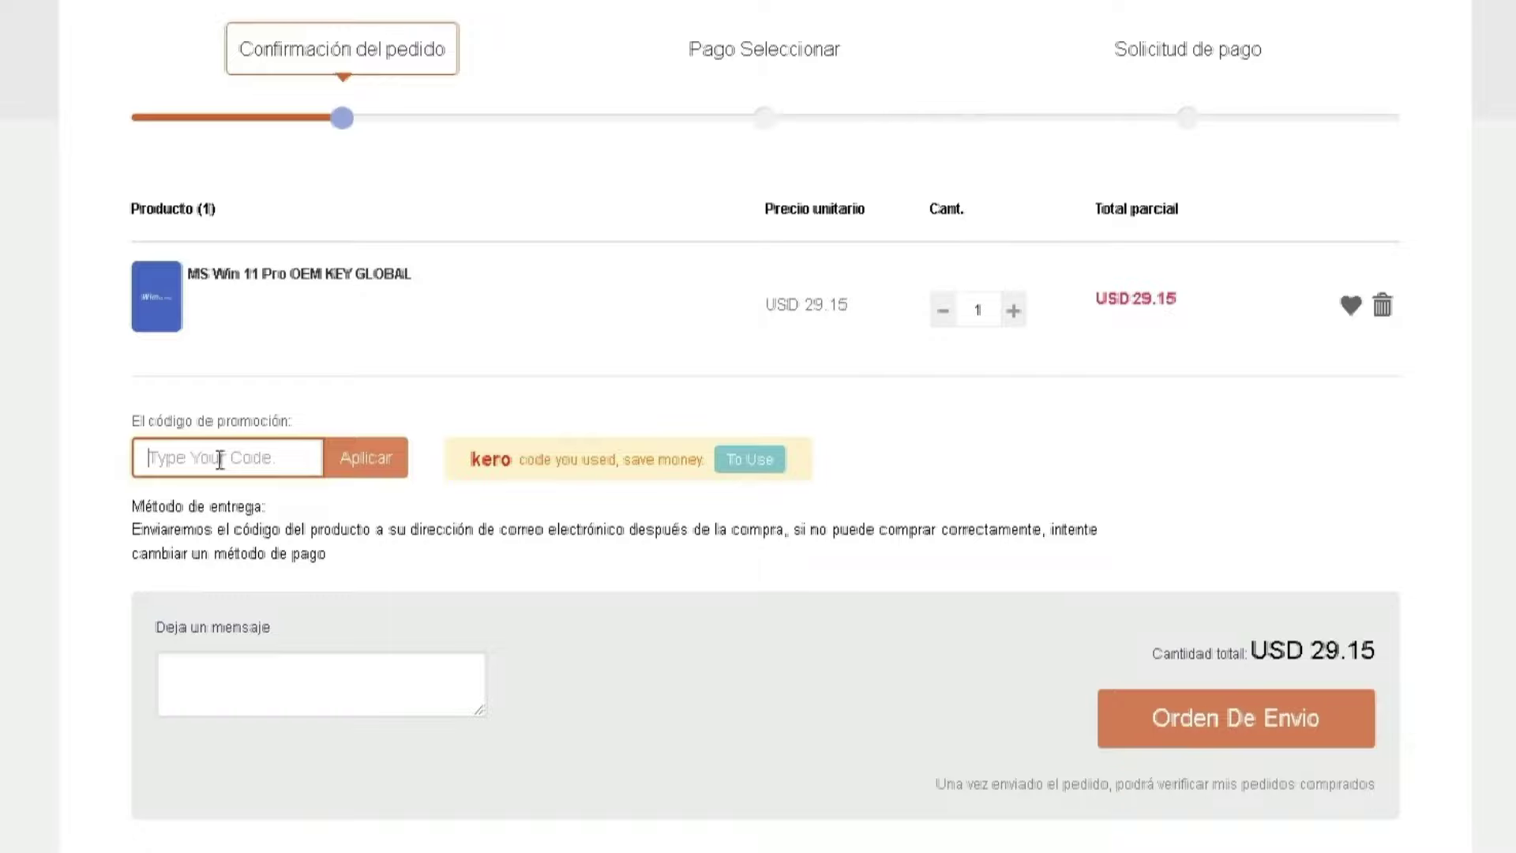
left_click(220, 459)
type("kero")
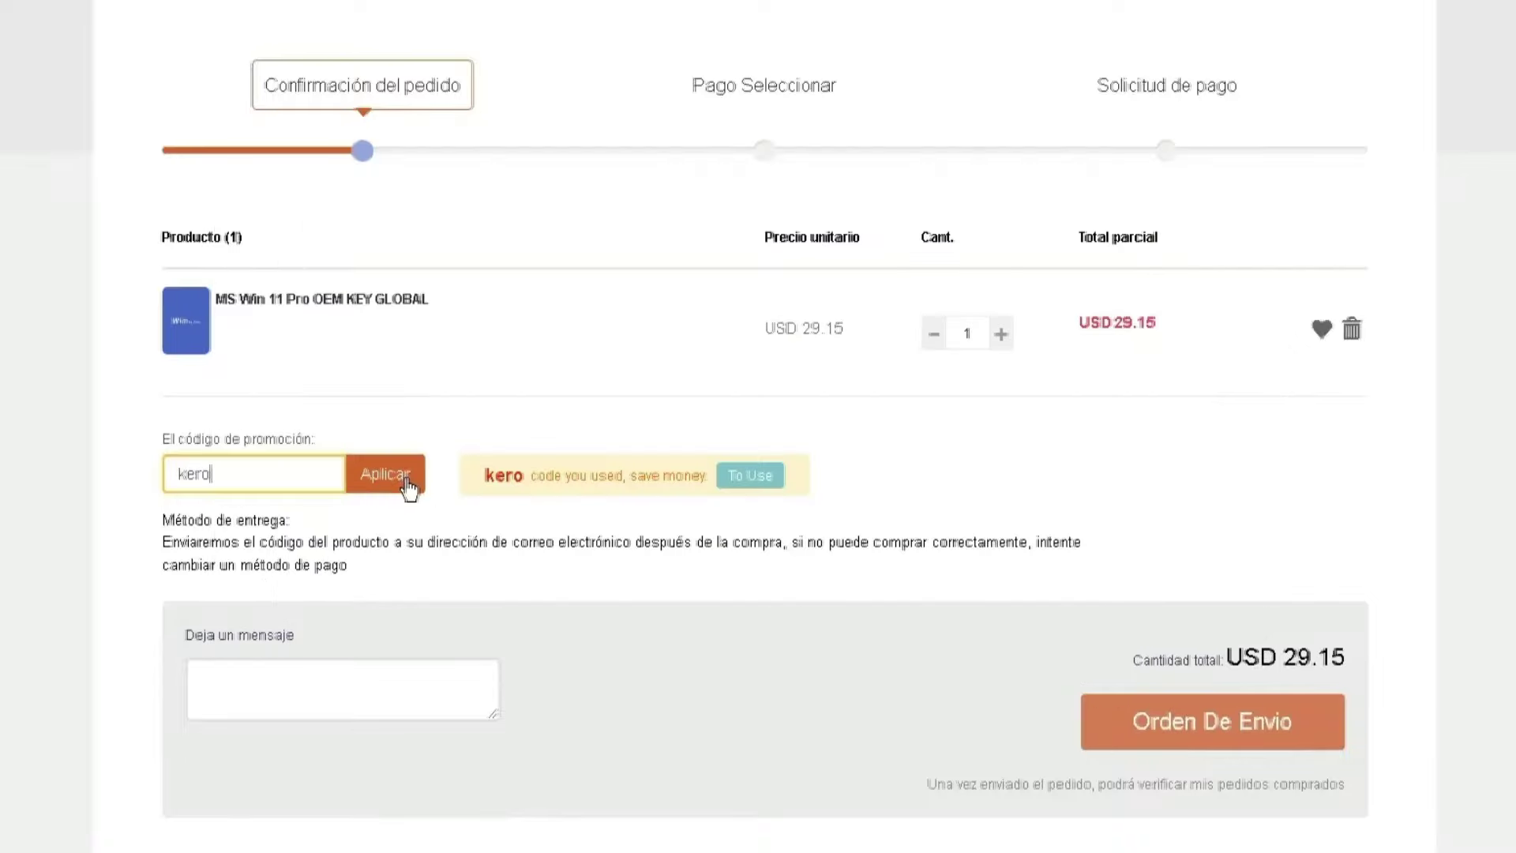
left_click(408, 487)
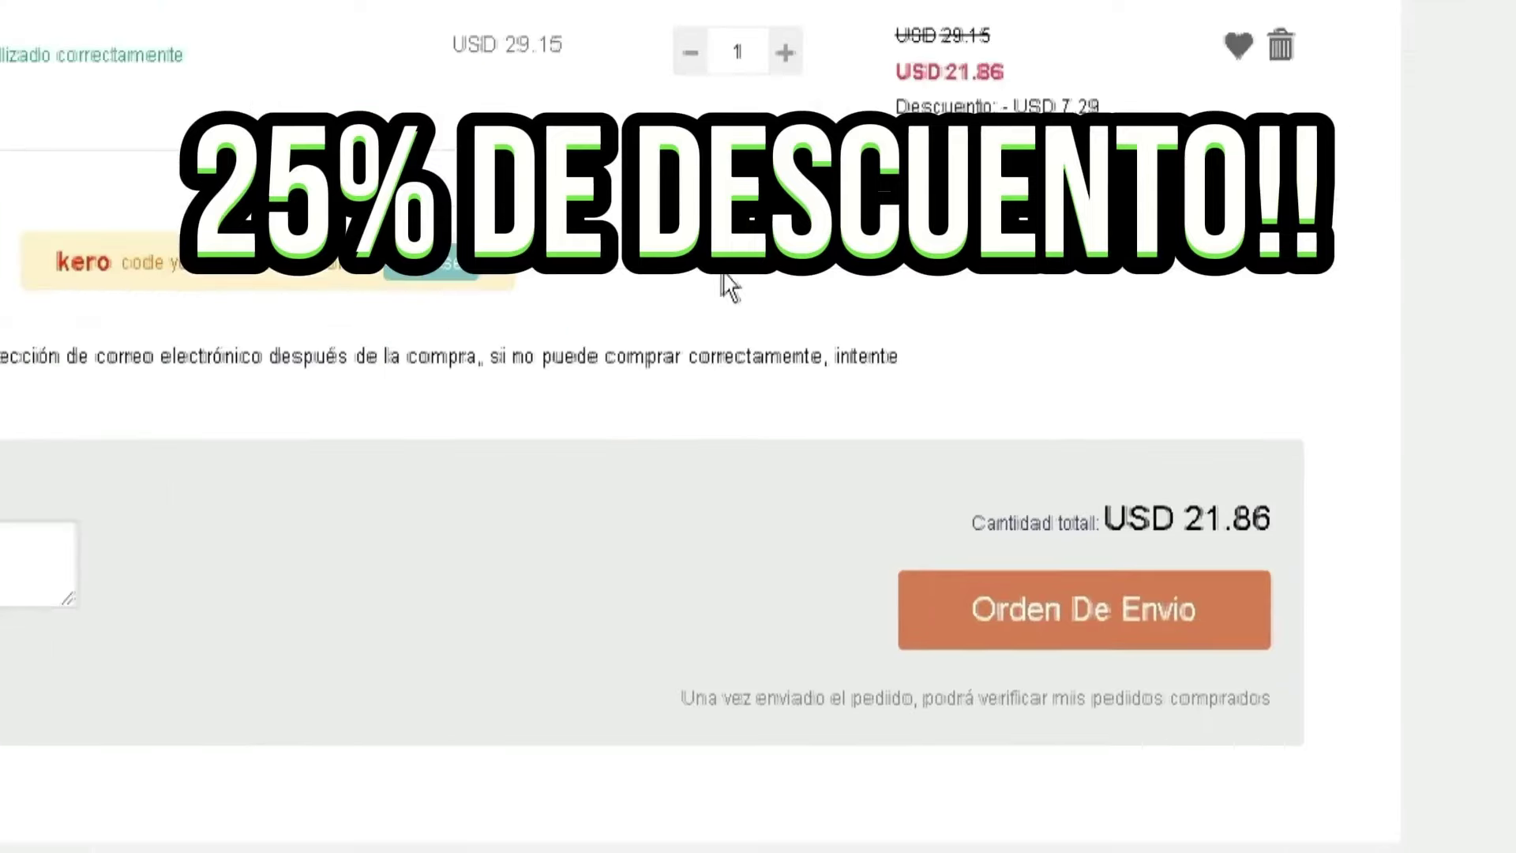
left_click(1036, 604)
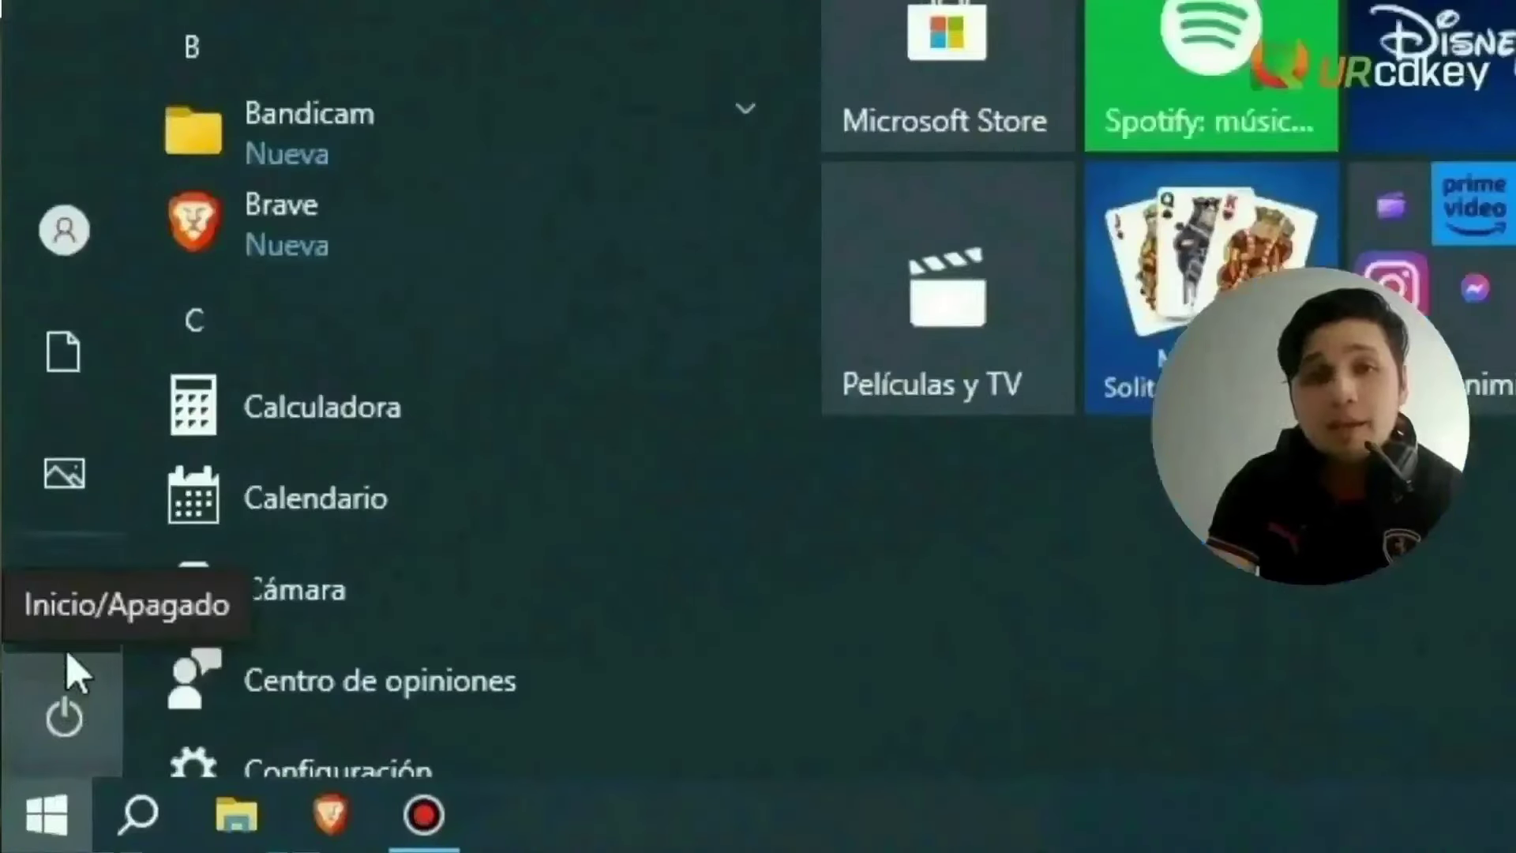
- In Settings > Activación, paste the purchased product key and submit it to activate Windows
mouse_move(57, 614)
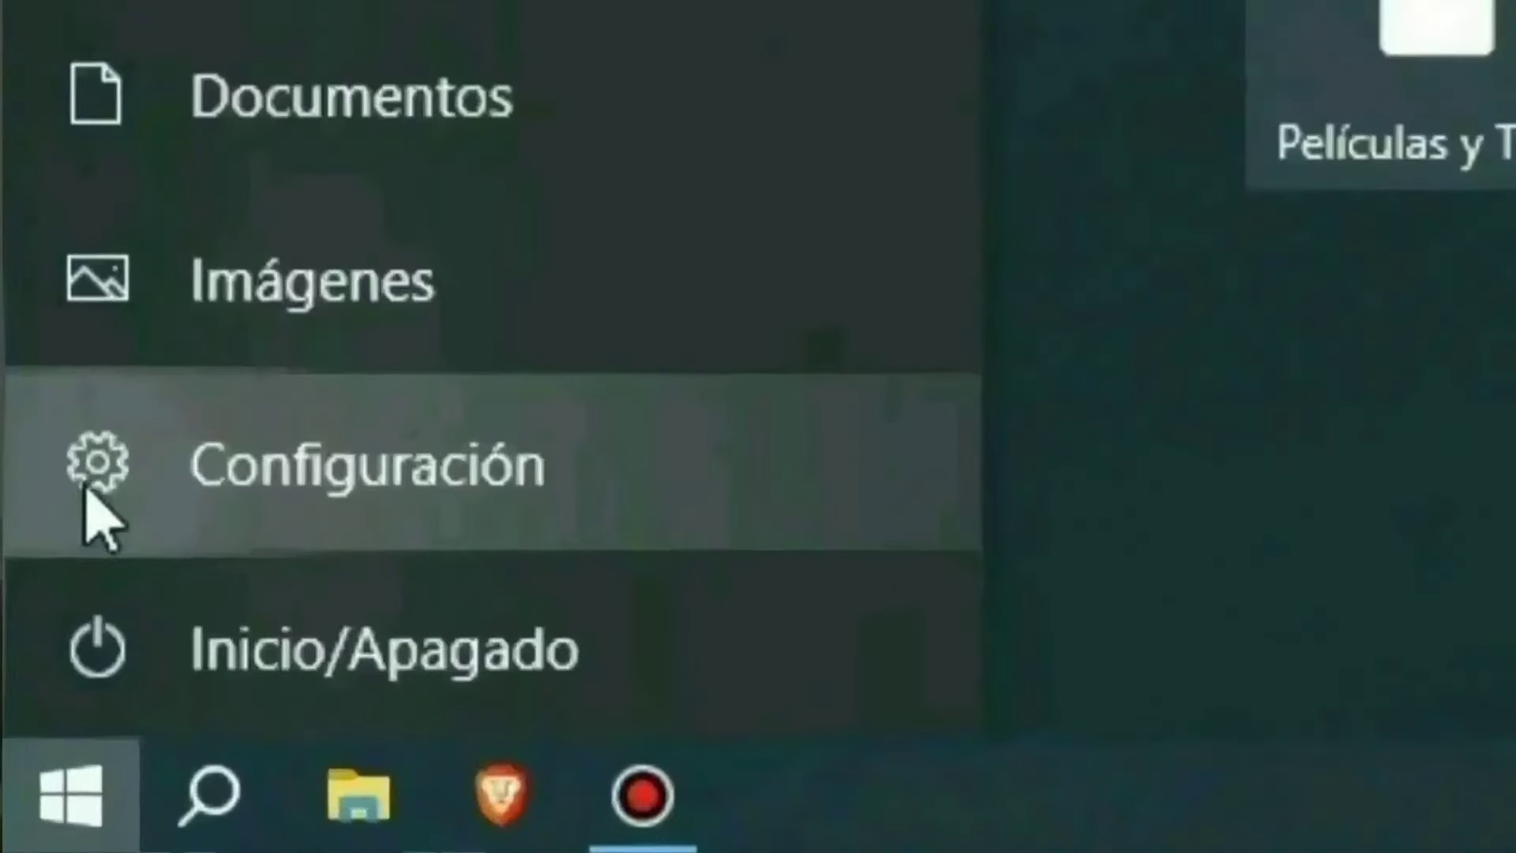
left_click(95, 514)
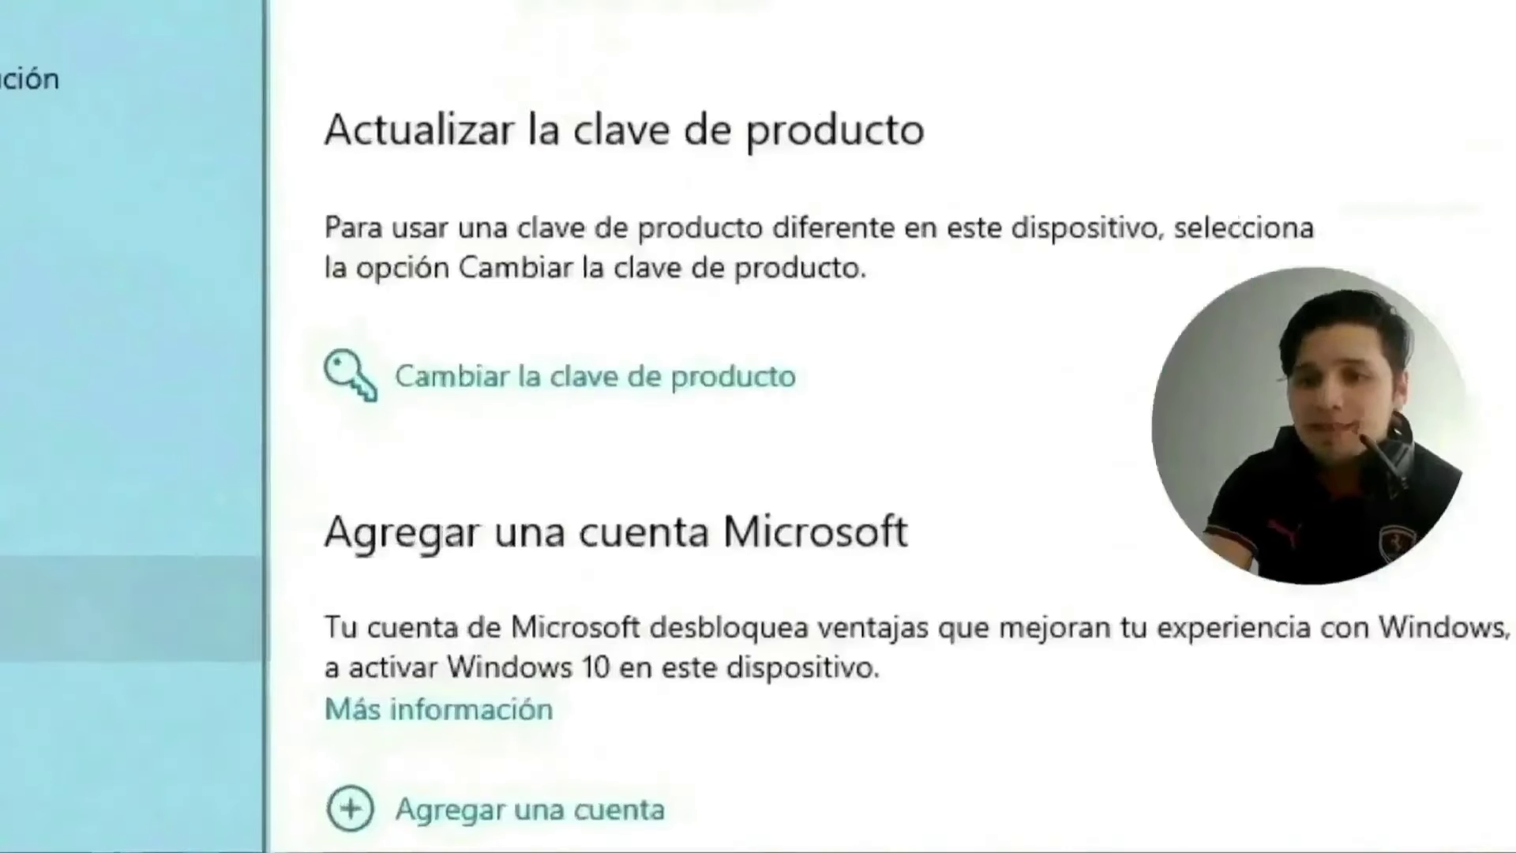
left_click(492, 451)
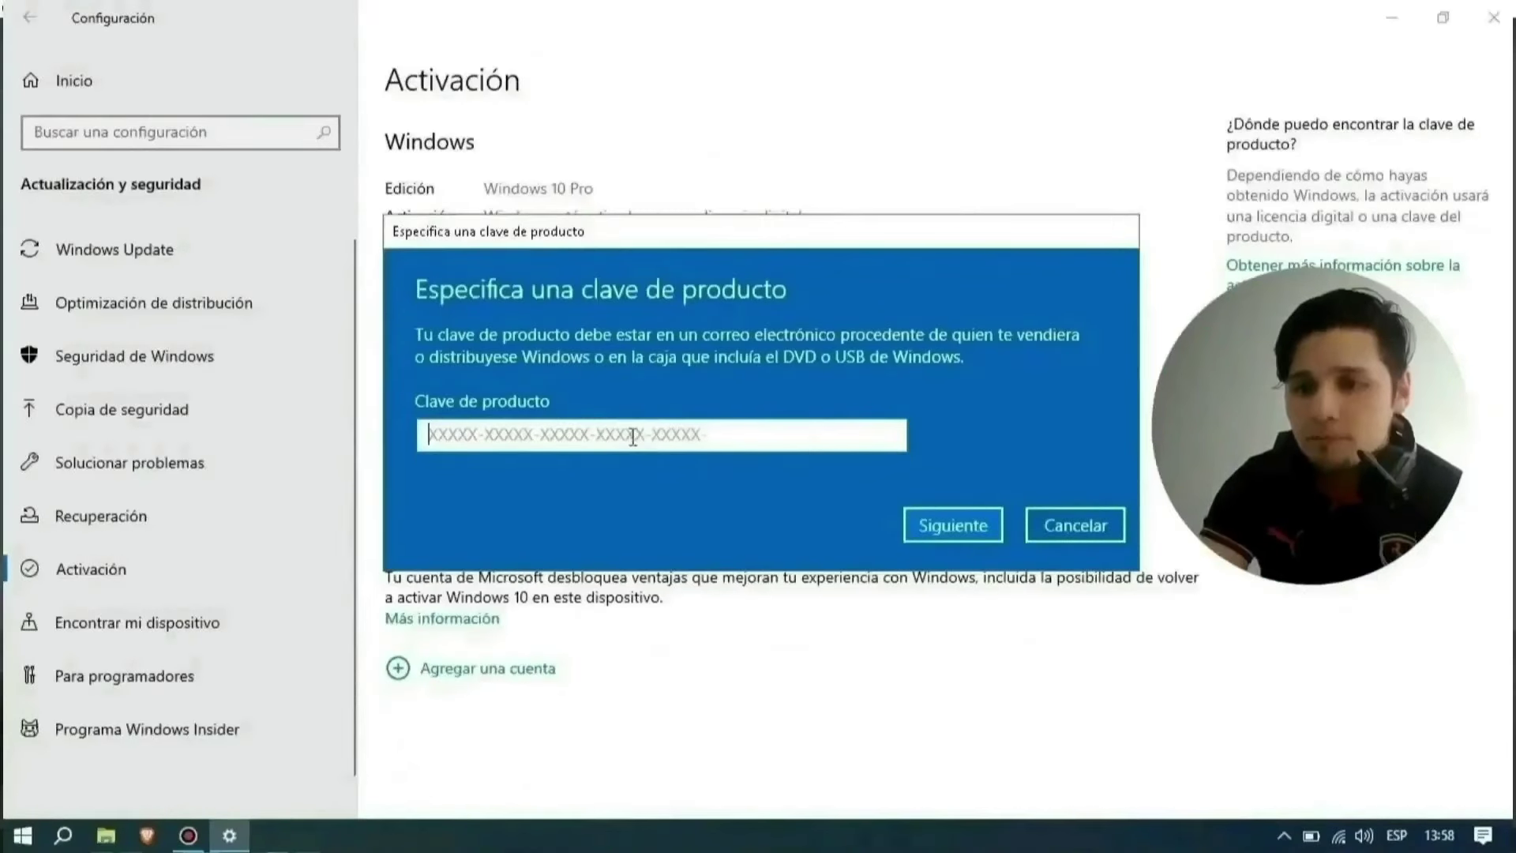
right_click(636, 437)
left_click(661, 458)
left_click(958, 529)
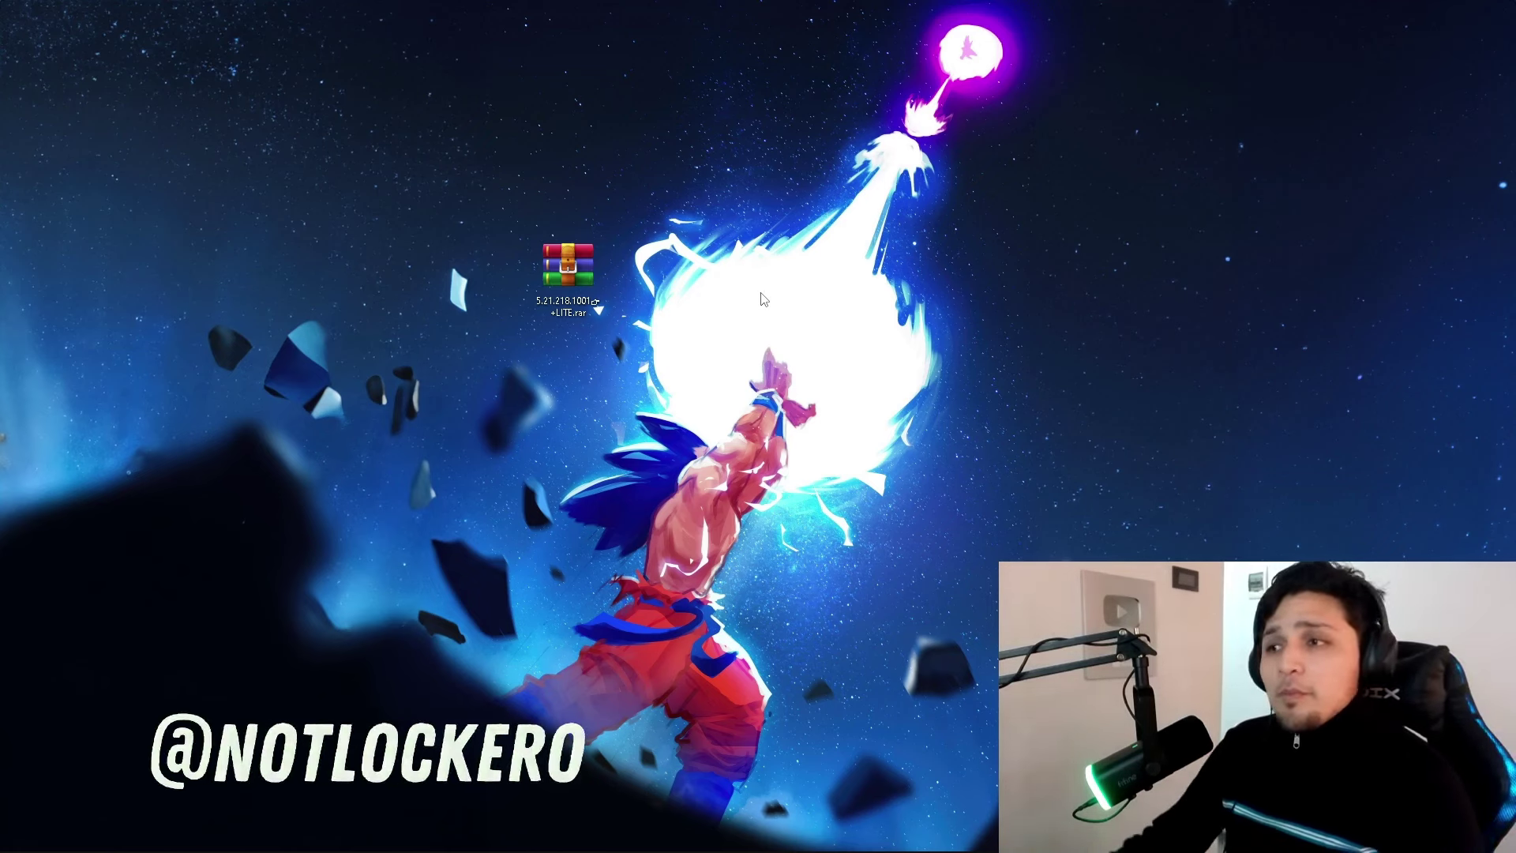
- Extract the 5.21.218.1001 LITE archive into its own folder, entering the archive password
left_click_drag(557, 227, 666, 338)
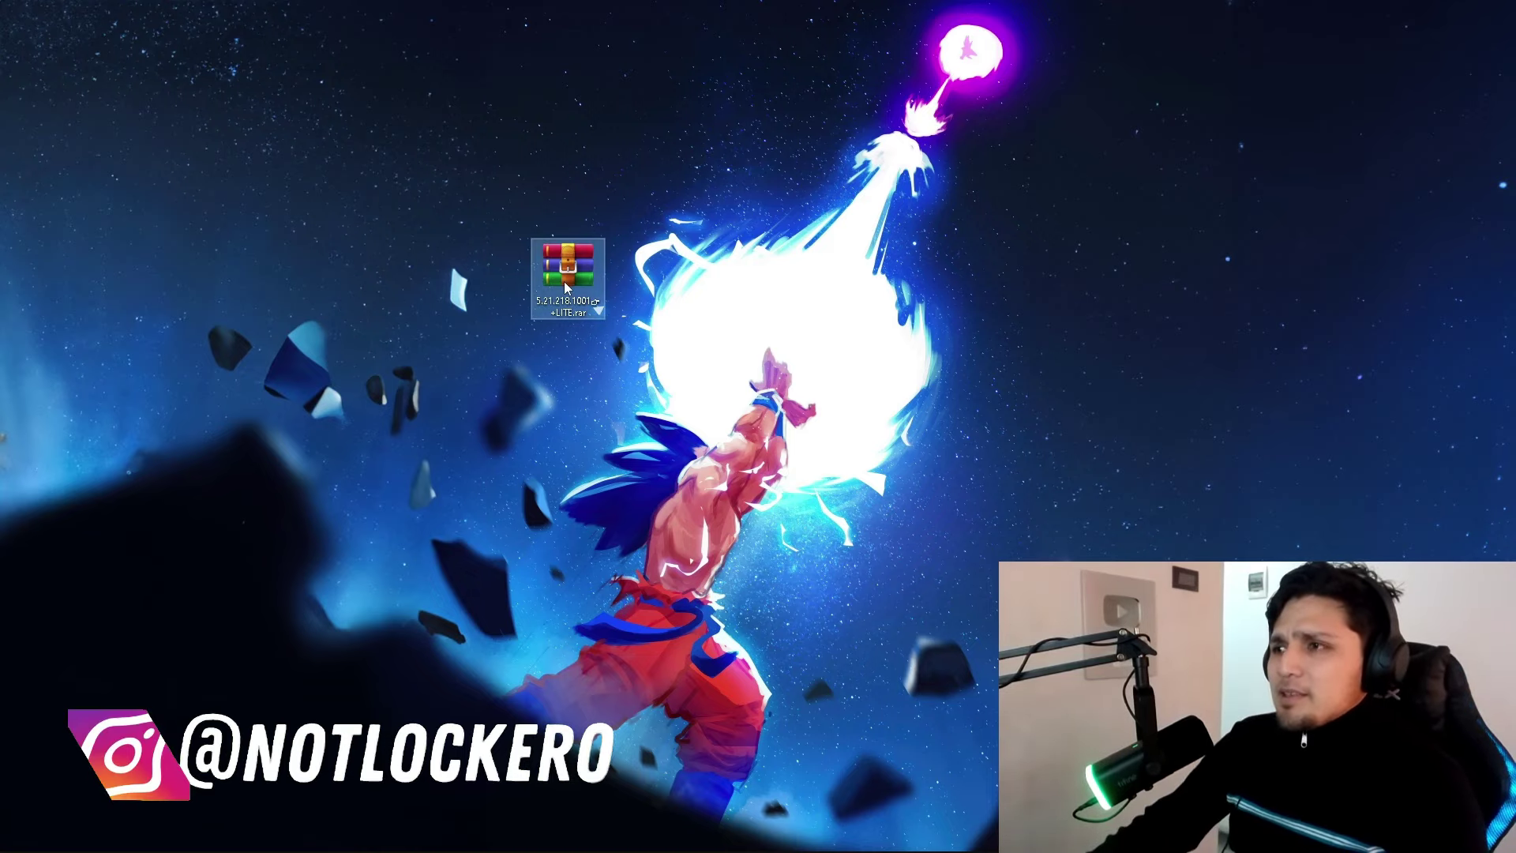
mouse_move(564, 282)
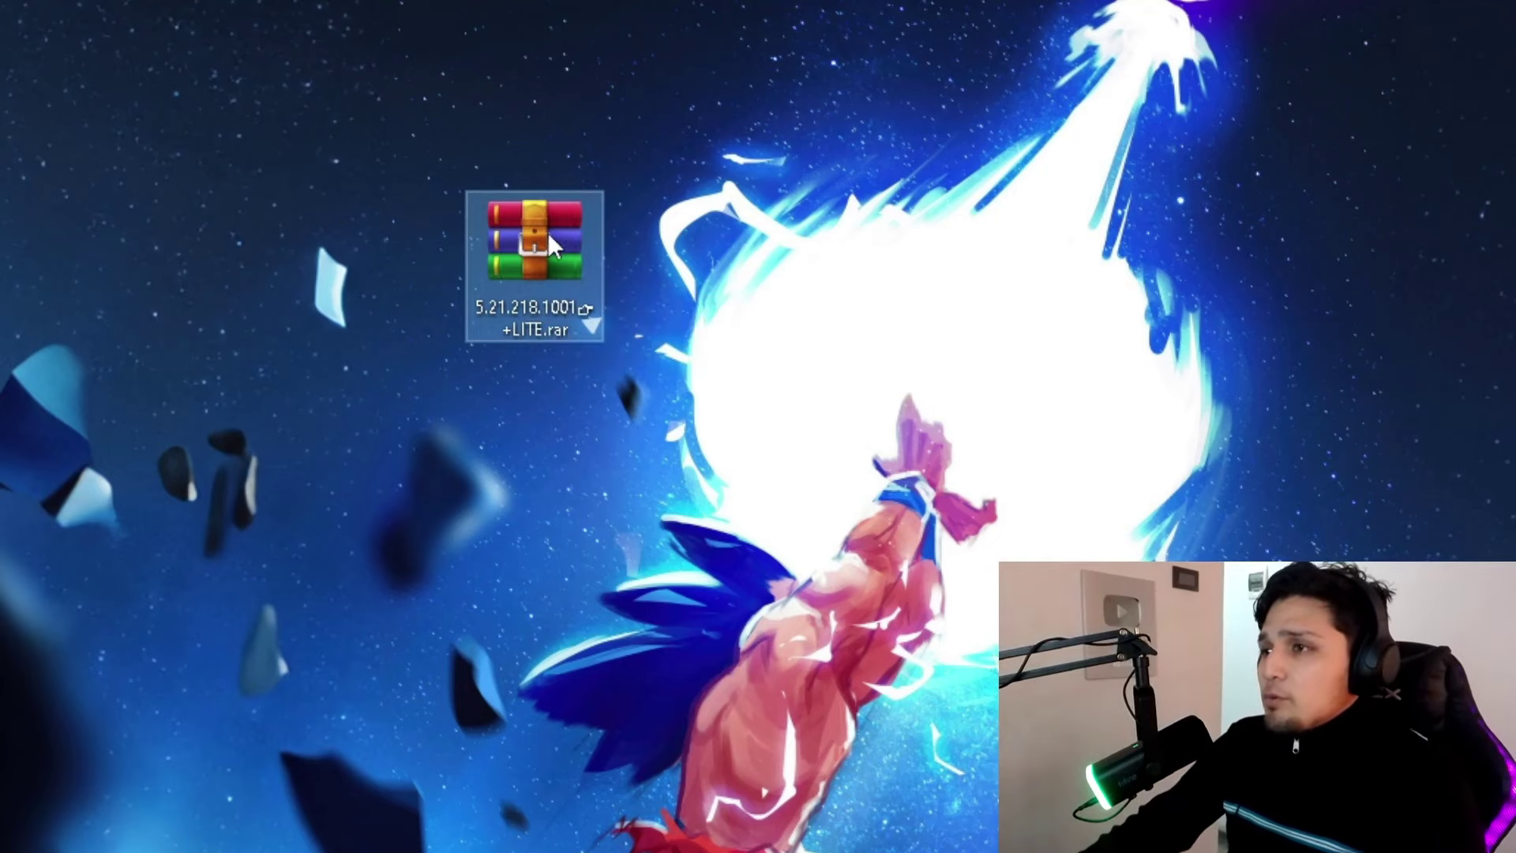
right_click(537, 278)
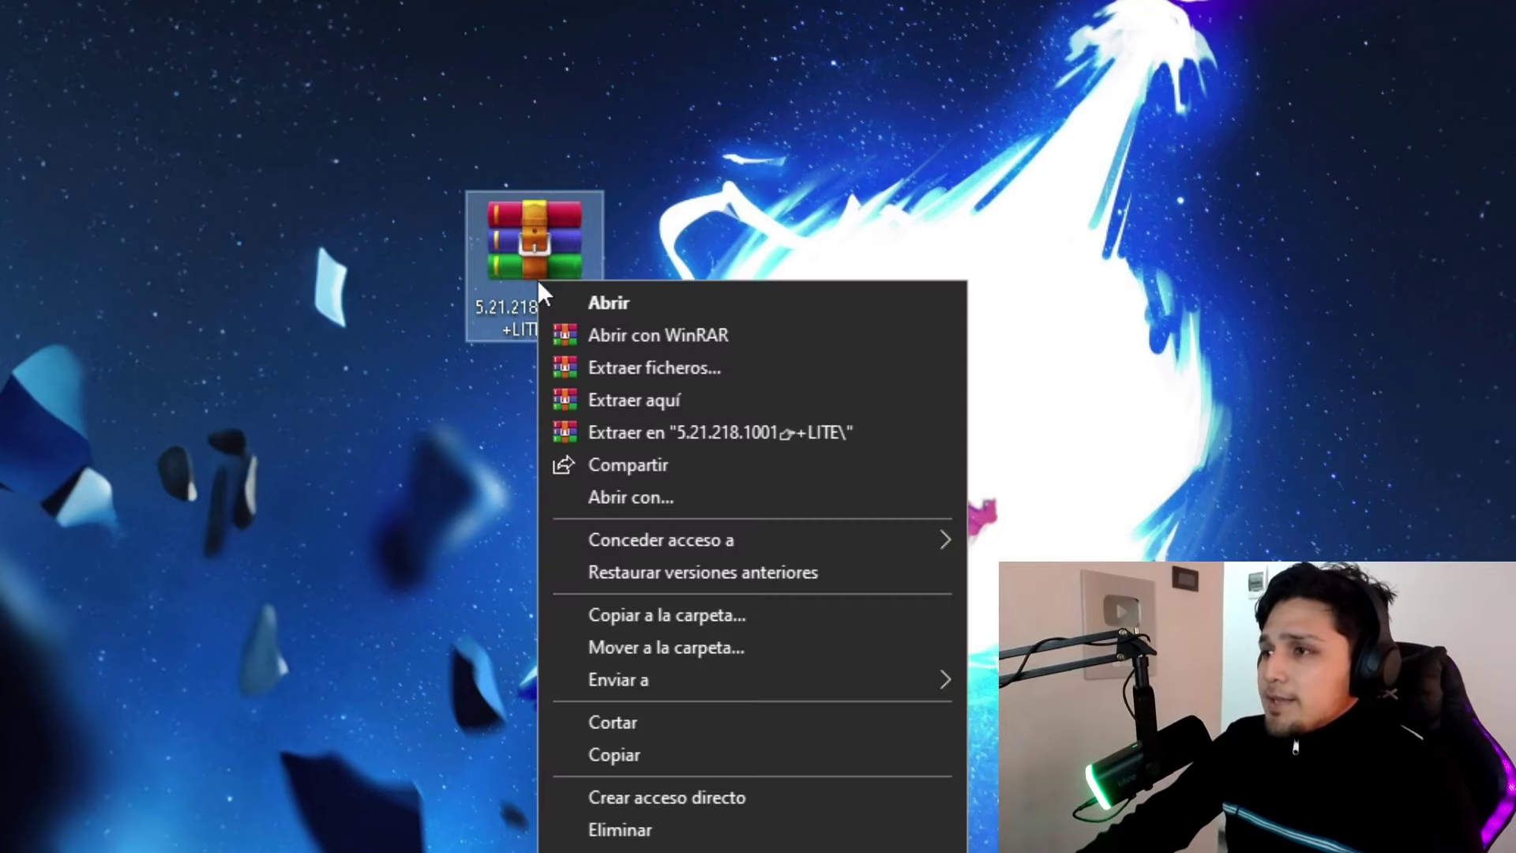
left_click(686, 431)
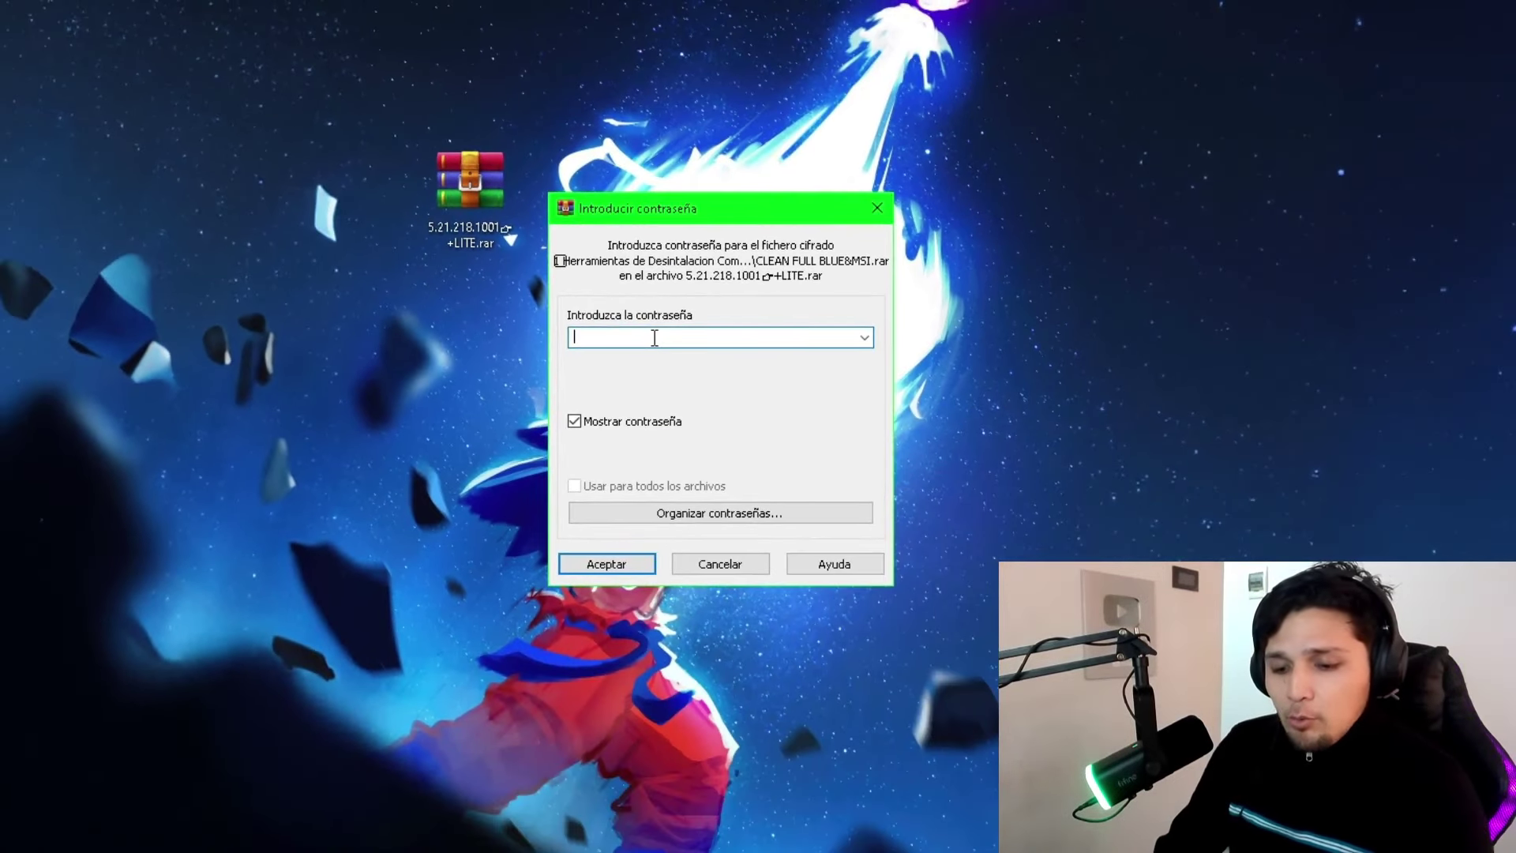
type("not")
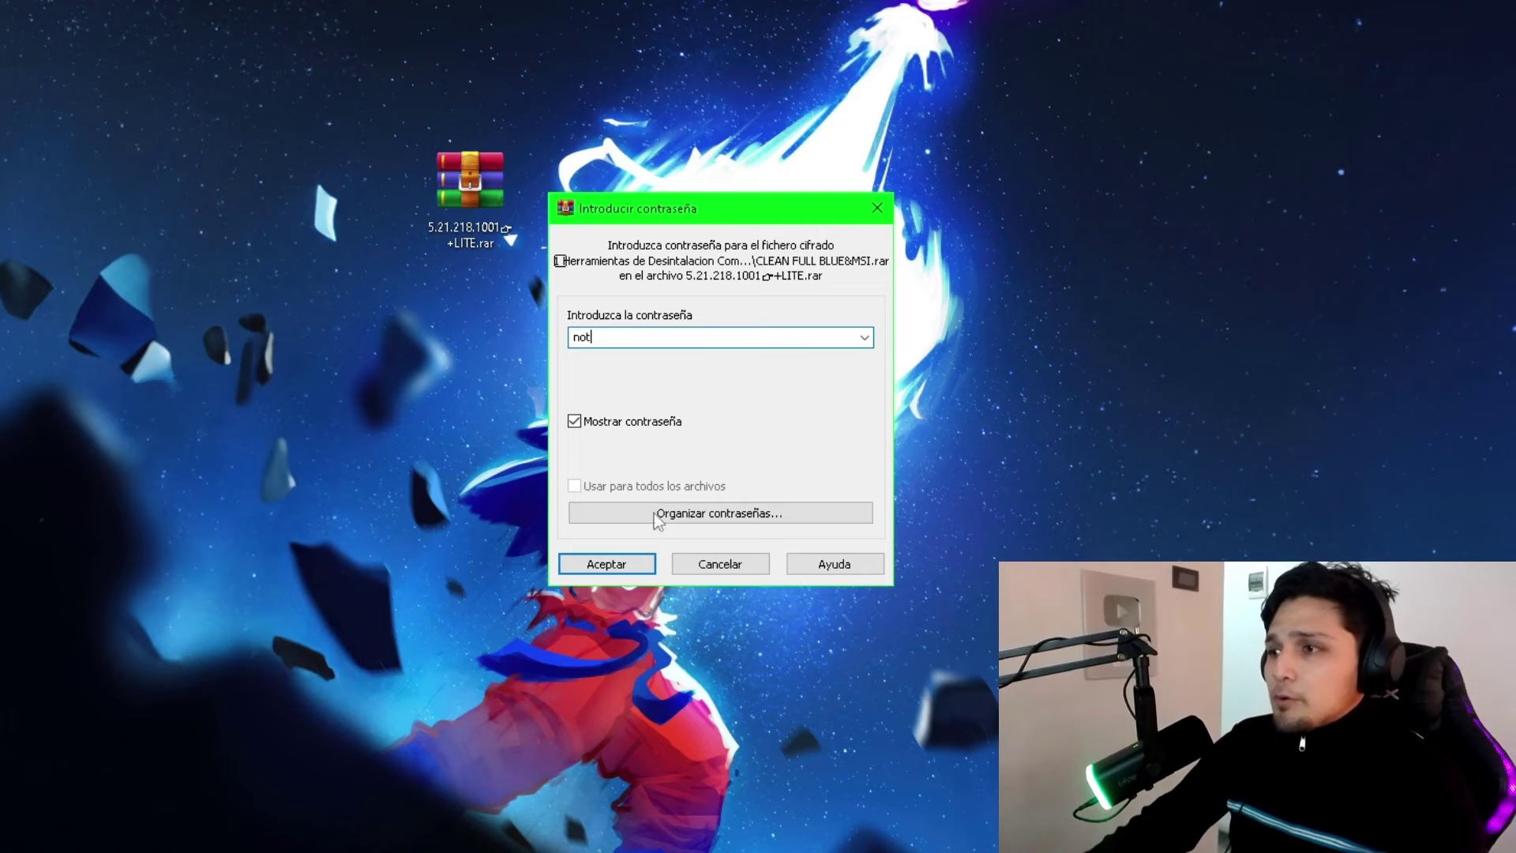
left_click(625, 572)
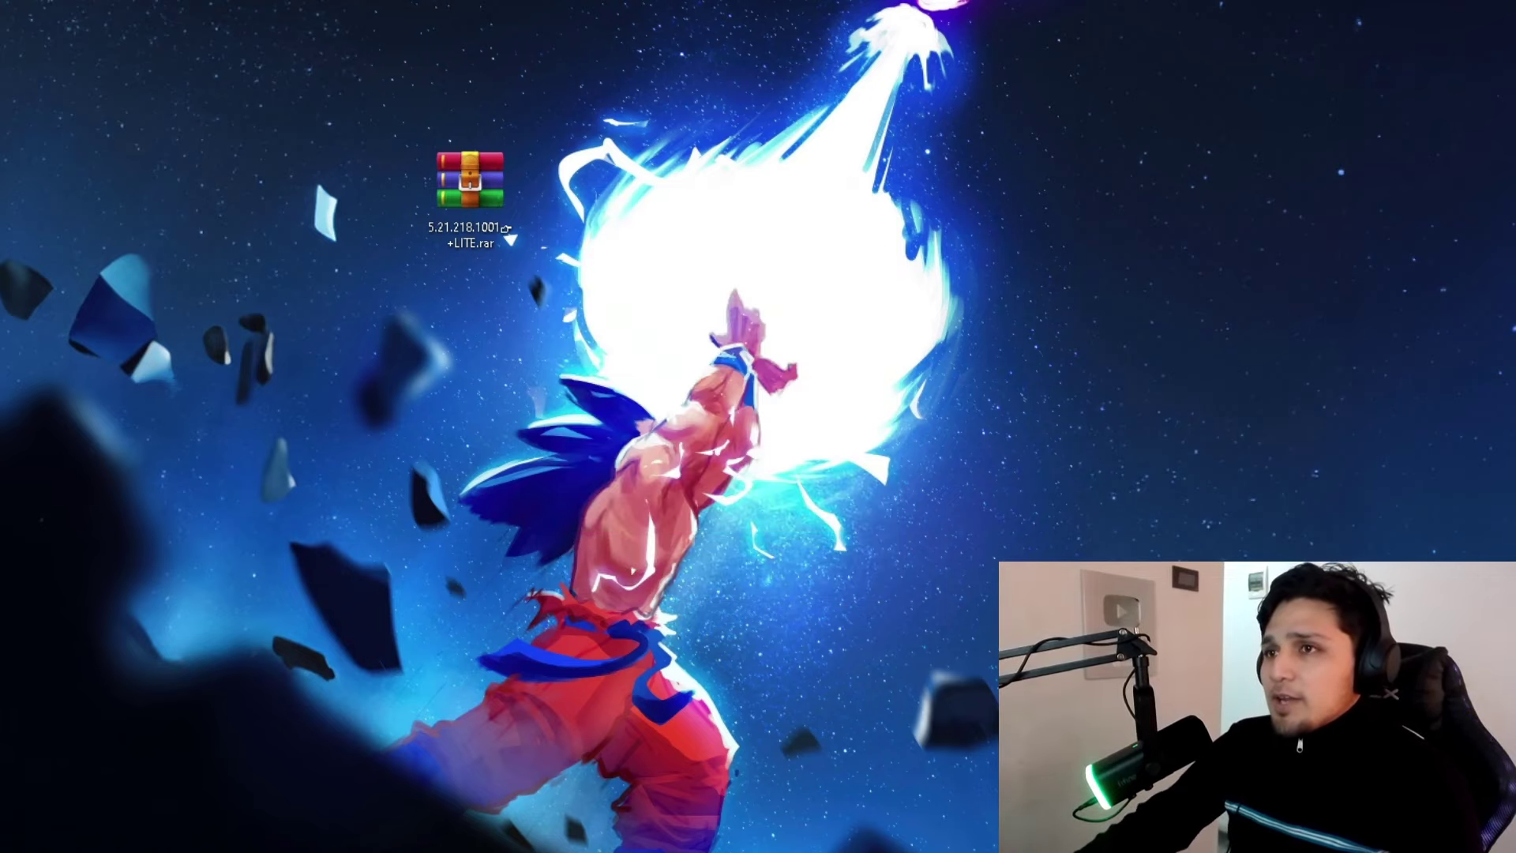
- Extract CLEAN FULL BLUE&MSI.rar in Herramientas de Desintalacion Completa and view its four files
double_click(576, 189)
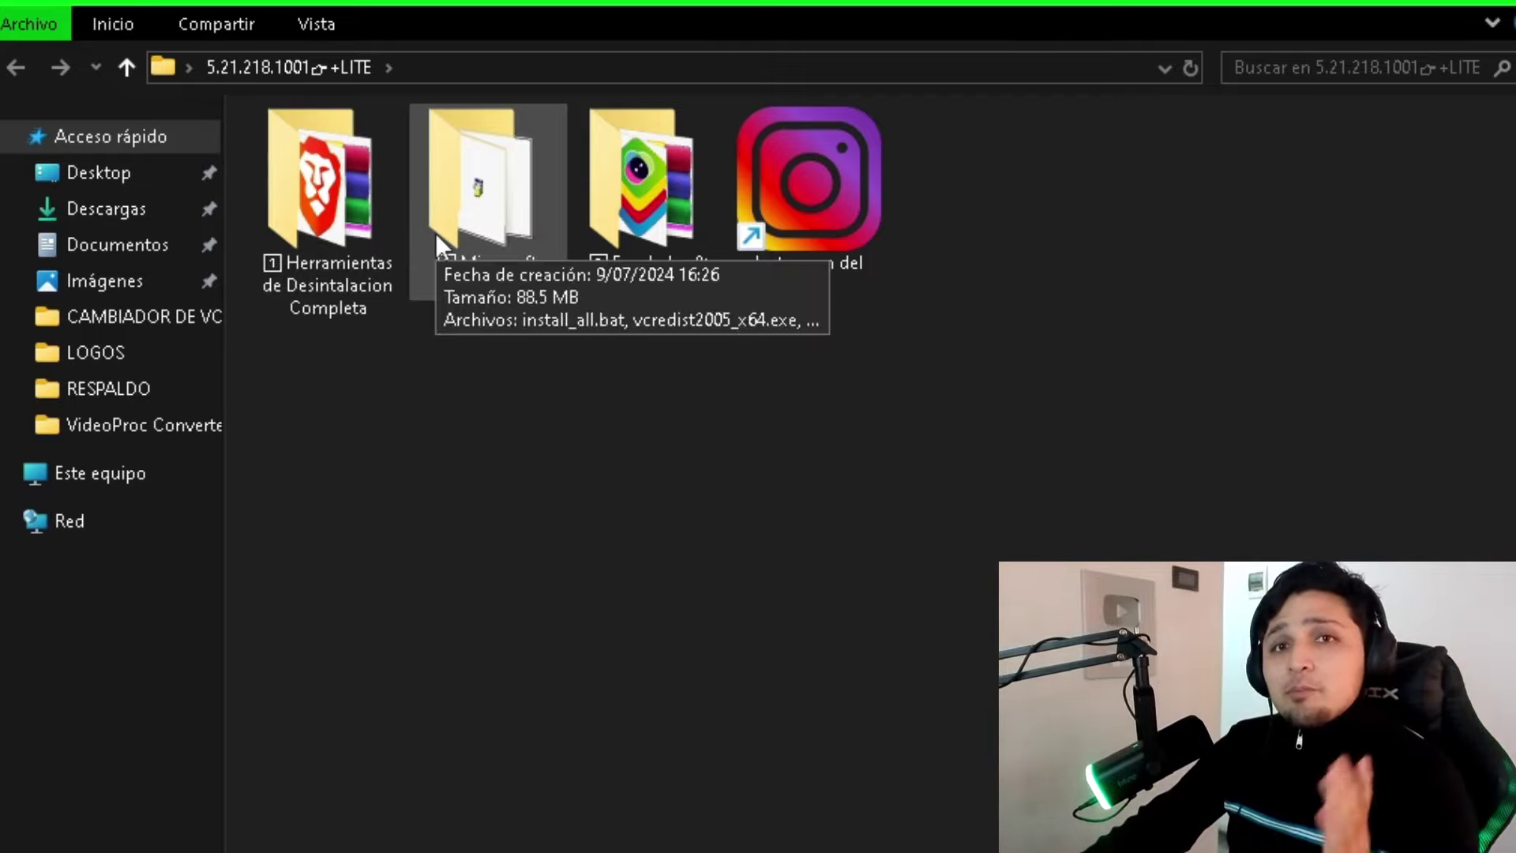
mouse_move(641, 242)
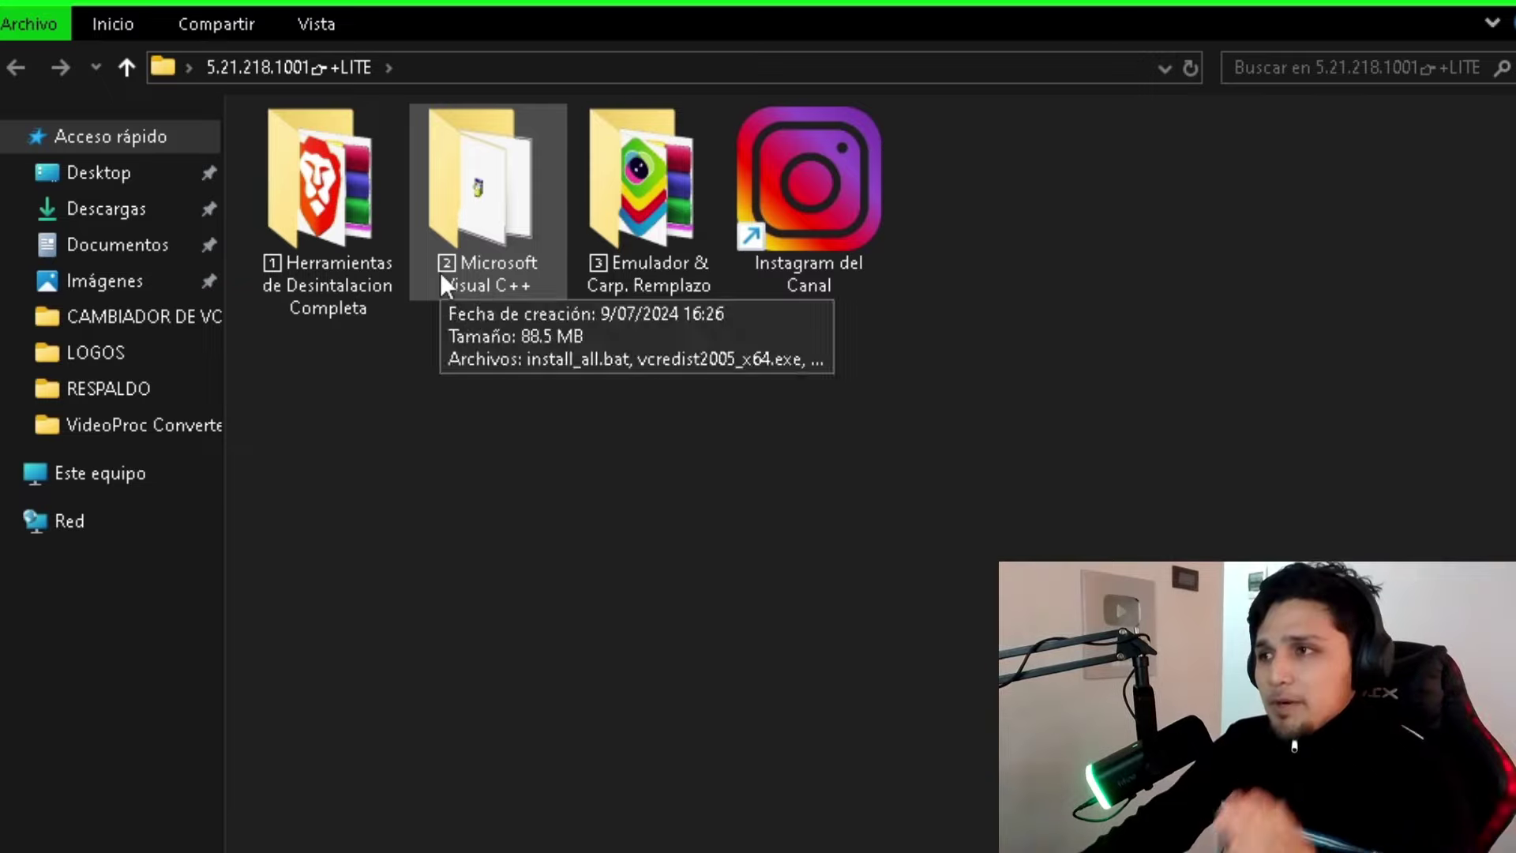
double_click(307, 213)
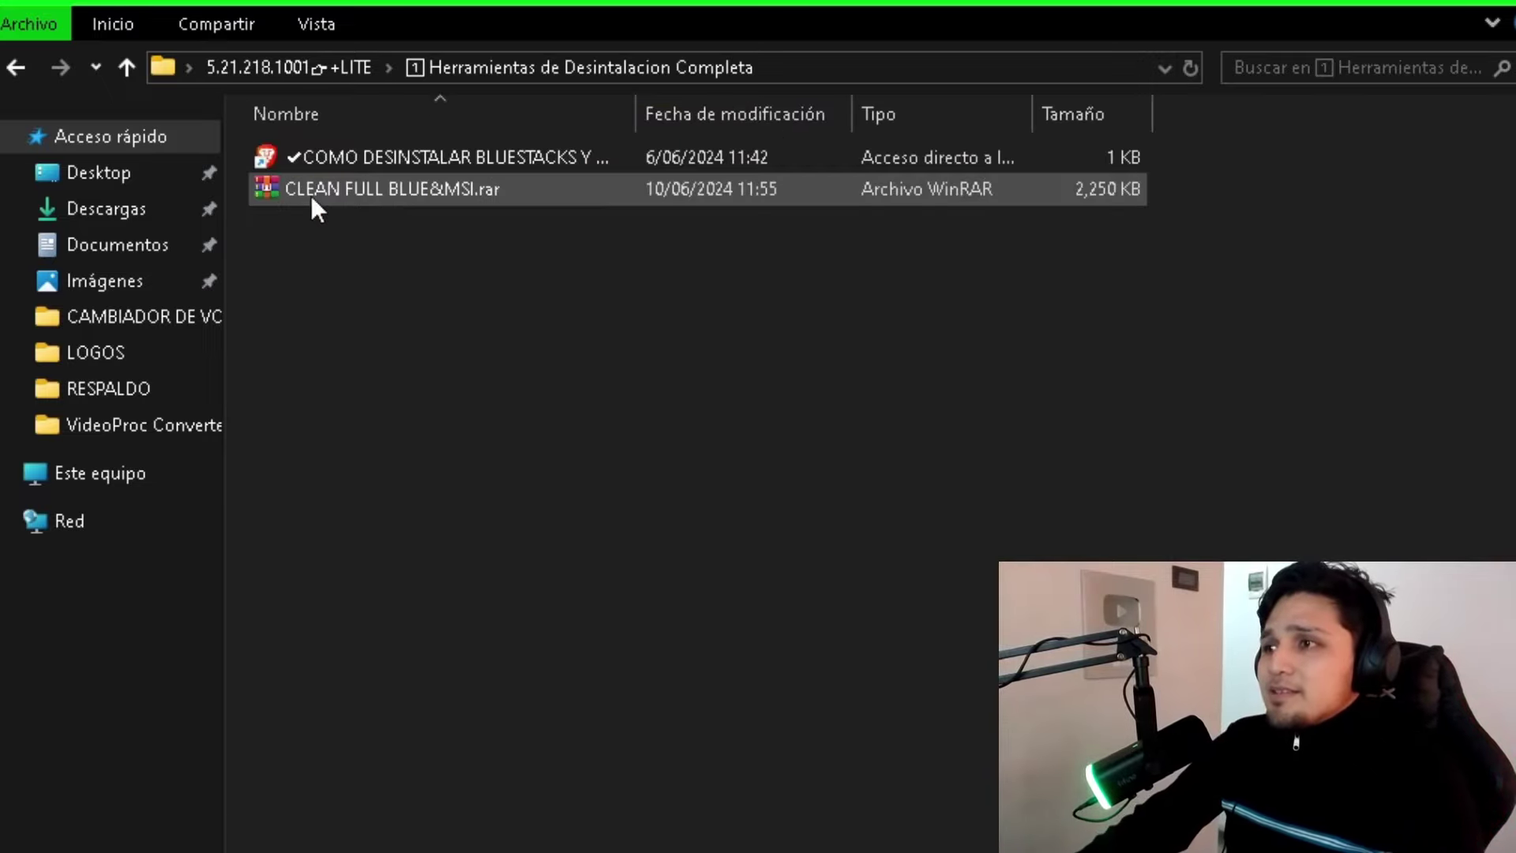
right_click(368, 192)
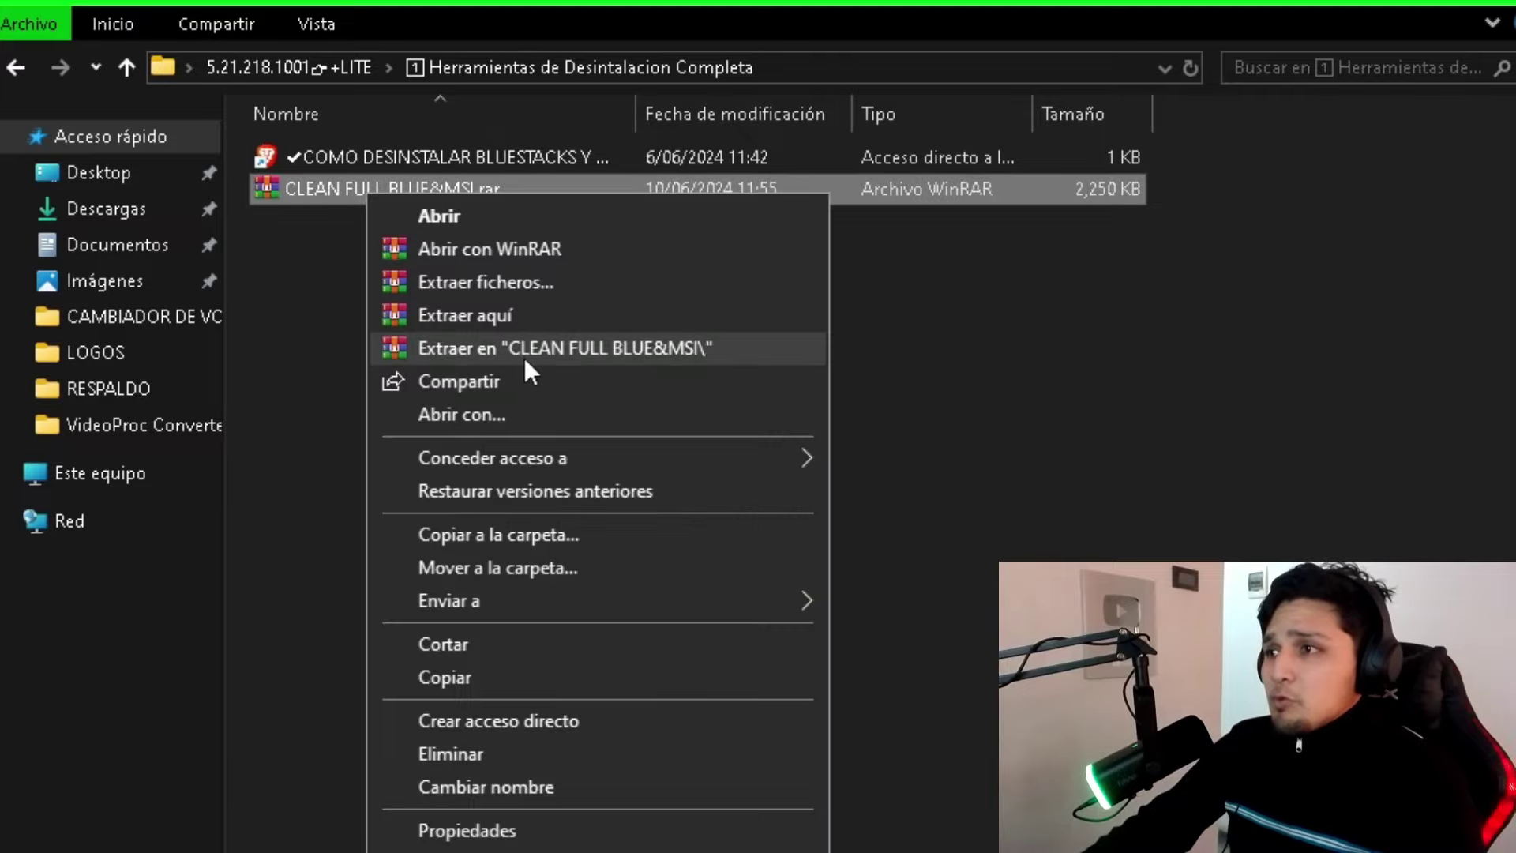
left_click(606, 344)
double_click(377, 162)
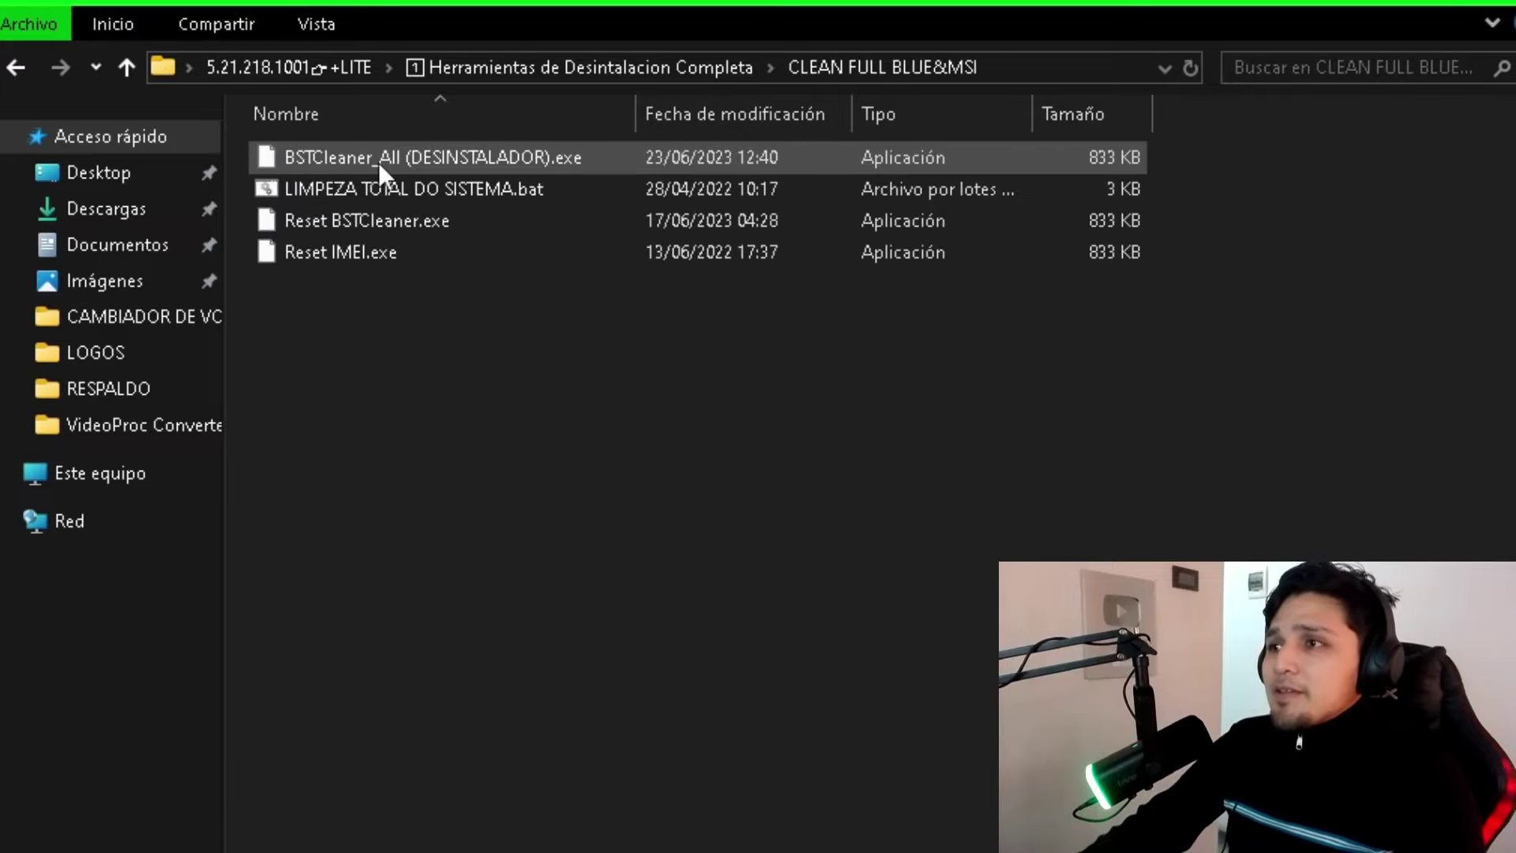
left_click_drag(355, 349, 398, 156)
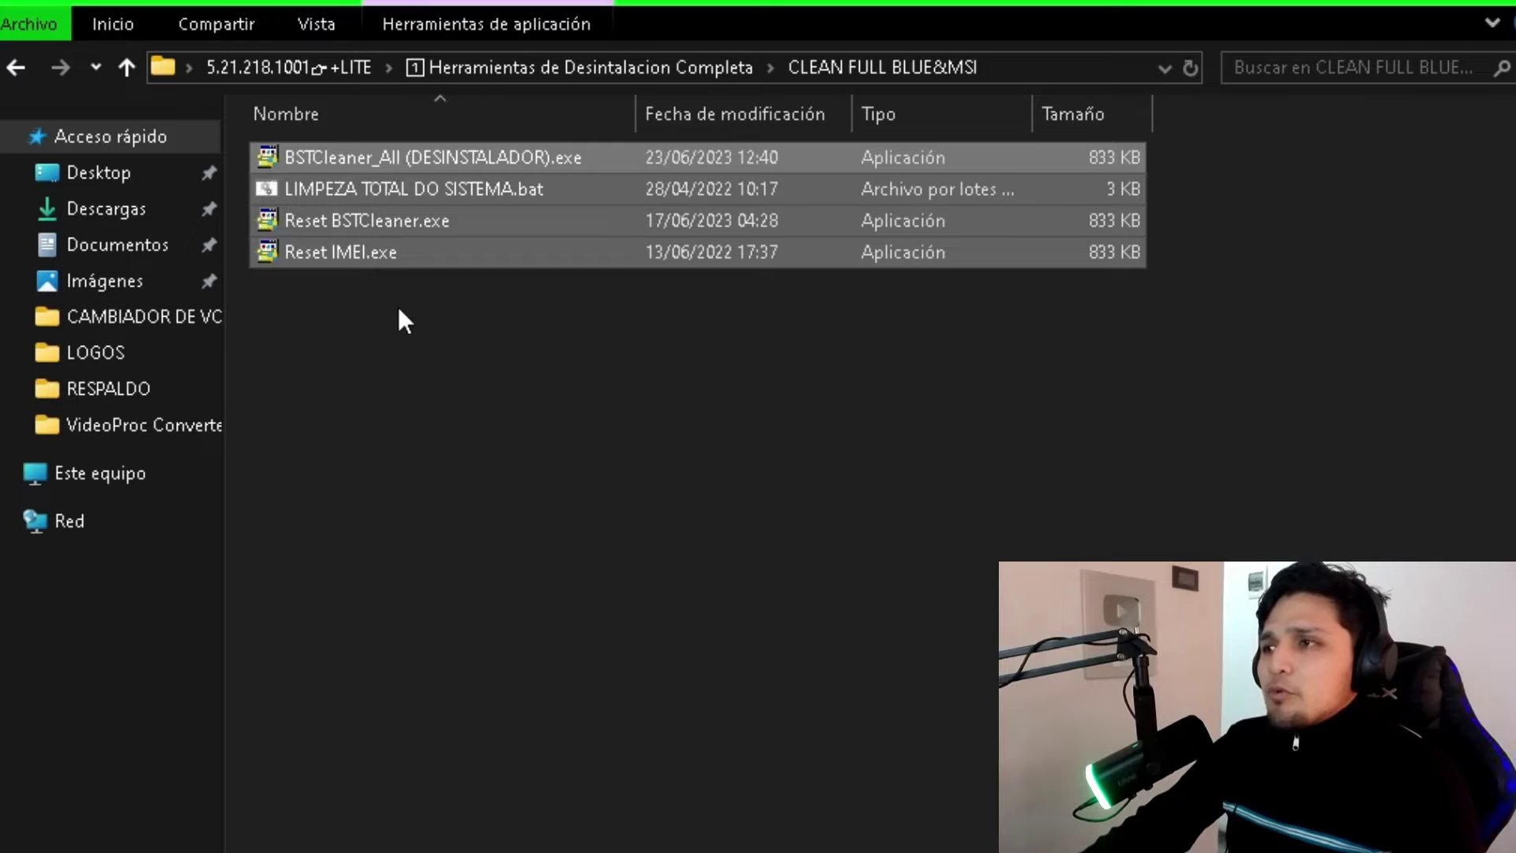
- Read the COMO DESINSTALAR BLUESTACKS guide, then return to the main LITE folder
key("alt+Left")
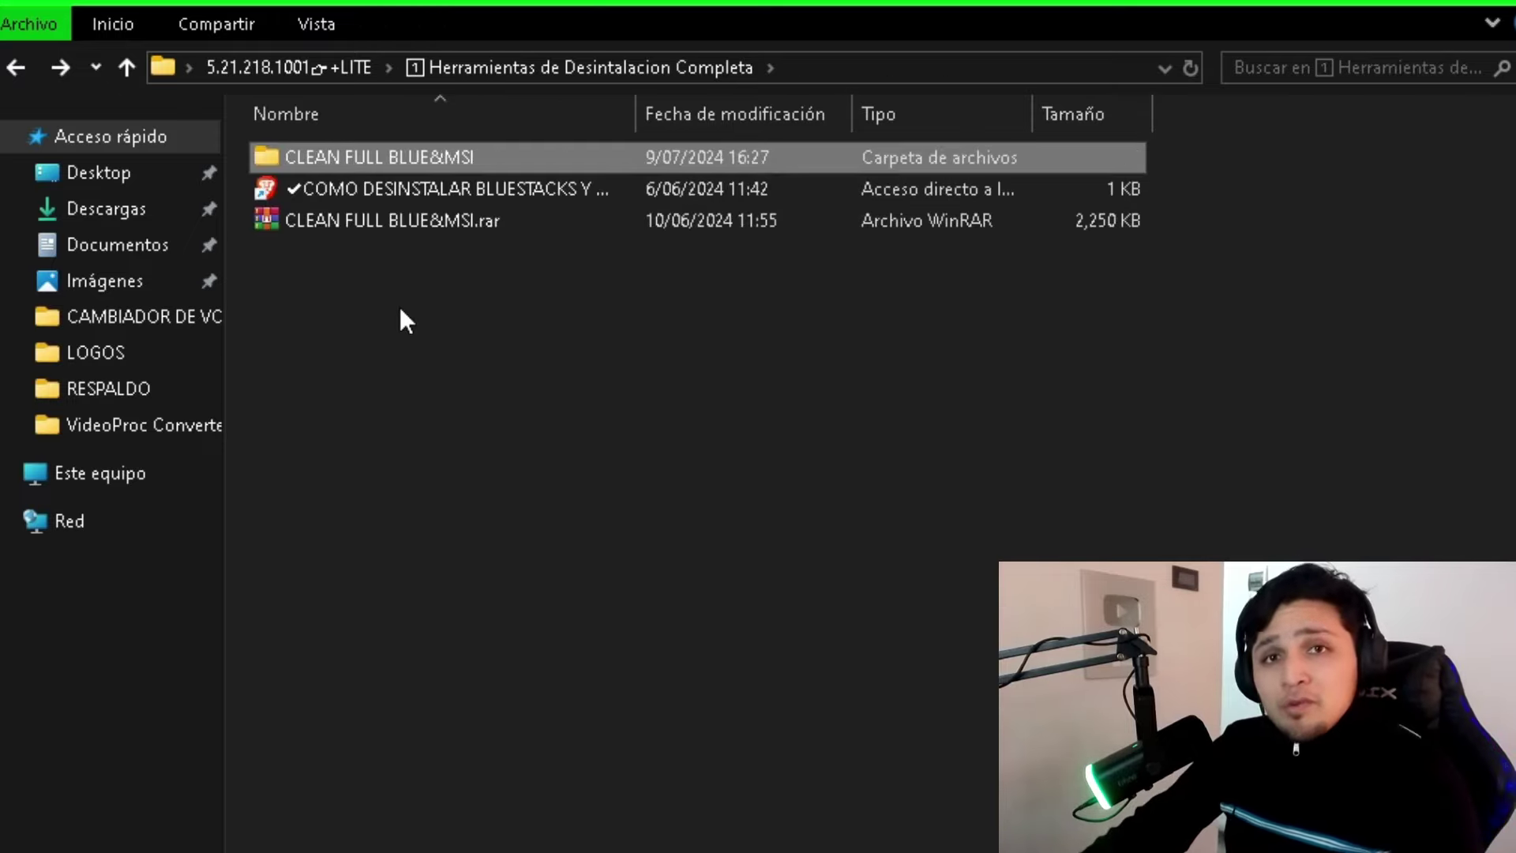
double_click(429, 186)
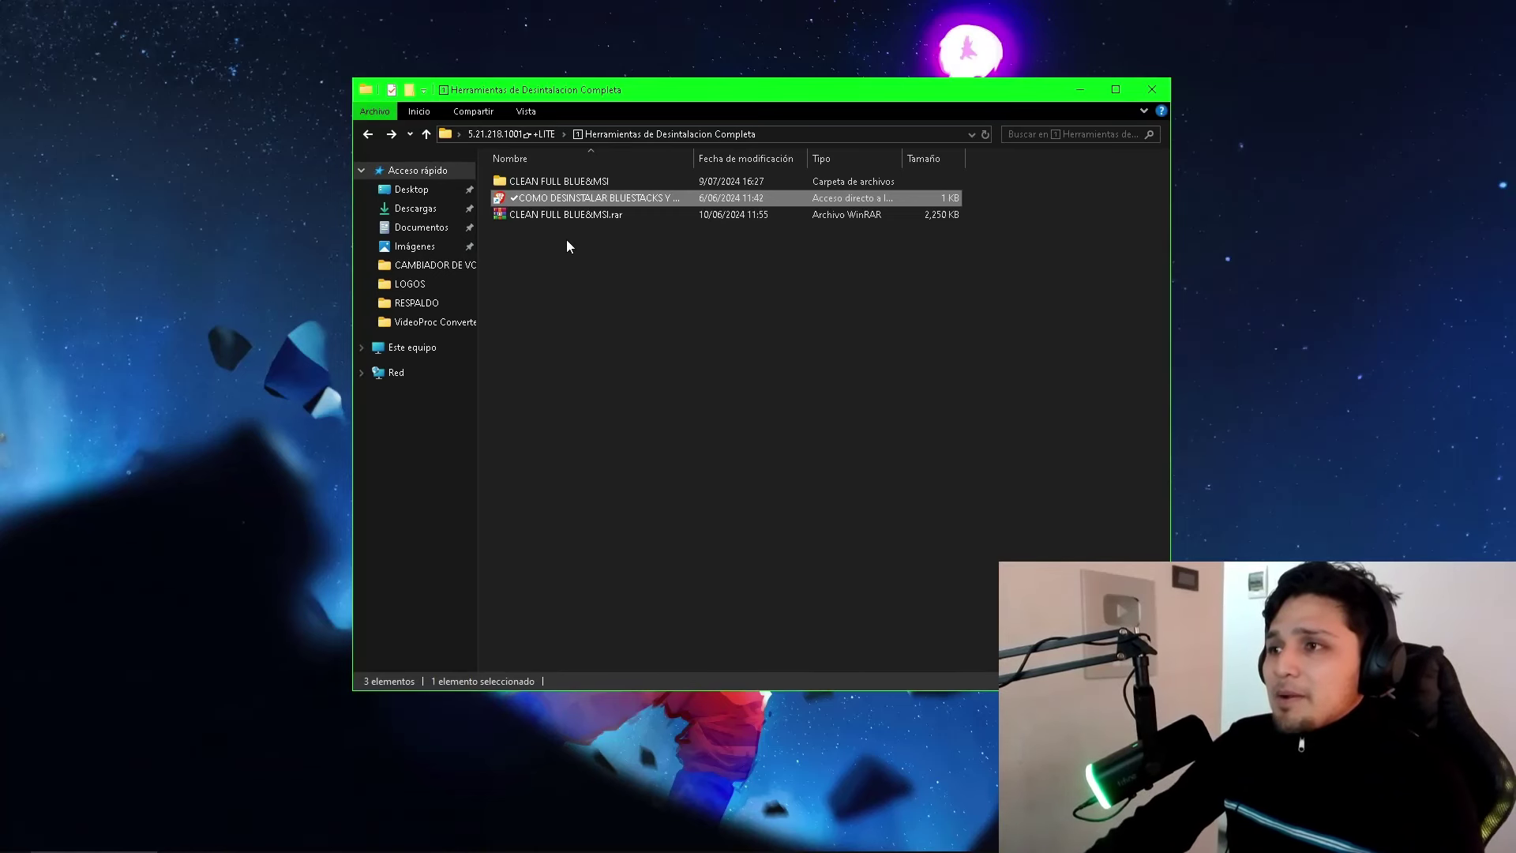
key("alt+Up")
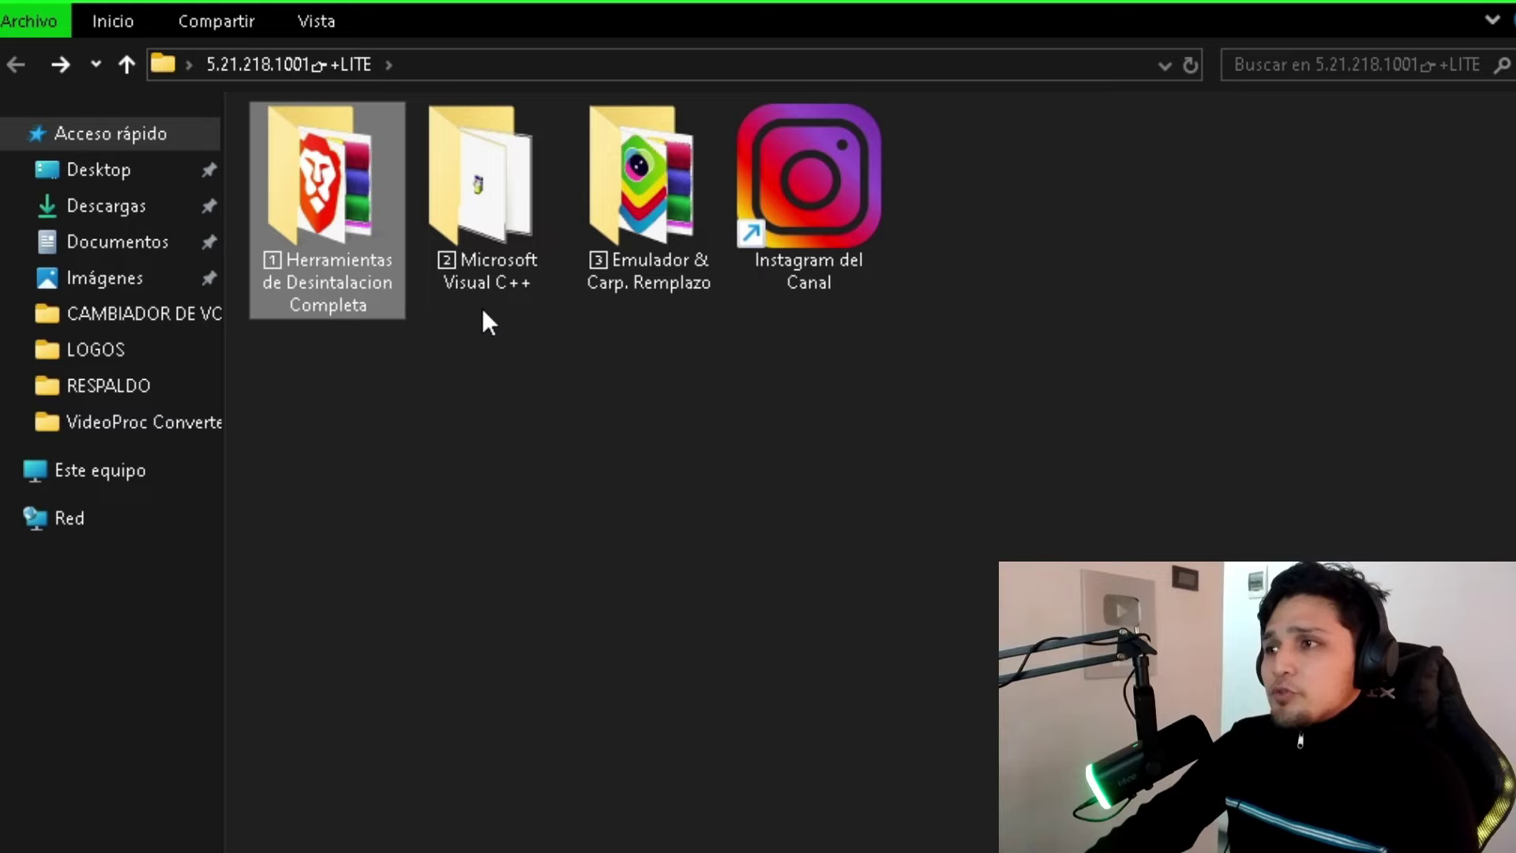
- Open the Microsoft Visual C++ folder and search Windows for 'panel de control'
double_click(482, 225)
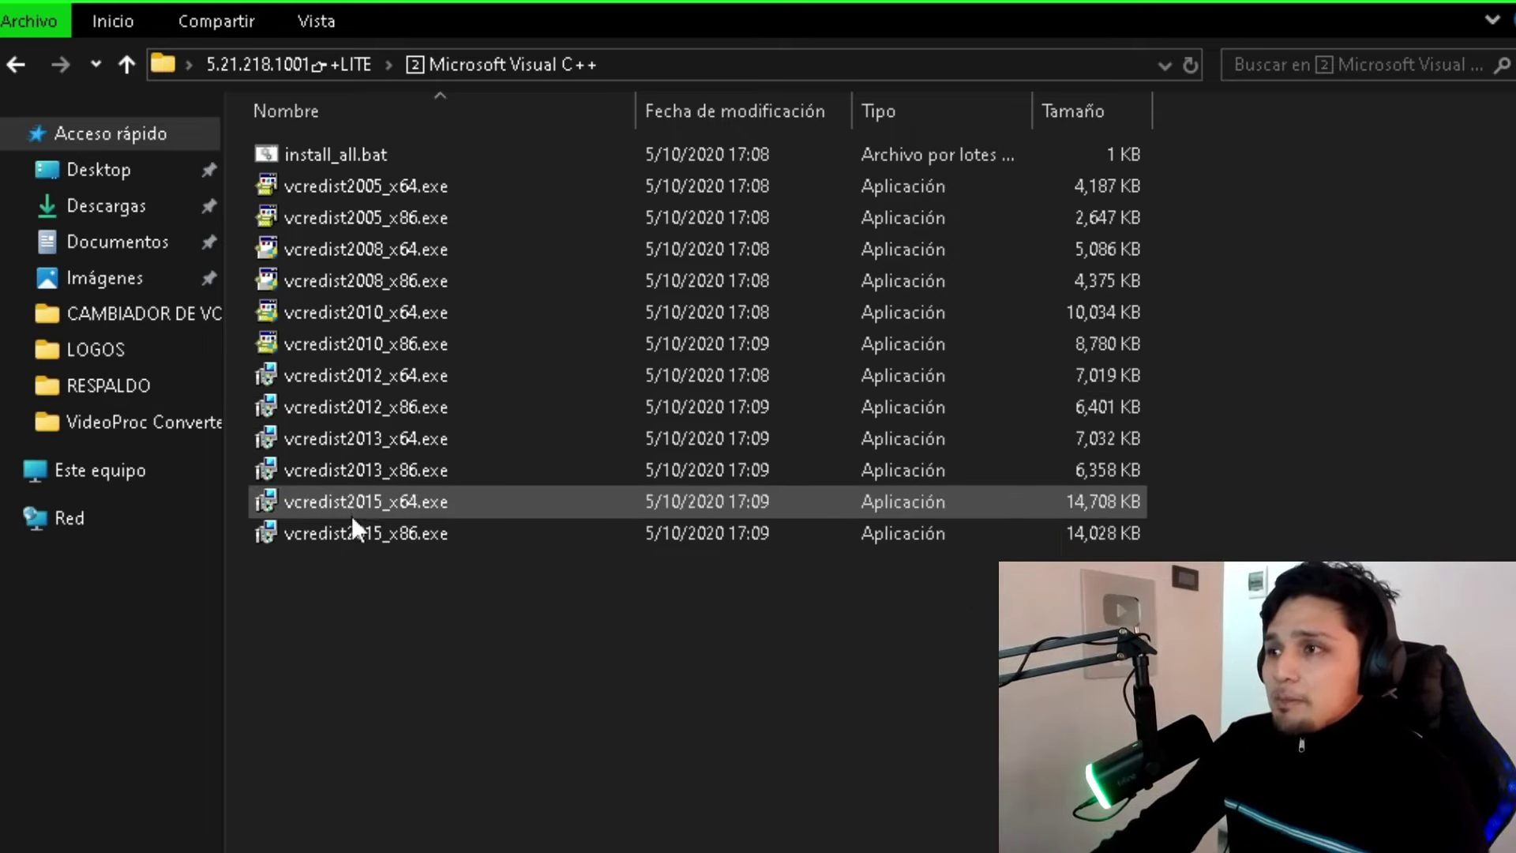
key("super")
type("panel de control")
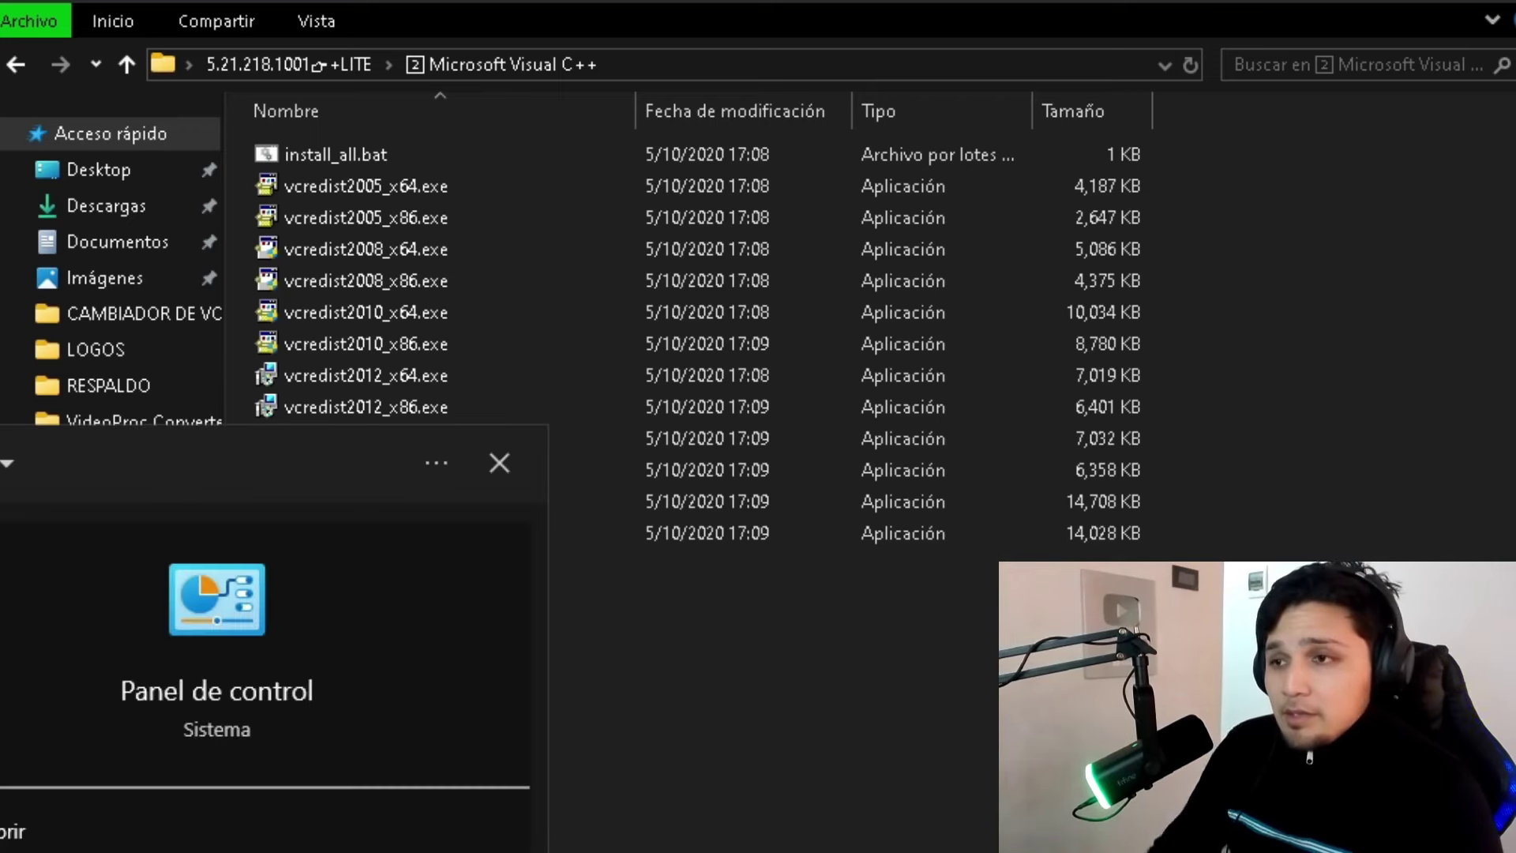
key("Return")
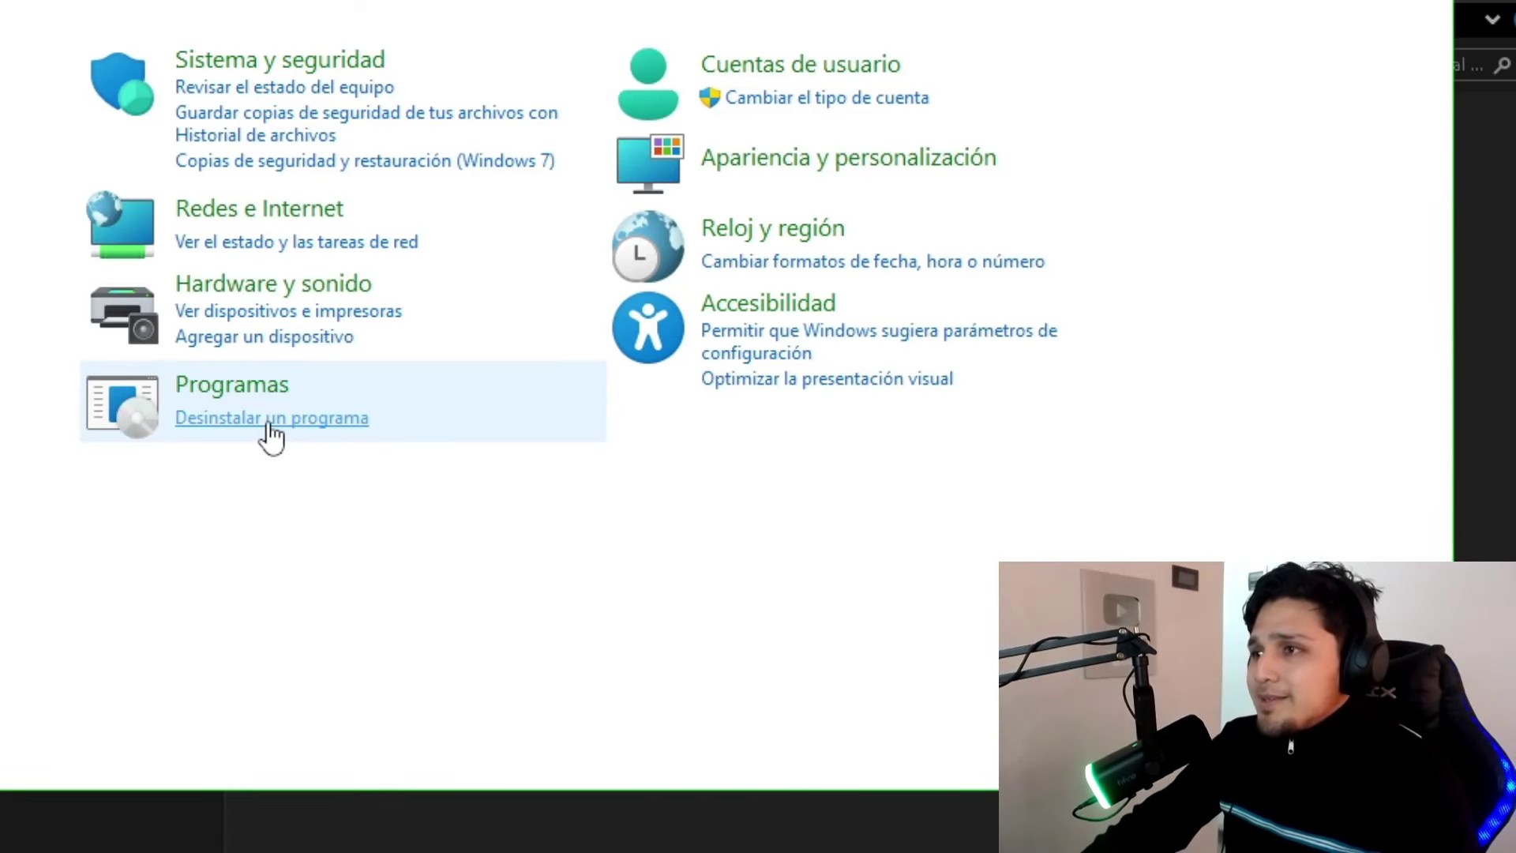
left_click(271, 430)
scroll(331, 316, "down", 3)
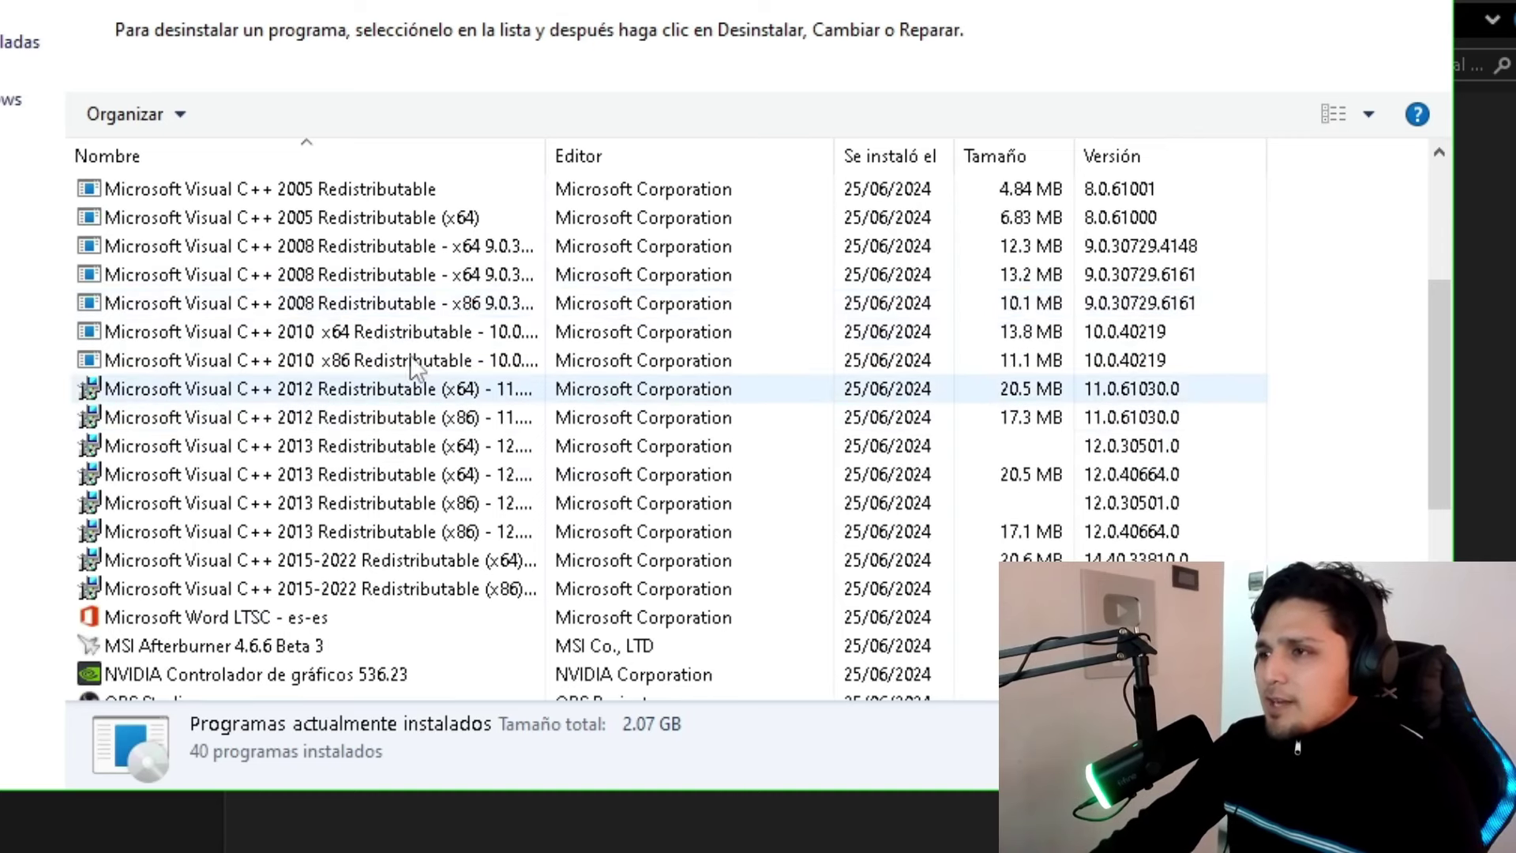
key("alt+Tab")
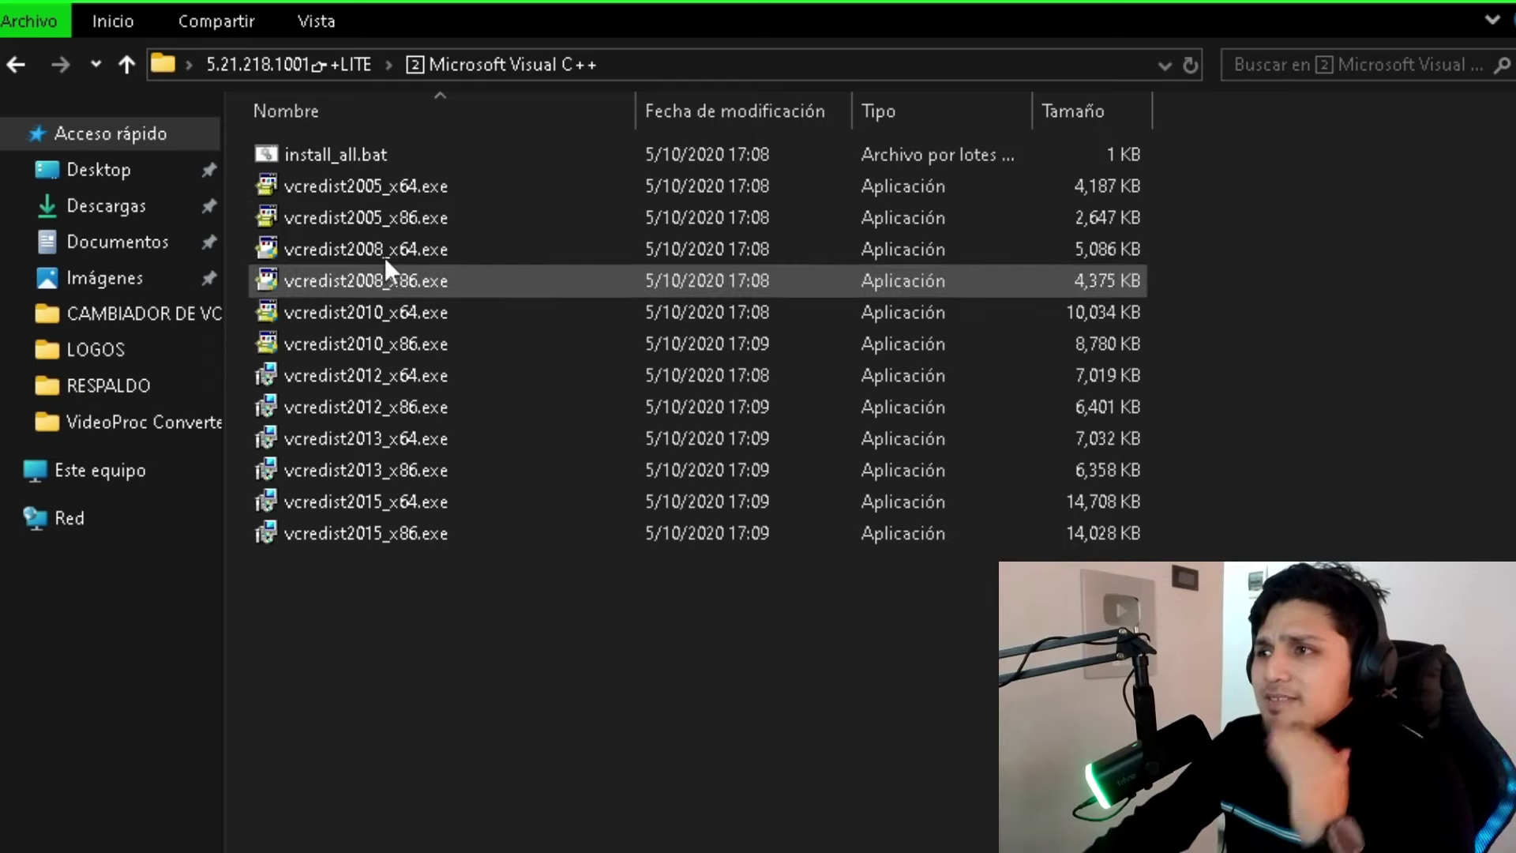
- Run install_all.bat as administrator to install the Visual C++ runtimes, then go back to the LITE folder
right_click(324, 151)
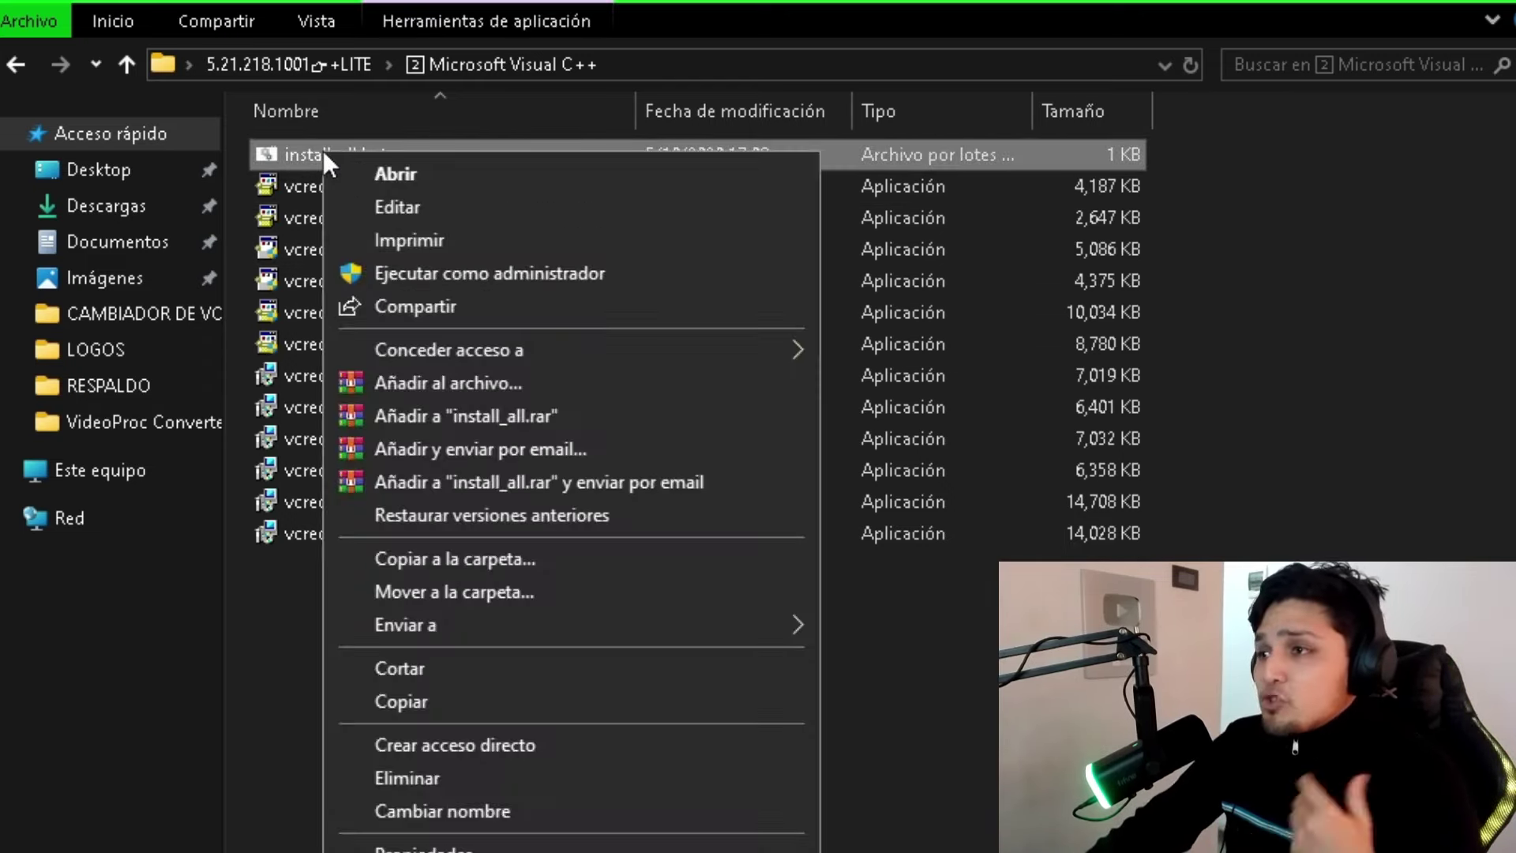
left_click(434, 276)
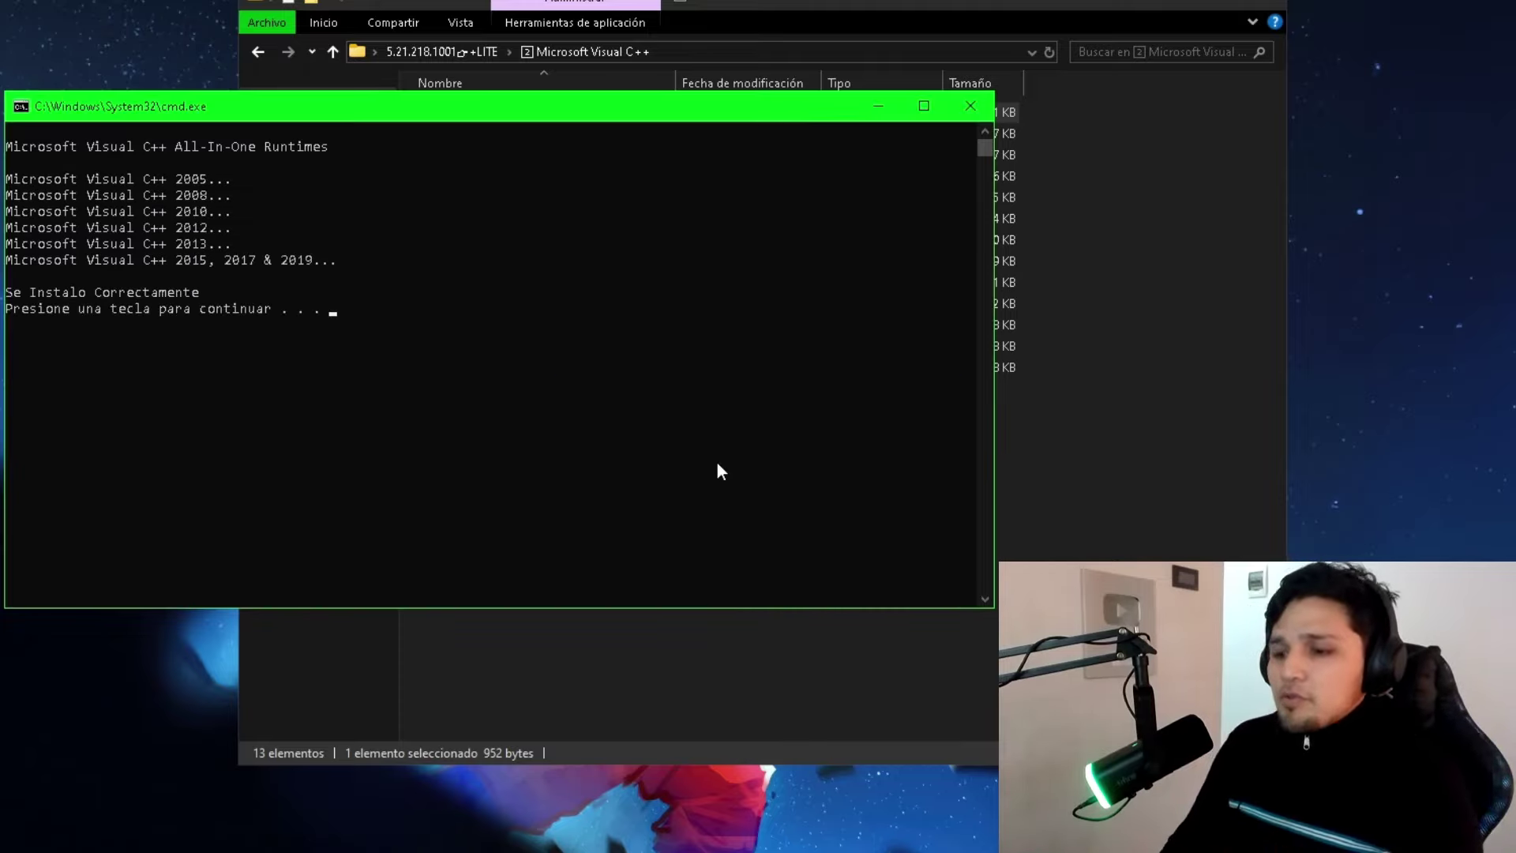
key("Return")
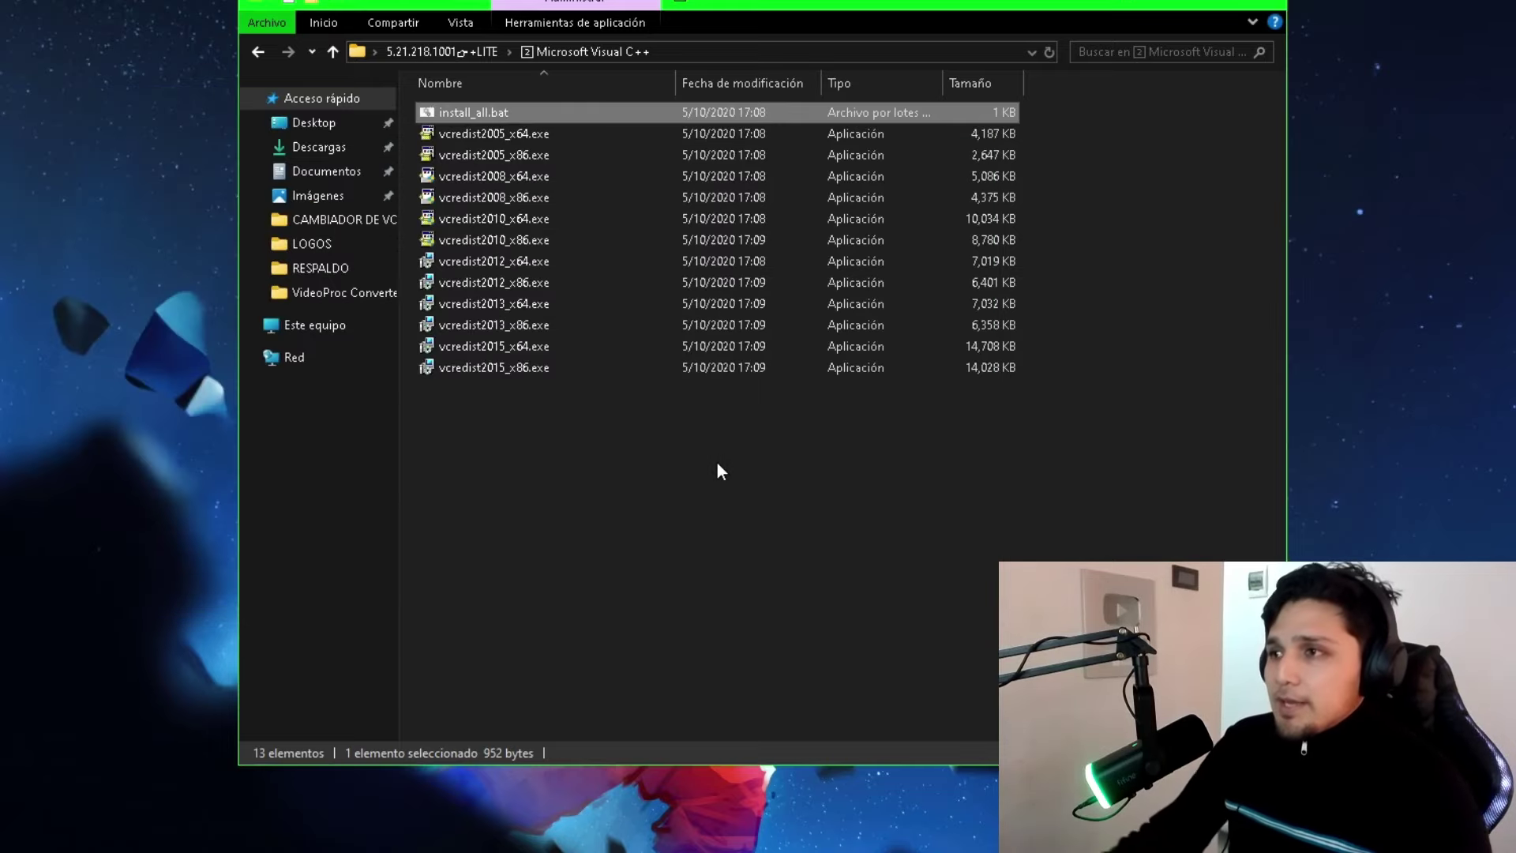
key("alt+Left")
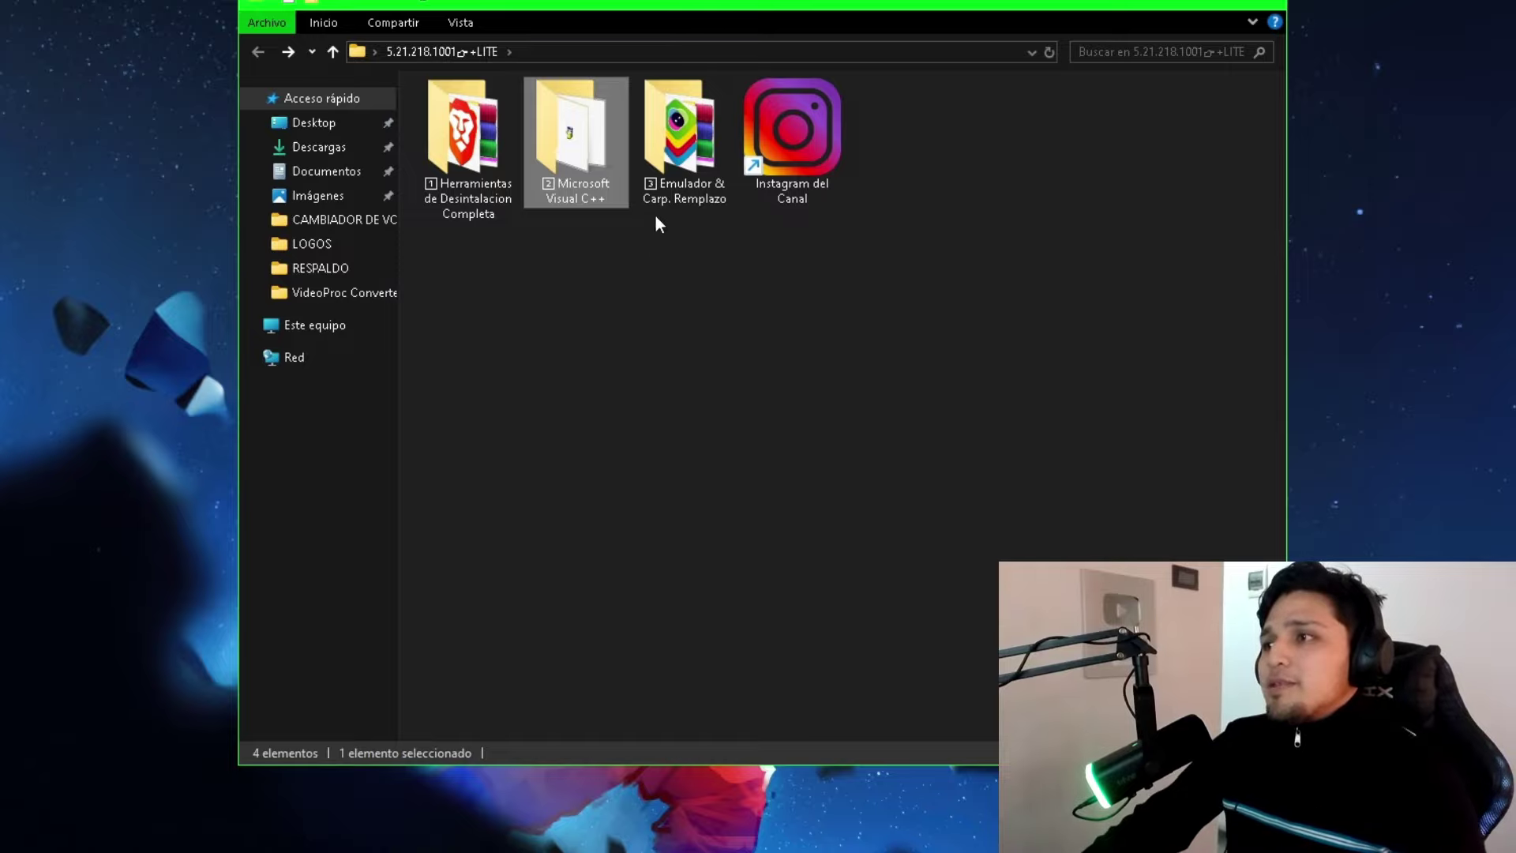
- Run the BlueStacks installer from Emulador & Carp. Remplazo as administrator and accept its terms
double_click(671, 168)
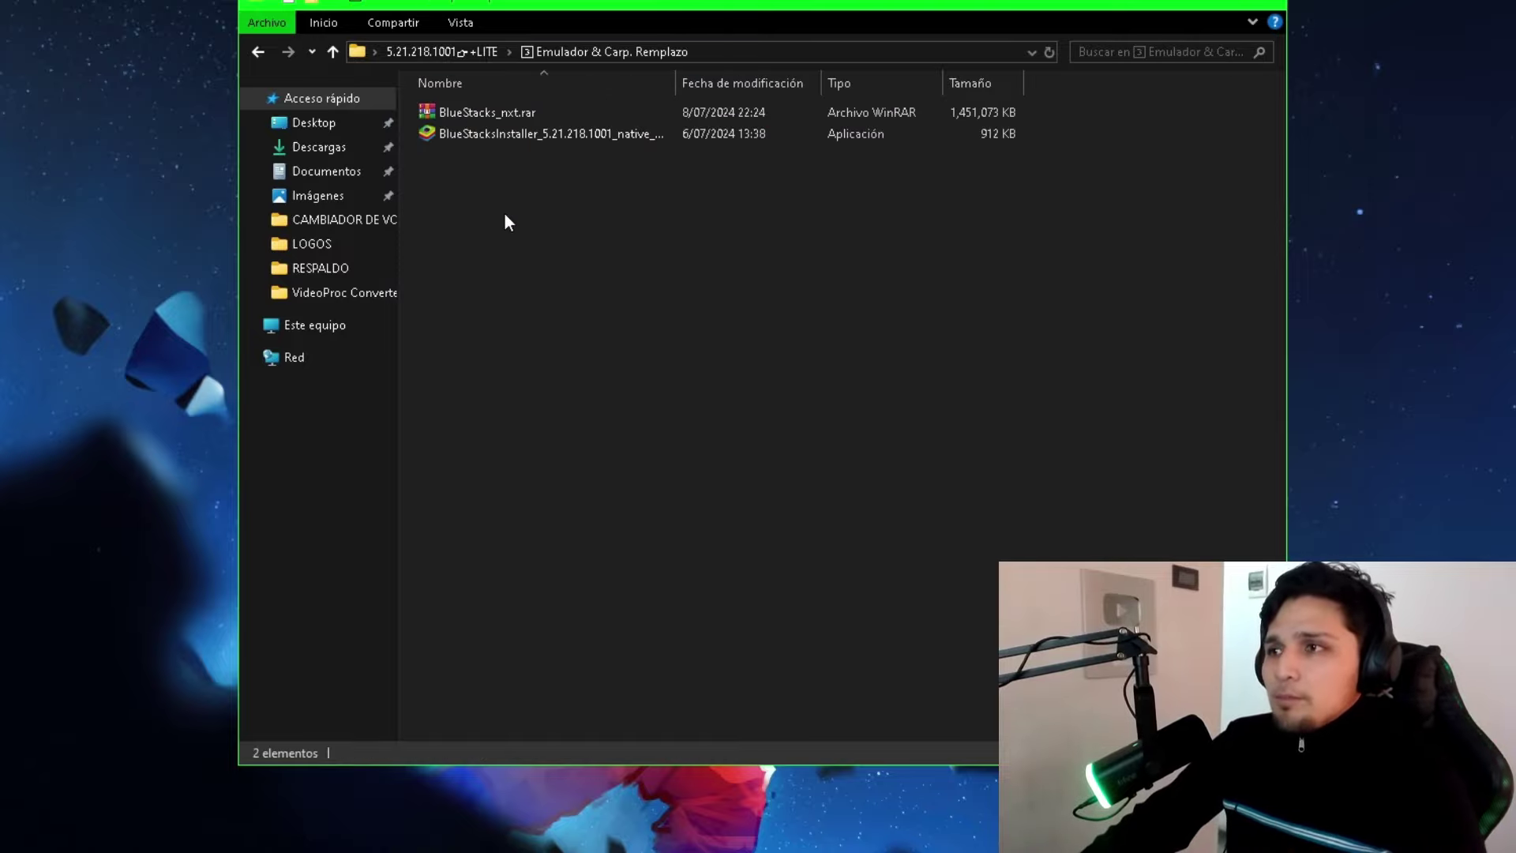
left_click(518, 134)
left_click(491, 113, "ctrl")
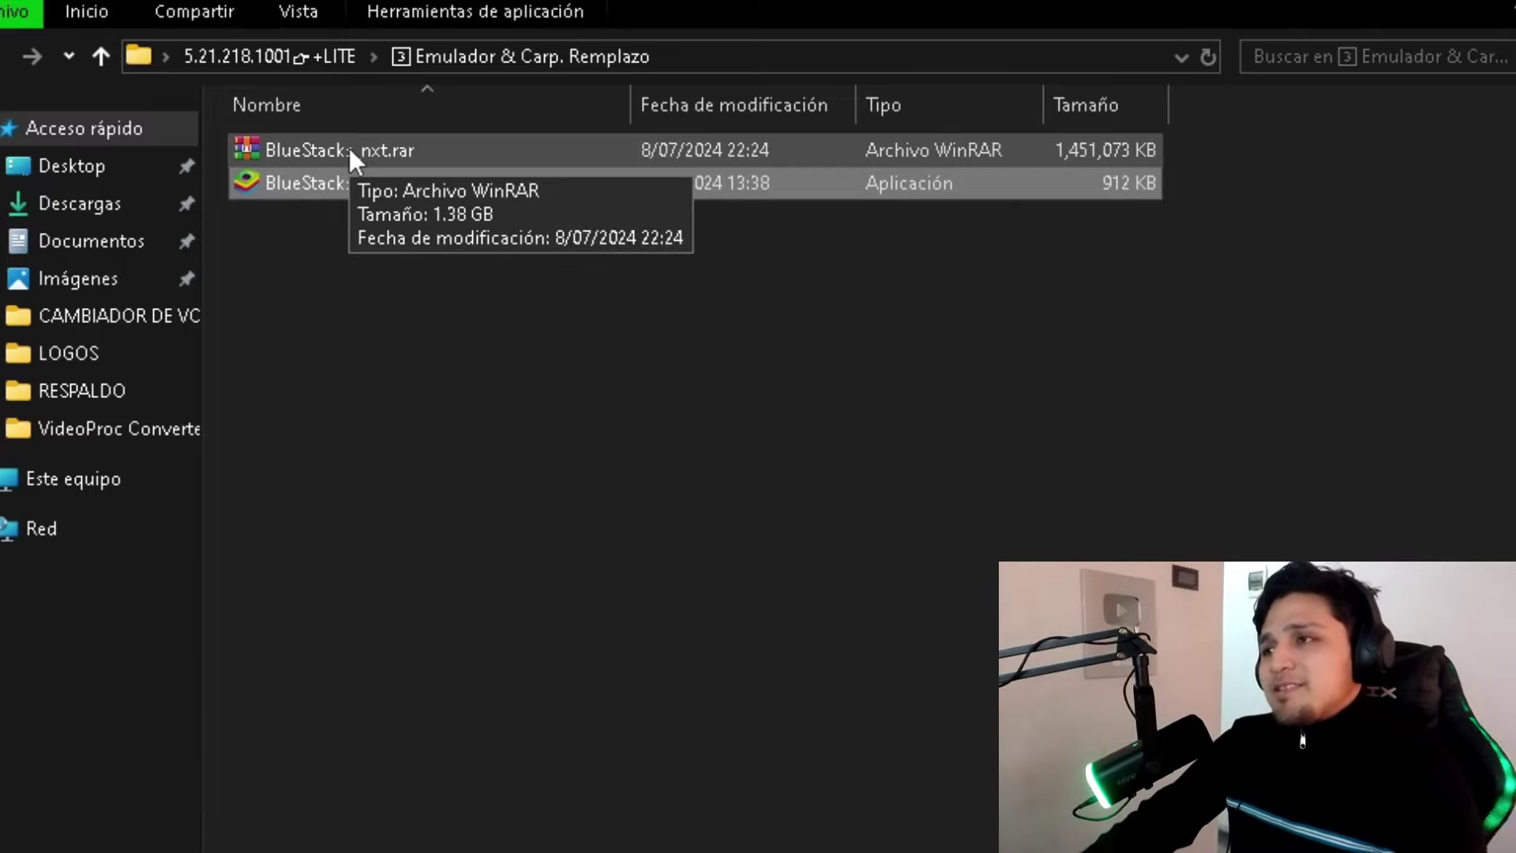
left_click(372, 182)
right_click(378, 182)
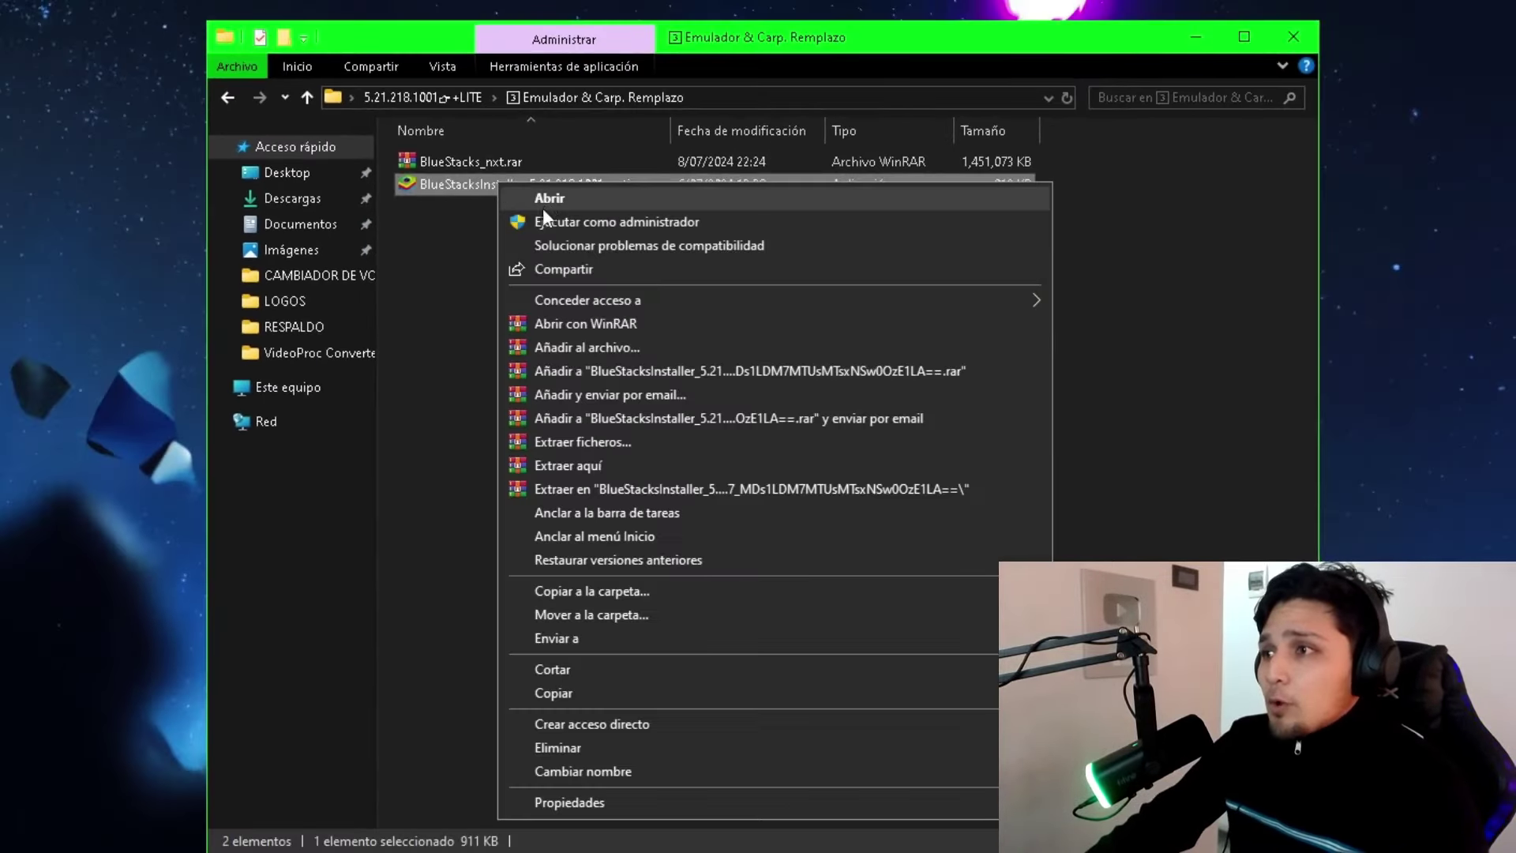
left_click(557, 222)
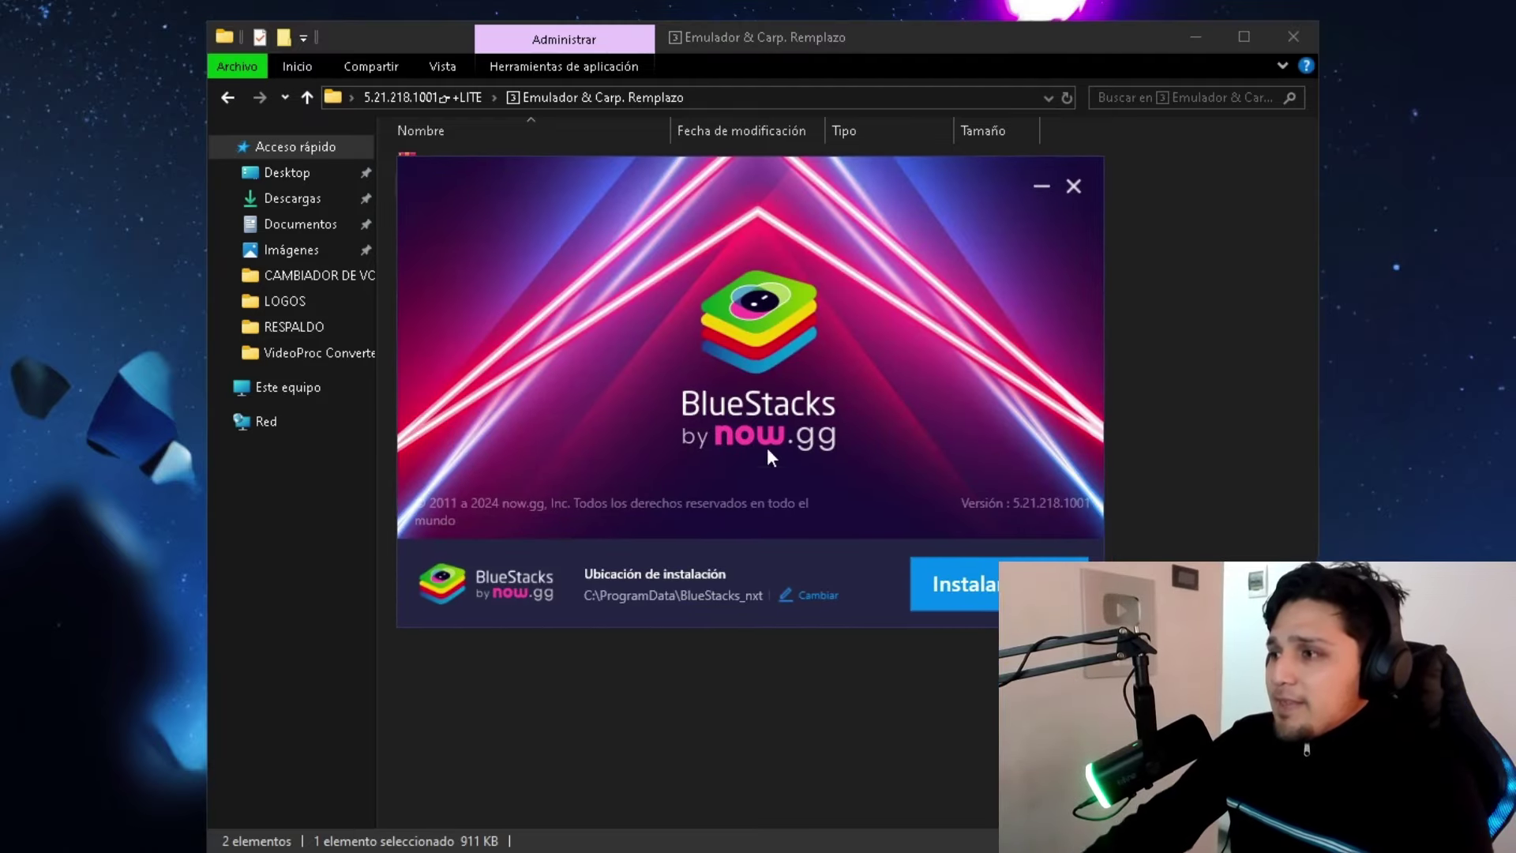
left_click(971, 584)
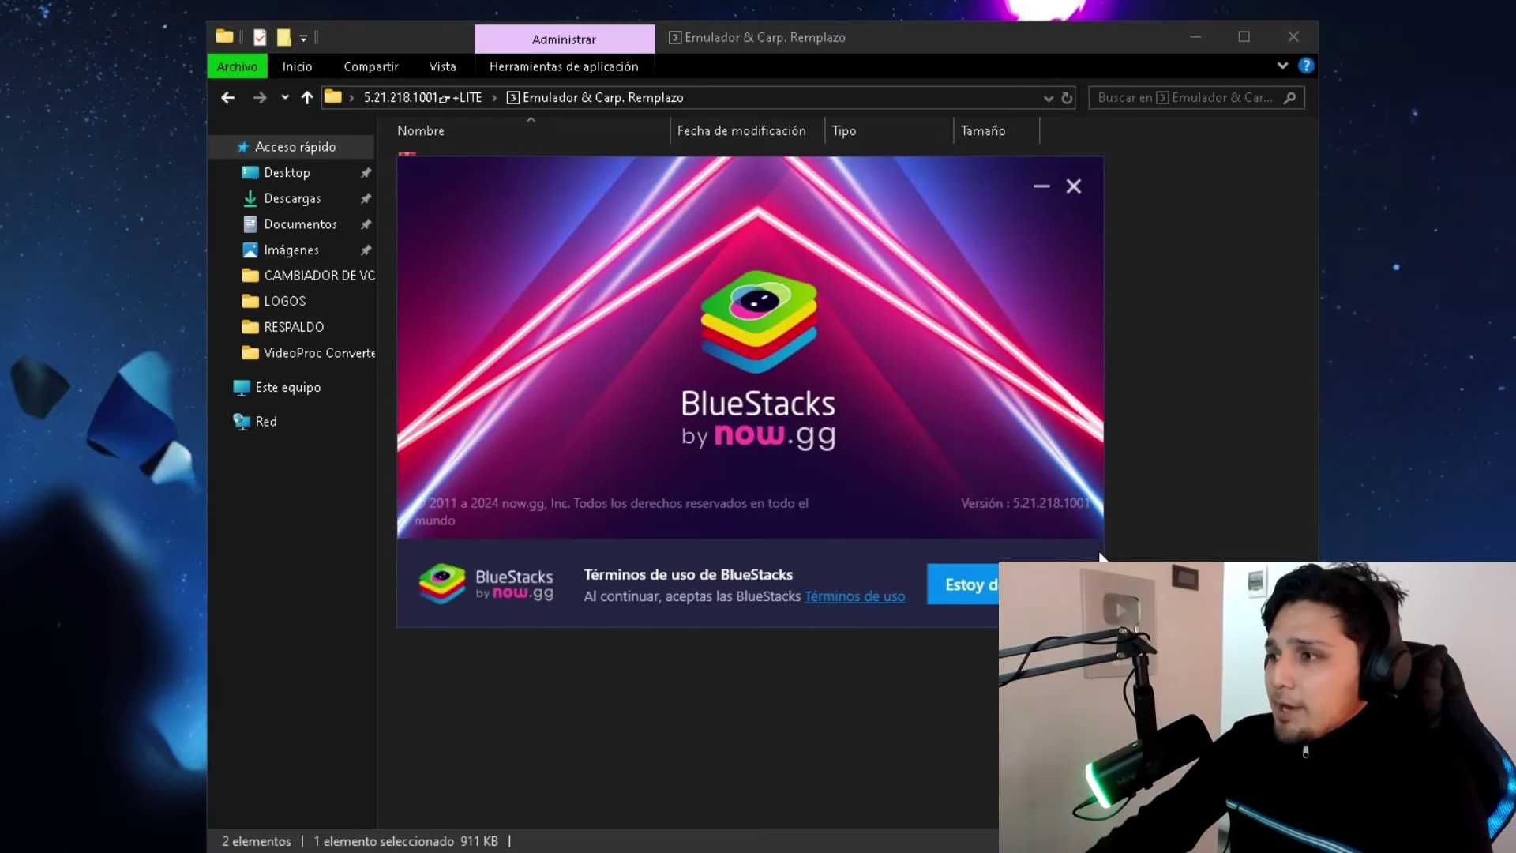
left_click(979, 585)
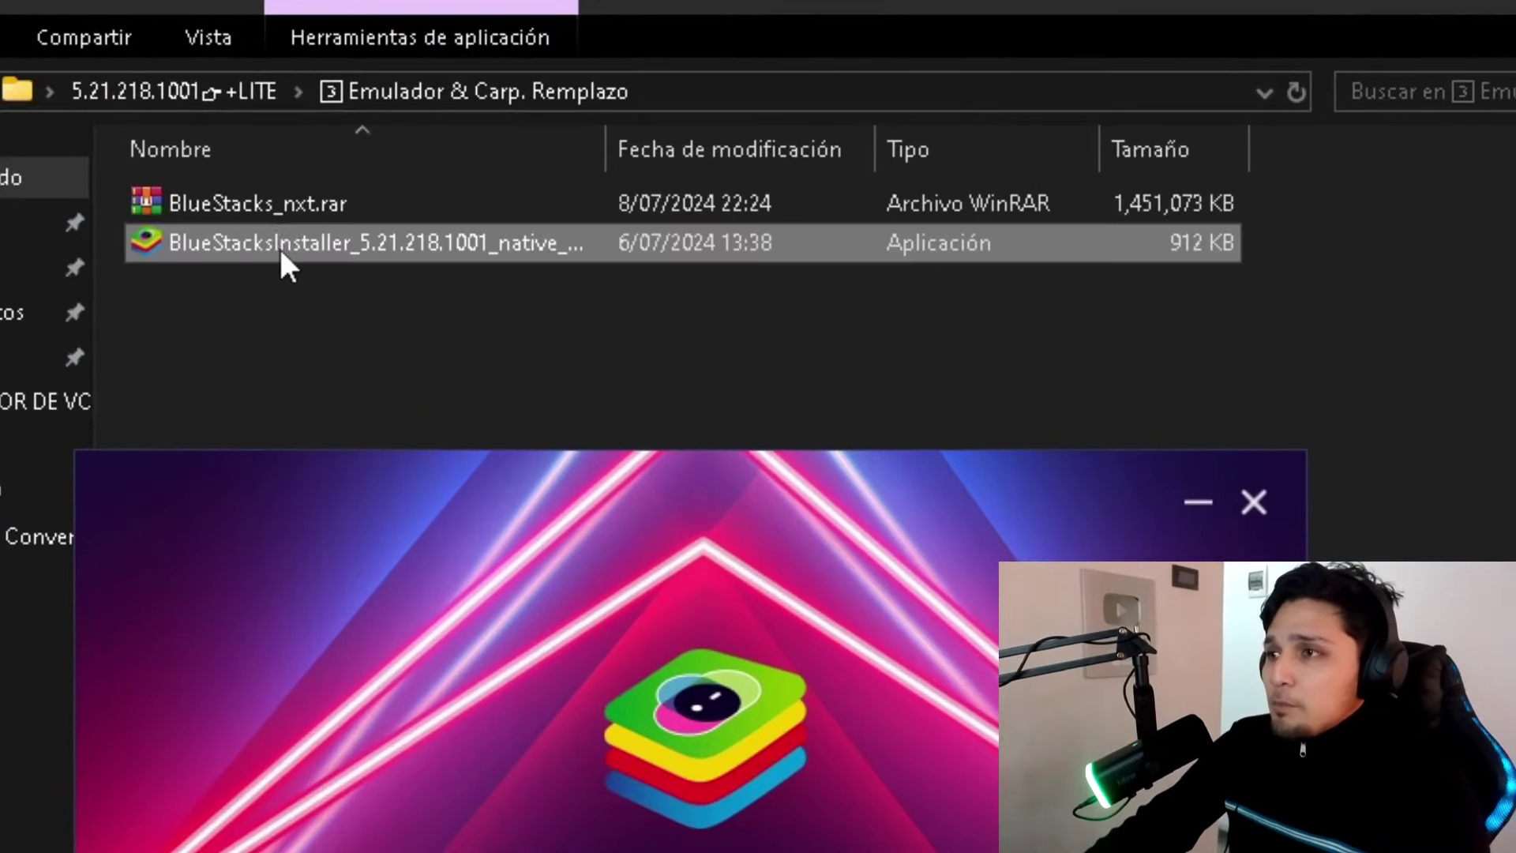
- Extract BlueStacks_nxt.rar into BlueStacks_nxt, let the install finish, then close BlueStacks App Player
right_click(262, 202)
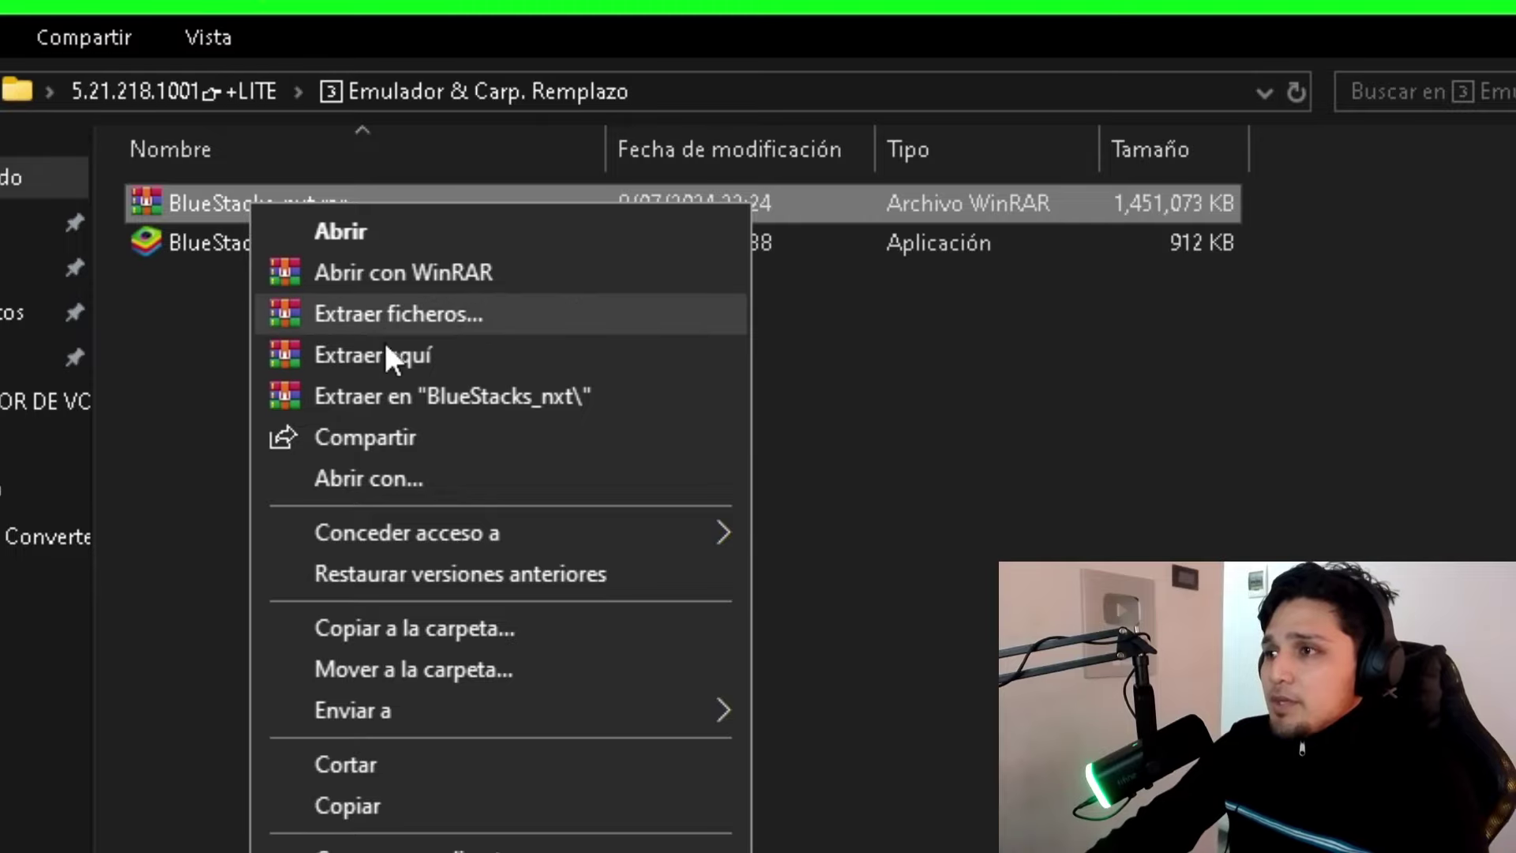
left_click(371, 395)
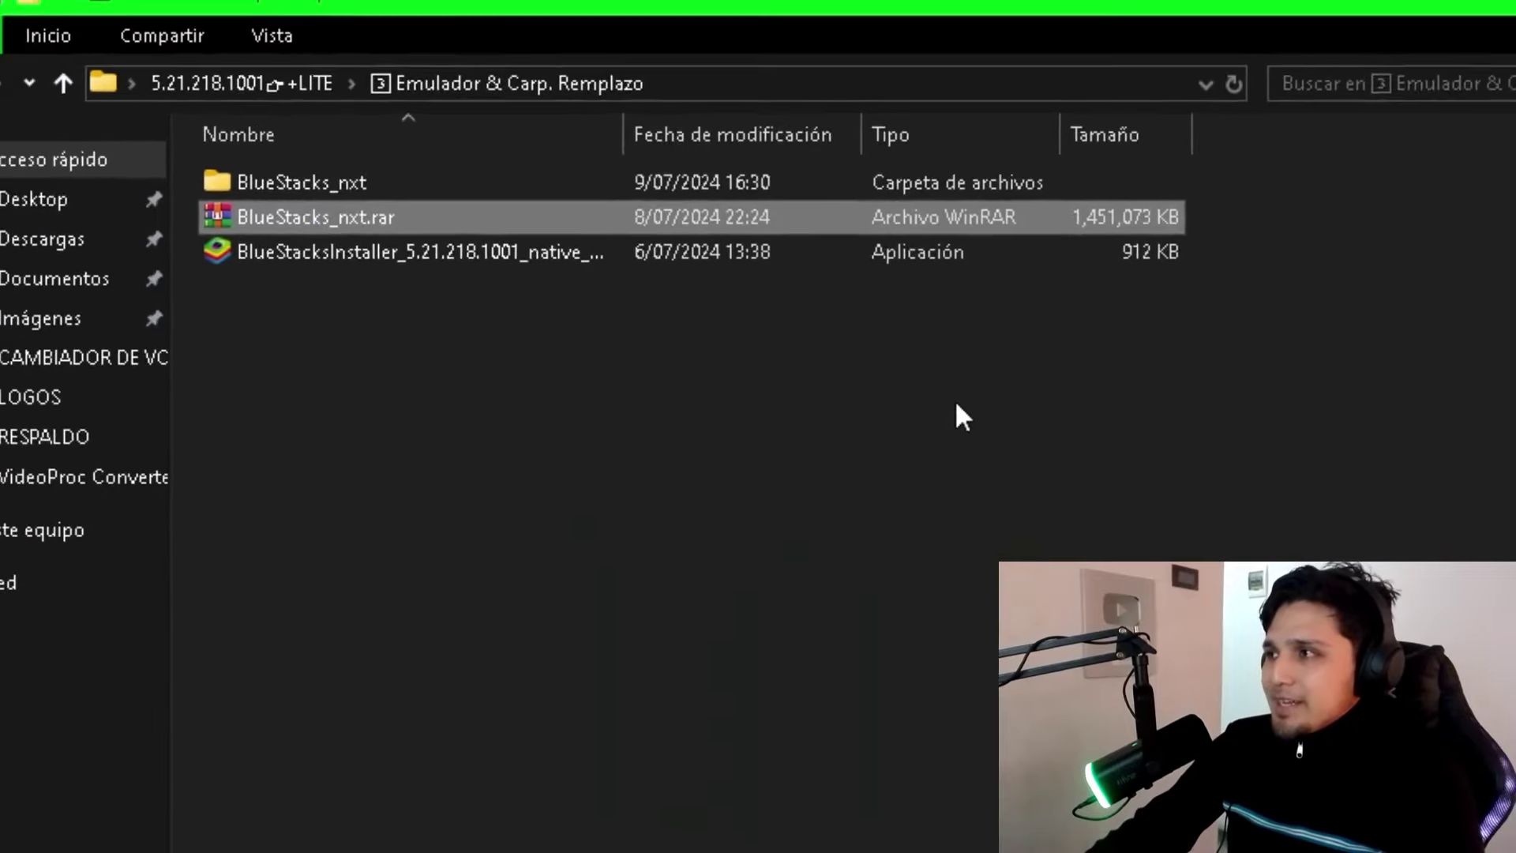
left_click(1226, 10)
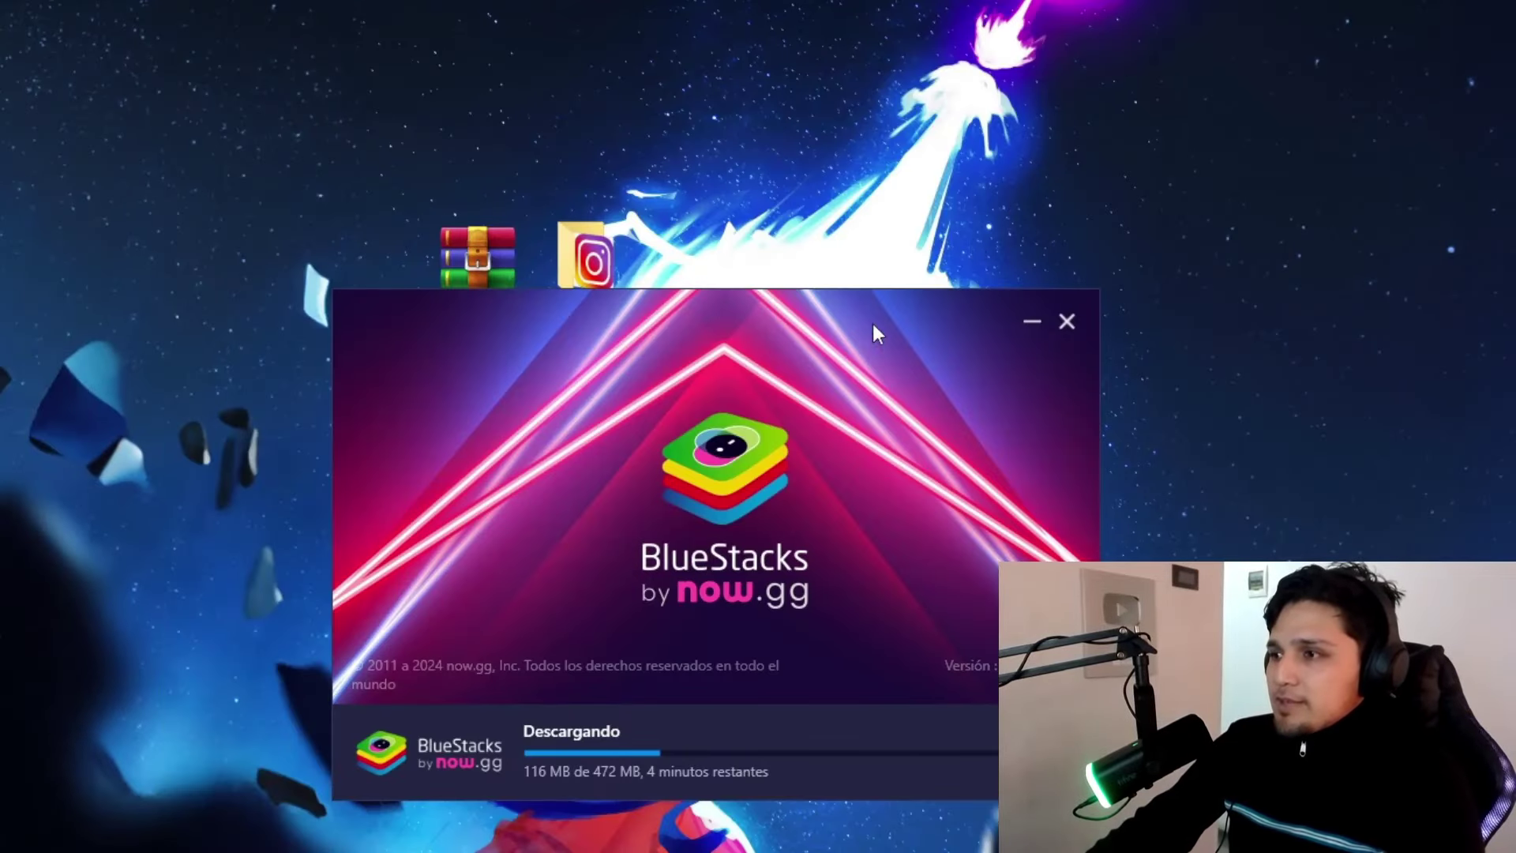
left_click_drag(757, 325, 767, 221)
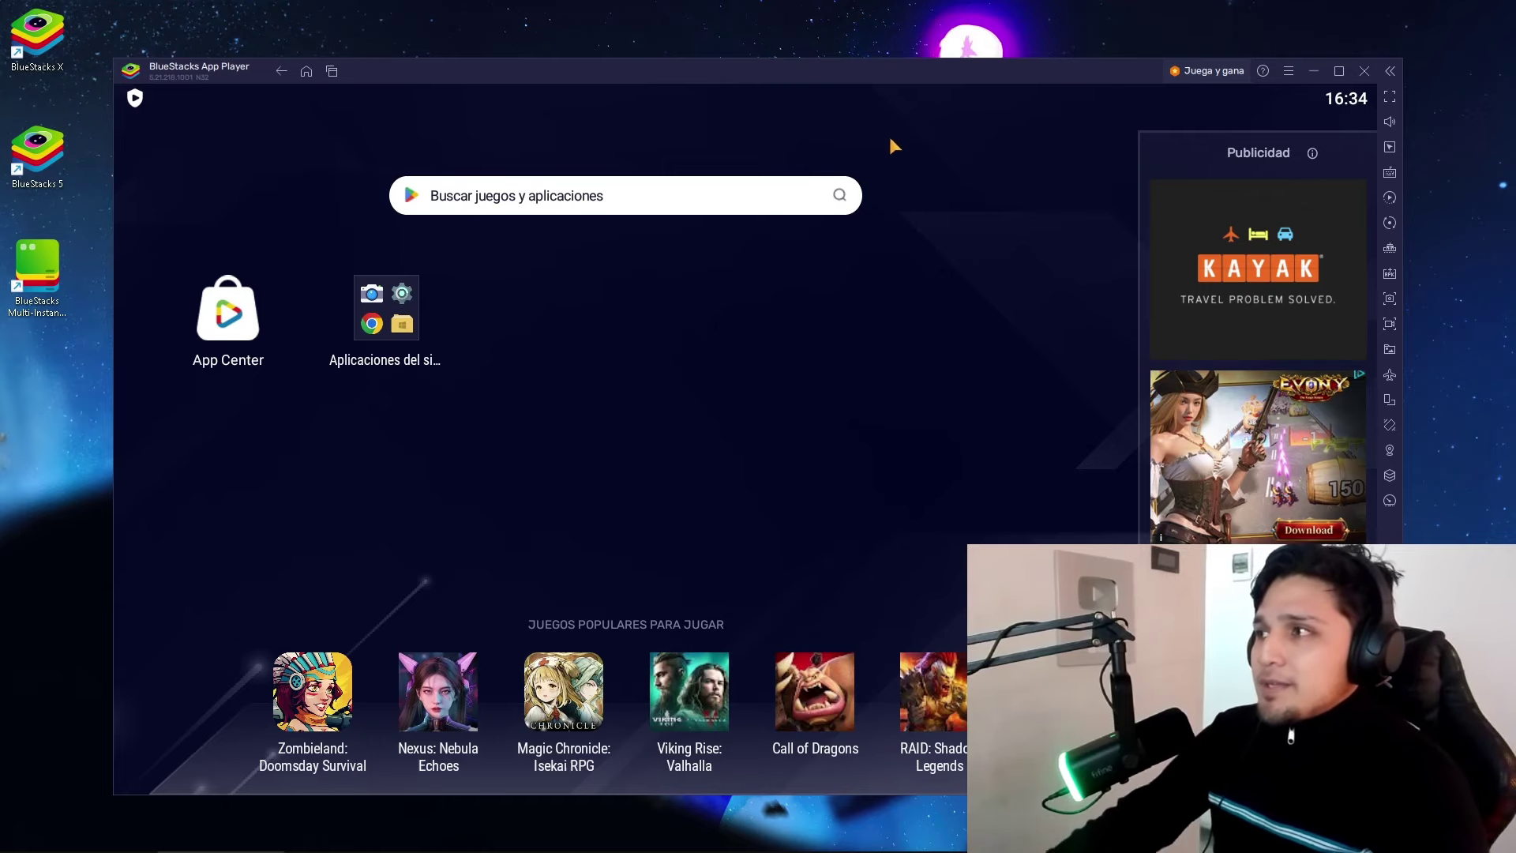
left_click(1369, 74)
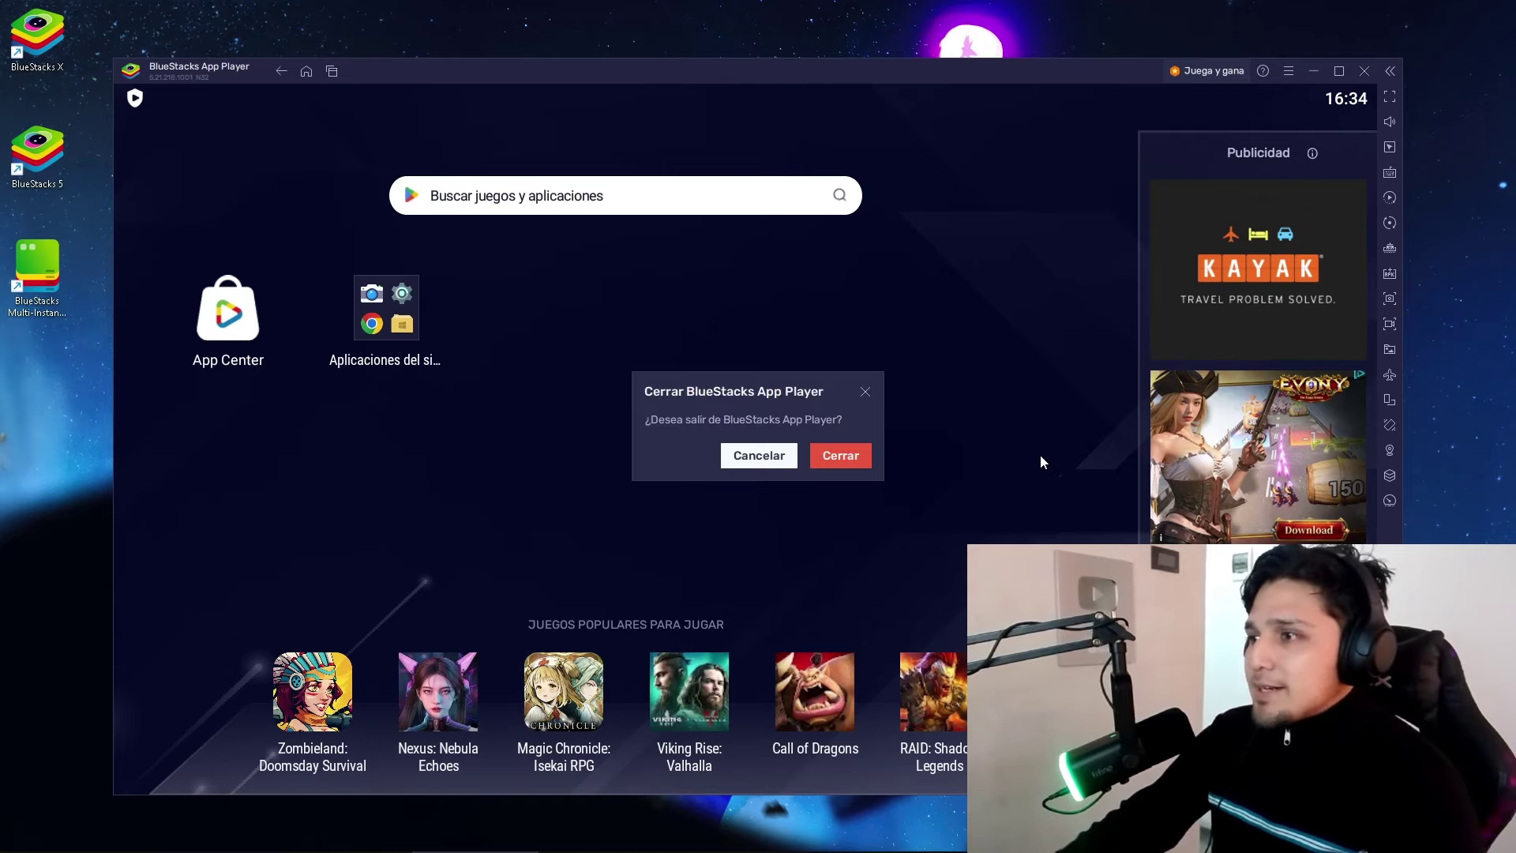
left_click(837, 456)
- Copy the new BlueStacks_nxt folder from '5.21.218.1001 +LITE' > 'Emulador & Carp. Remplazo'
double_click(641, 276)
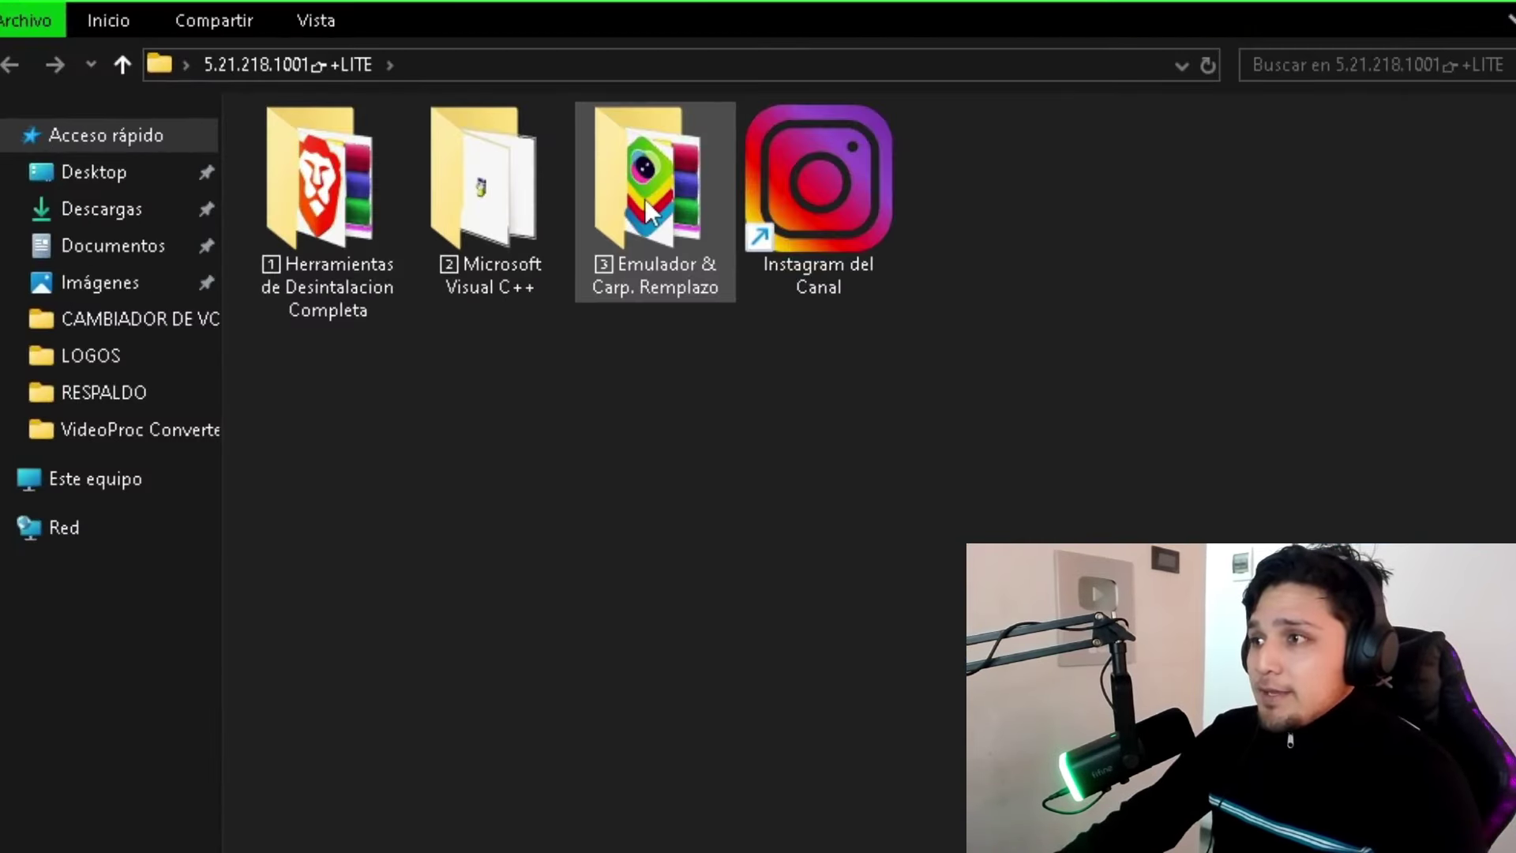
double_click(651, 194)
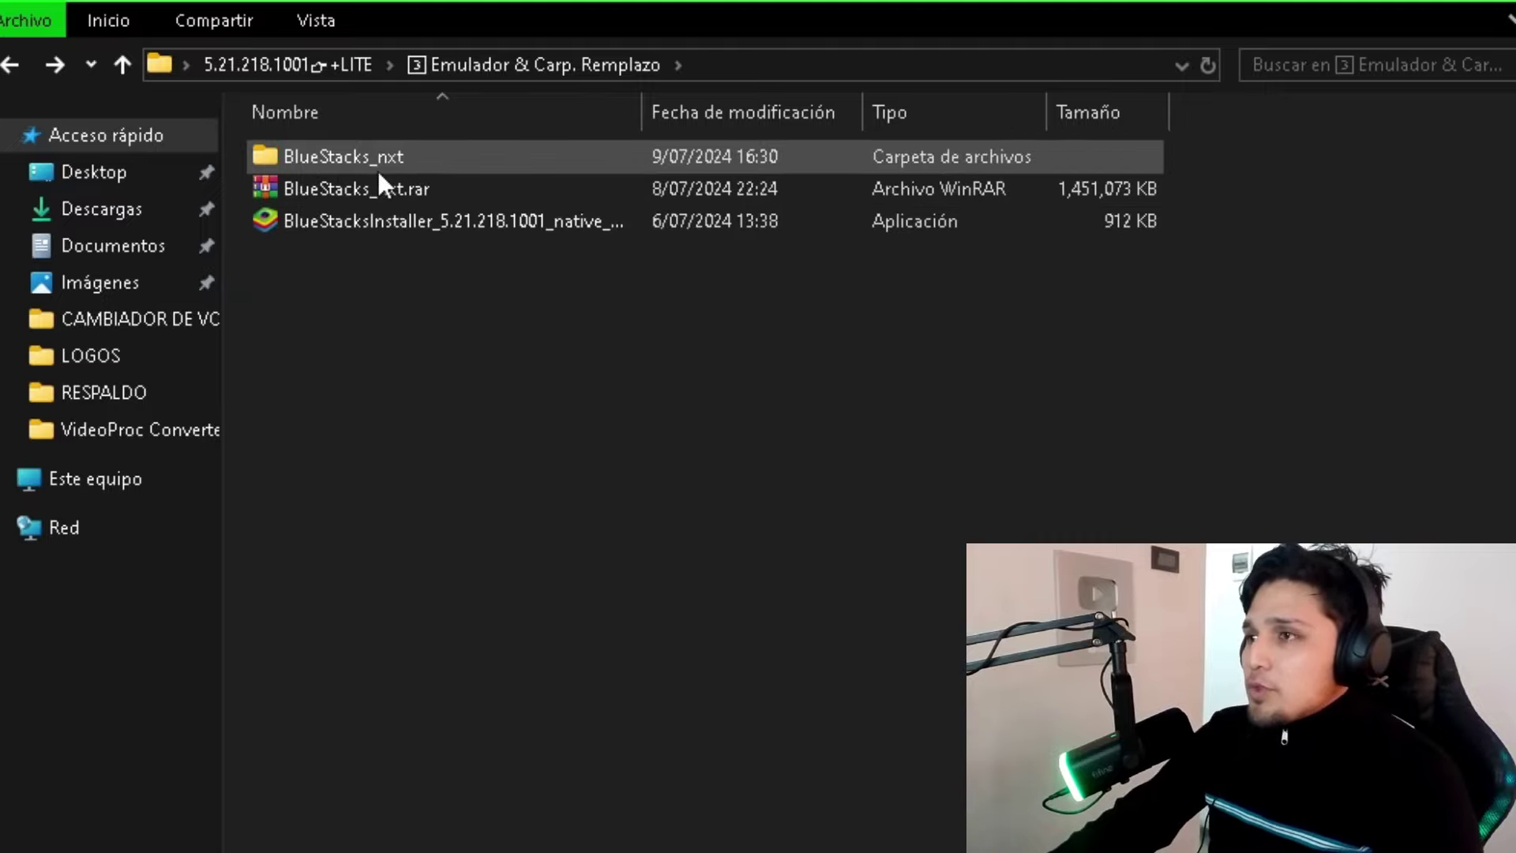
right_click(357, 153)
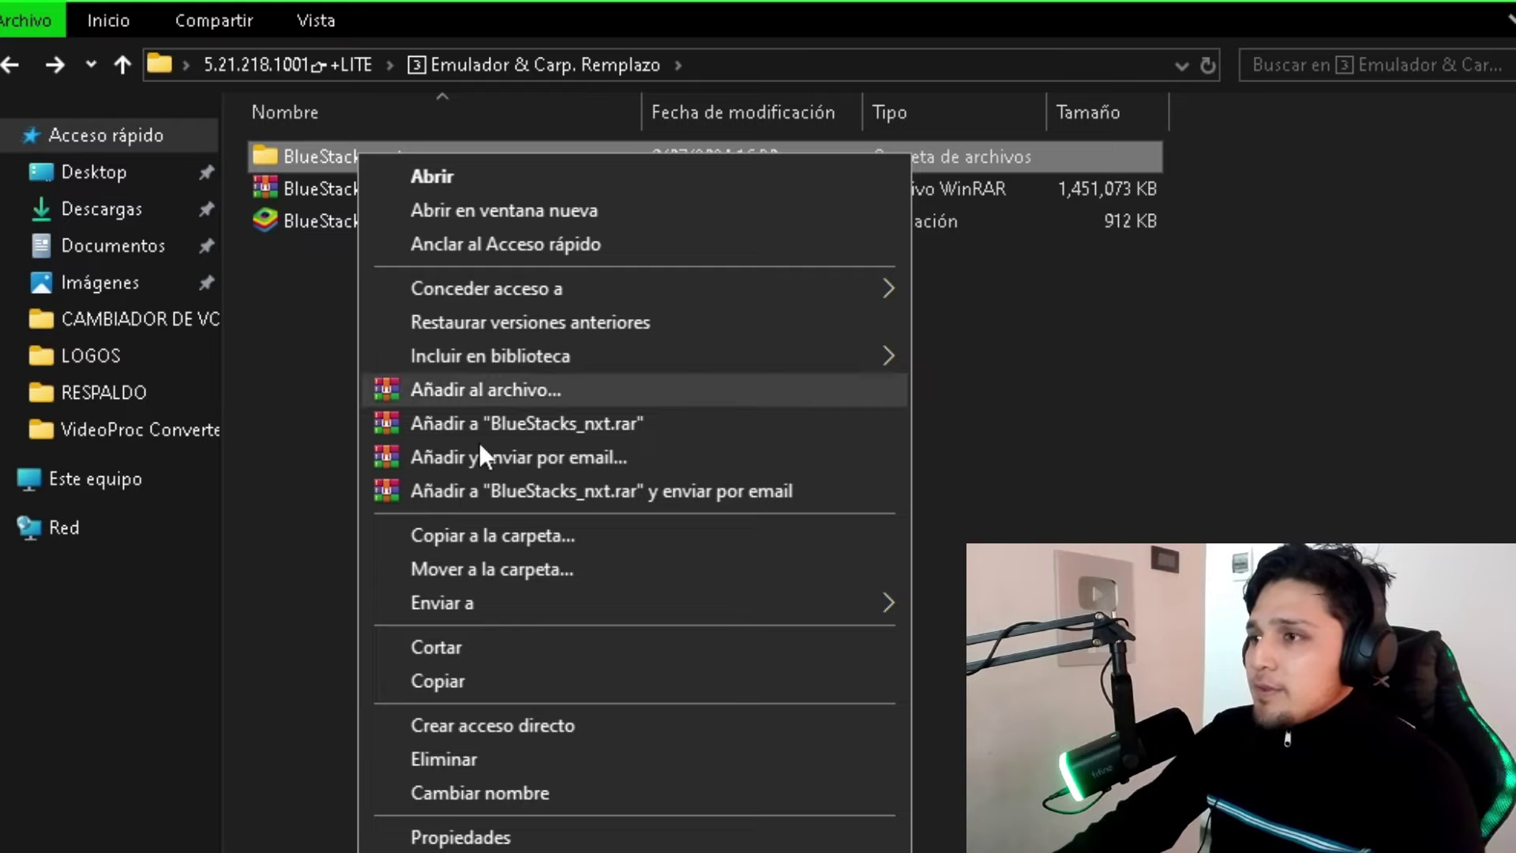
left_click(437, 680)
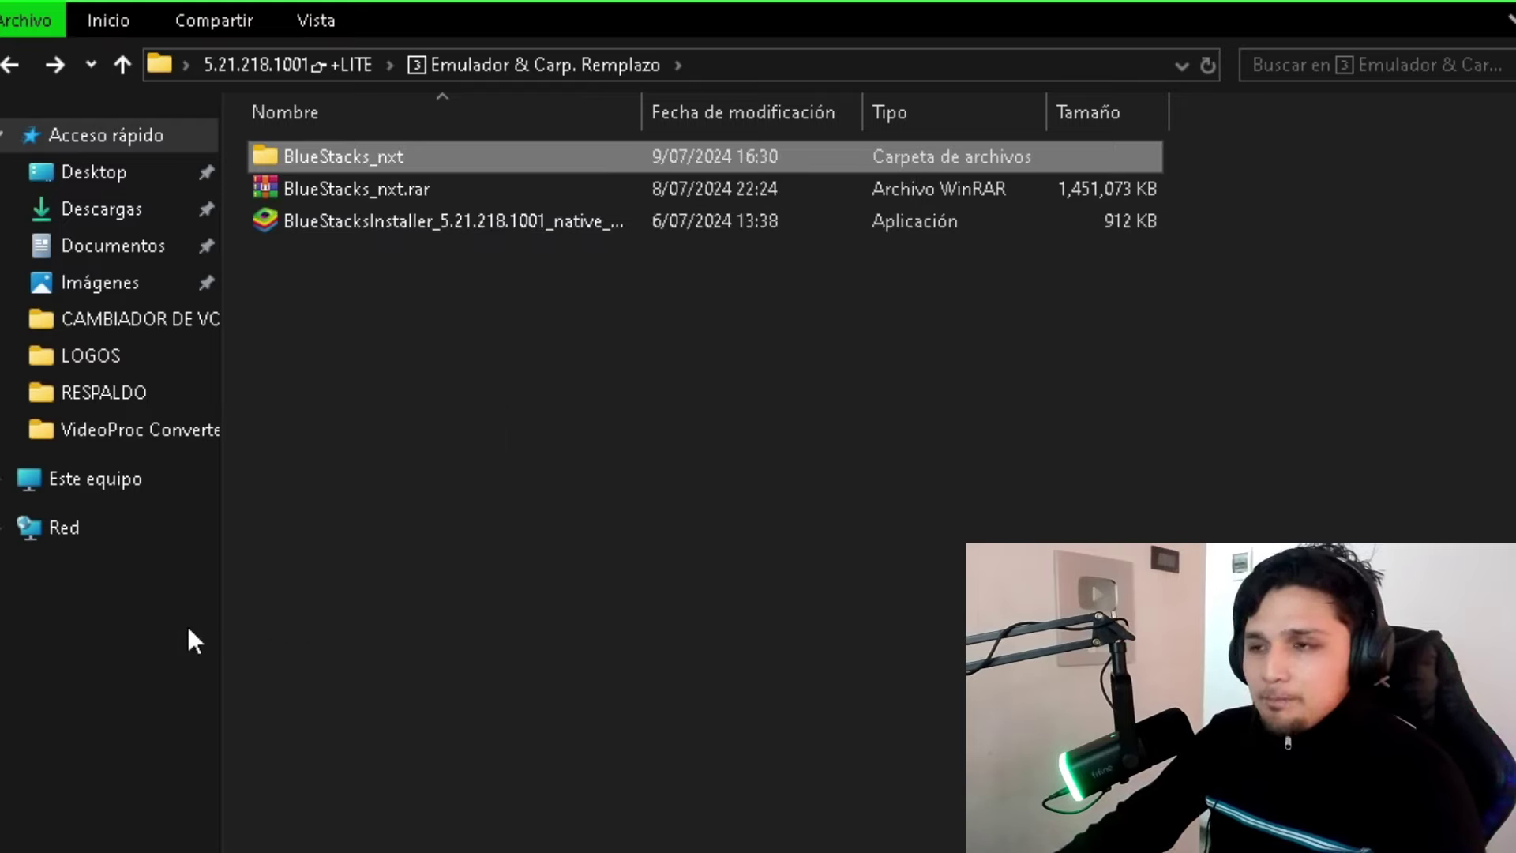
- In C:\ProgramData, with hidden items shown, delete BlueStacks_nxt and paste the new copy
left_click(6, 491)
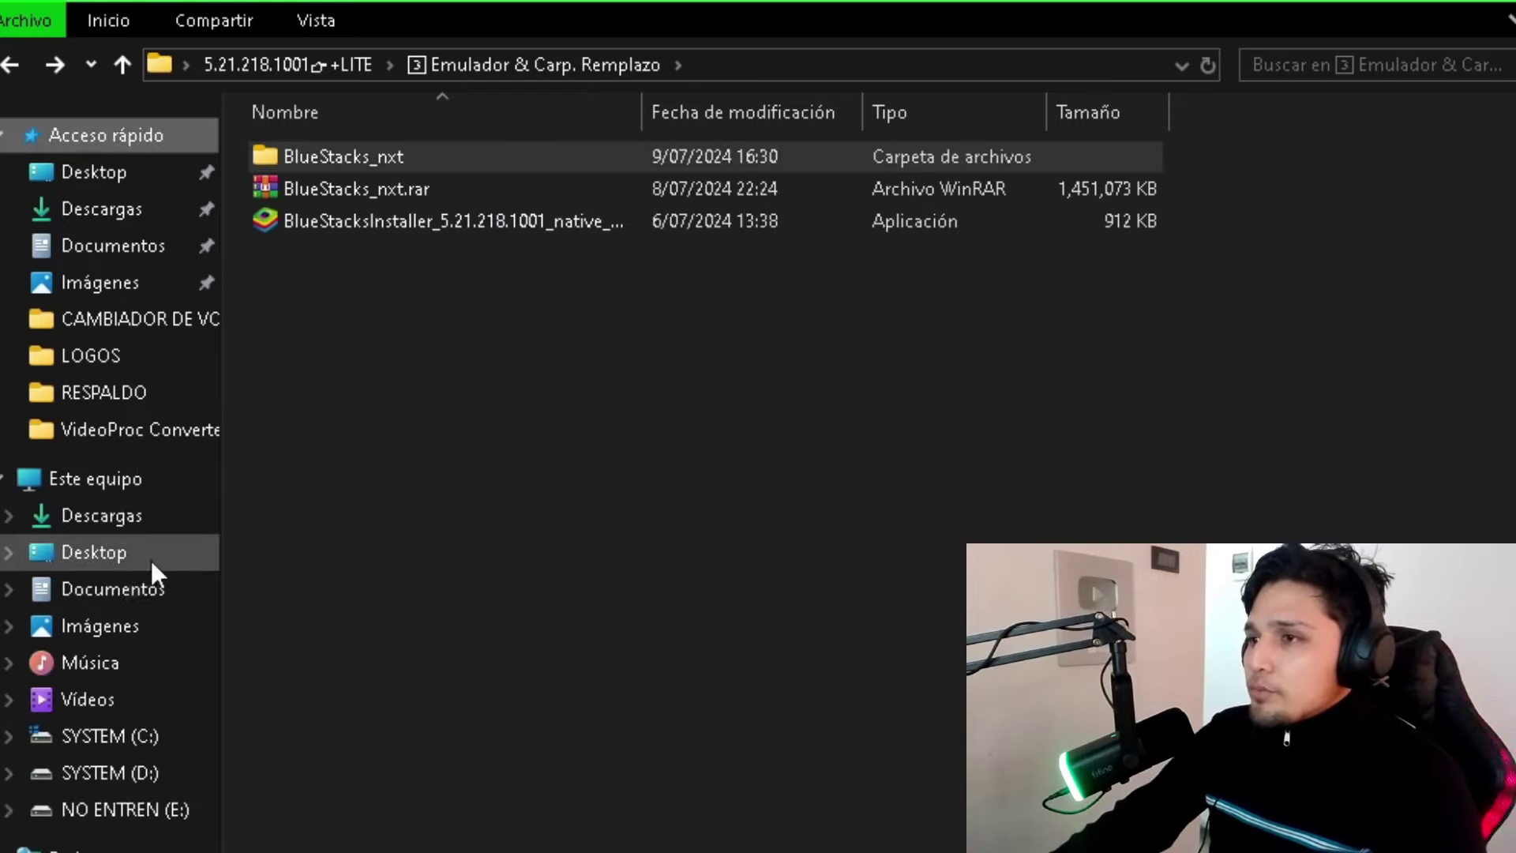
left_click(136, 743)
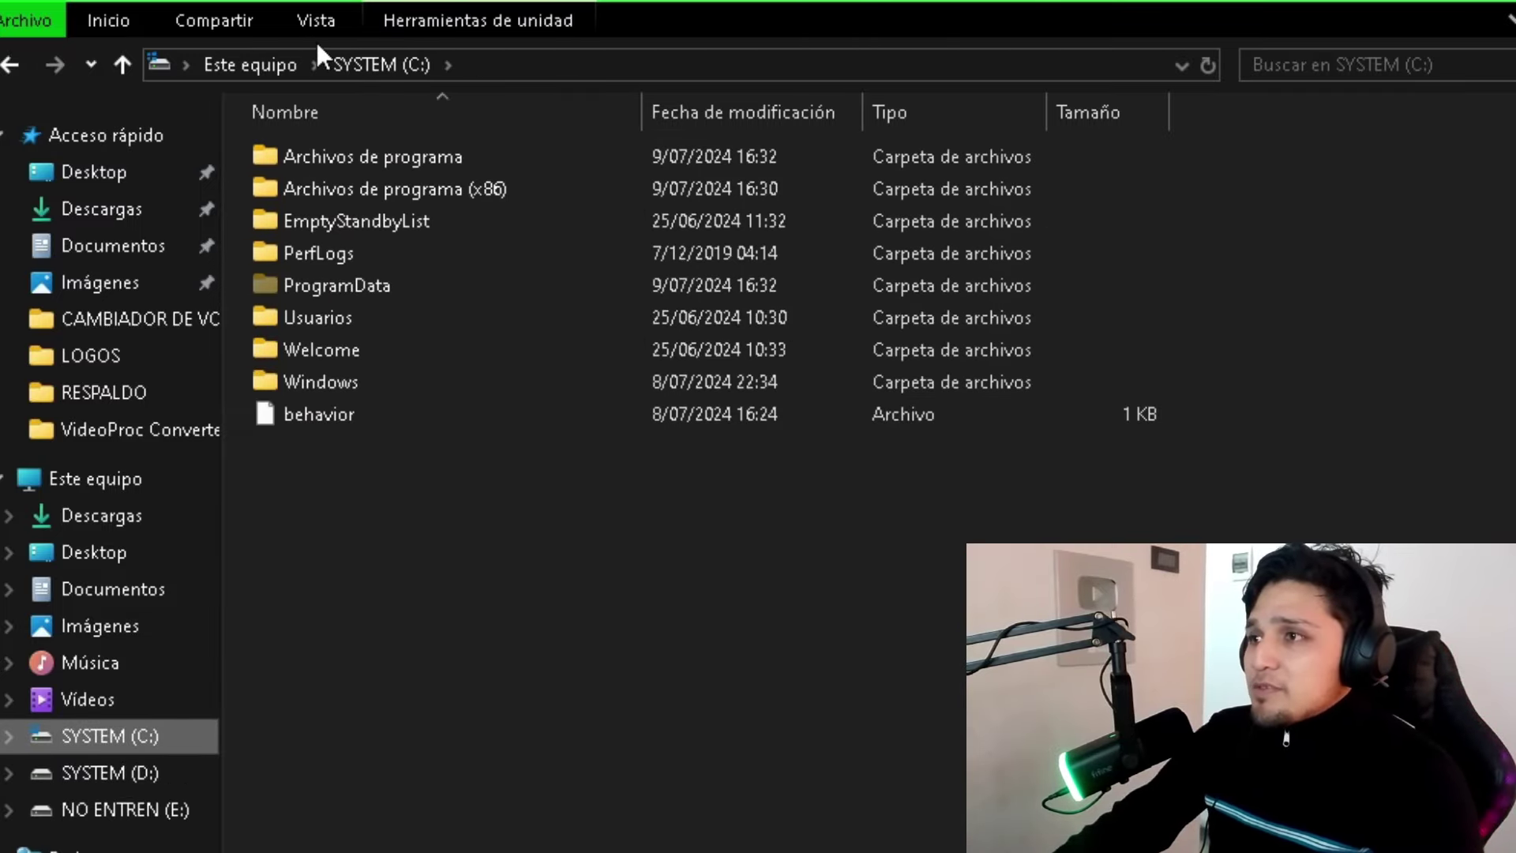
left_click(320, 23)
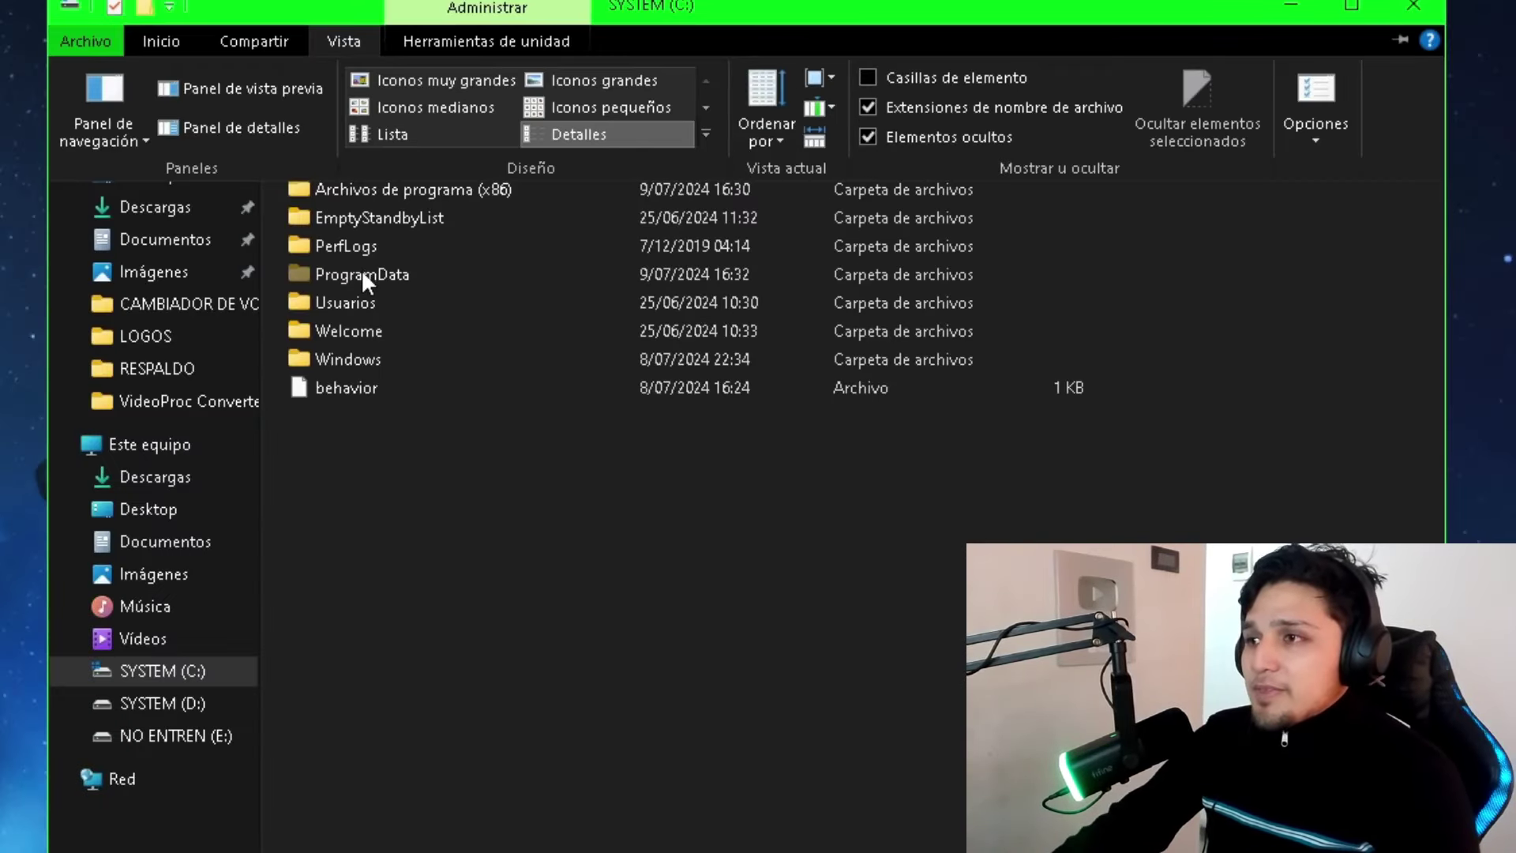
left_click(362, 275)
double_click(353, 271)
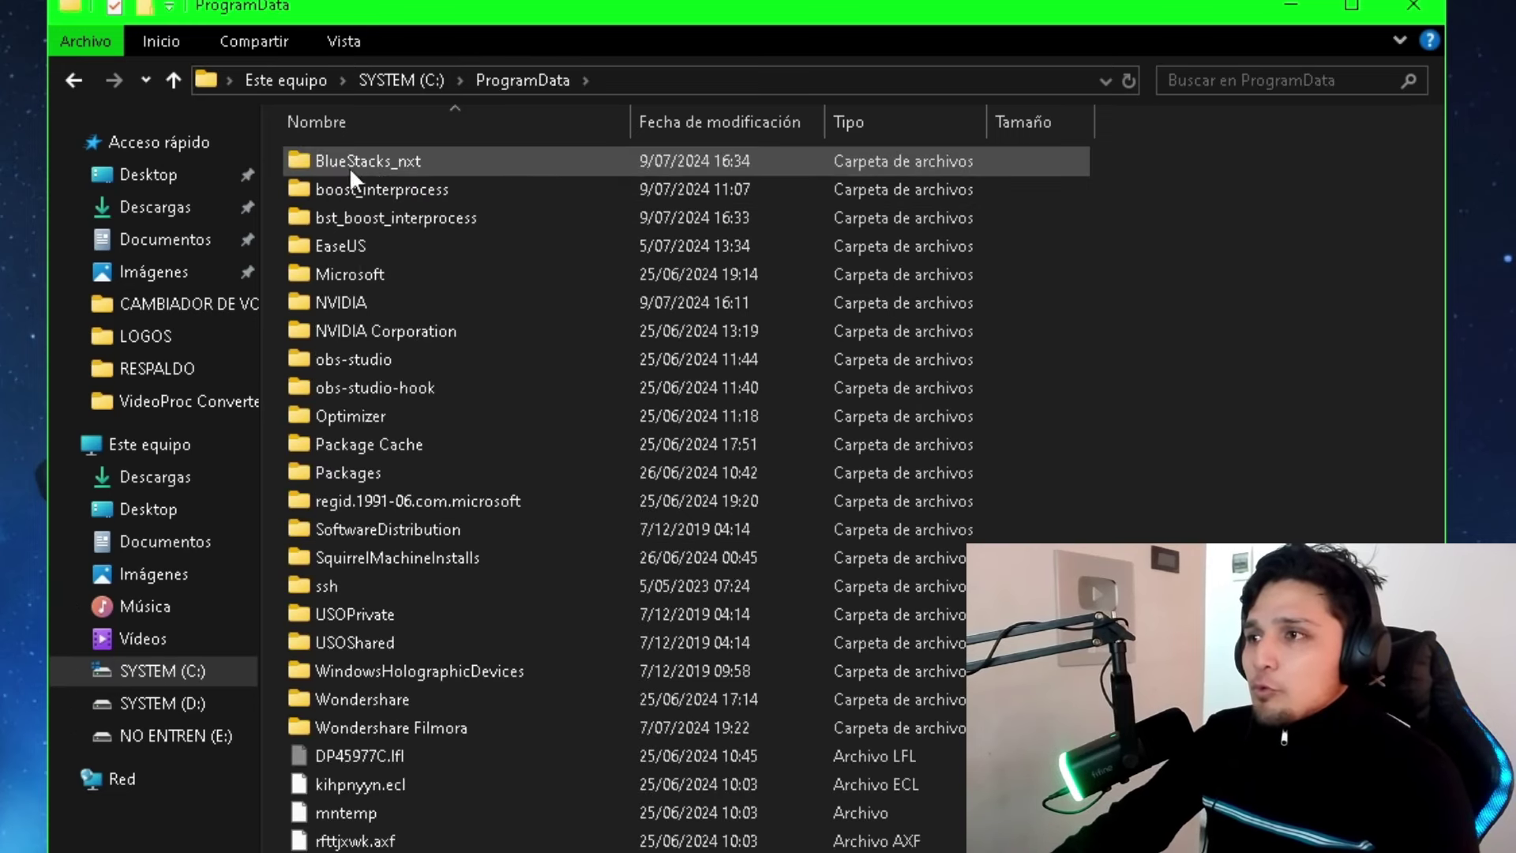
left_click(389, 165)
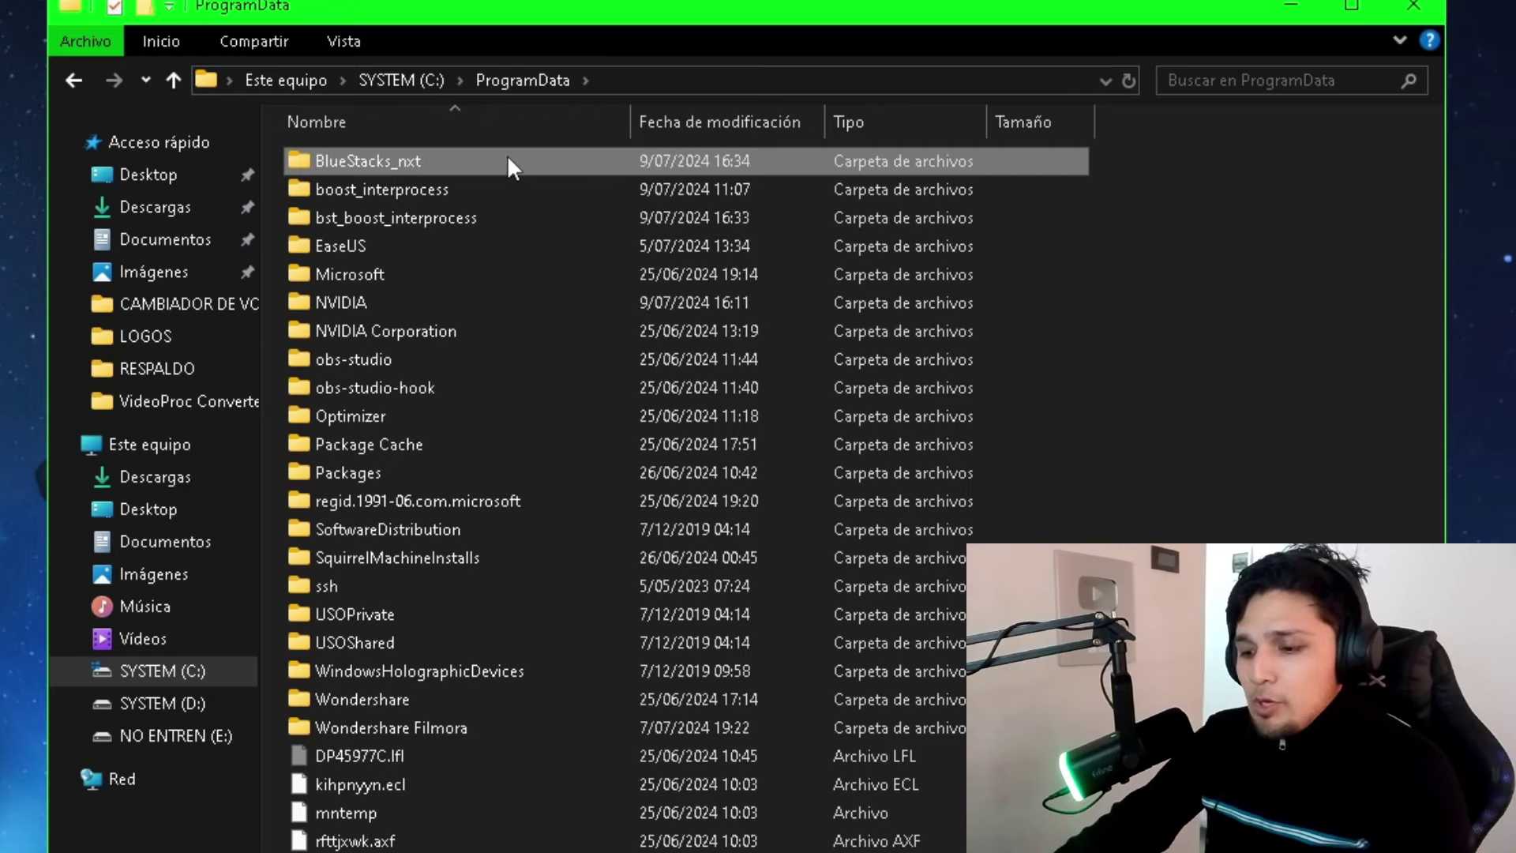
key("Delete")
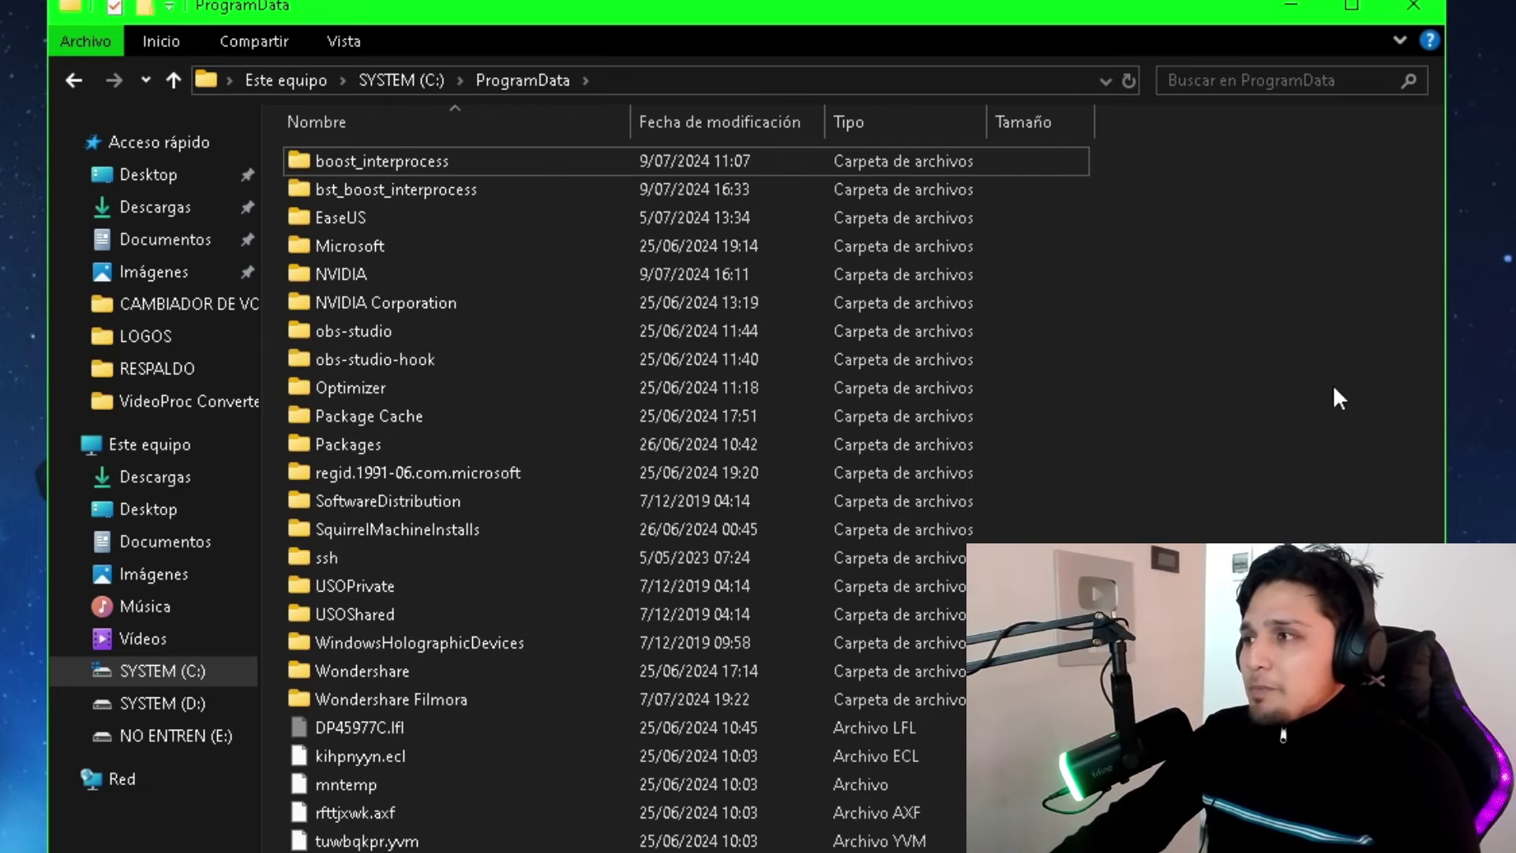
right_click(1235, 351)
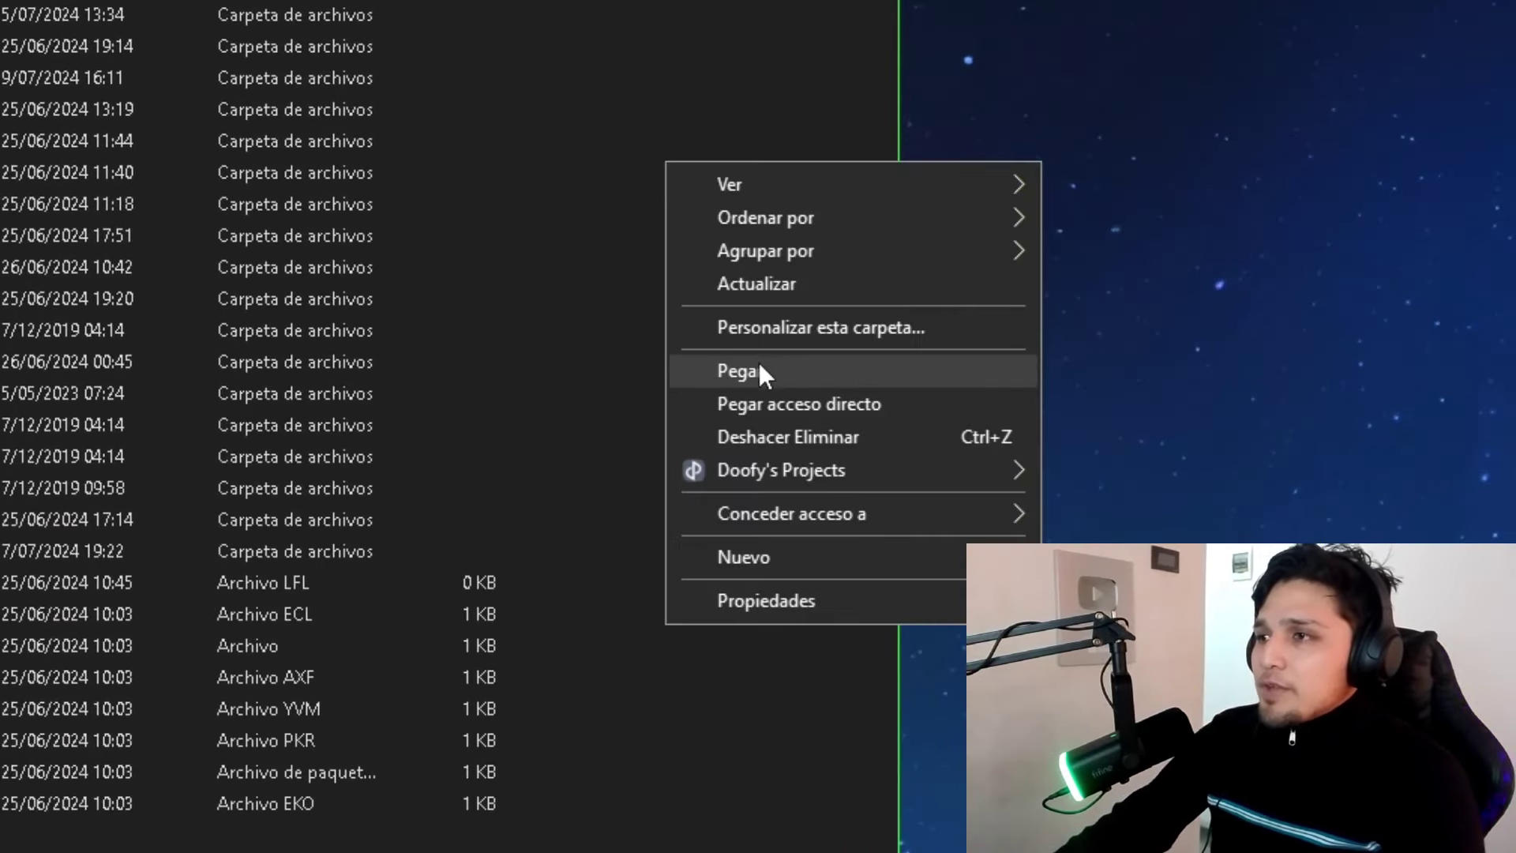
left_click(738, 371)
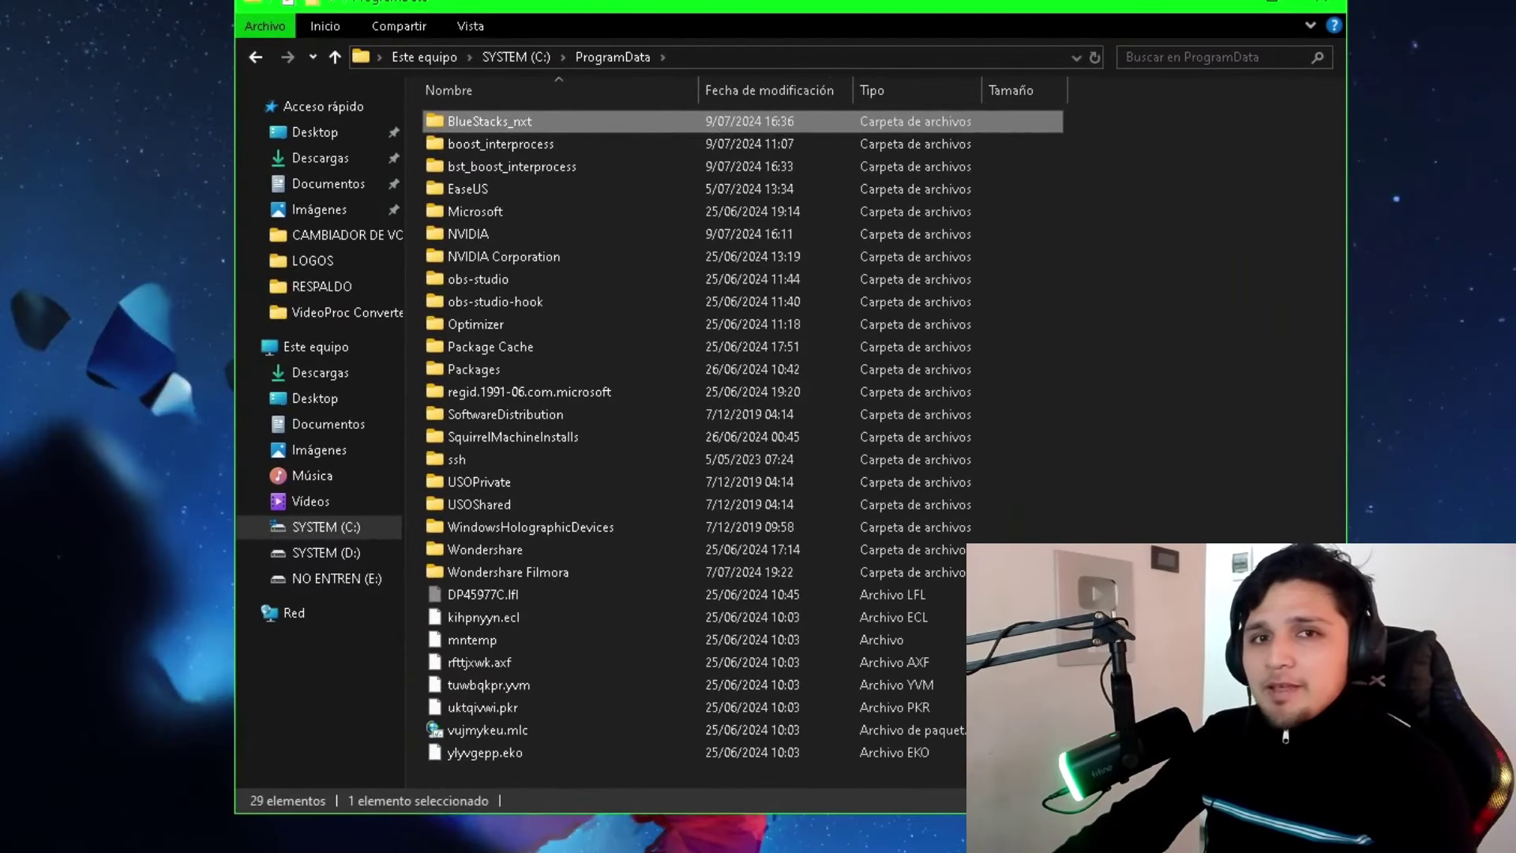
- Empty the Recycle Bin with Vaciar Papelera and confirm with Sí
left_click_drag(86, 49, 86, 71)
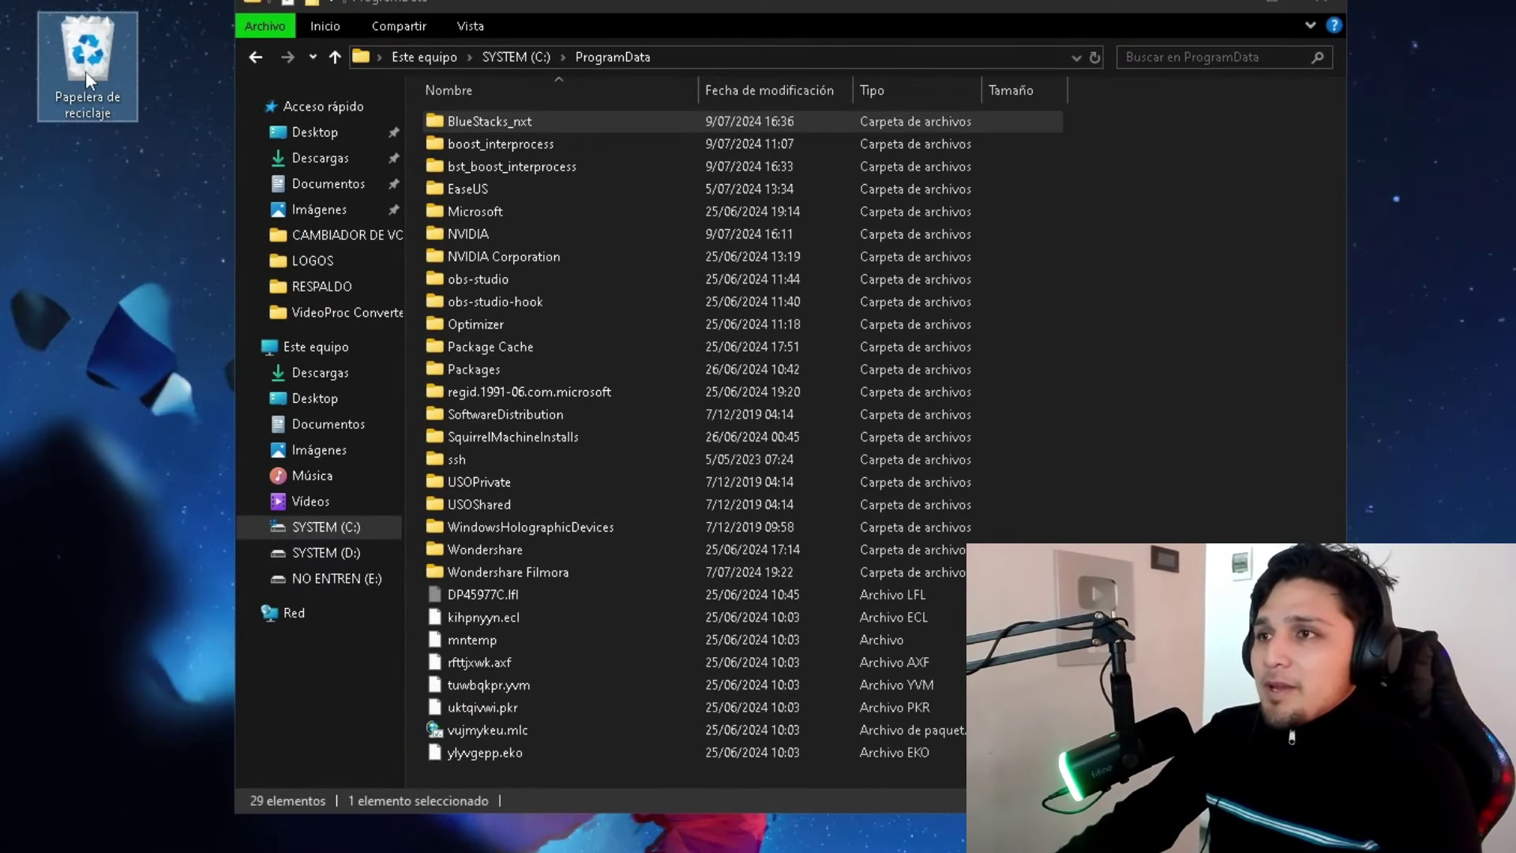
right_click(87, 69)
left_click(182, 112)
left_click(843, 450)
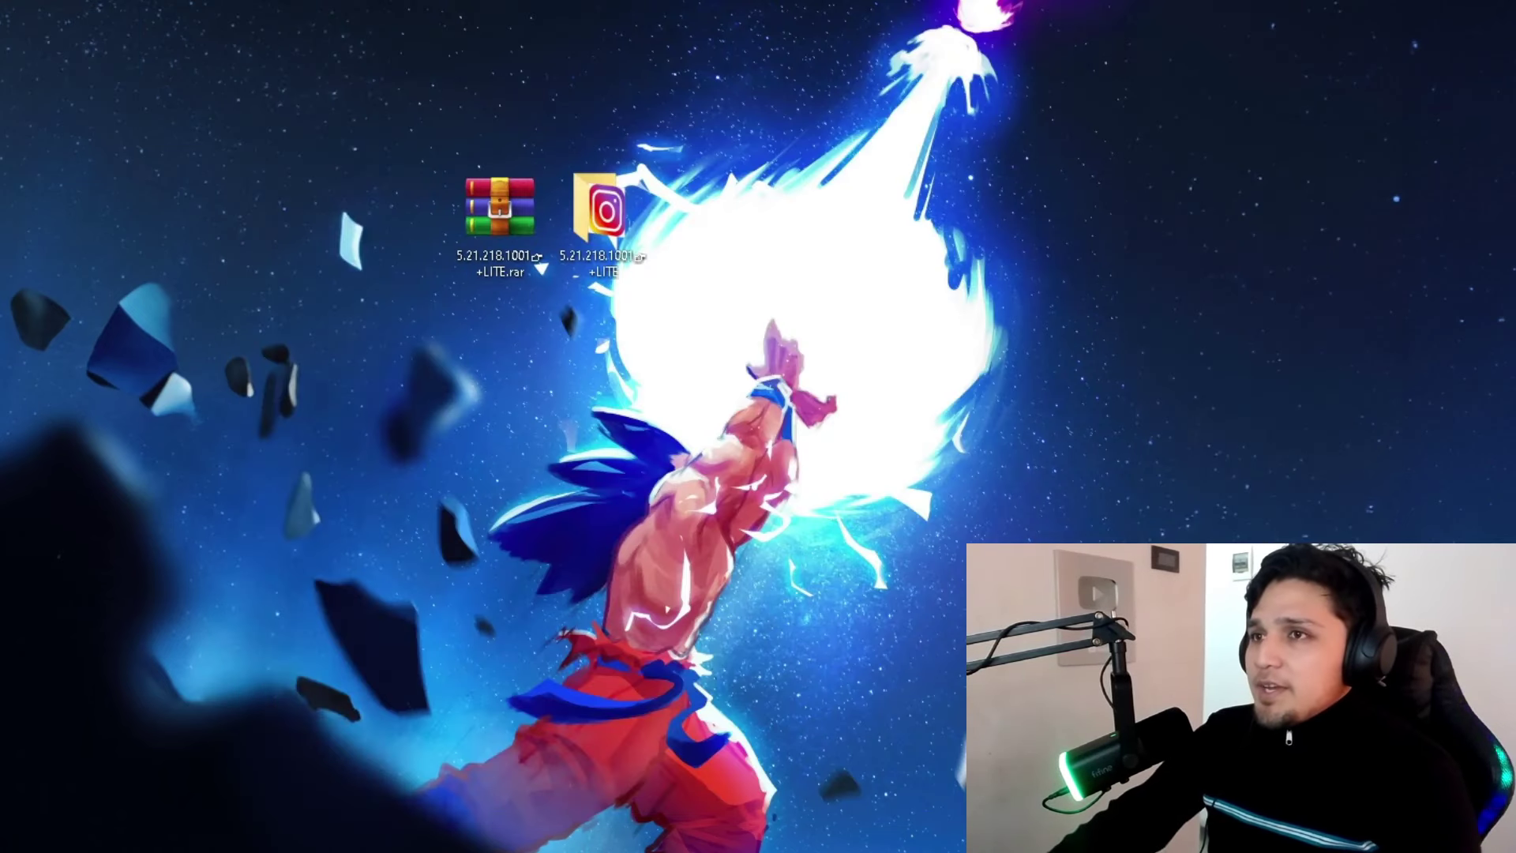
- Run BlueStacksXUninstaller.exe as administrator from BlueStacks X's install folder, then close it
left_click_drag(55, 9, 743, 225)
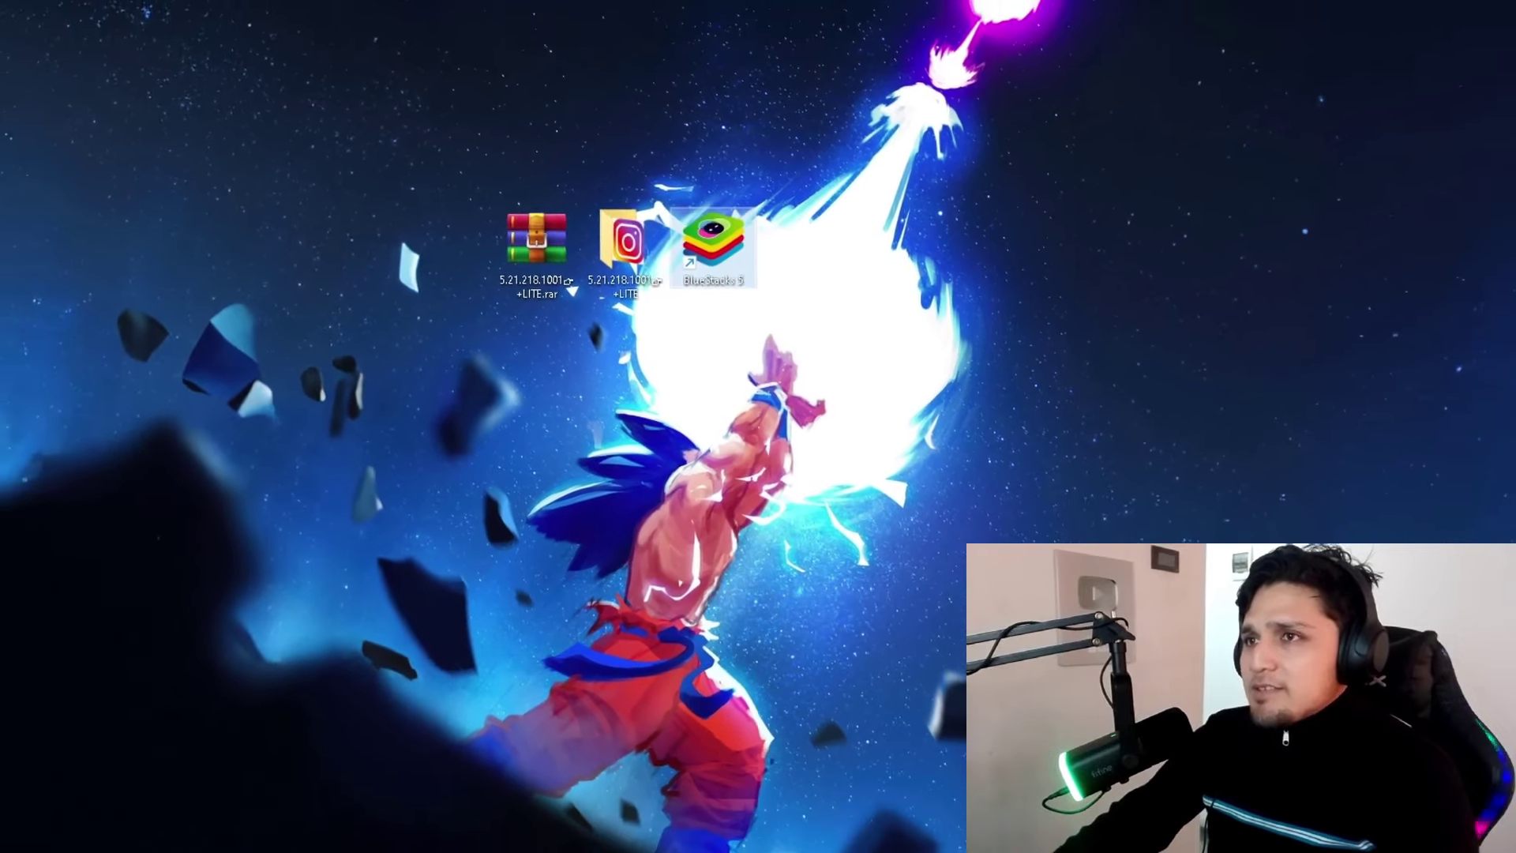
left_click_drag(34, 34, 444, 272)
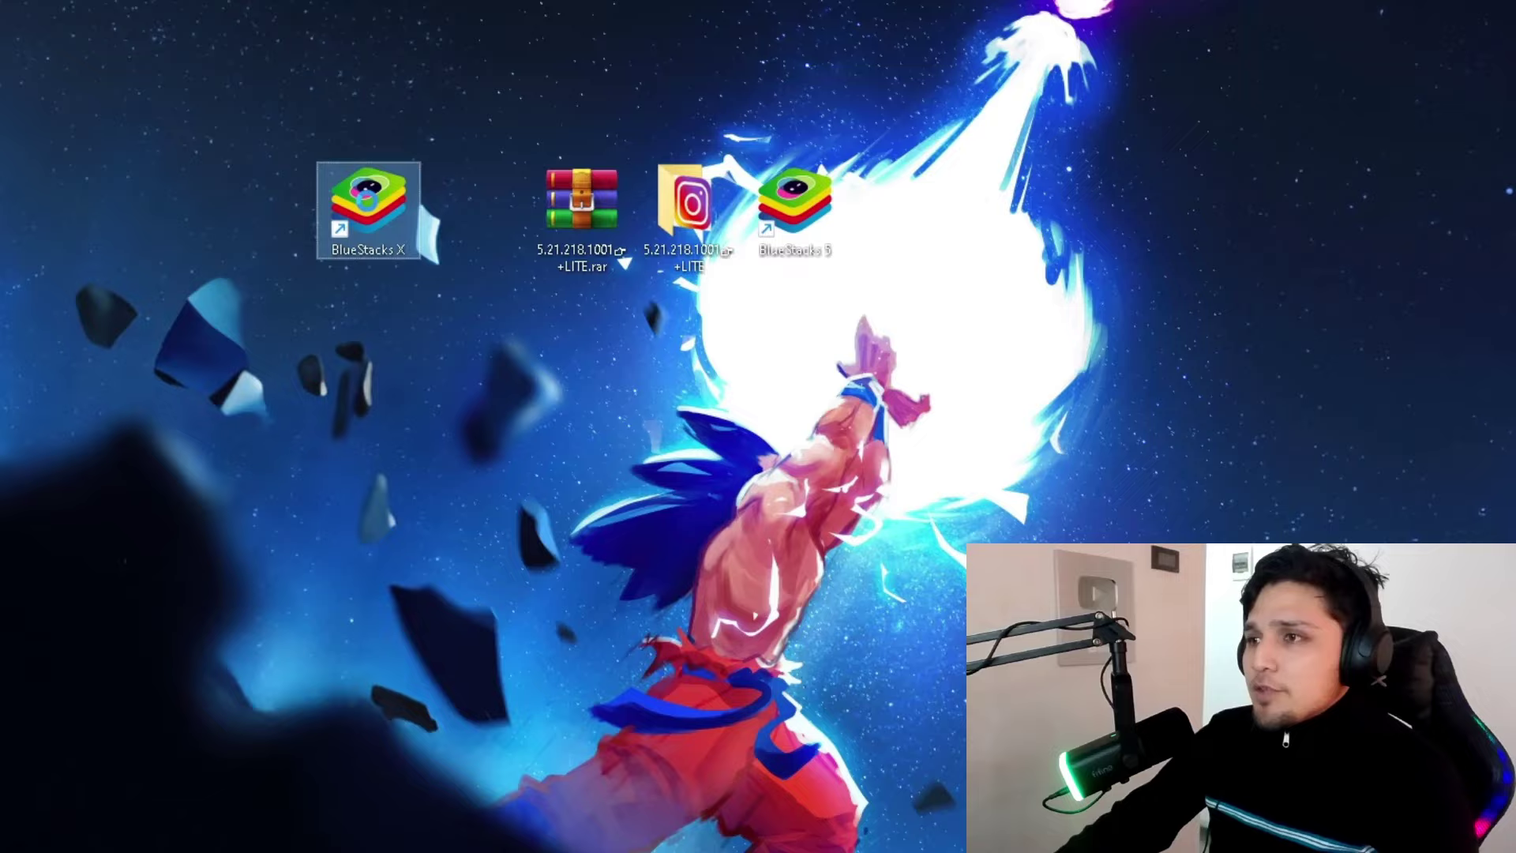
right_click(416, 269)
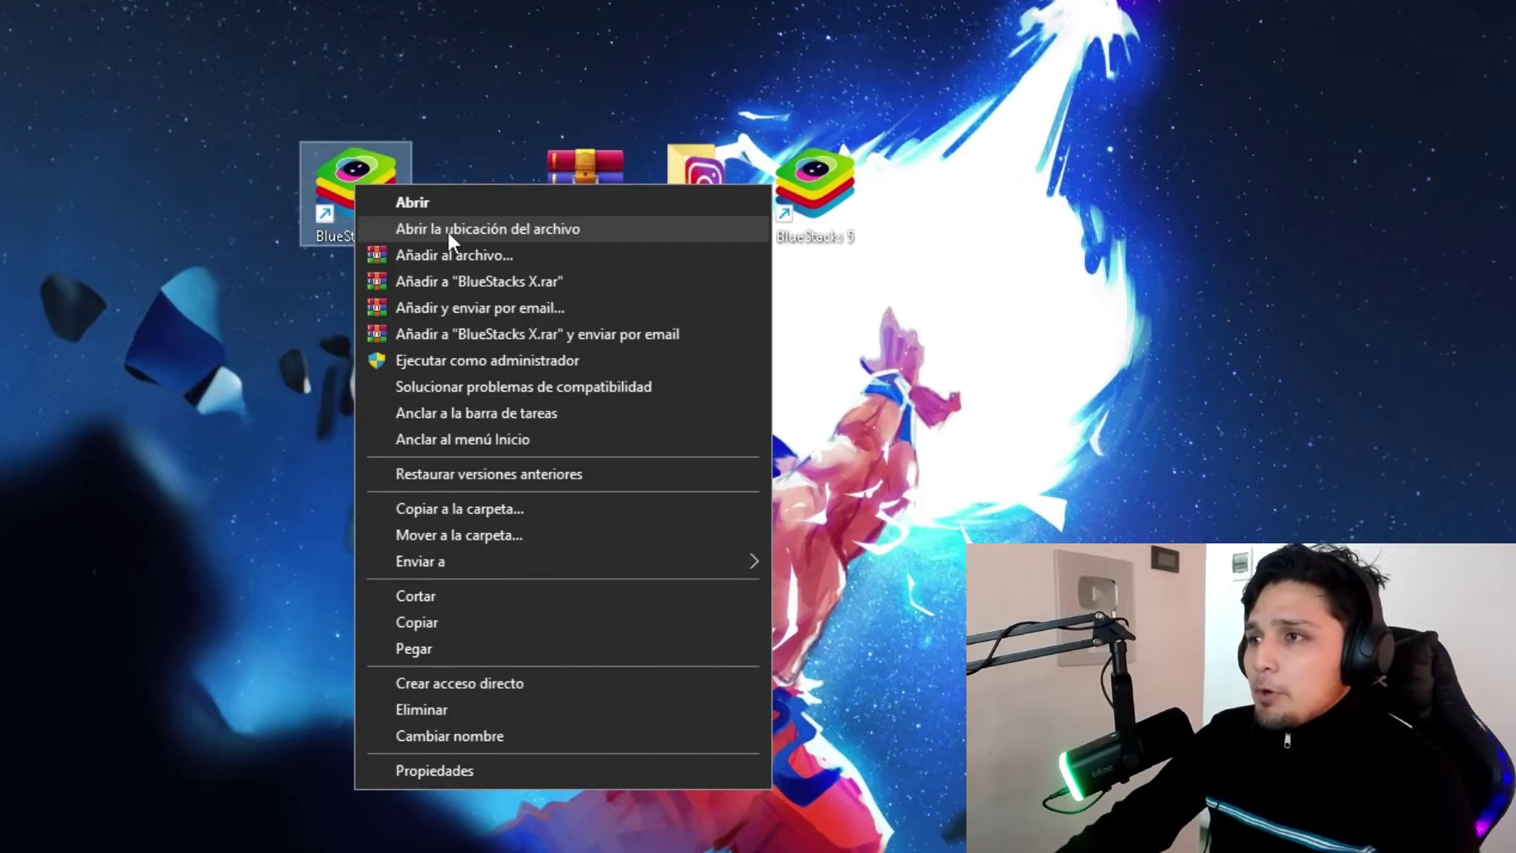
left_click(504, 296)
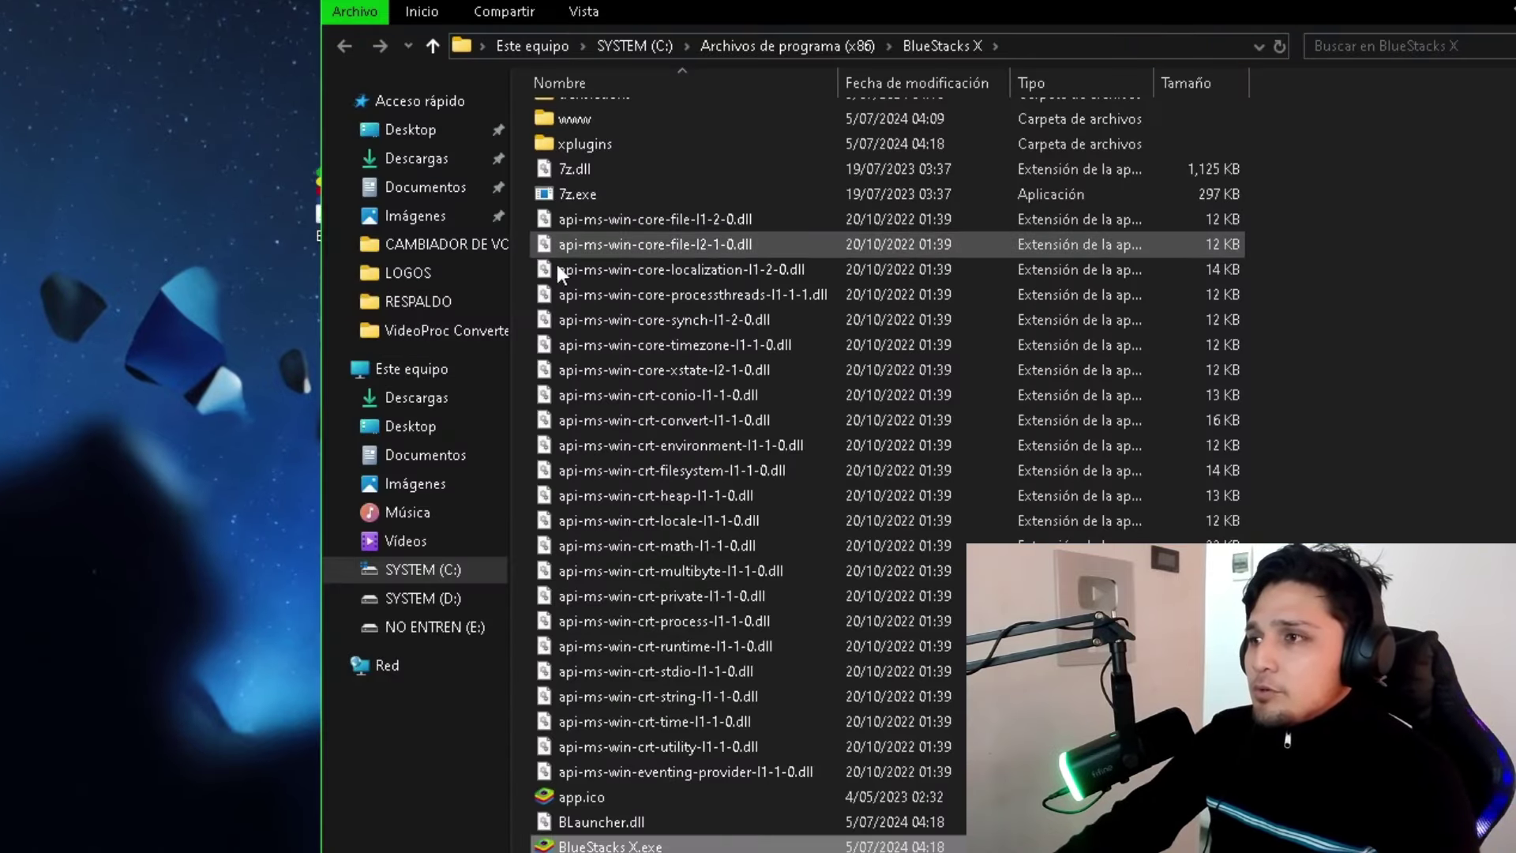
scroll(558, 277, "down", 7)
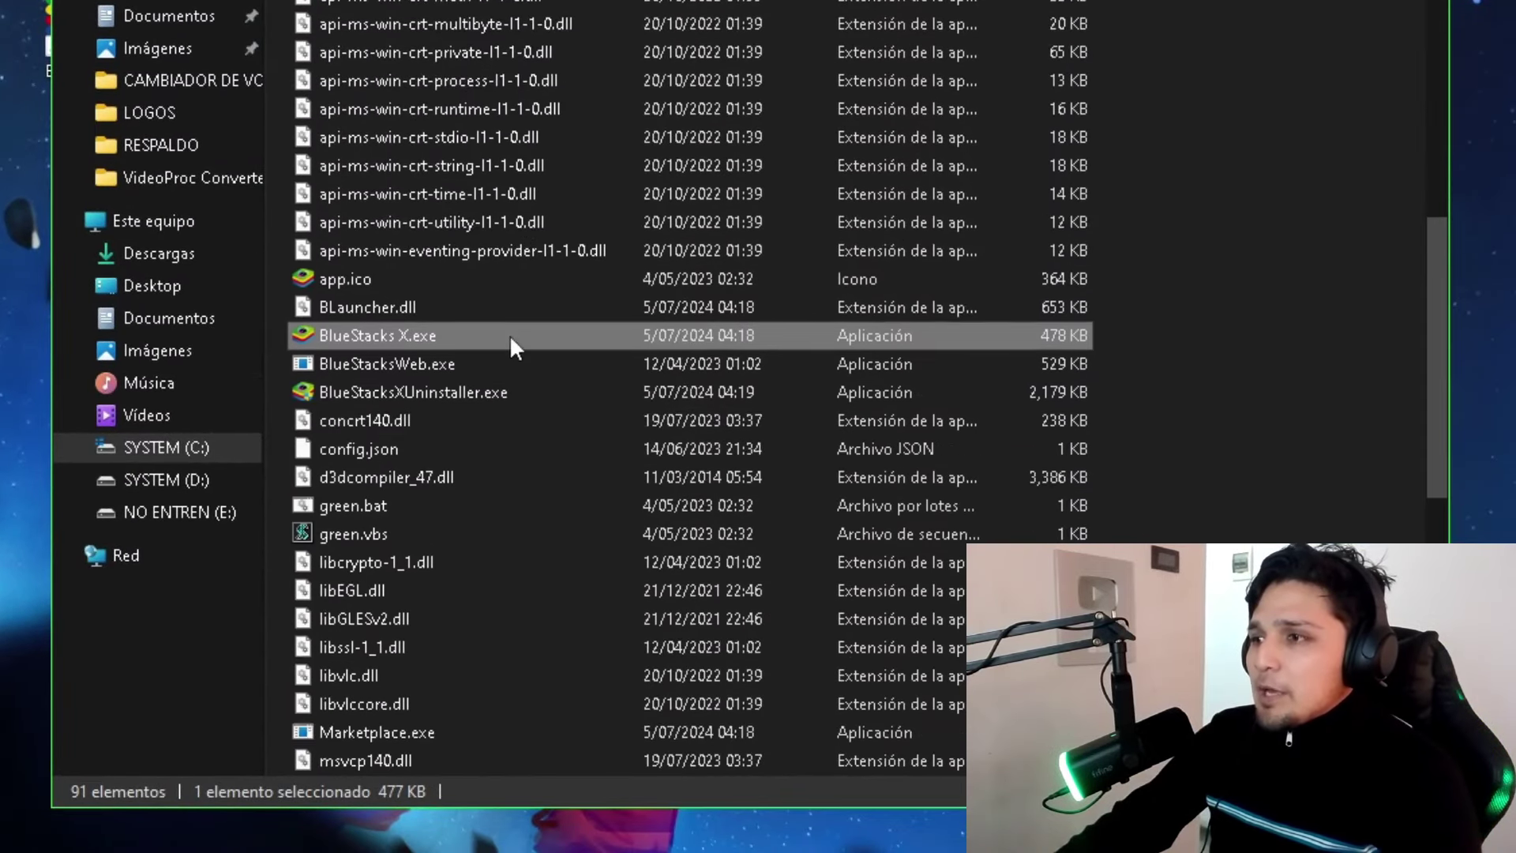
right_click(423, 307)
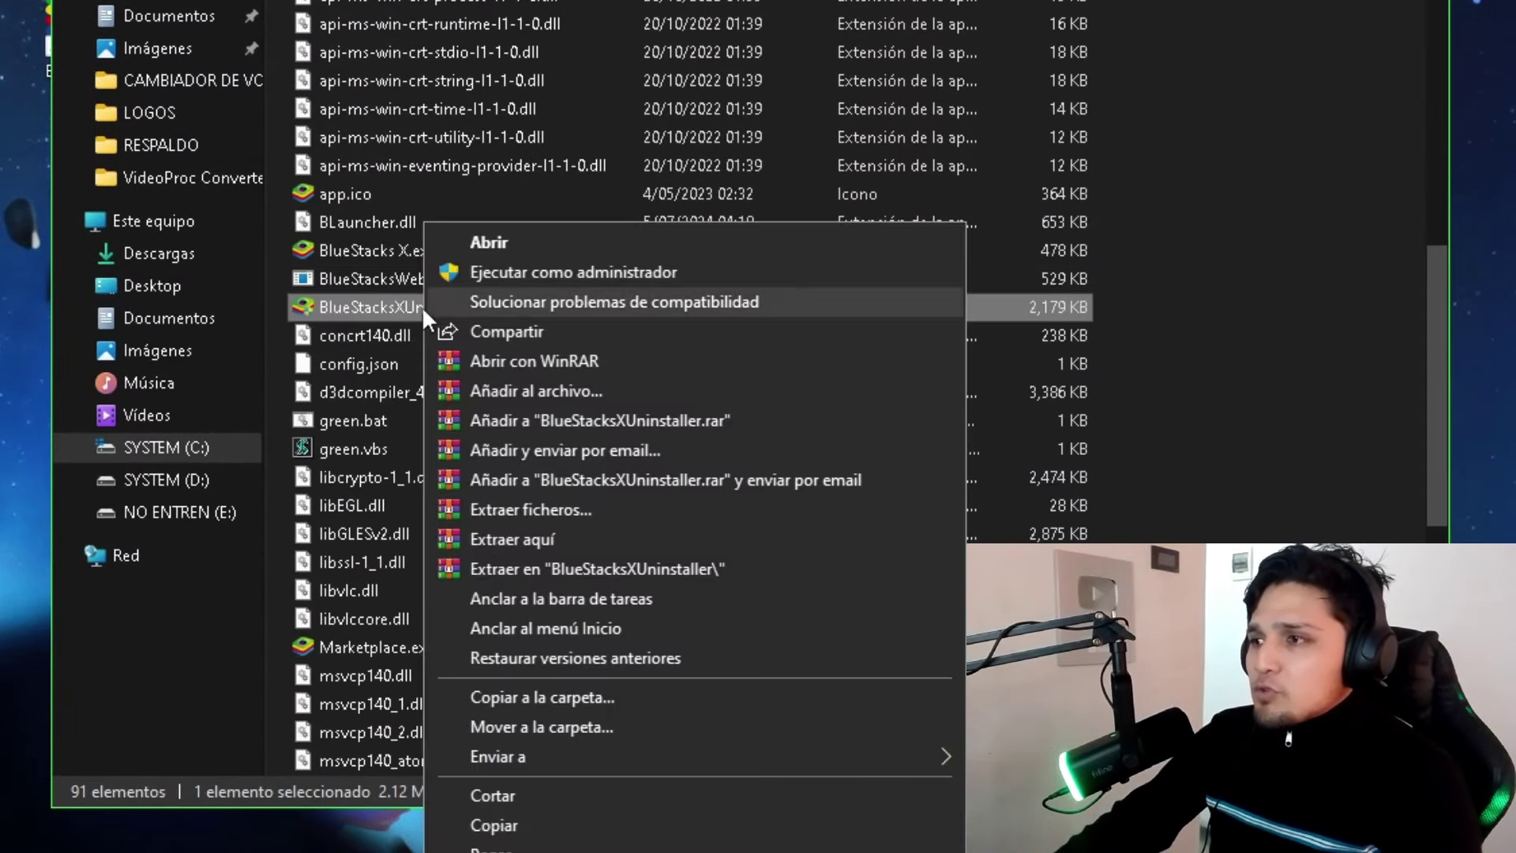
left_click(560, 269)
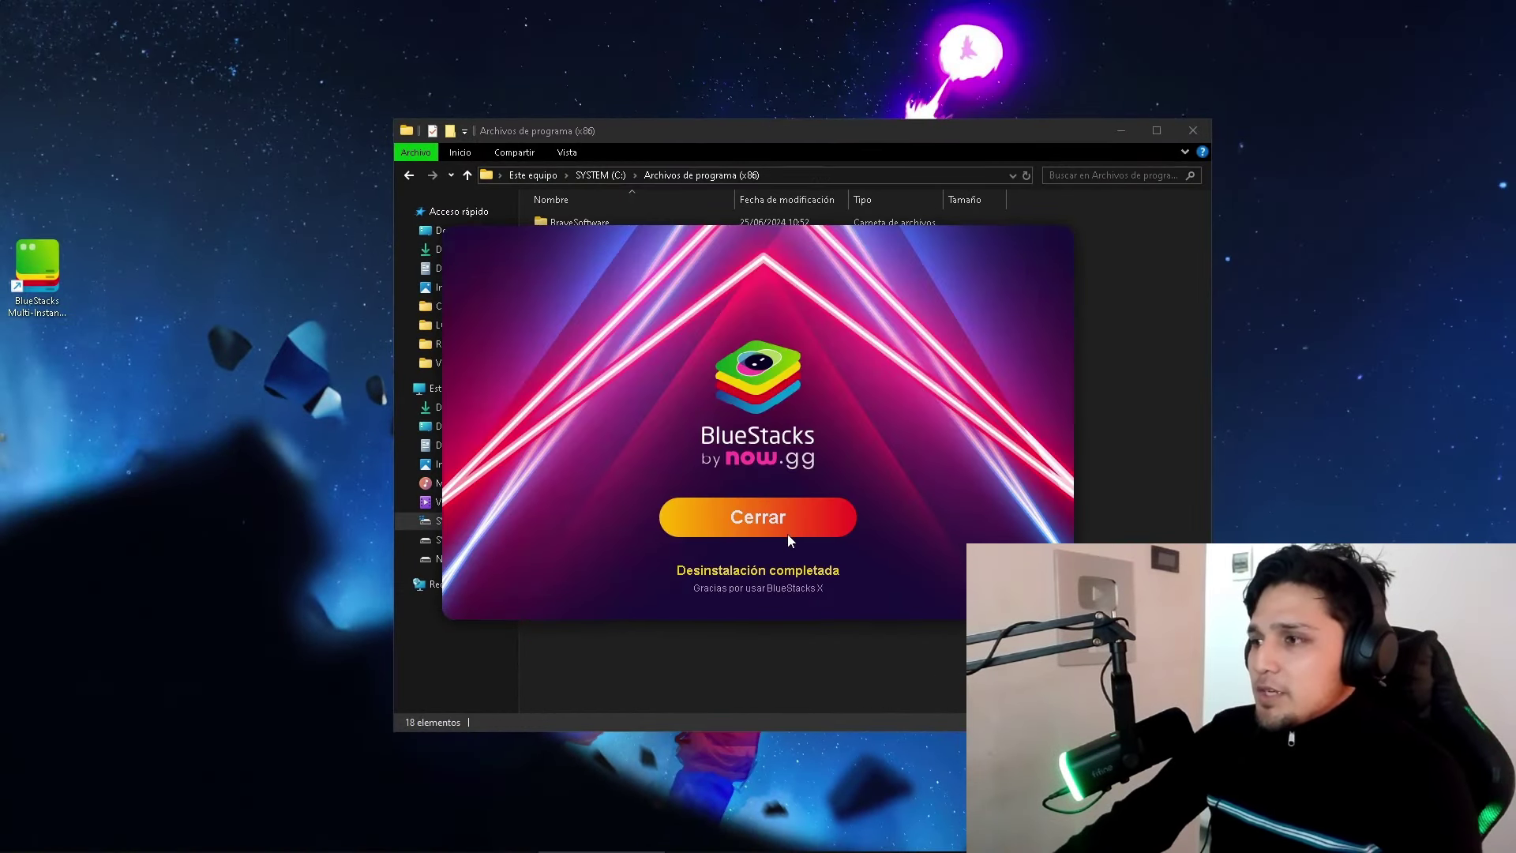
left_click(789, 530)
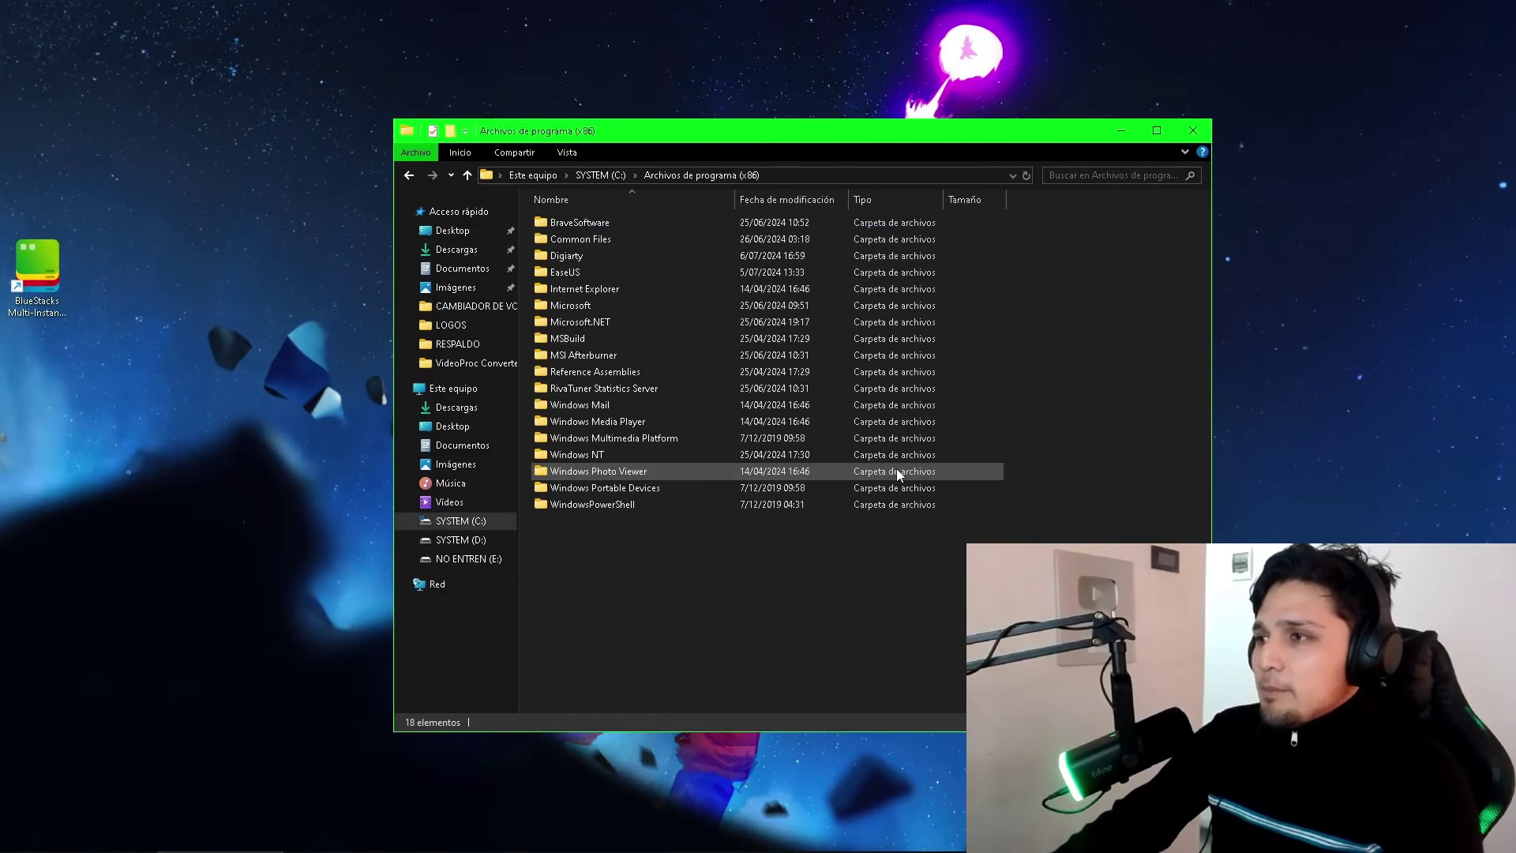
left_click(1193, 130)
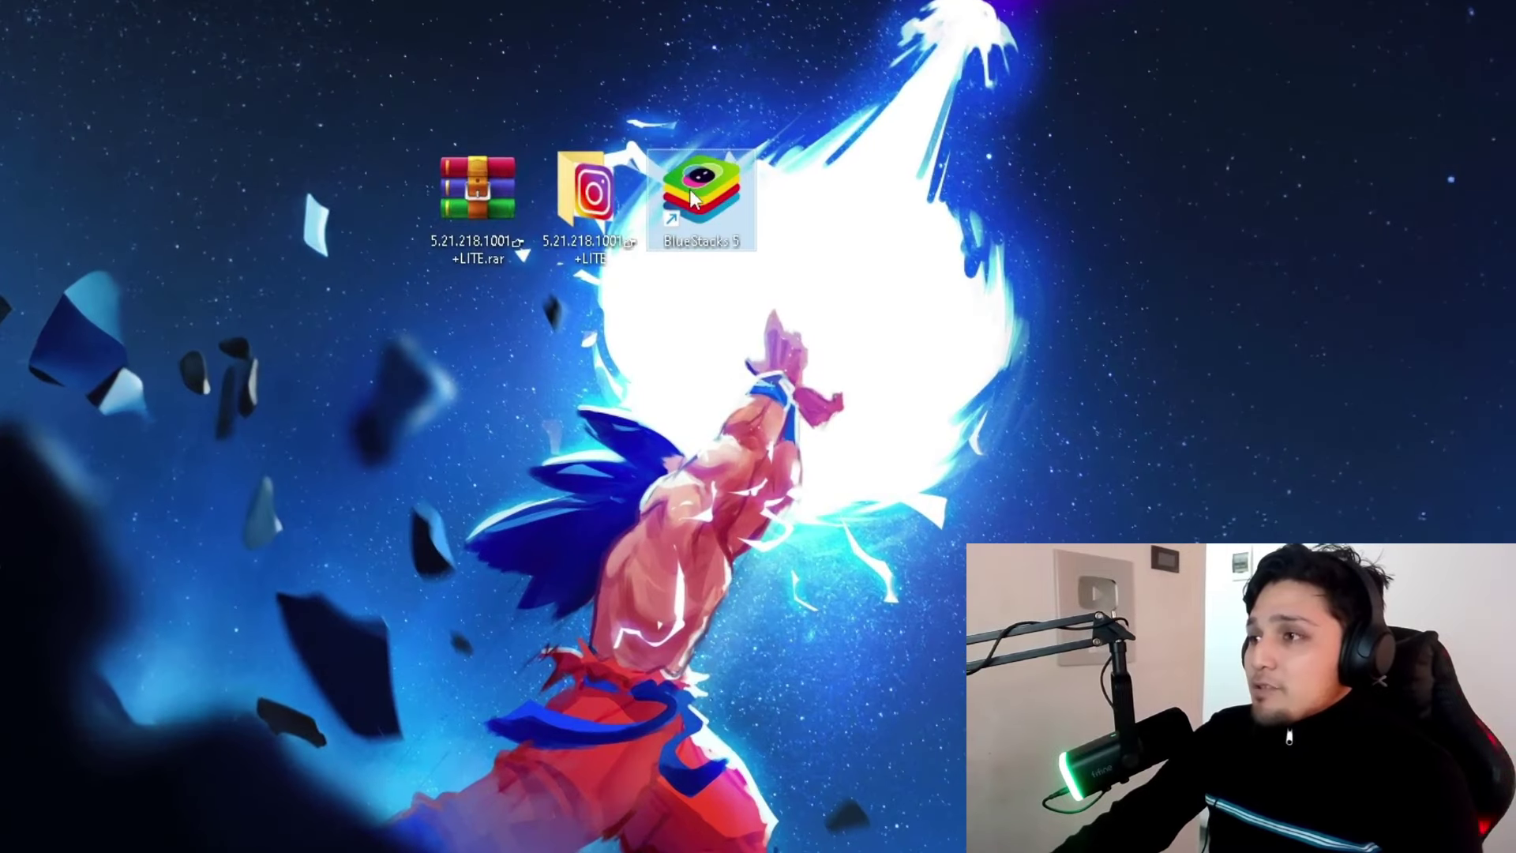
- Tick 'Ejecutar este programa como administrador' in the BlueStacks 5 shortcut's Compatibilidad tab
left_click(728, 275)
right_click(715, 201)
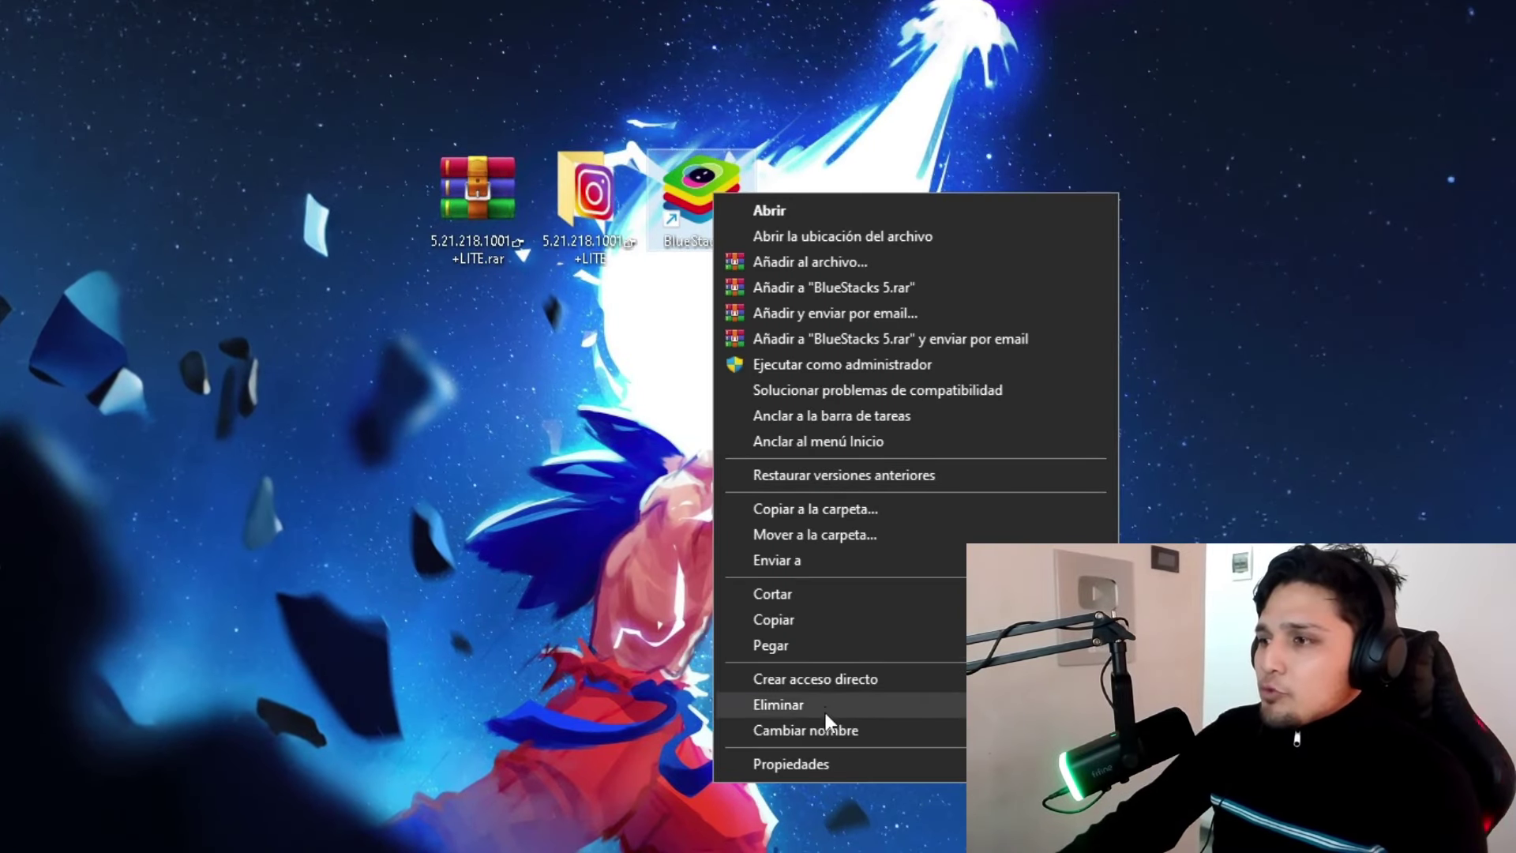
left_click(819, 761)
left_click(1090, 270)
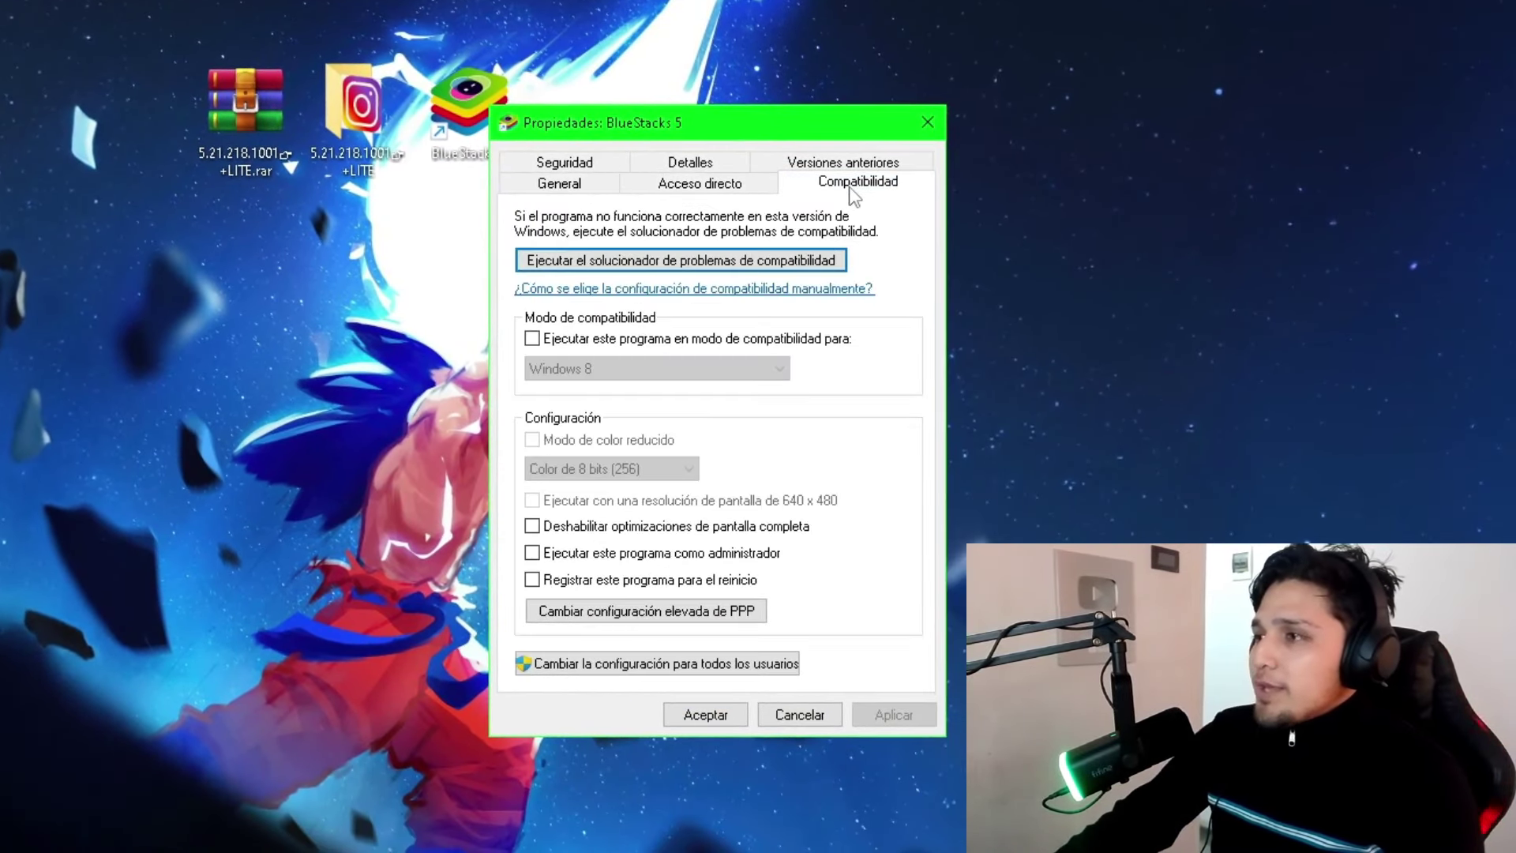
left_click(549, 556)
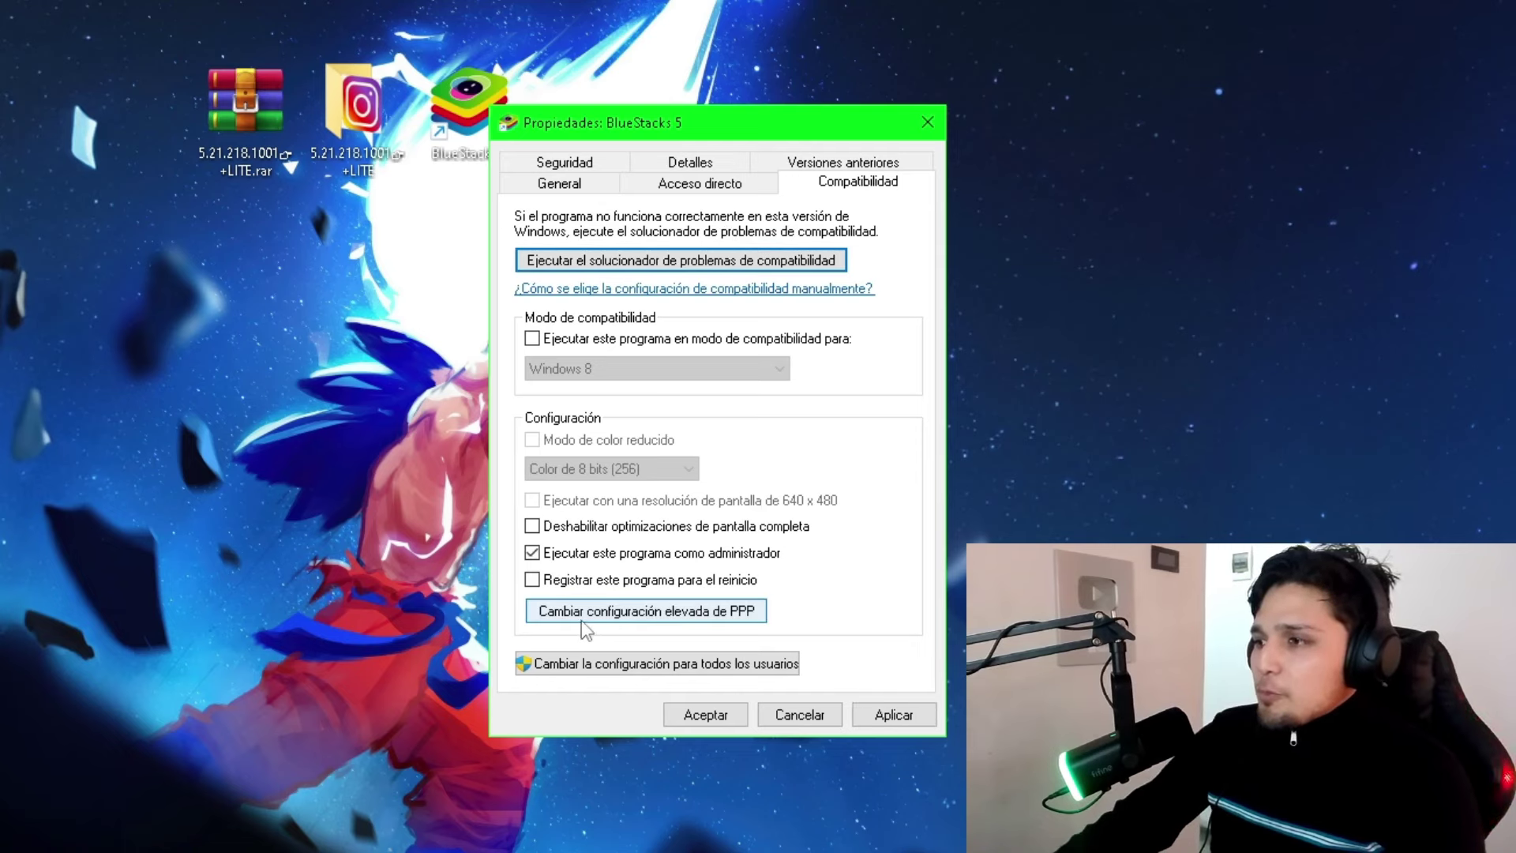
- Leave the high-DPI (PPP) settings unchanged, apply with Aceptar, and launch BlueStacks 5
left_click(637, 615)
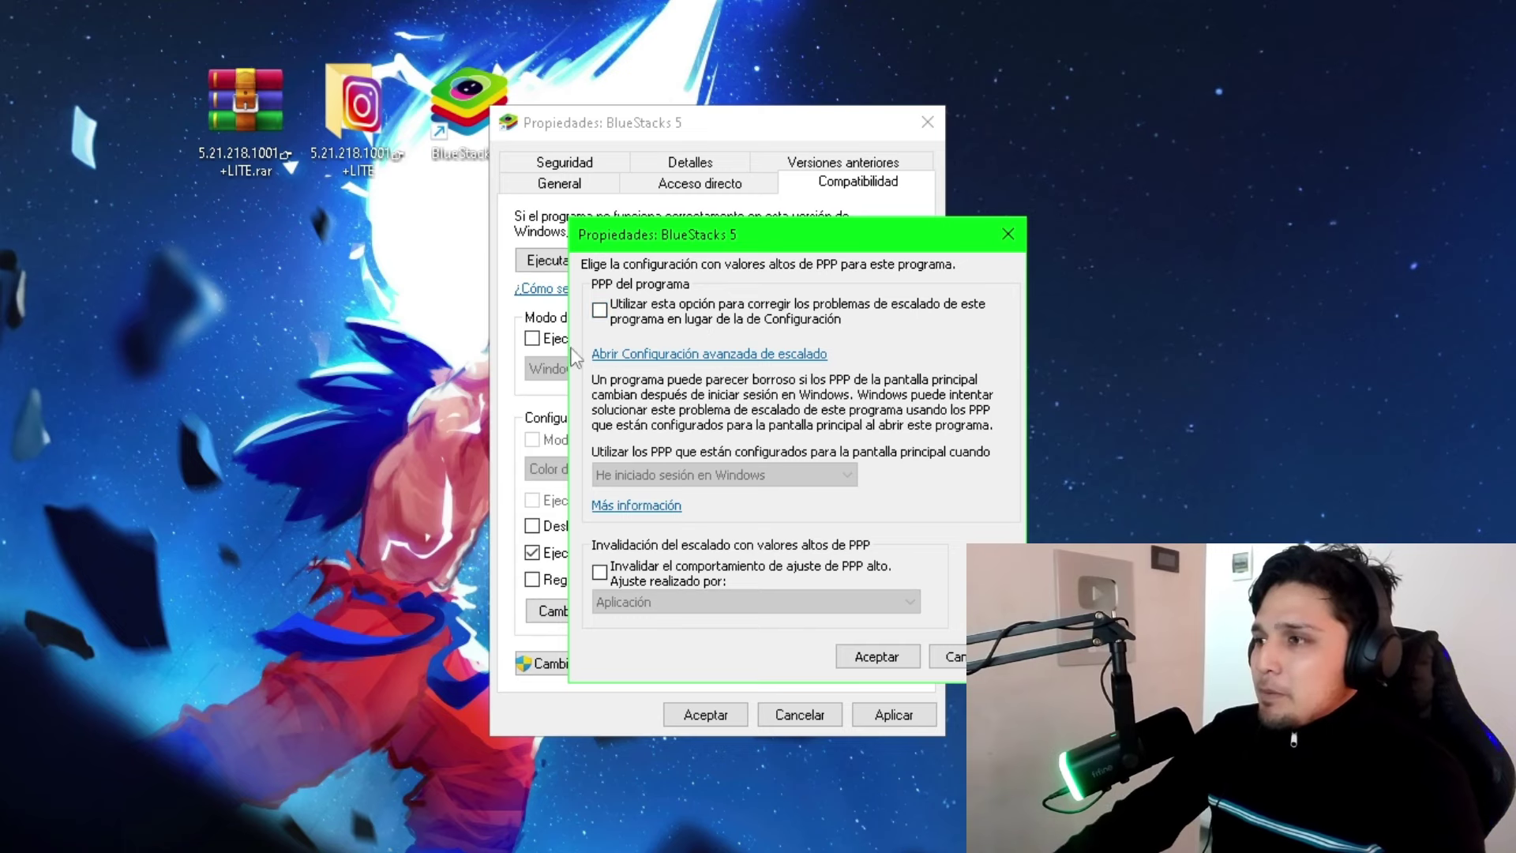
left_click(726, 355)
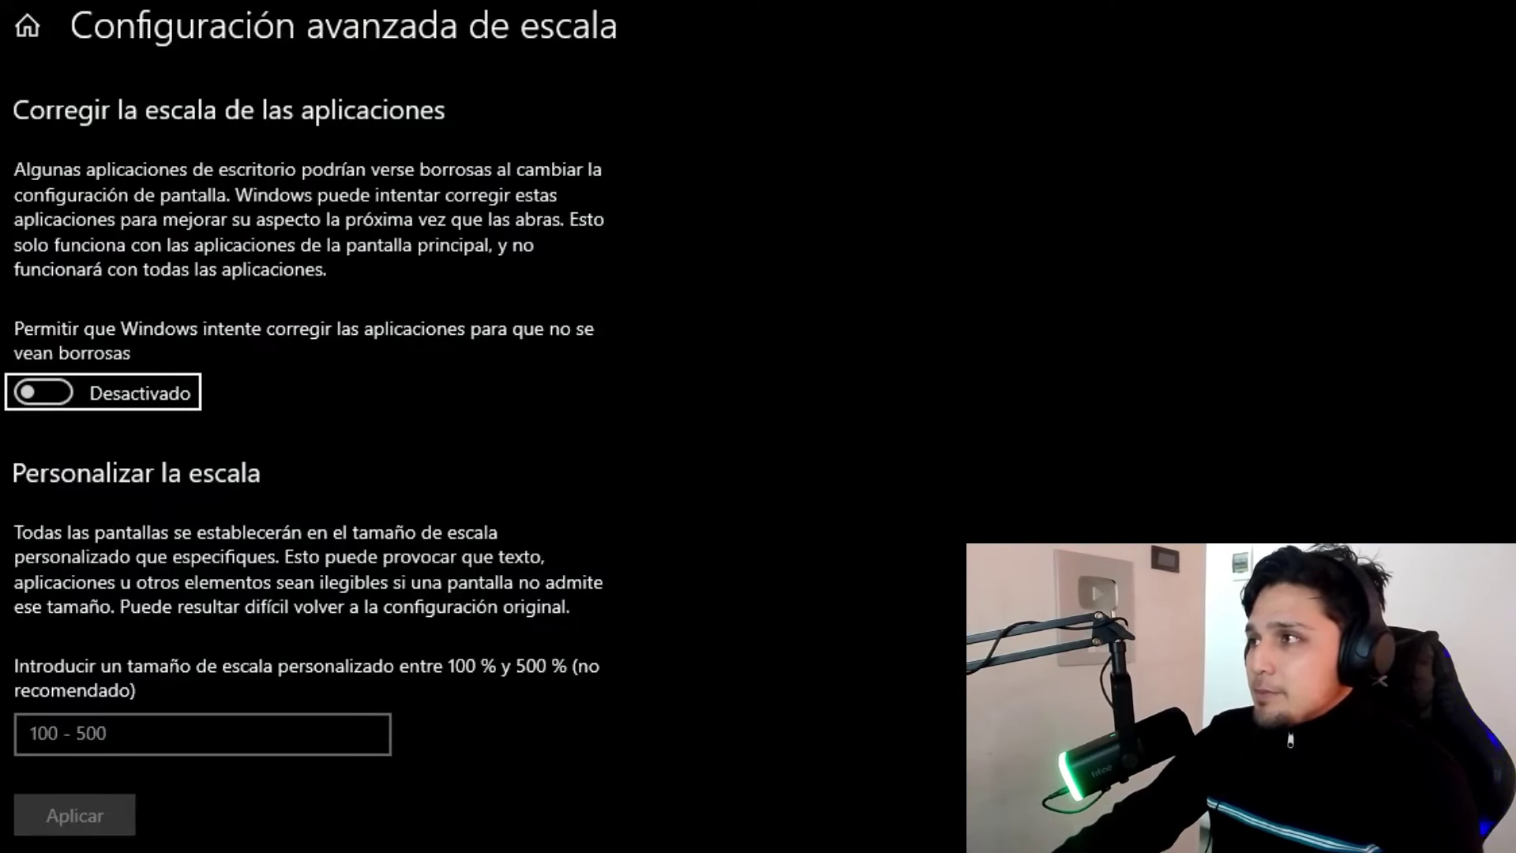
left_click(1115, 17)
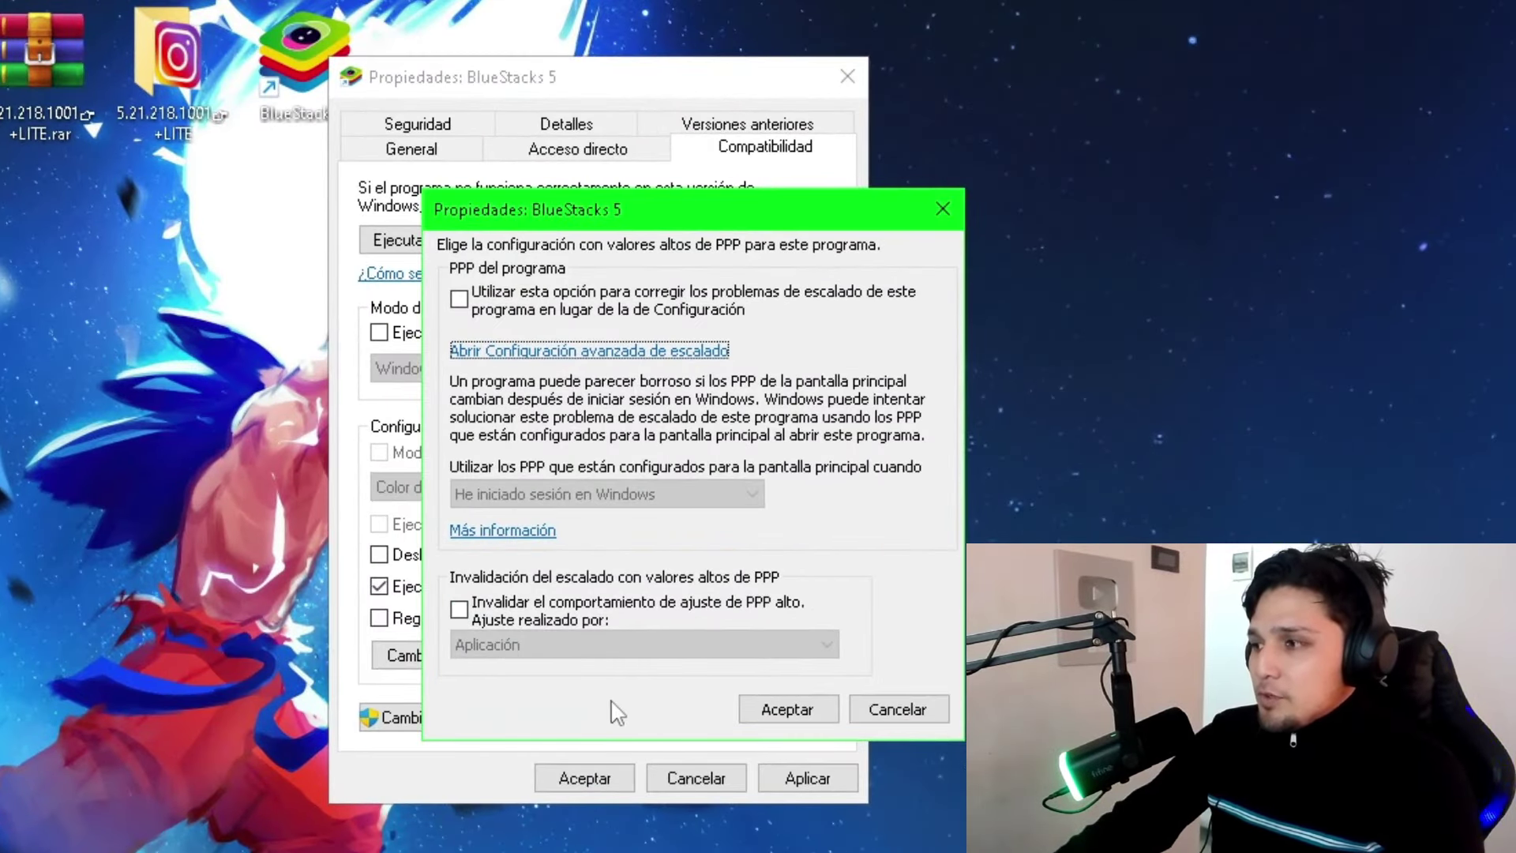
left_click(792, 715)
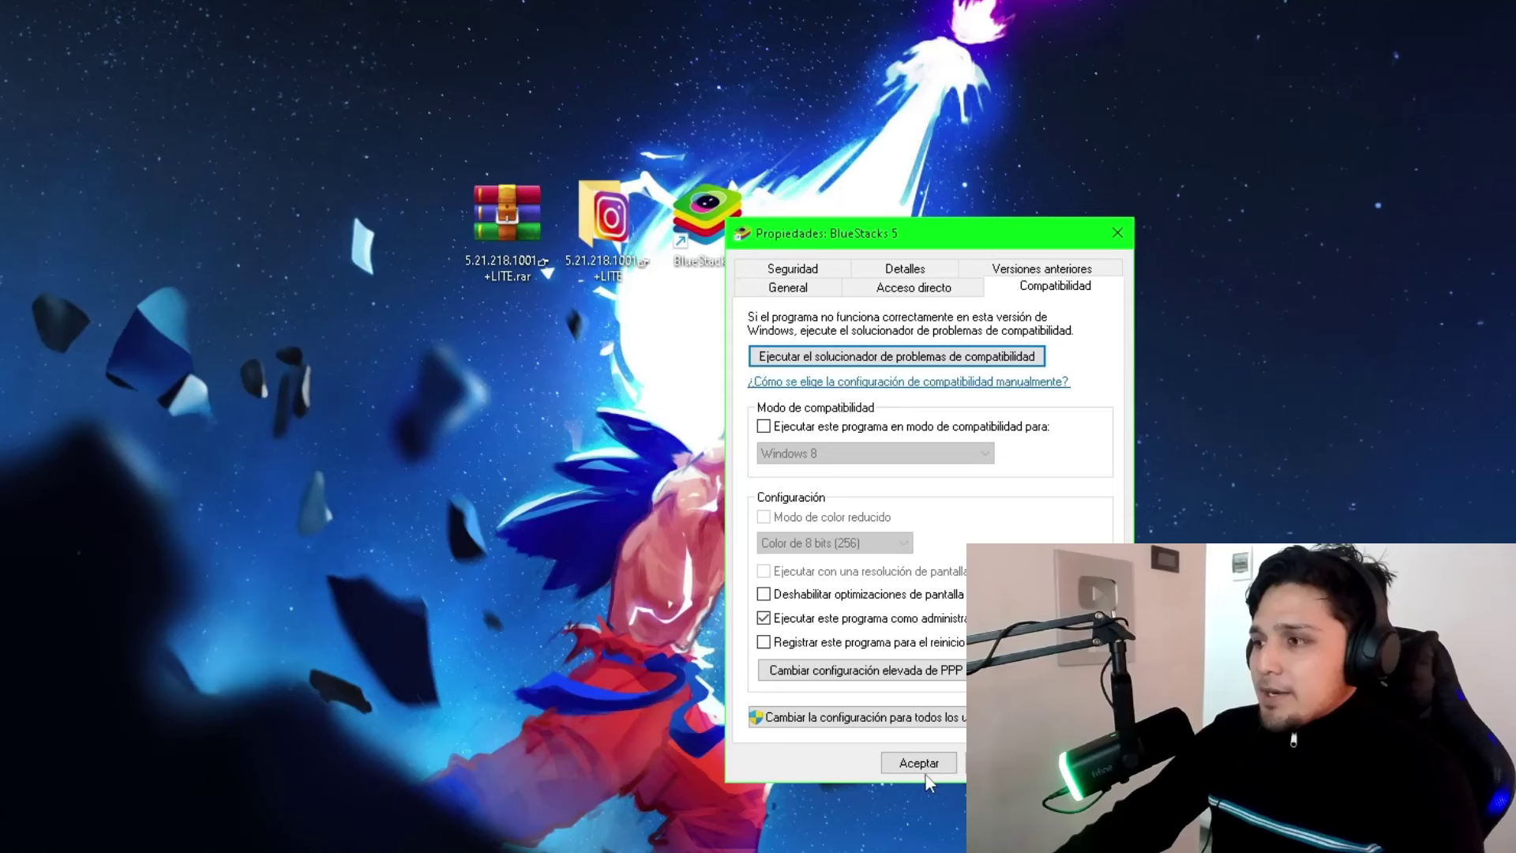
left_click(924, 767)
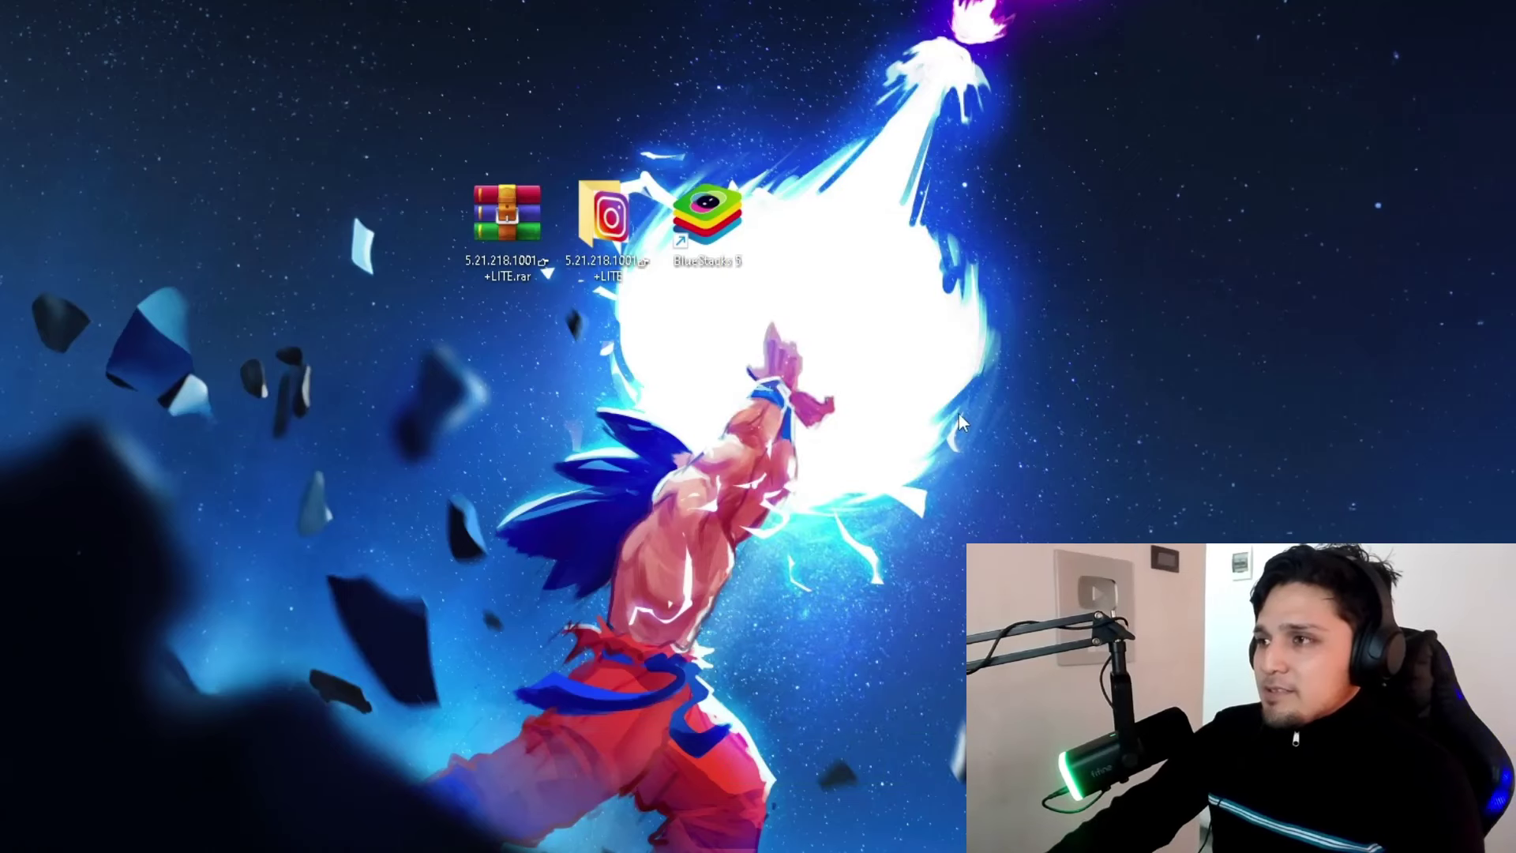
double_click(707, 221)
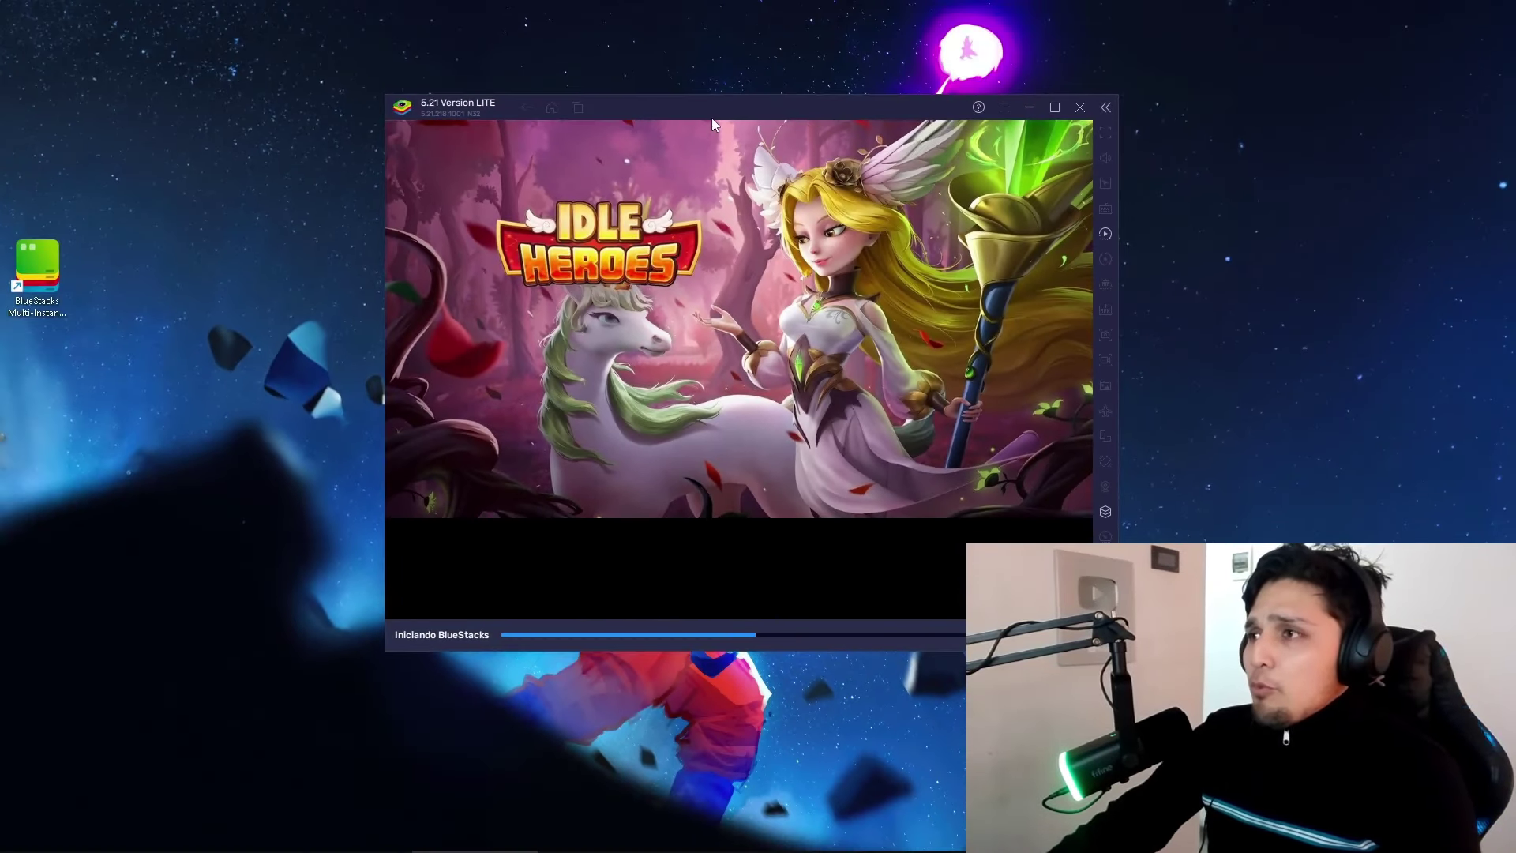
left_click_drag(712, 119, 722, 93)
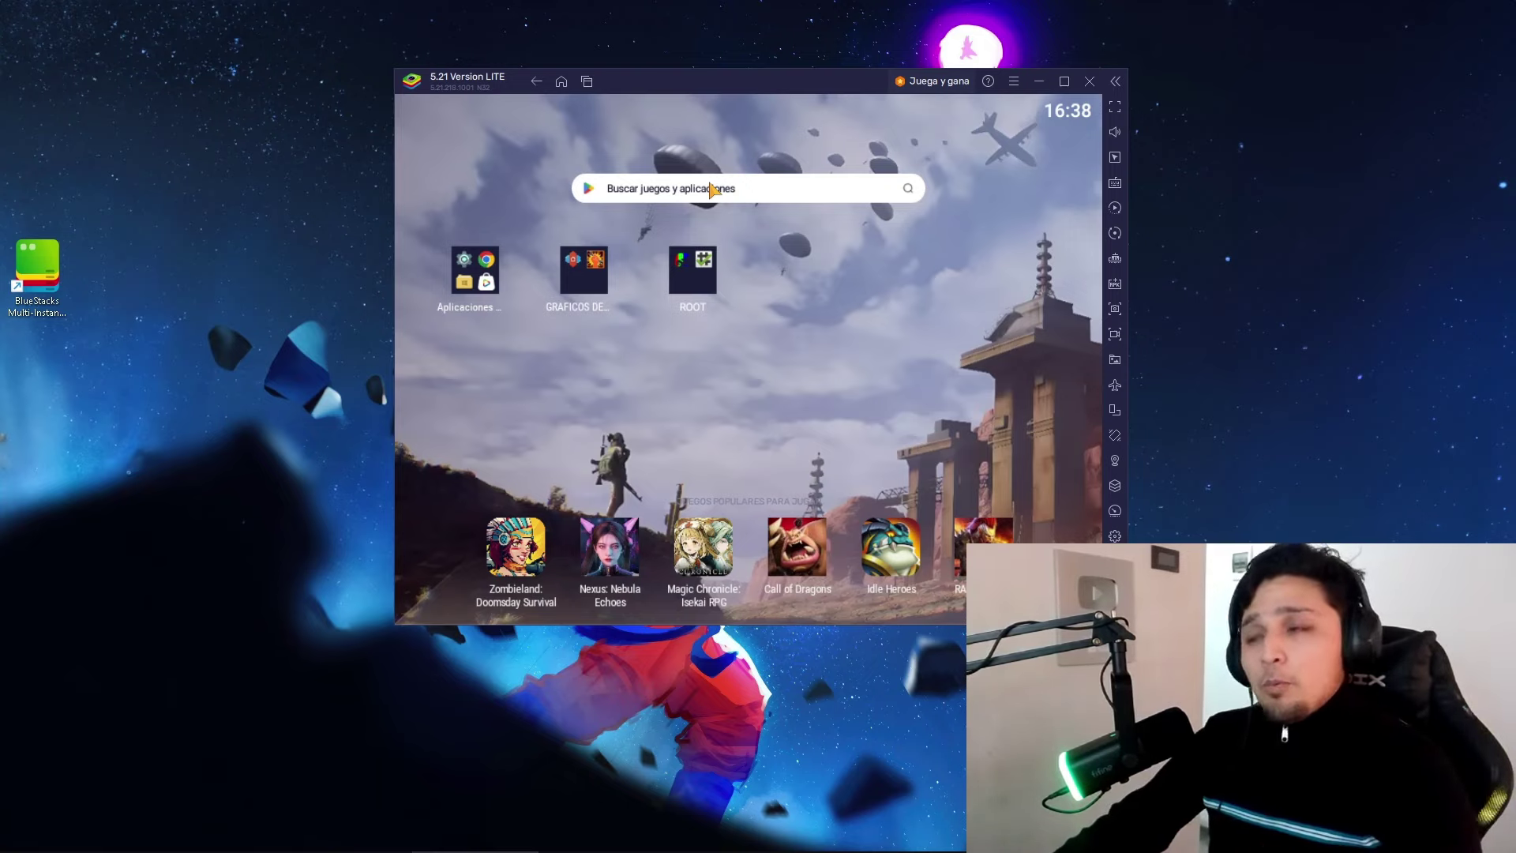
- Glance into the ROOT folder, then open the Aplicaciones del sistema folder
left_click_drag(794, 79, 798, 70)
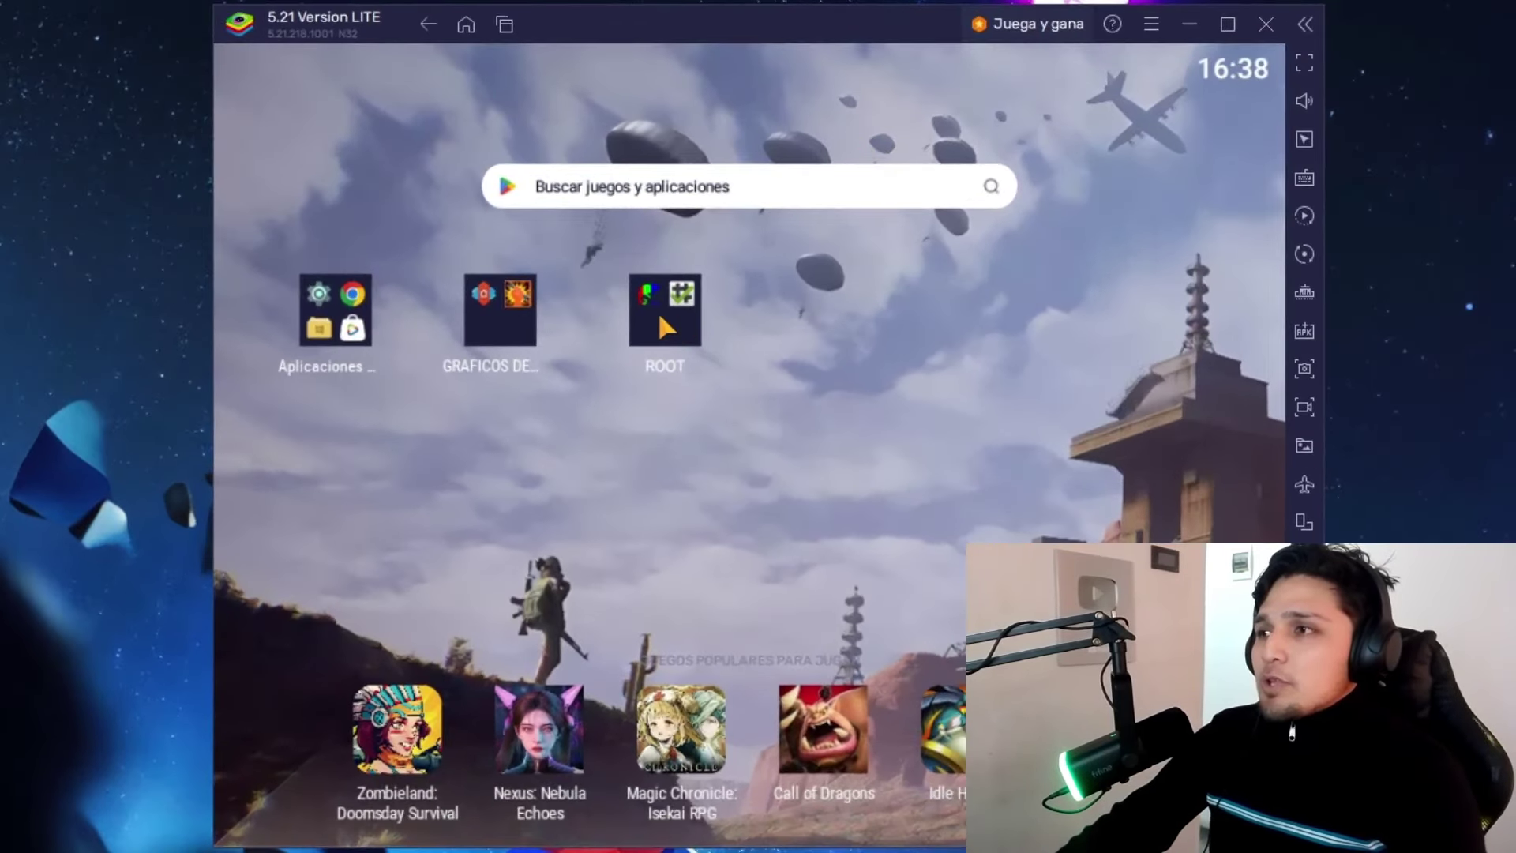
left_click(667, 323)
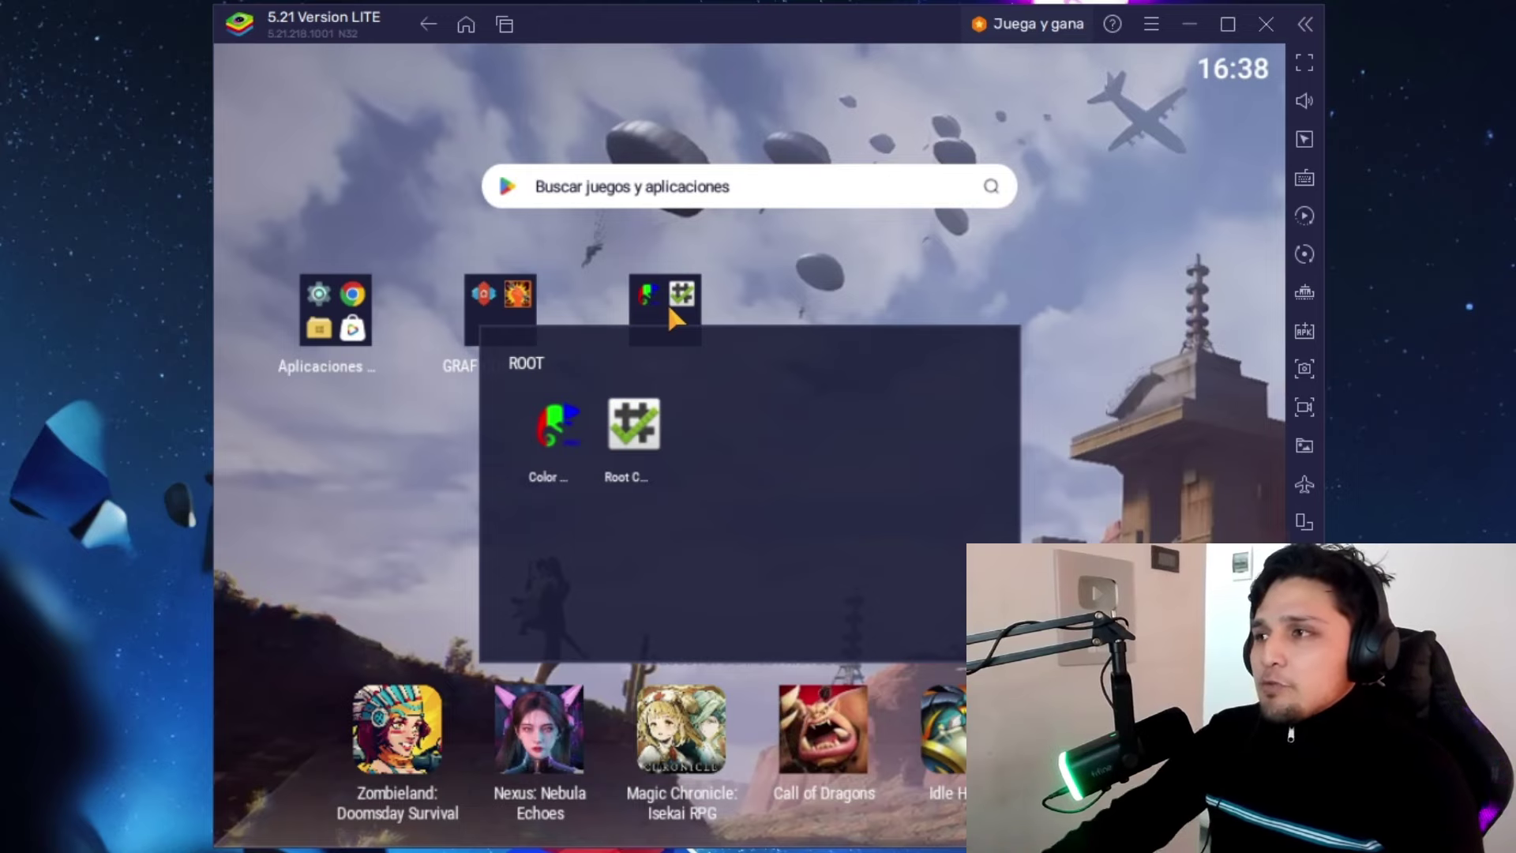
left_click(858, 289)
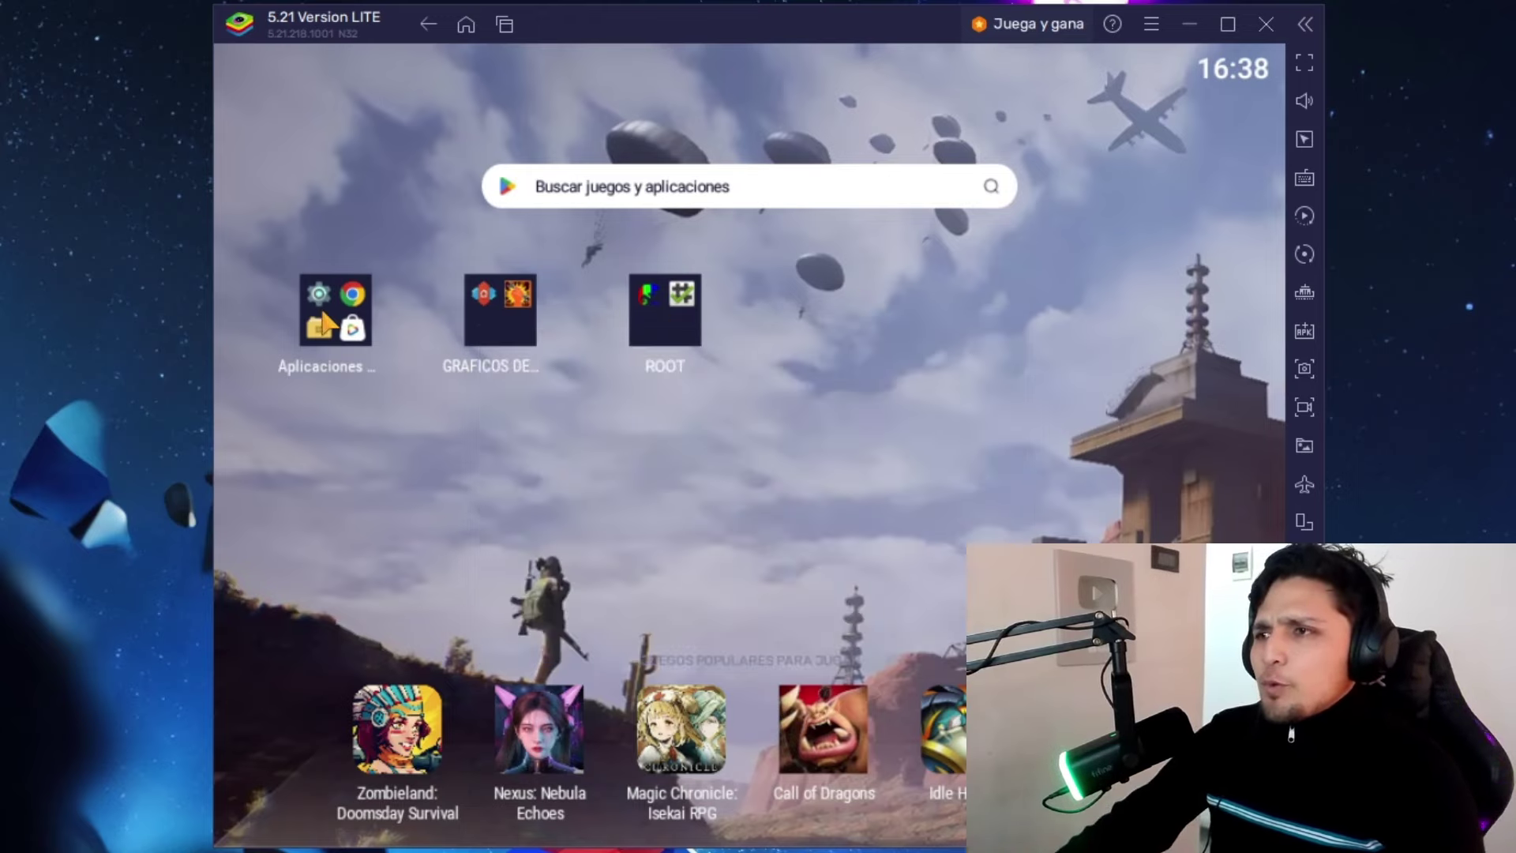
left_click(342, 316)
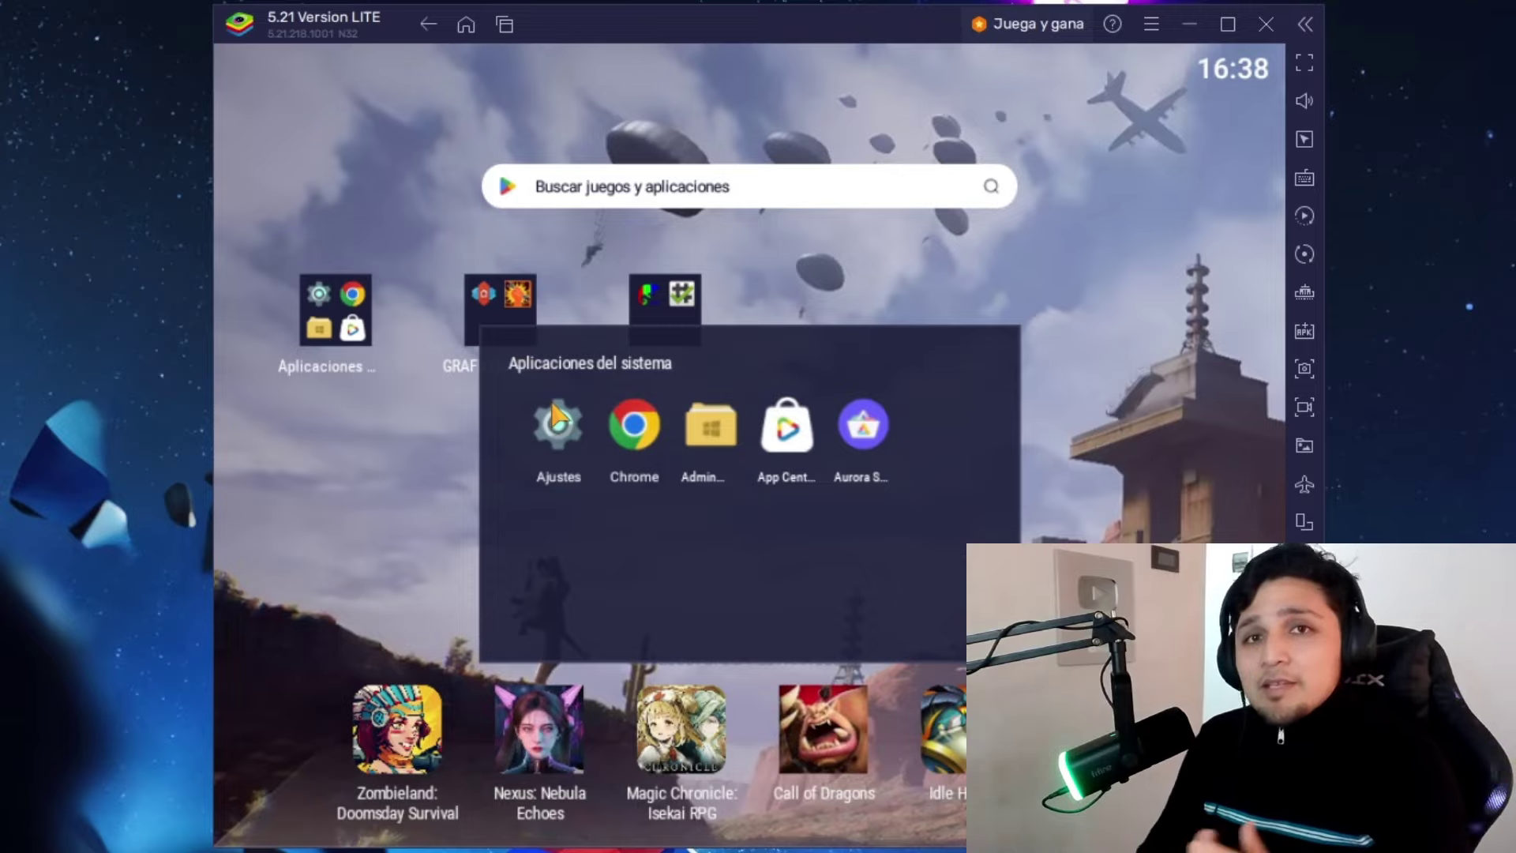
- Check Google Play Store is disabled under Ajustes > Aplicaciones, clear recents, reopen system apps
left_click(558, 415)
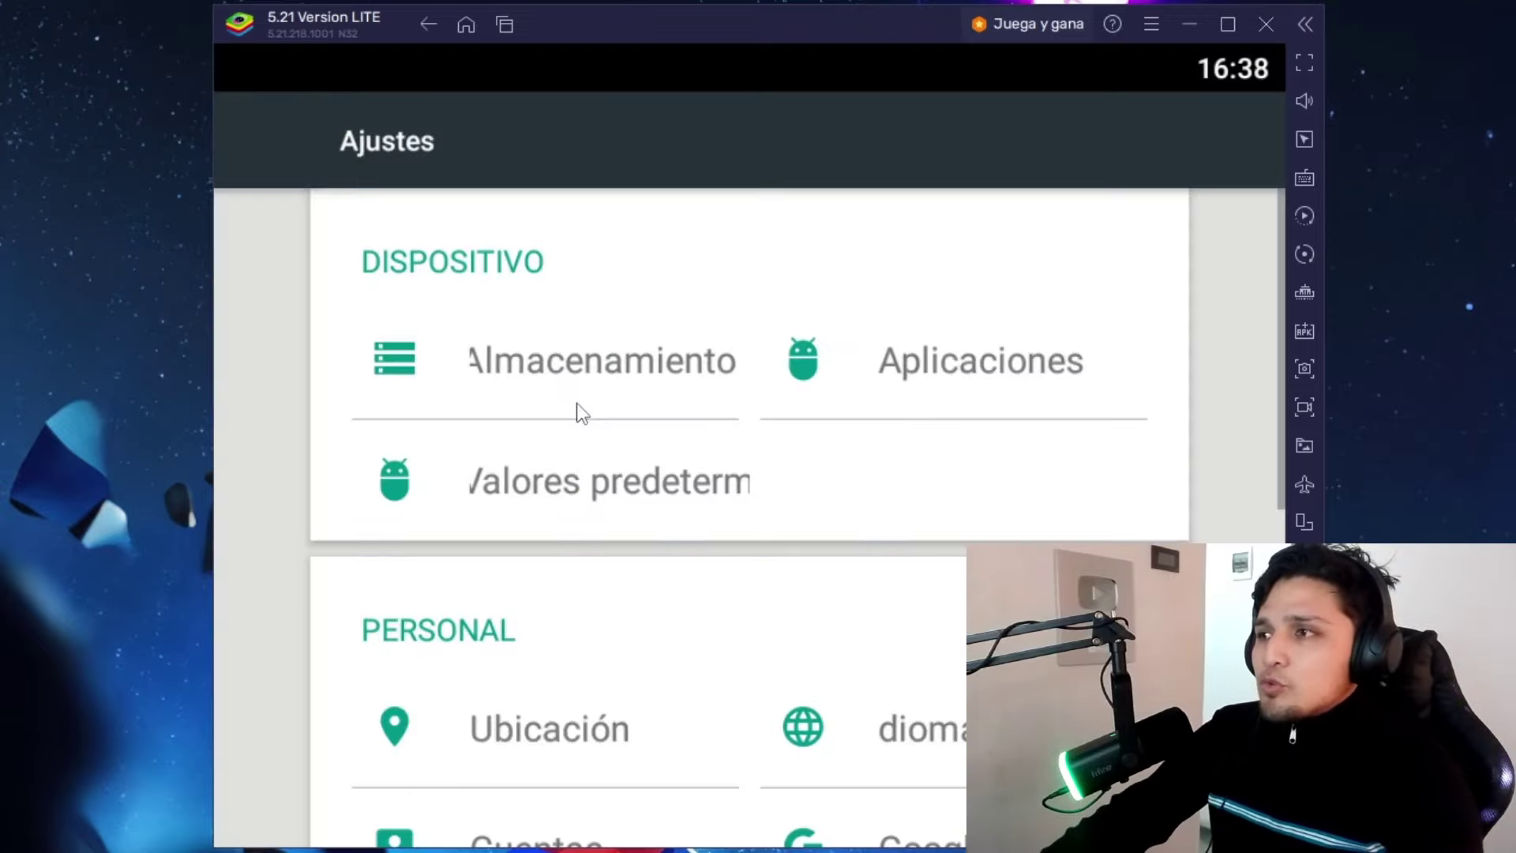
left_click(632, 477)
scroll(545, 703, "down", 15)
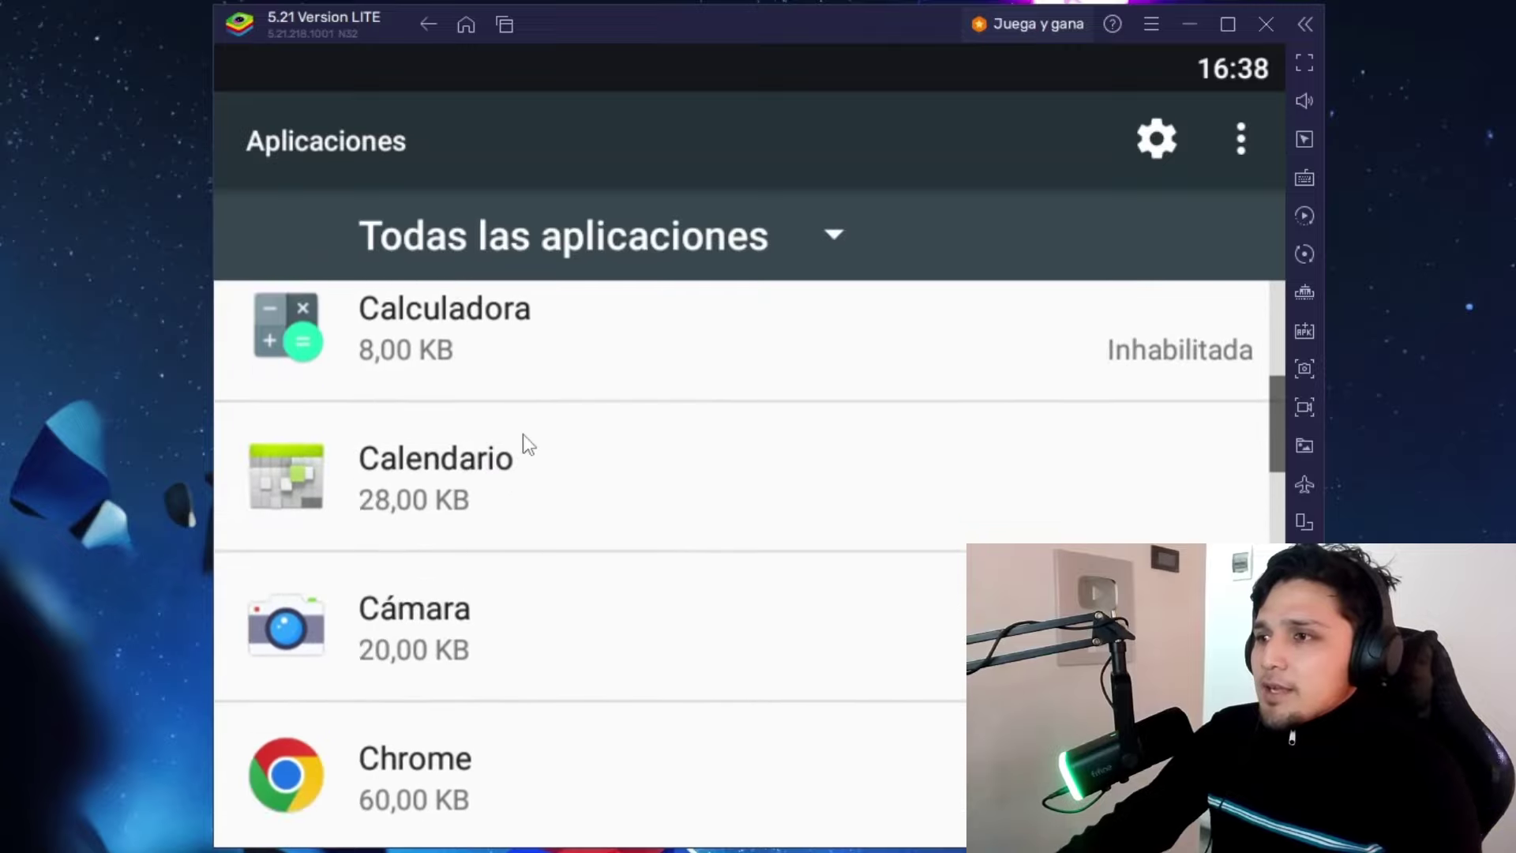
scroll(550, 615, "down", 2)
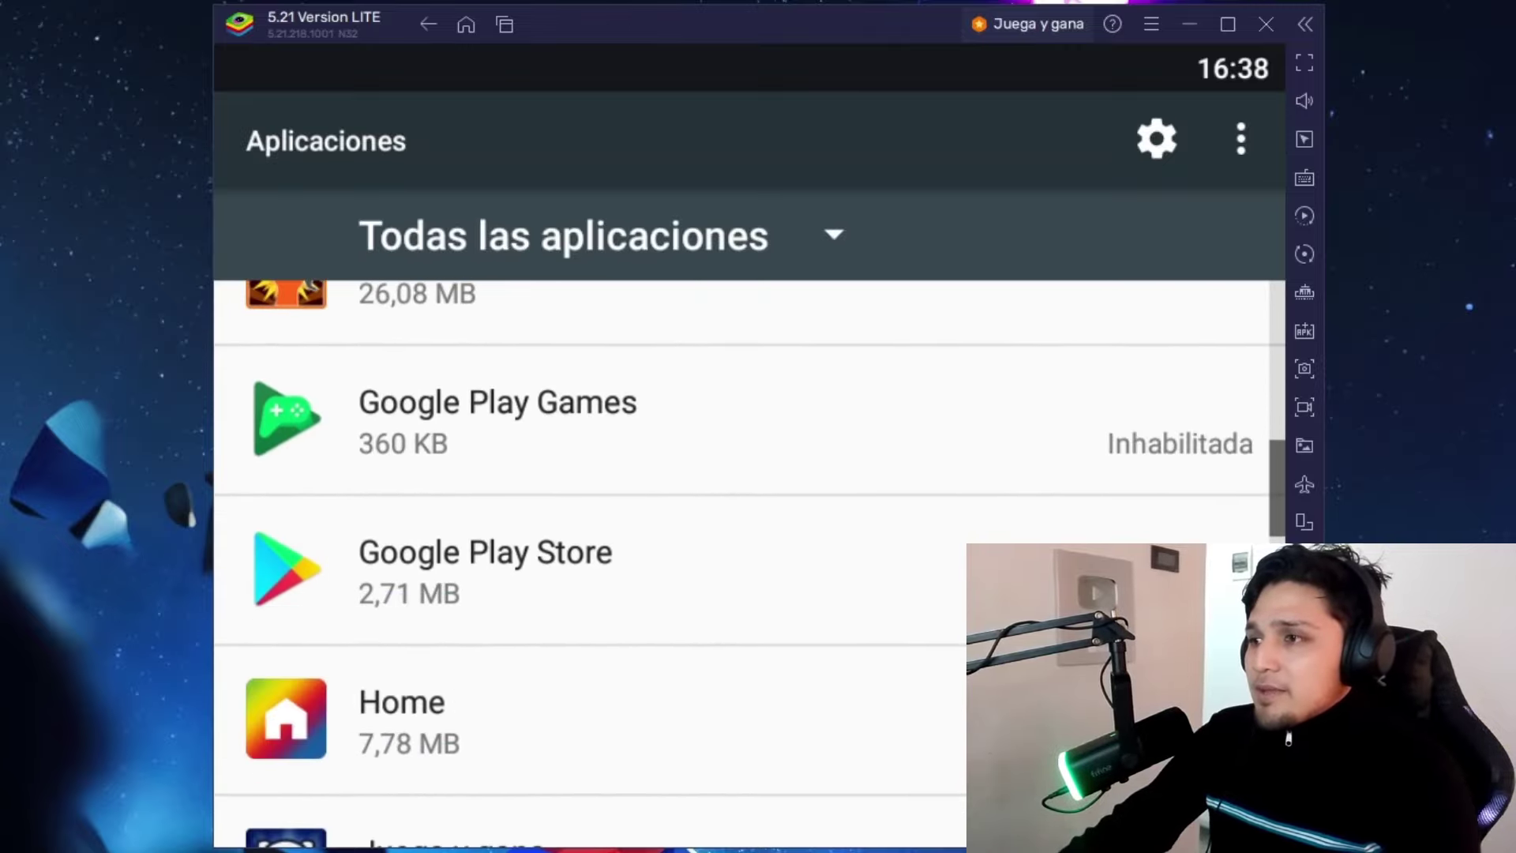
left_click(466, 572)
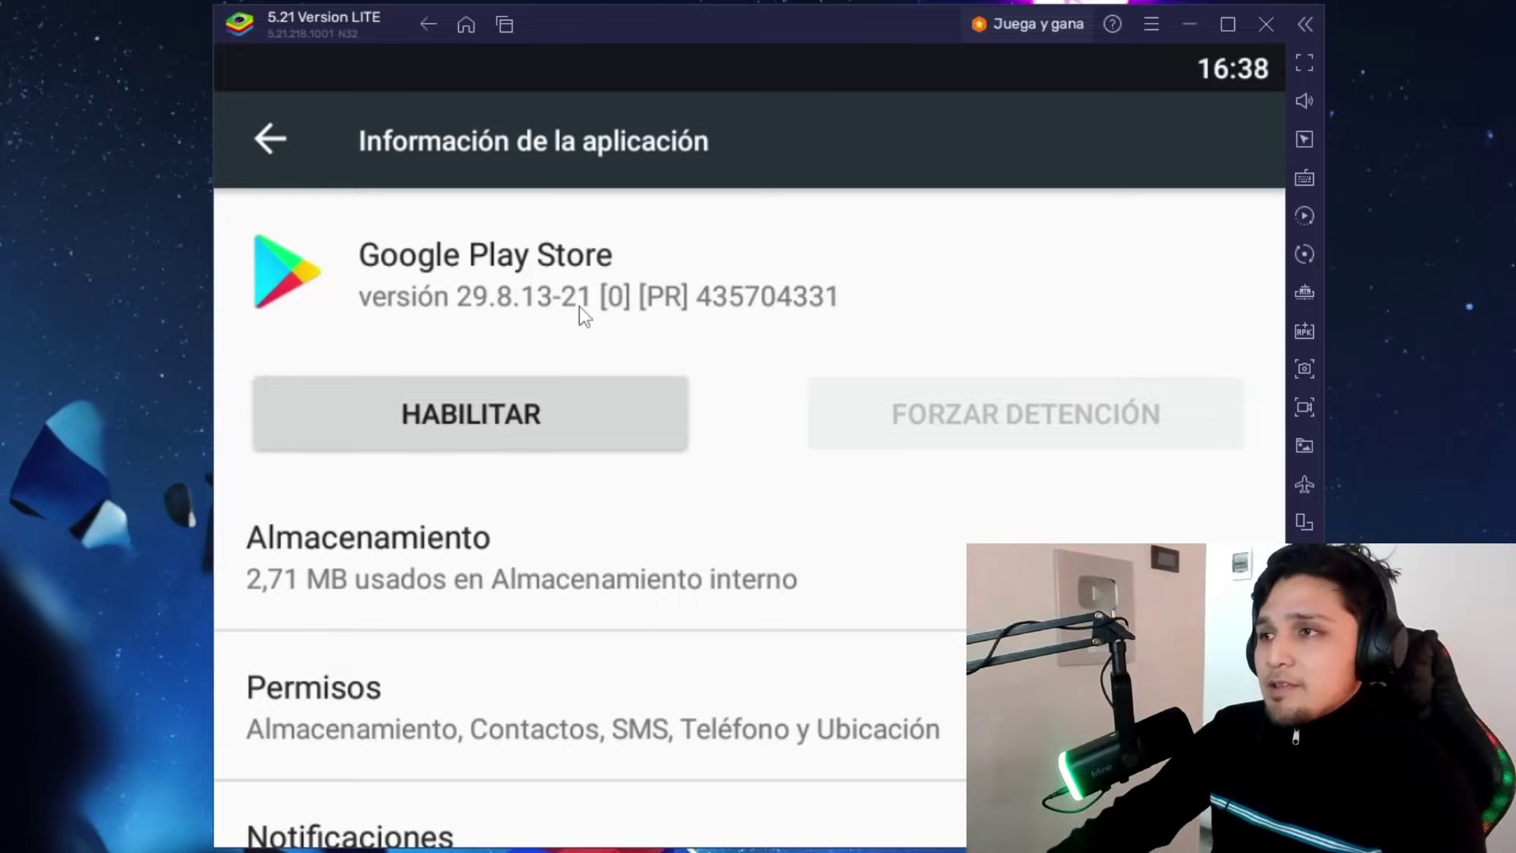
left_click(503, 24)
left_click(1019, 135)
left_click(334, 322)
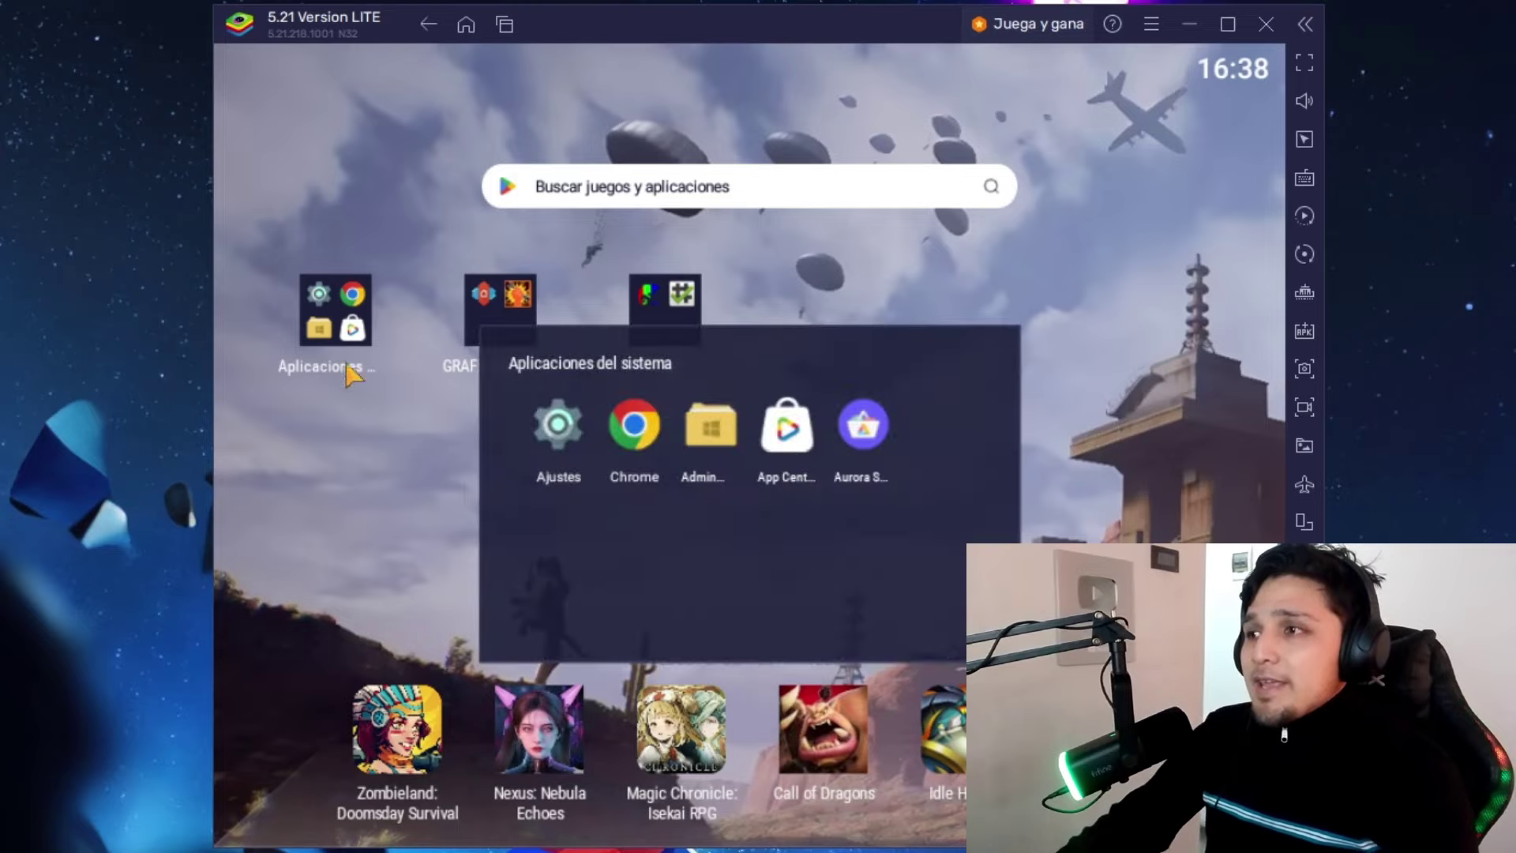
- Launch Aurora Store, skip the welcome pages, sign in as Anónimo, then clear recent apps
left_click(865, 434)
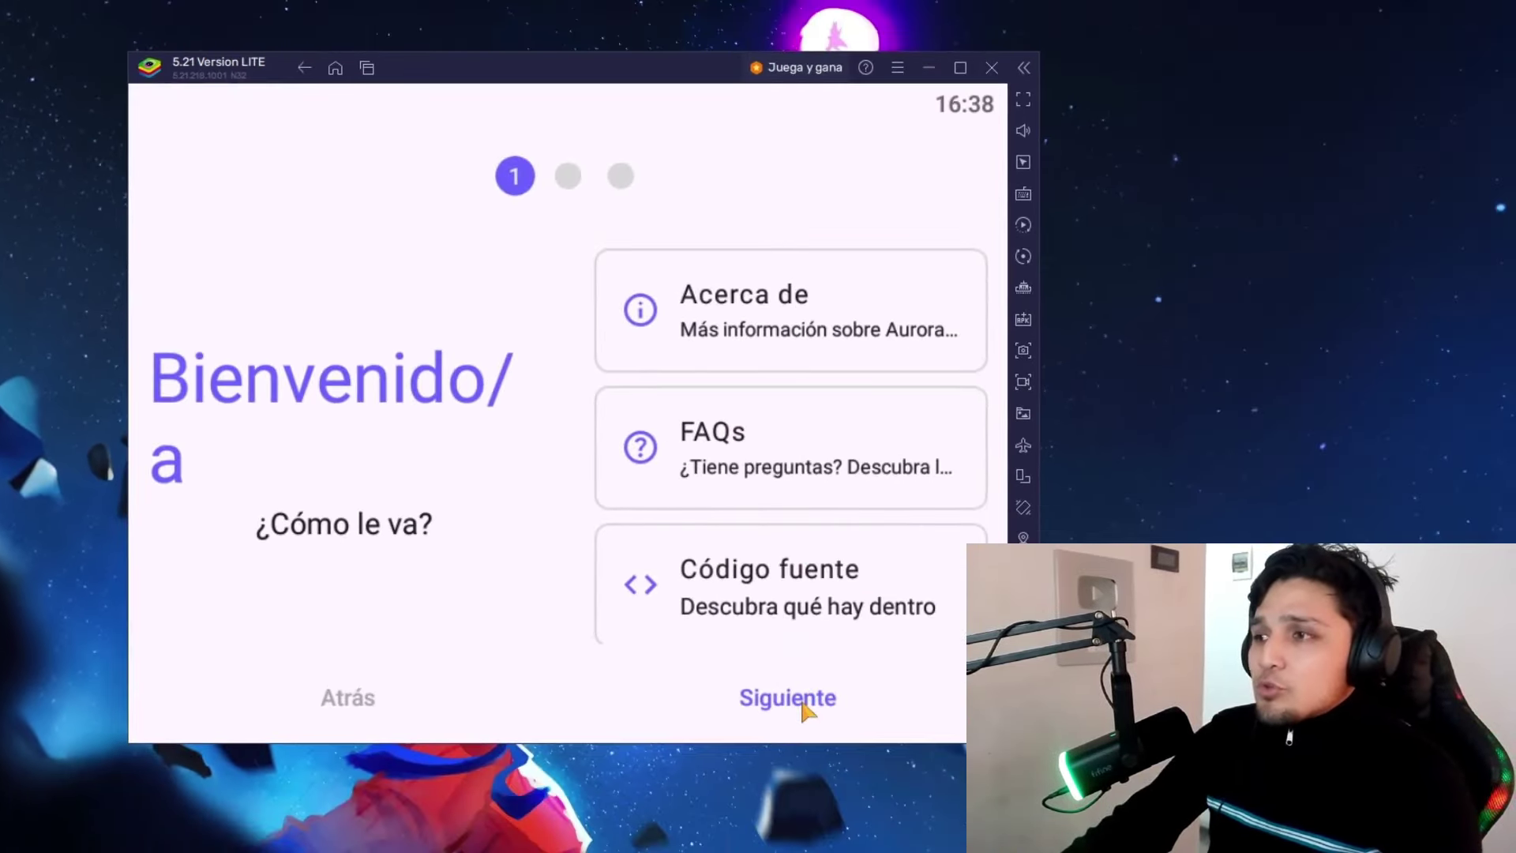
left_click(803, 705)
left_click(804, 705)
left_click(803, 705)
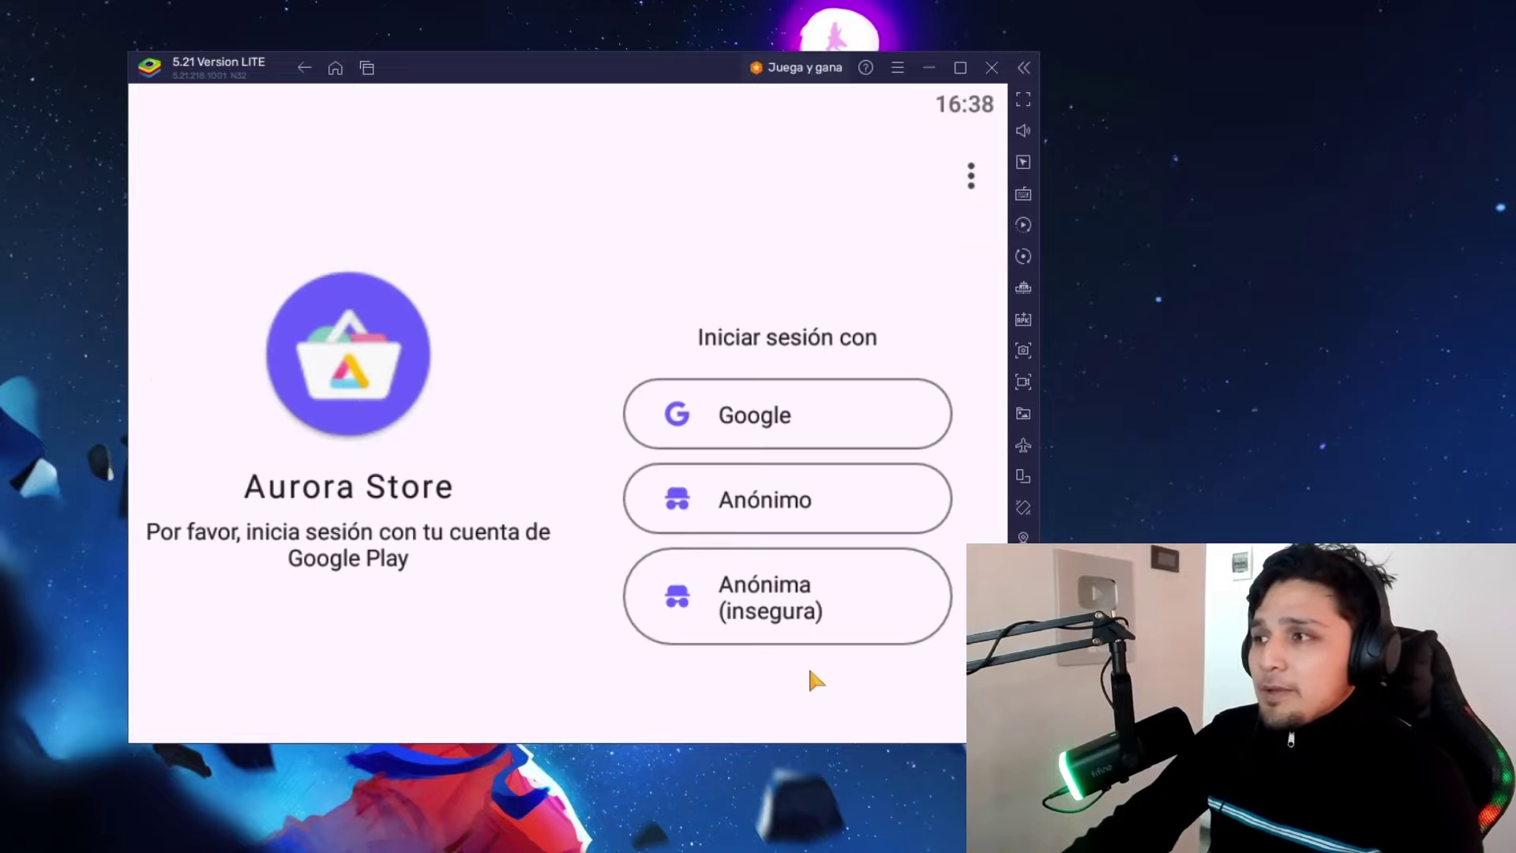
left_click(771, 508)
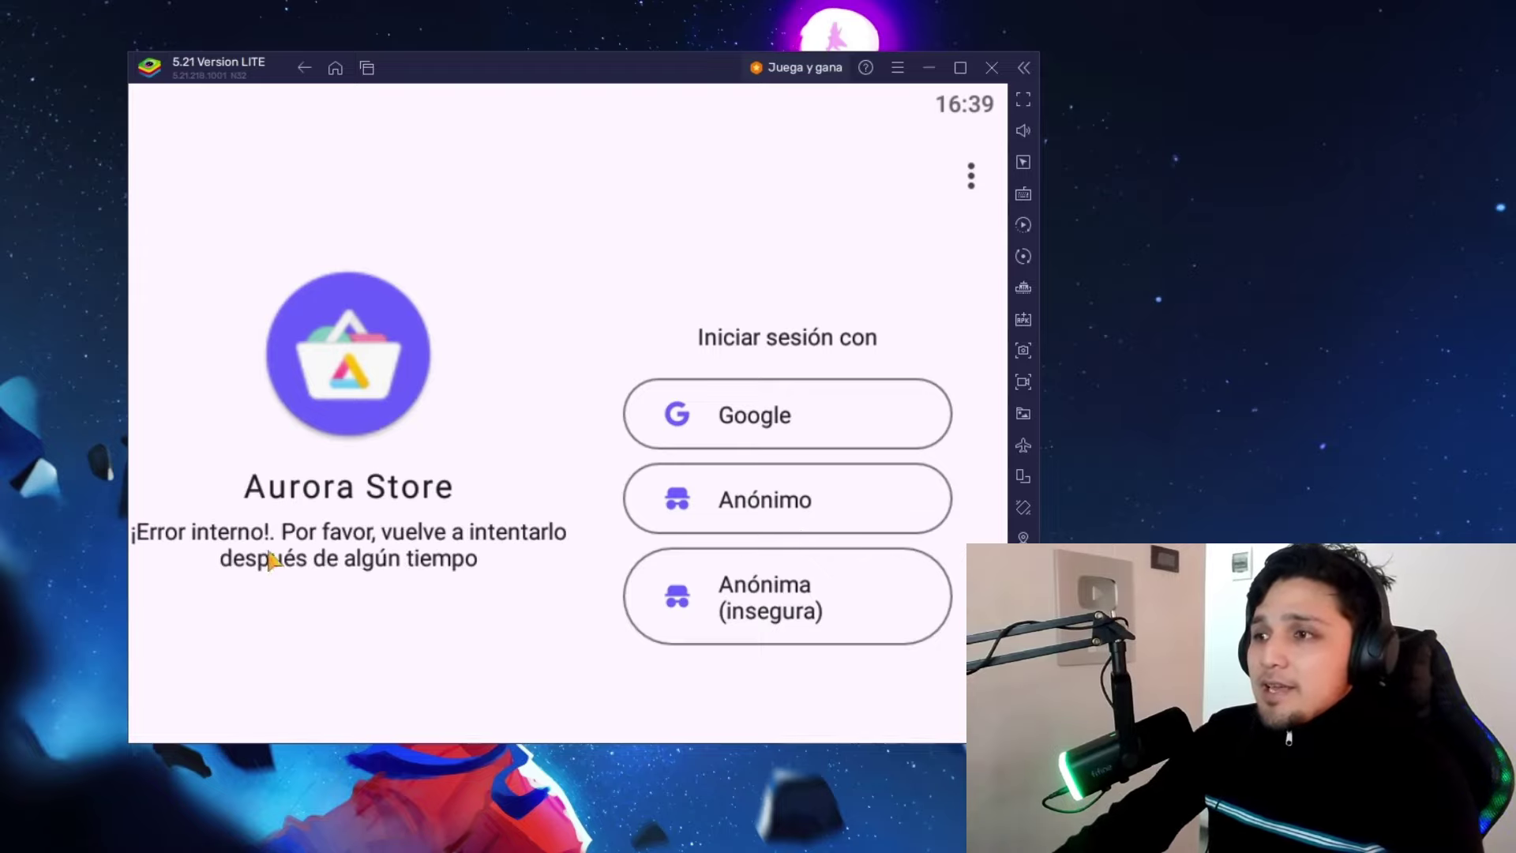
left_click(793, 511)
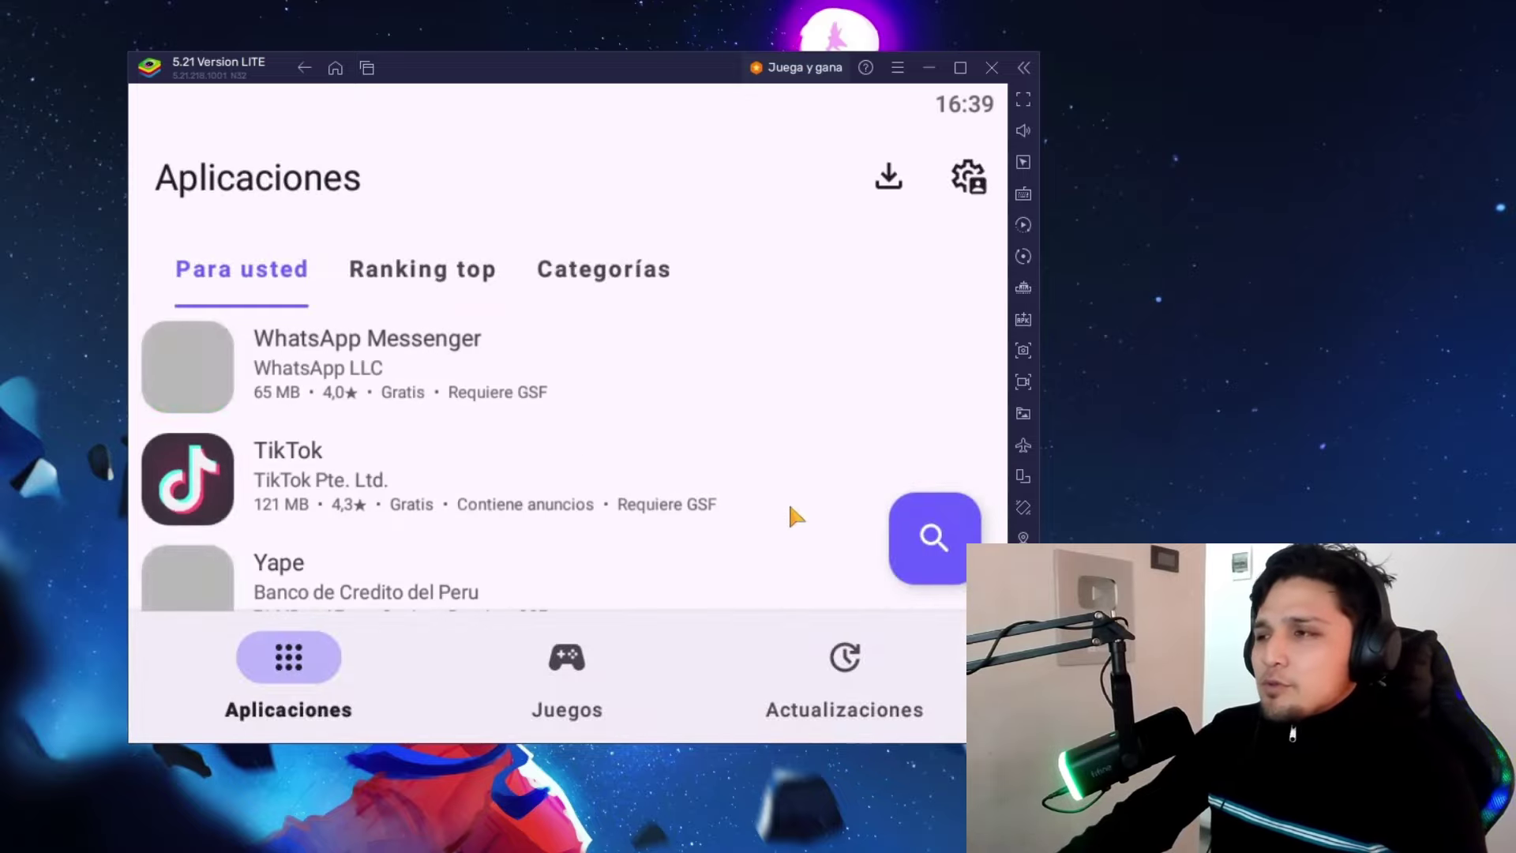
left_click(924, 540)
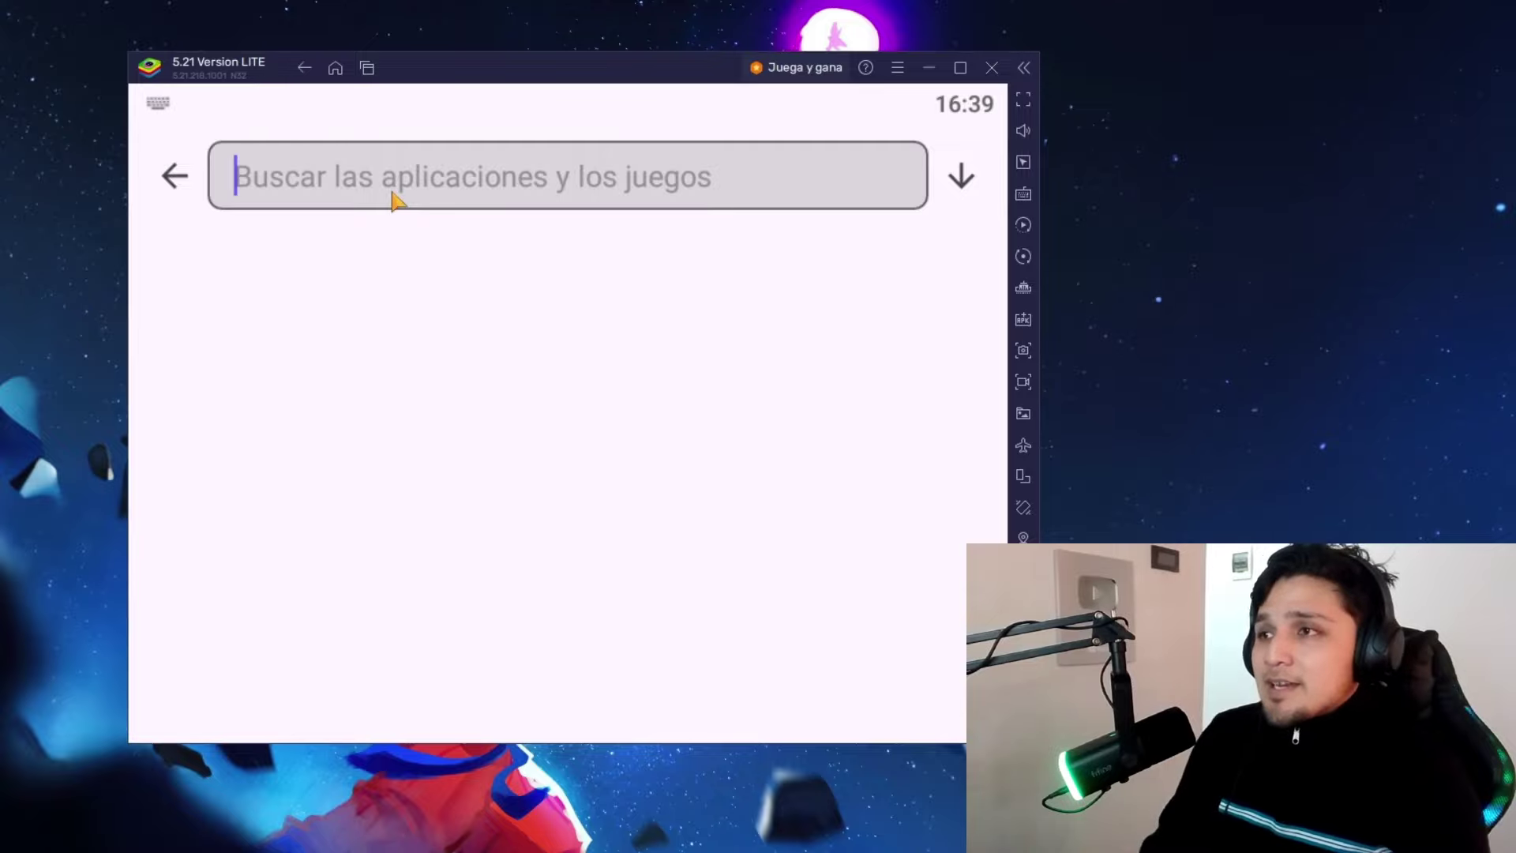
left_click(367, 67)
left_click(800, 160)
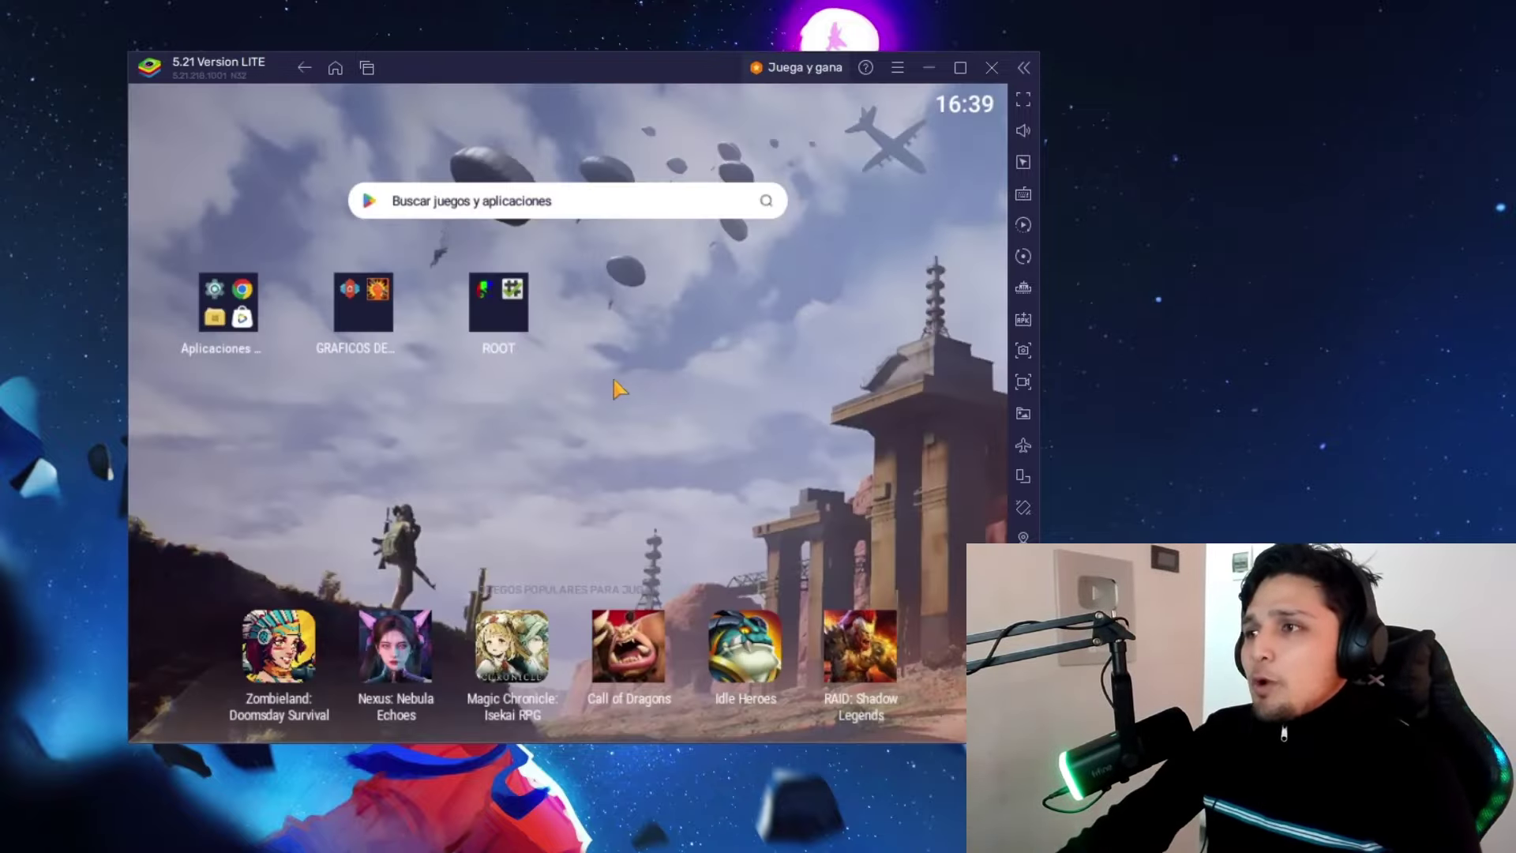
- Check GLTools in the GRAFICOS DE MINECRAFT folder, then open BlueStacks performance settings
left_click(387, 326)
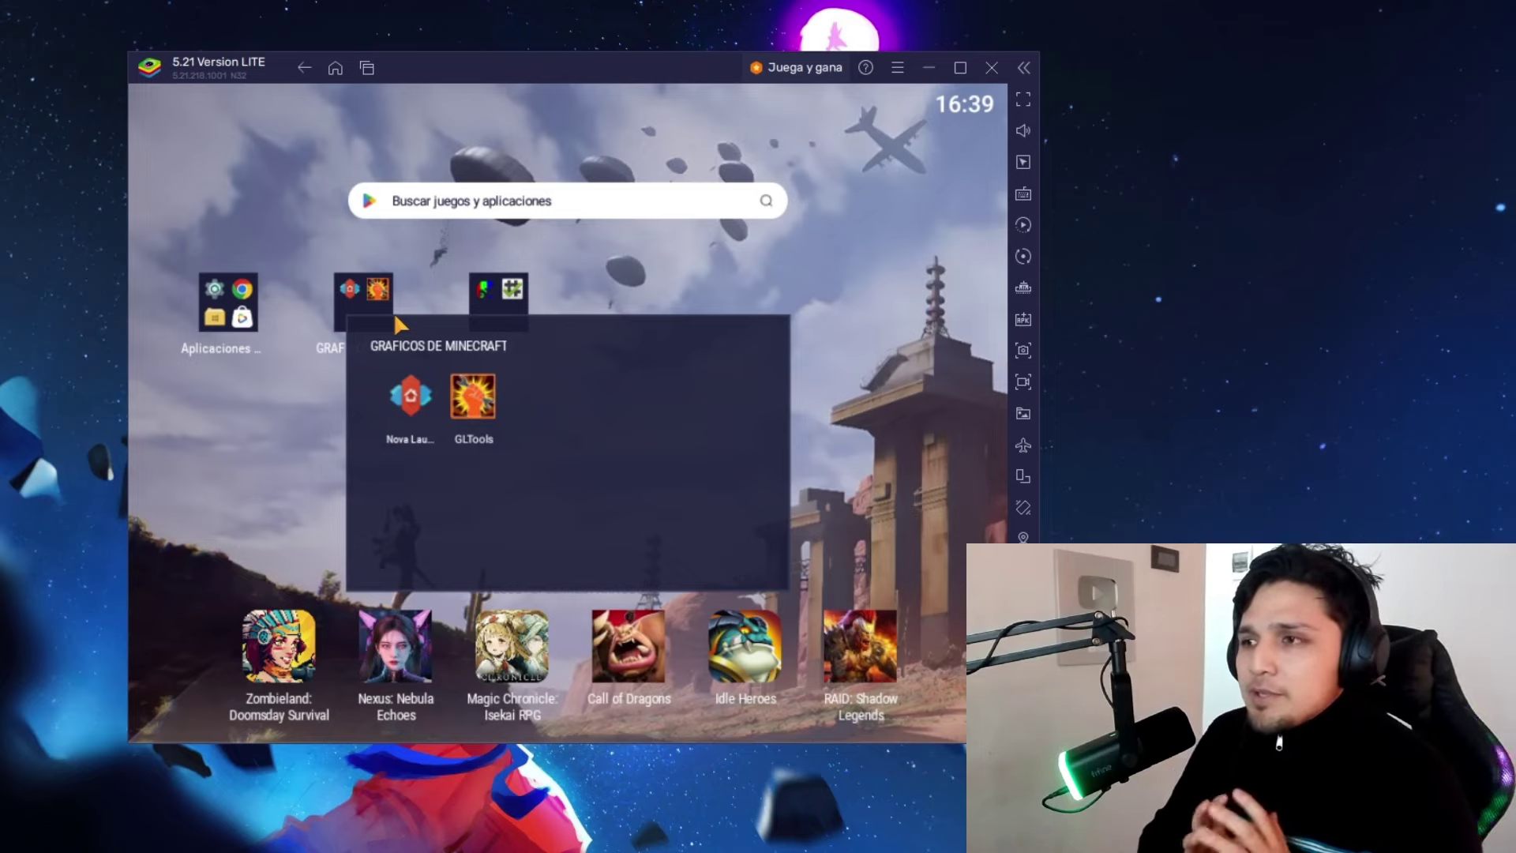
left_click(263, 240)
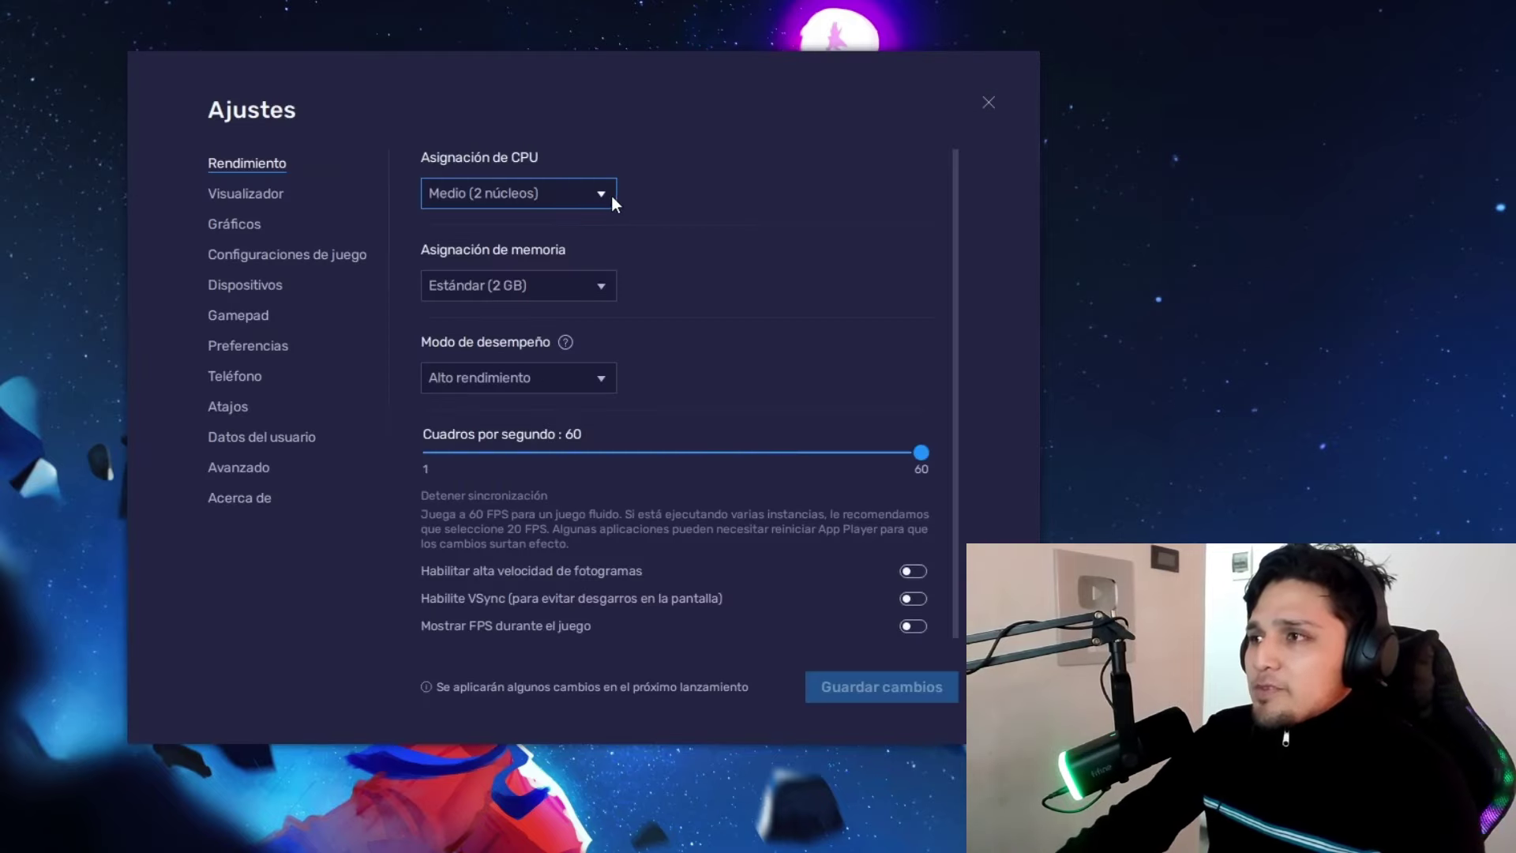
left_click(608, 194)
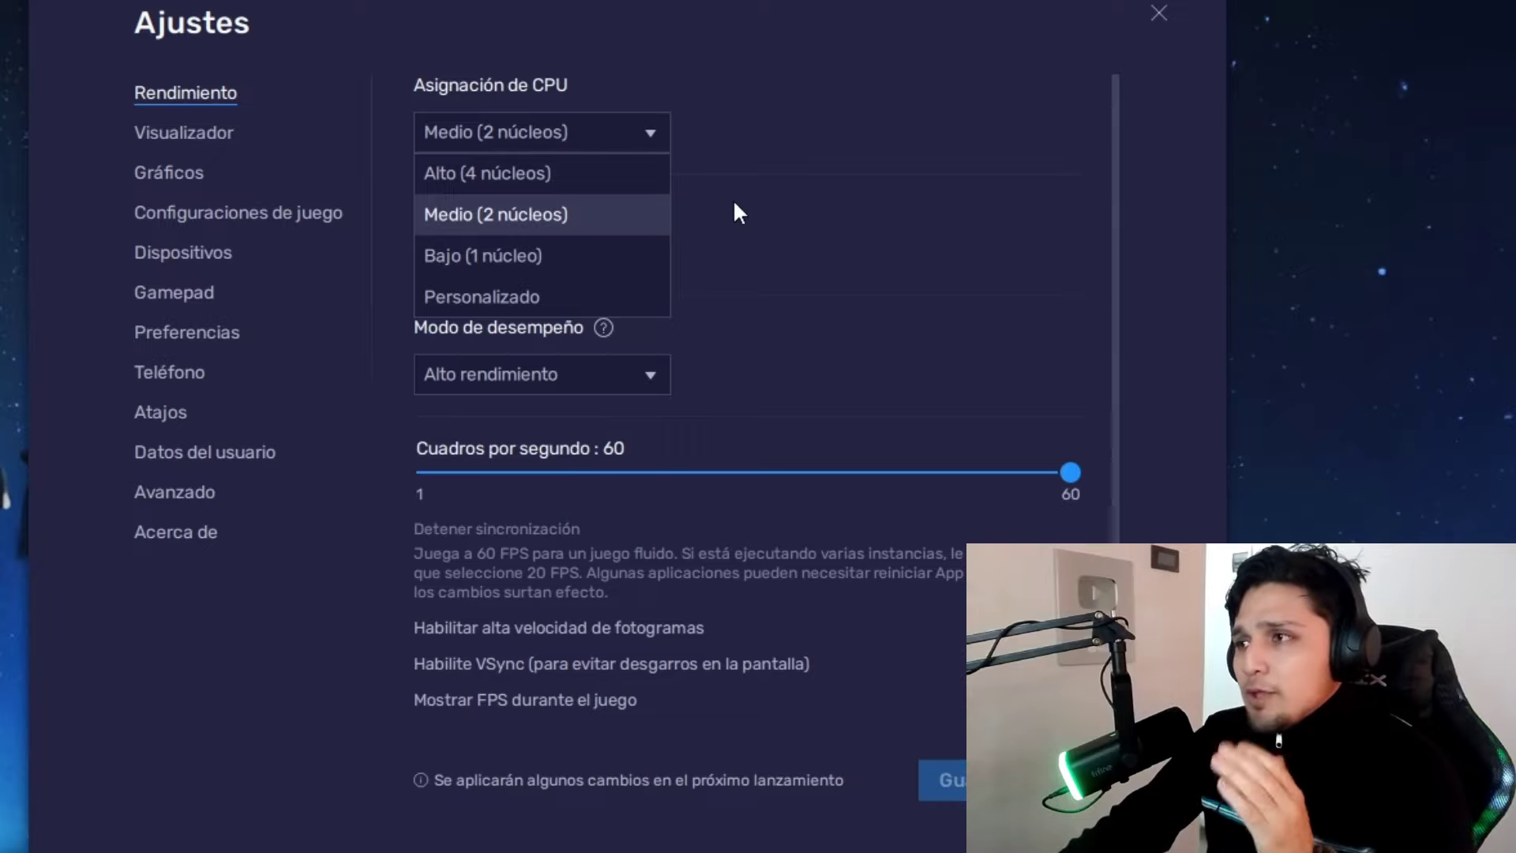
- Set the memory allocation to Estándar (2 GB)
left_click(605, 212)
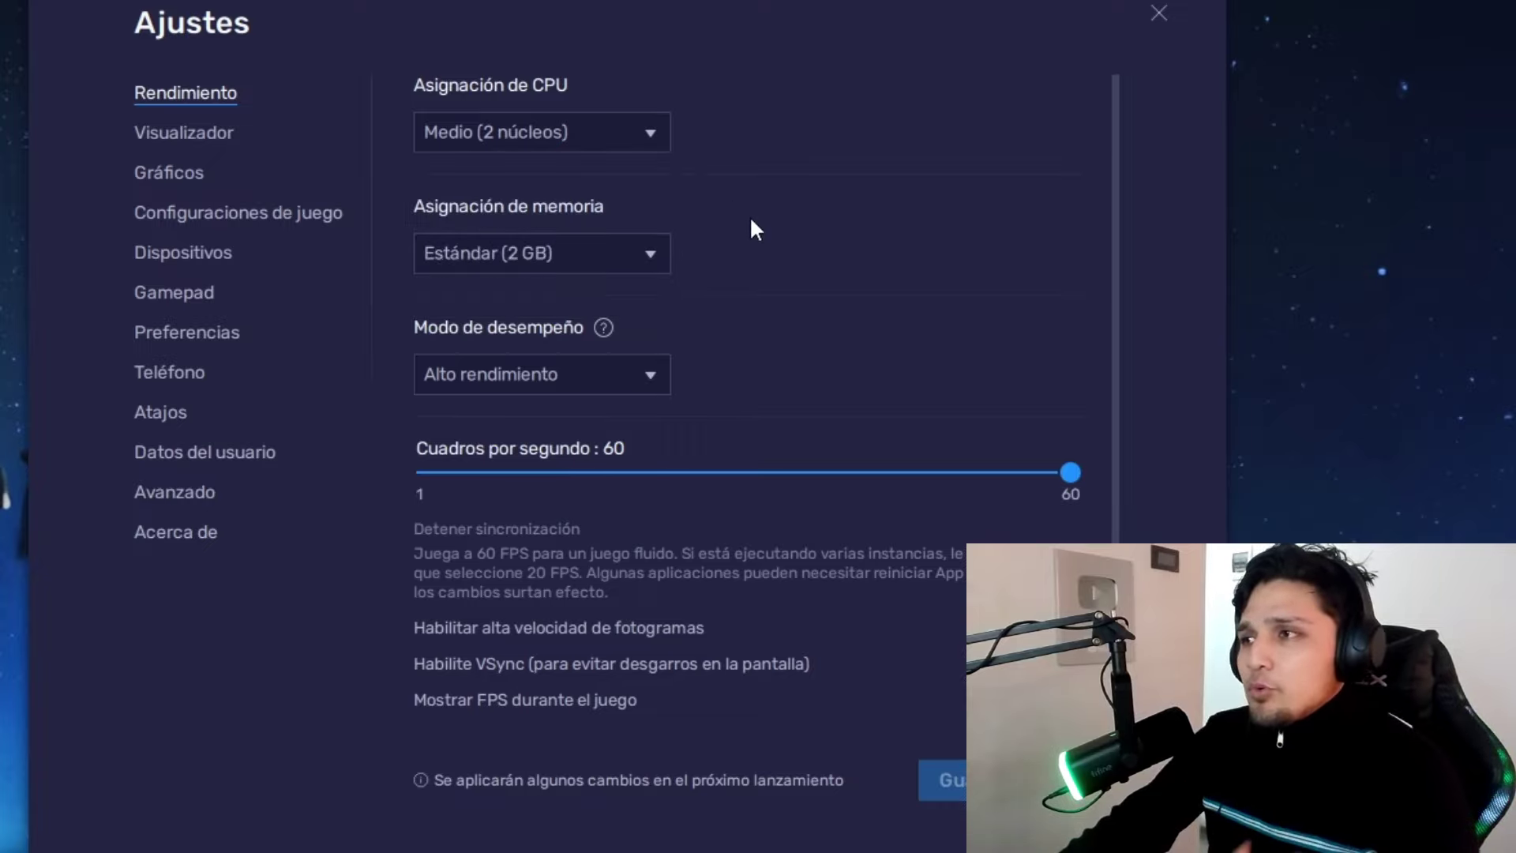
left_click(641, 268)
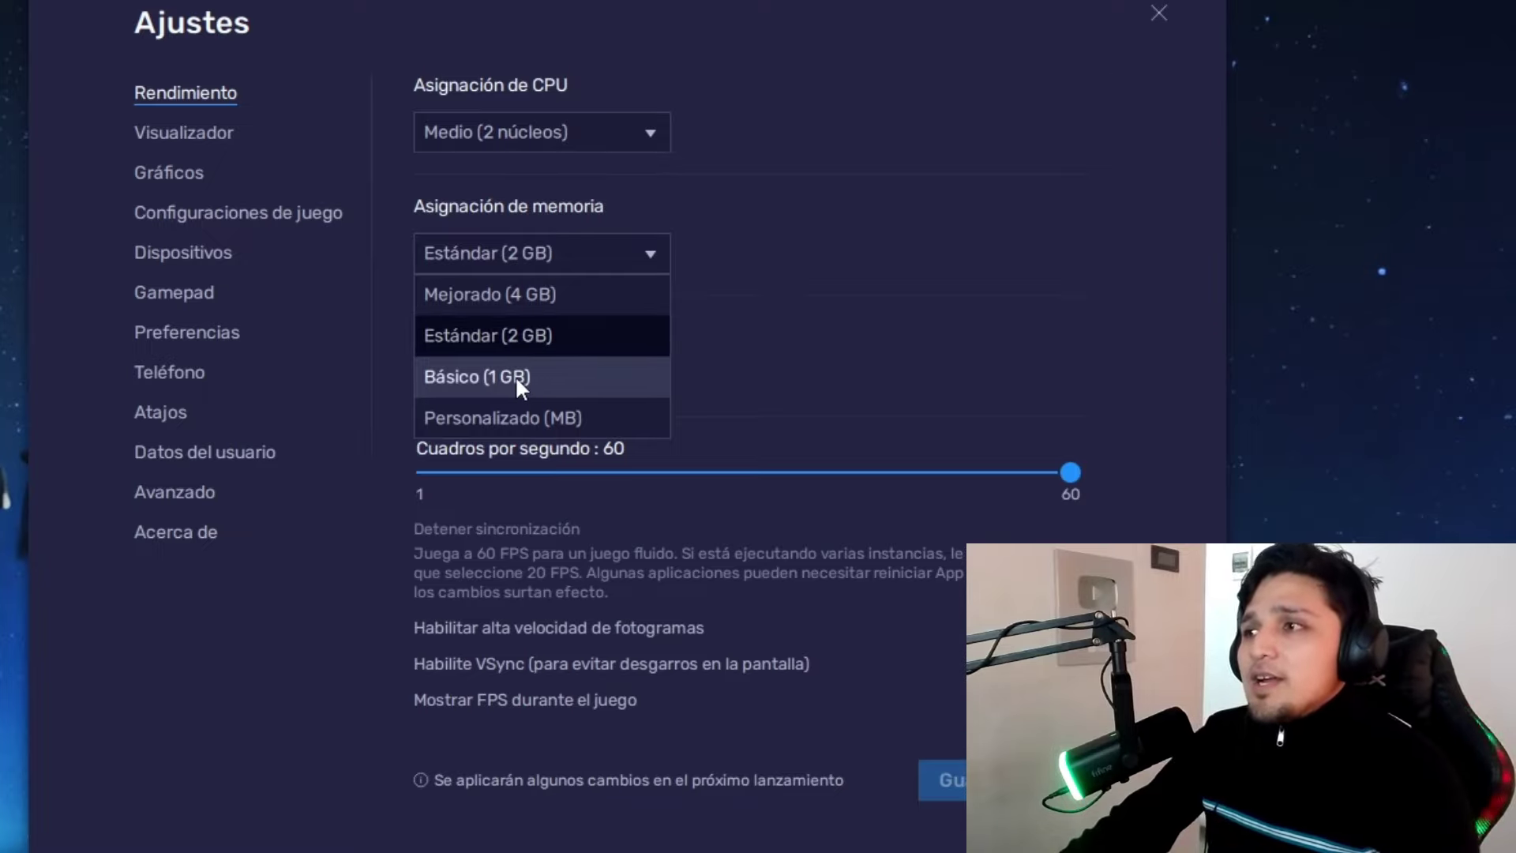
left_click(556, 413)
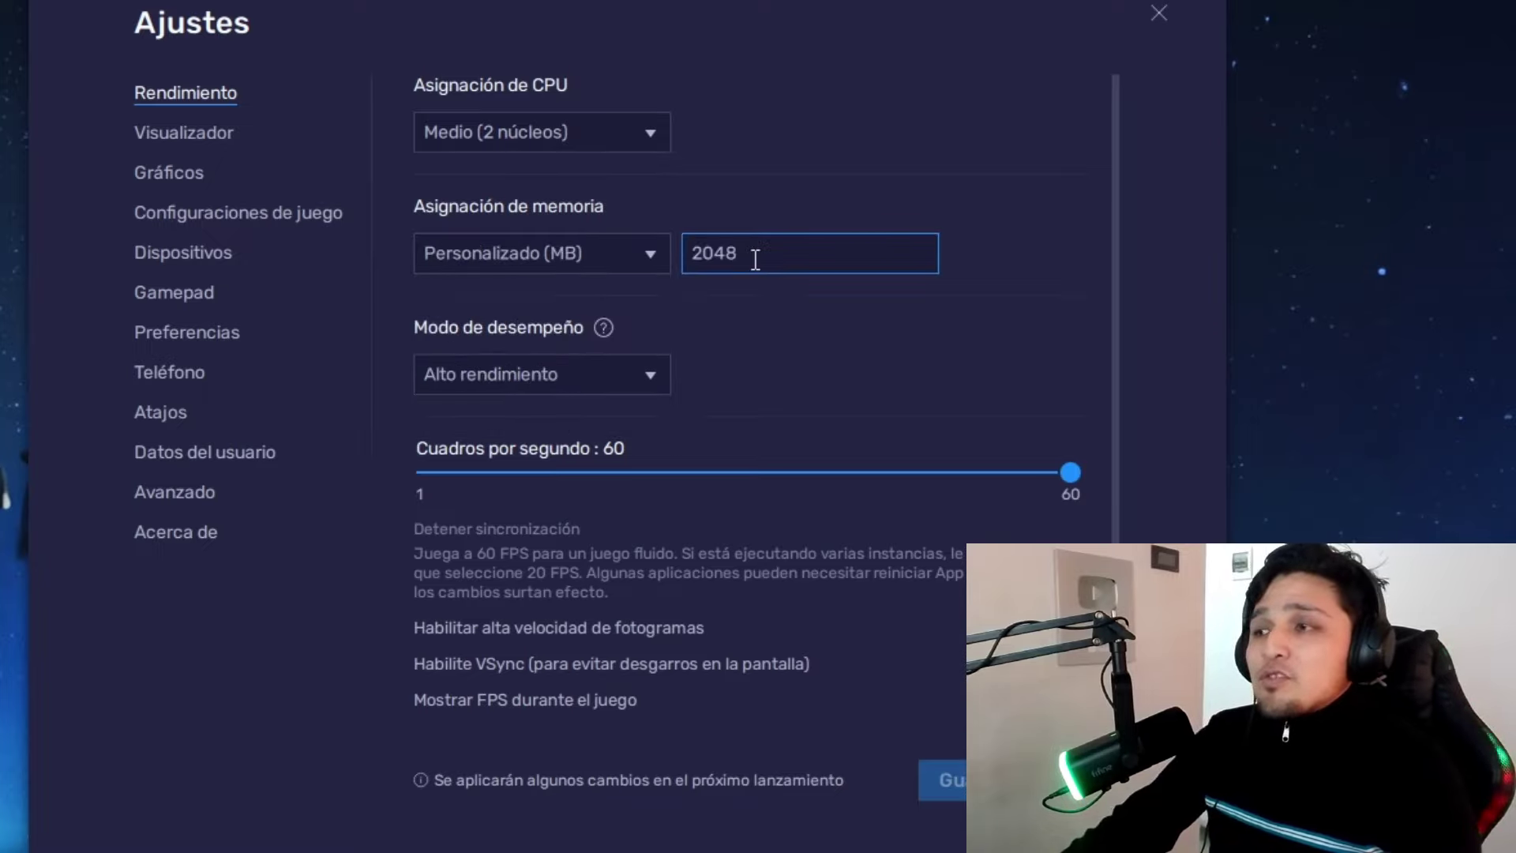
left_click_drag(755, 260, 608, 268)
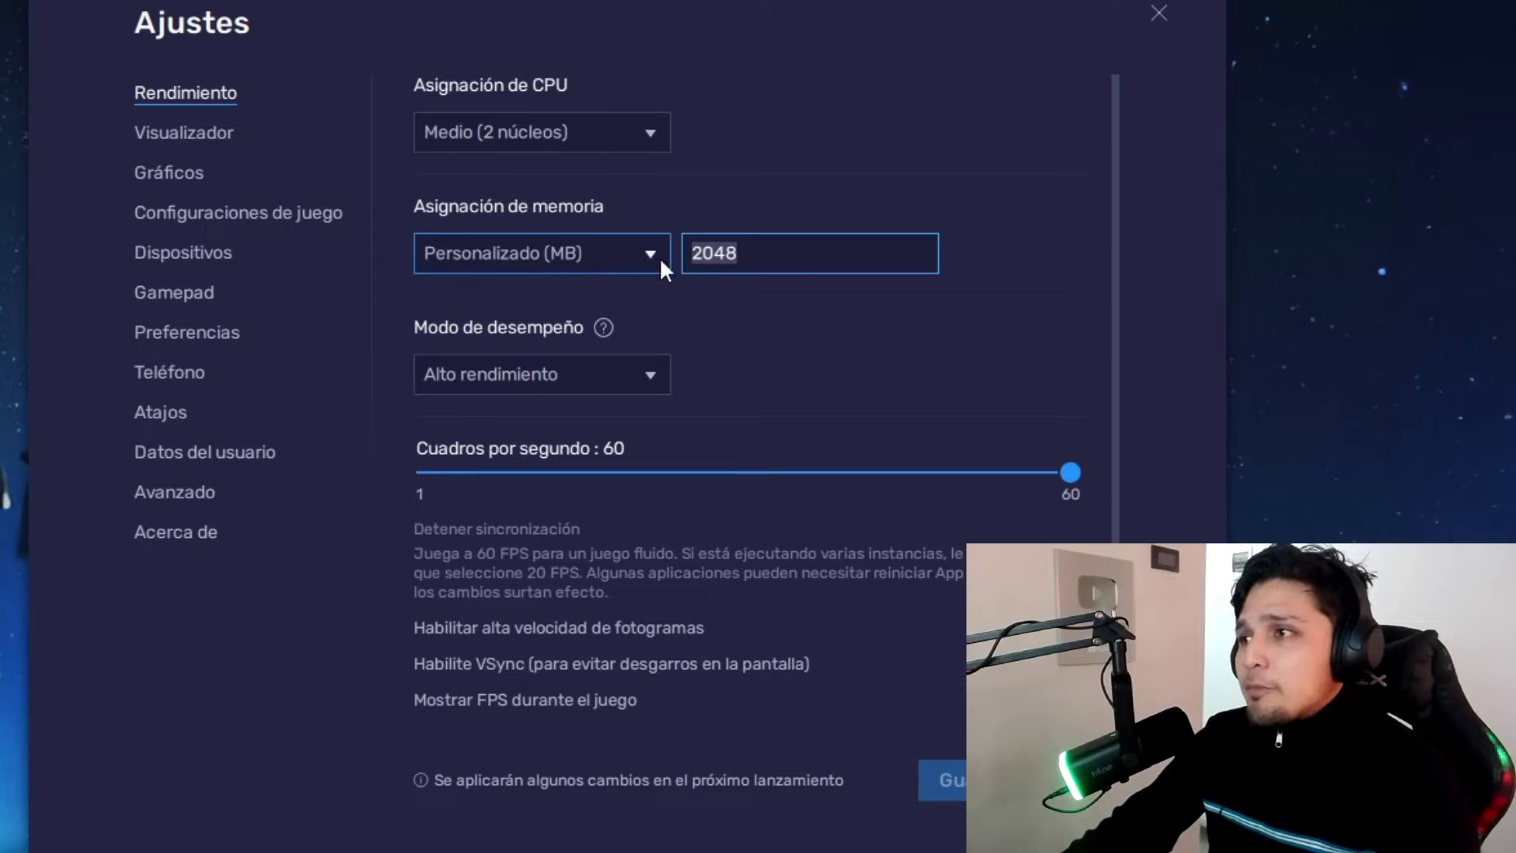
left_click(643, 254)
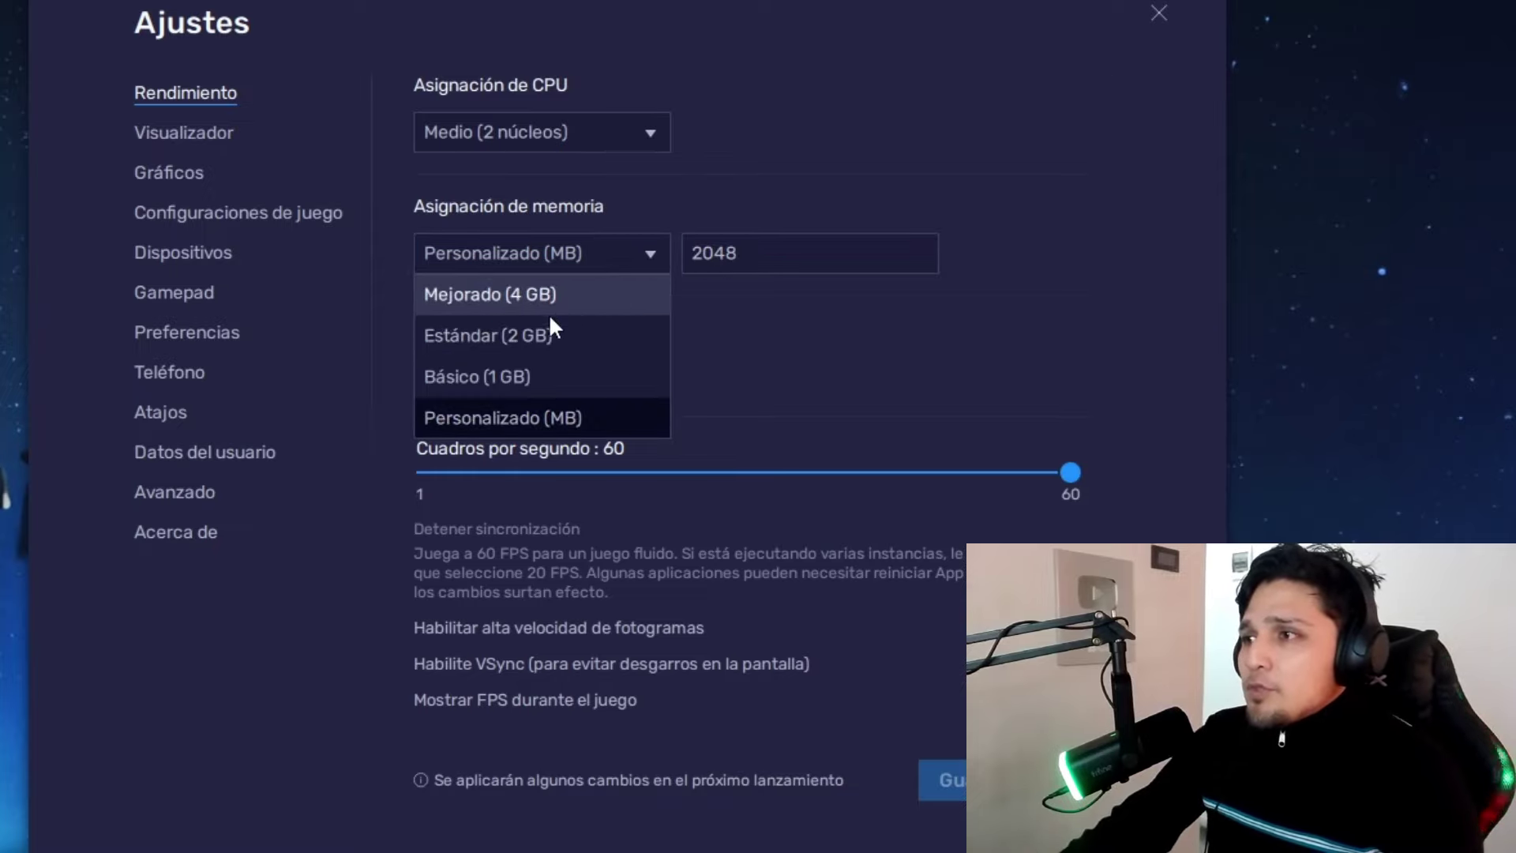
left_click(520, 338)
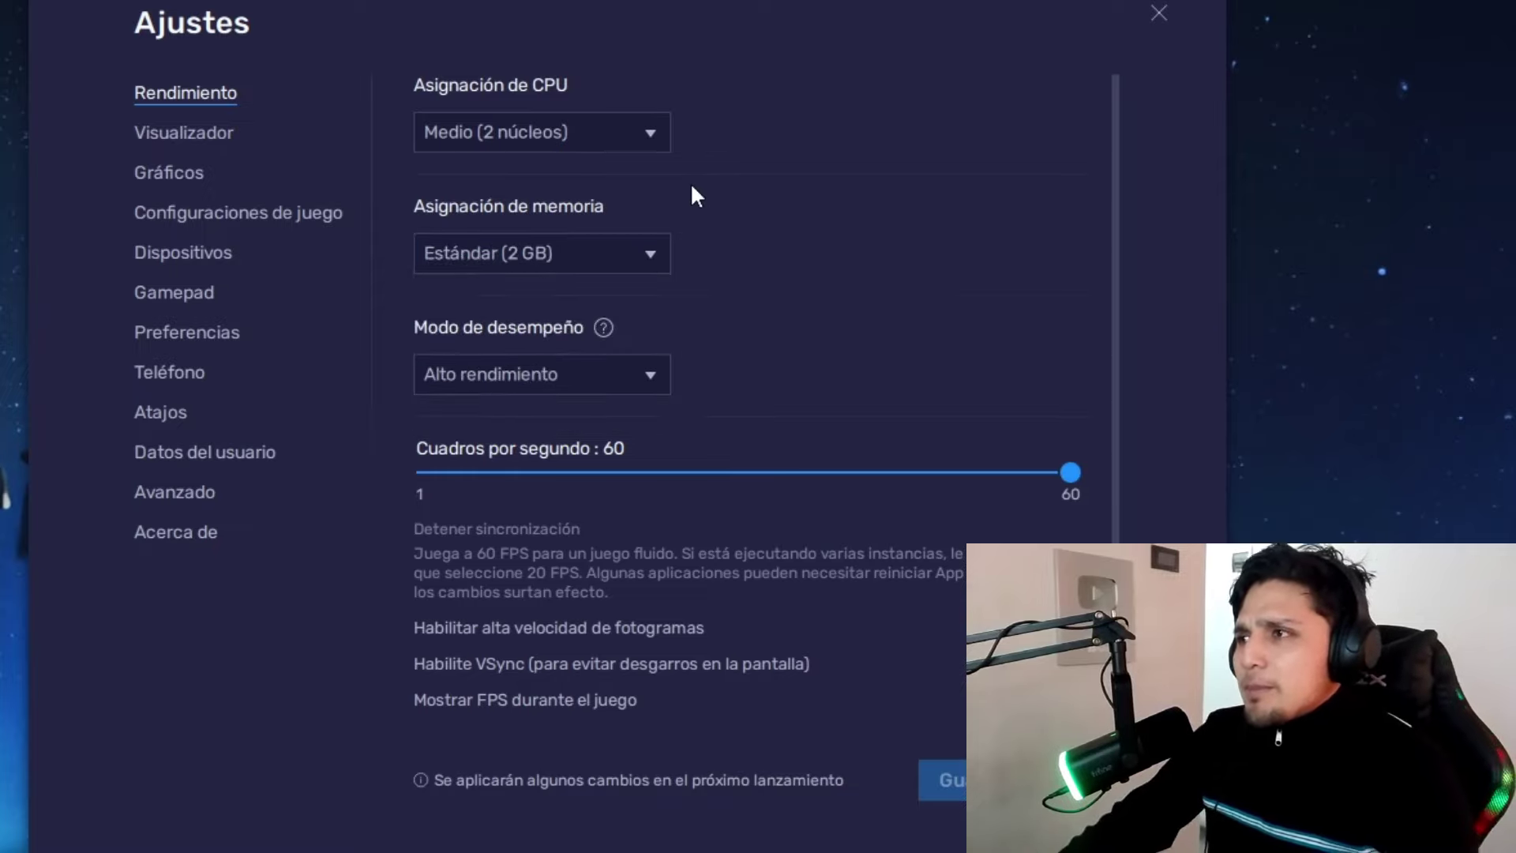
- Set CPU to Alto (4 núcleos), enable high frame rate, and save the changes
left_click(650, 133)
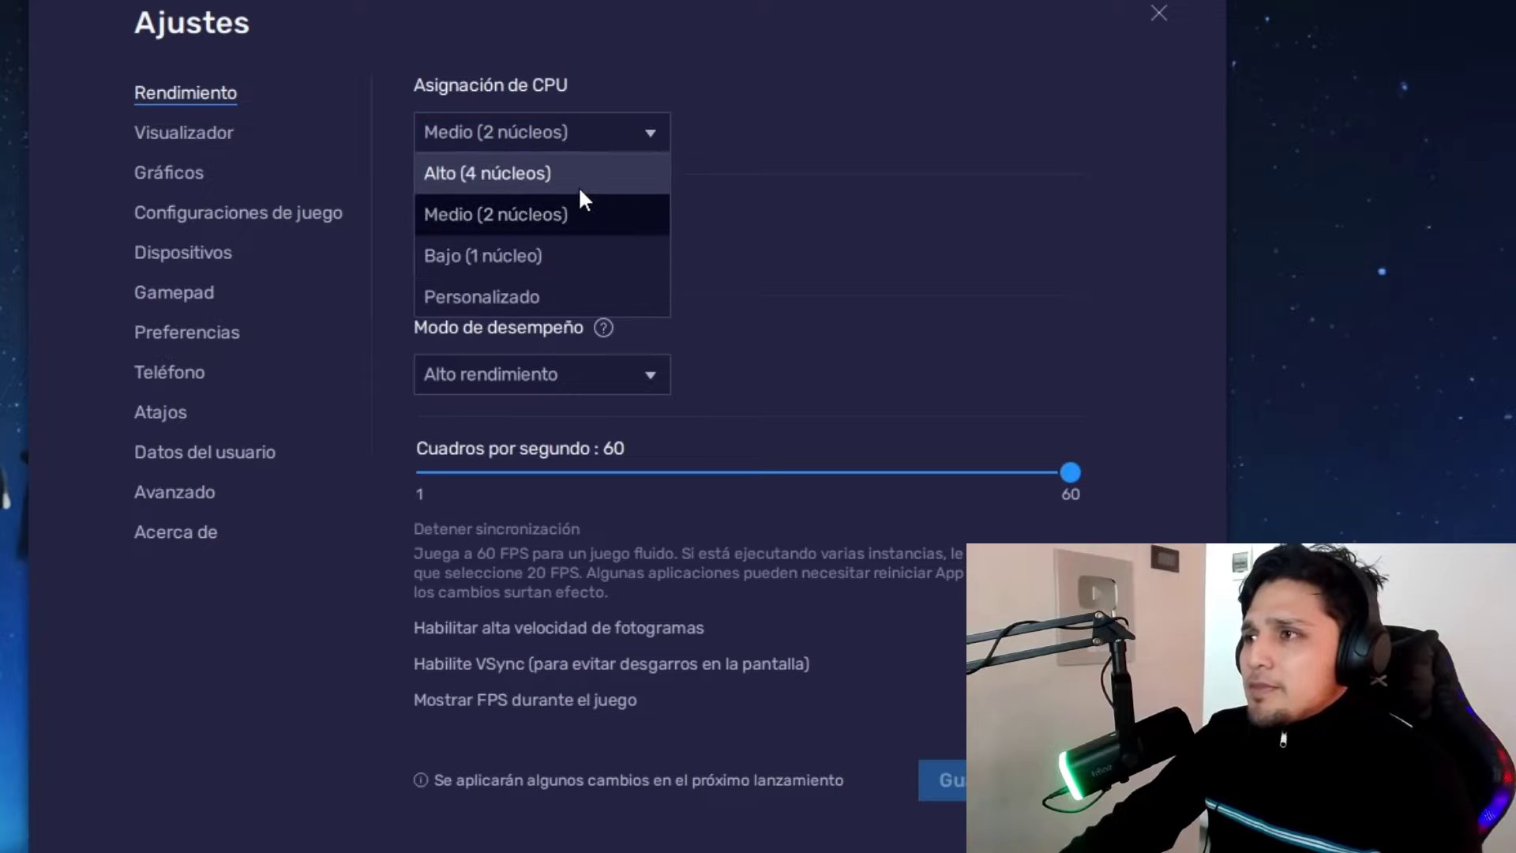
left_click(524, 171)
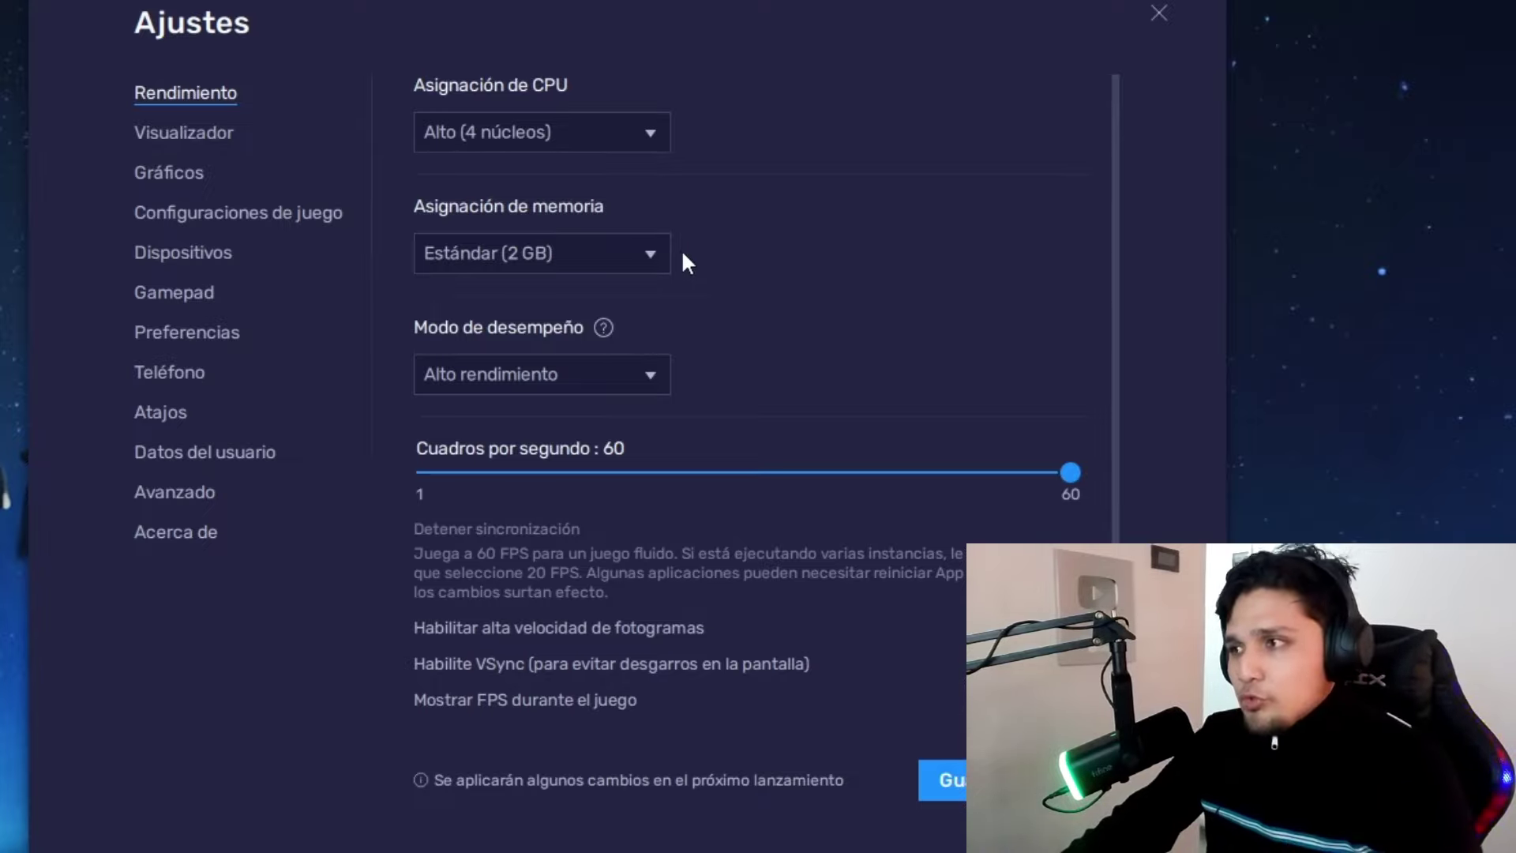
left_click(835, 627)
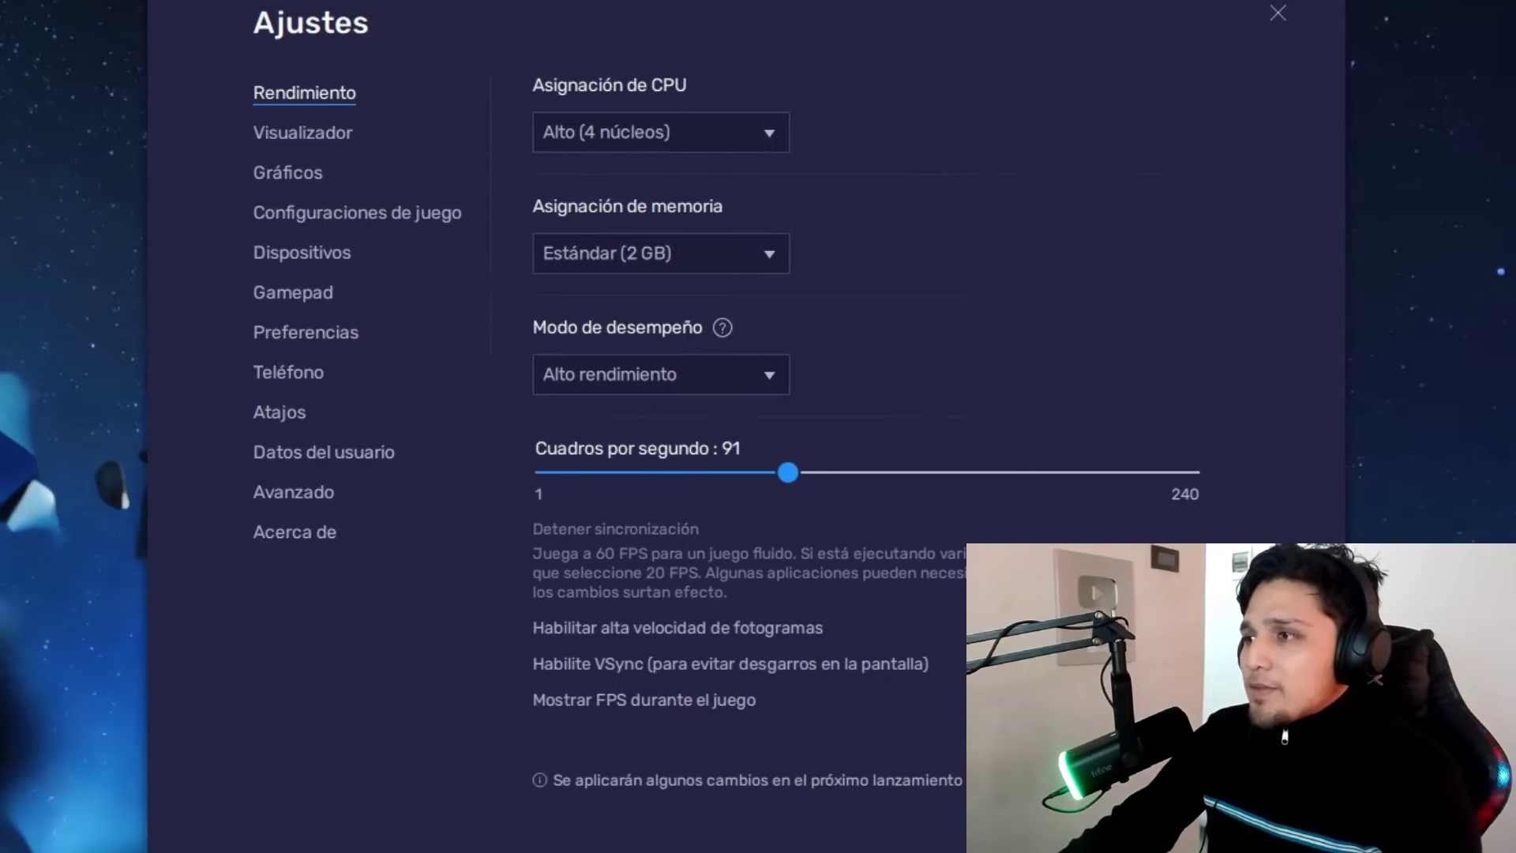
left_click(302, 133)
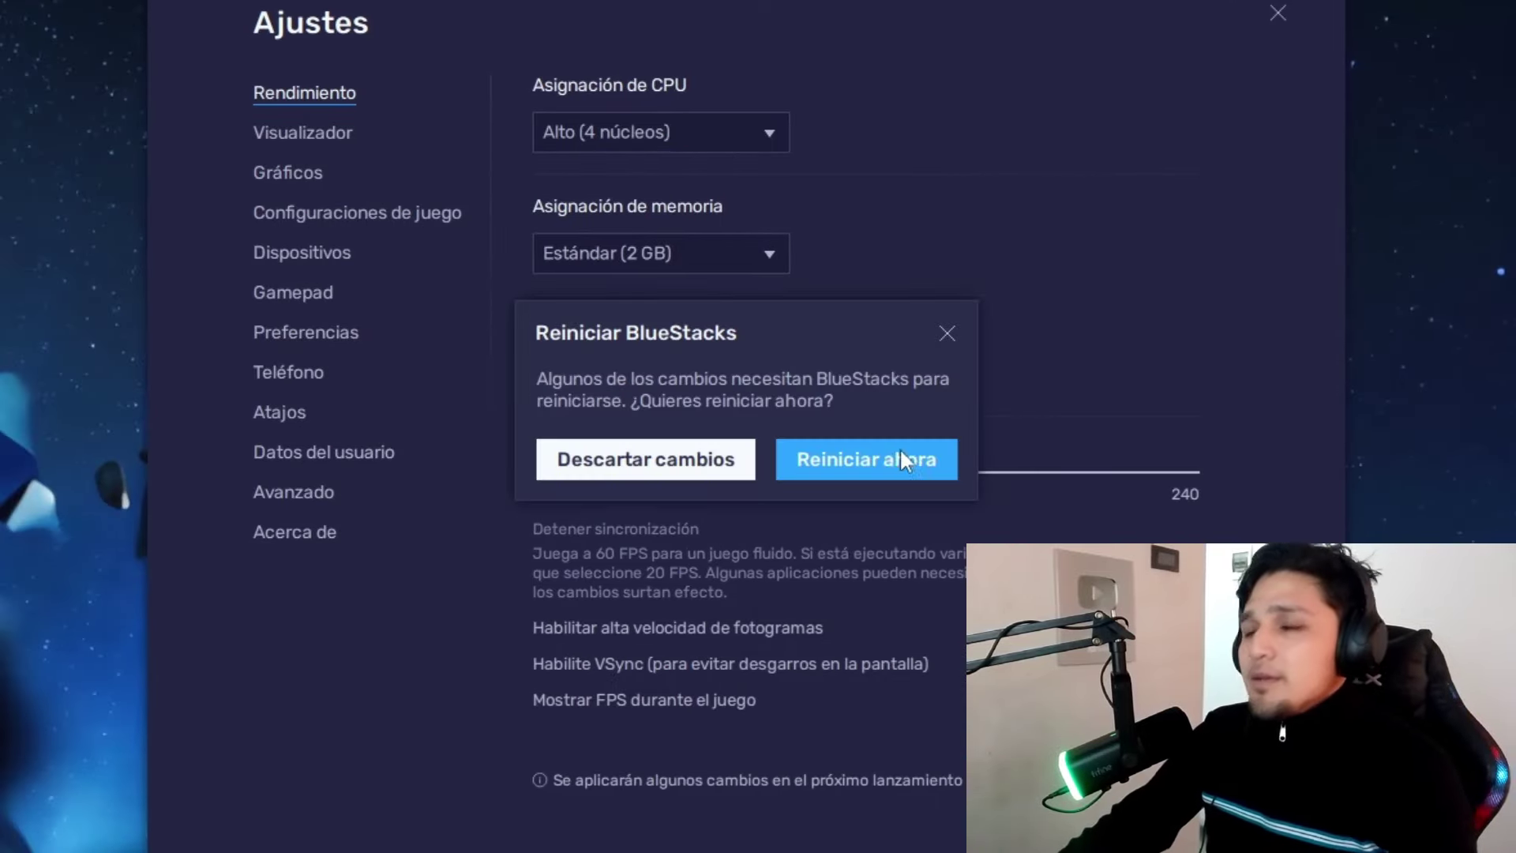
- Accept the restart, then set landscape resolution 1280 x 720 and 320 DPI (Alto), and save
left_click(643, 457)
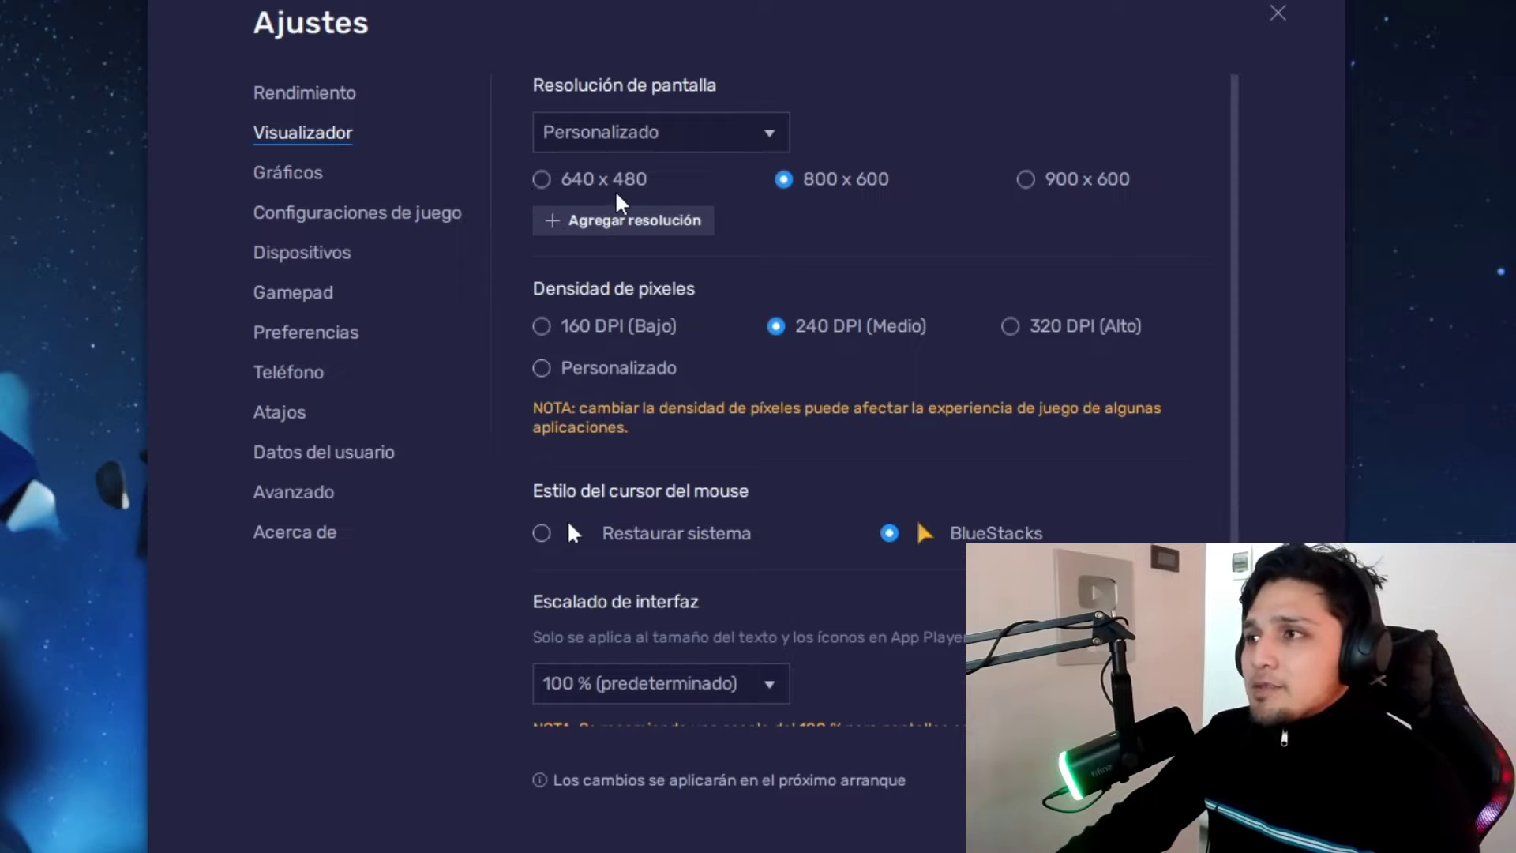
left_click(623, 144)
left_click(550, 186)
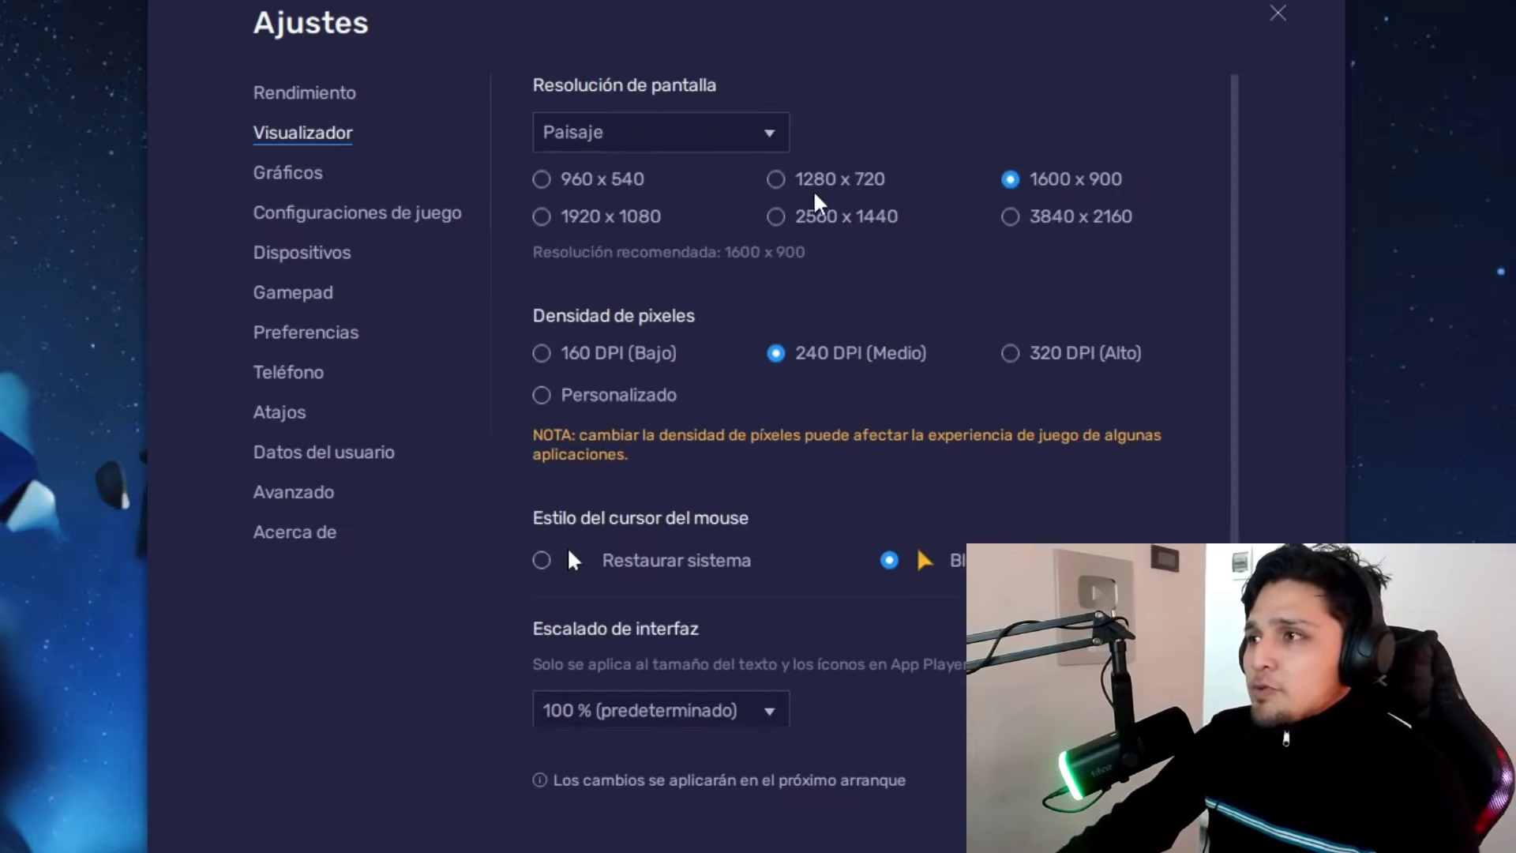
left_click(777, 179)
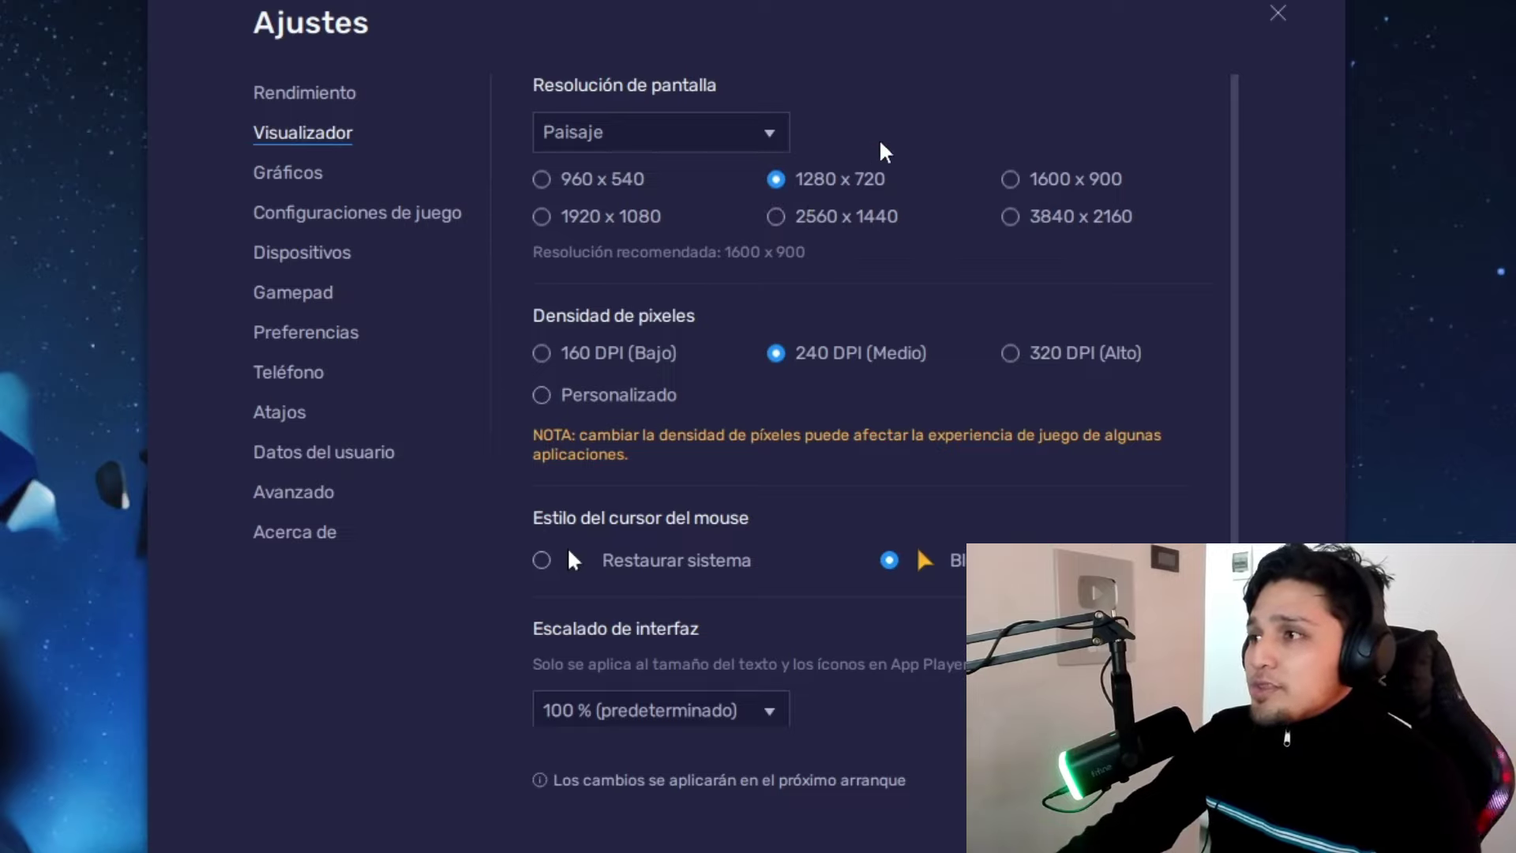
left_click(1011, 353)
left_click(1232, 817)
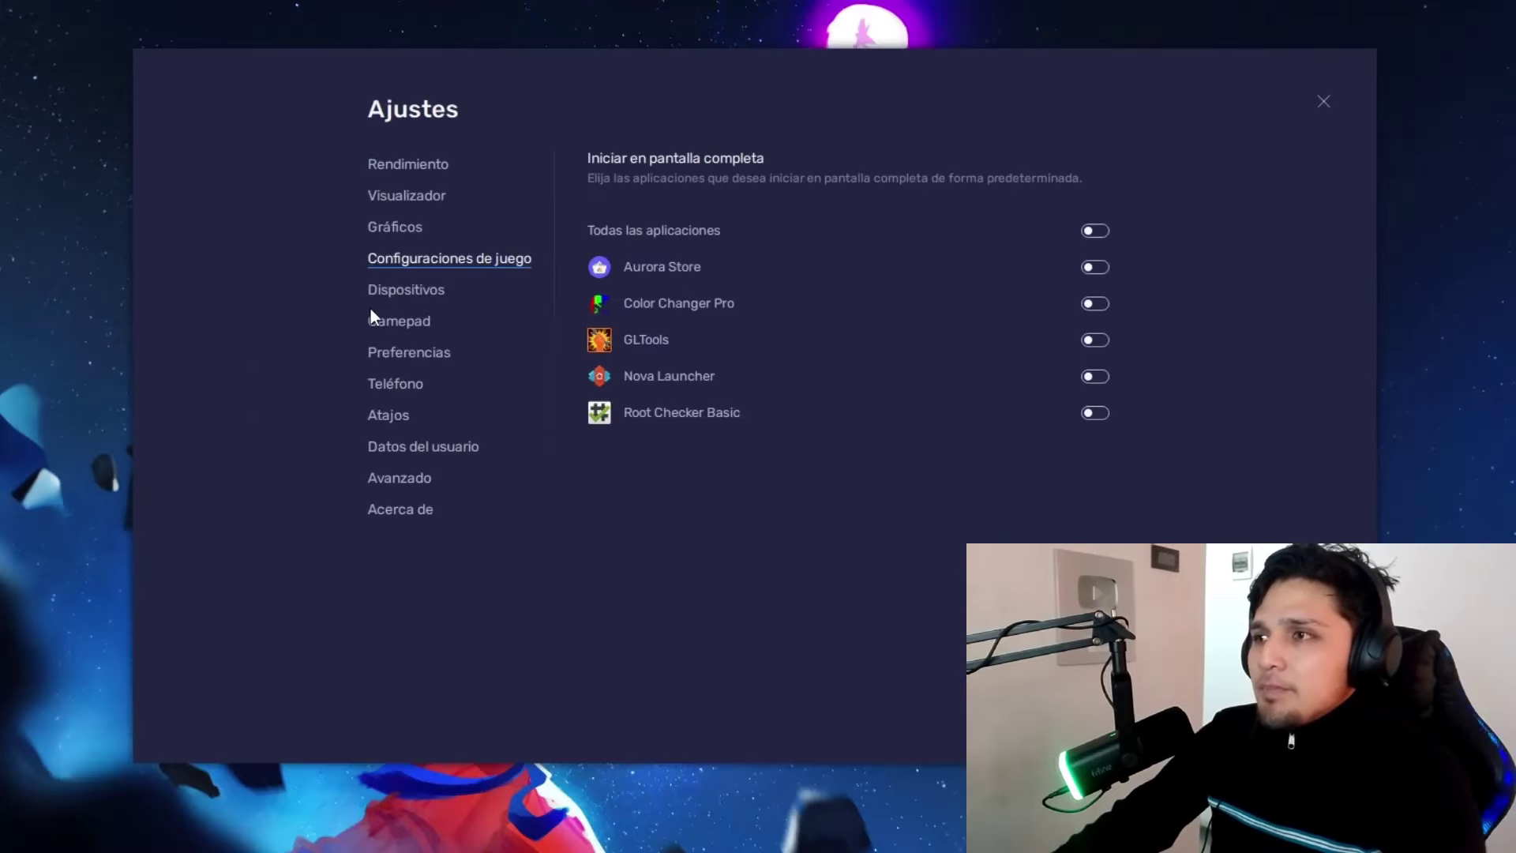
- Review the Gamepad, Preferencias and Teléfono device settings, then close settings
left_click(406, 299)
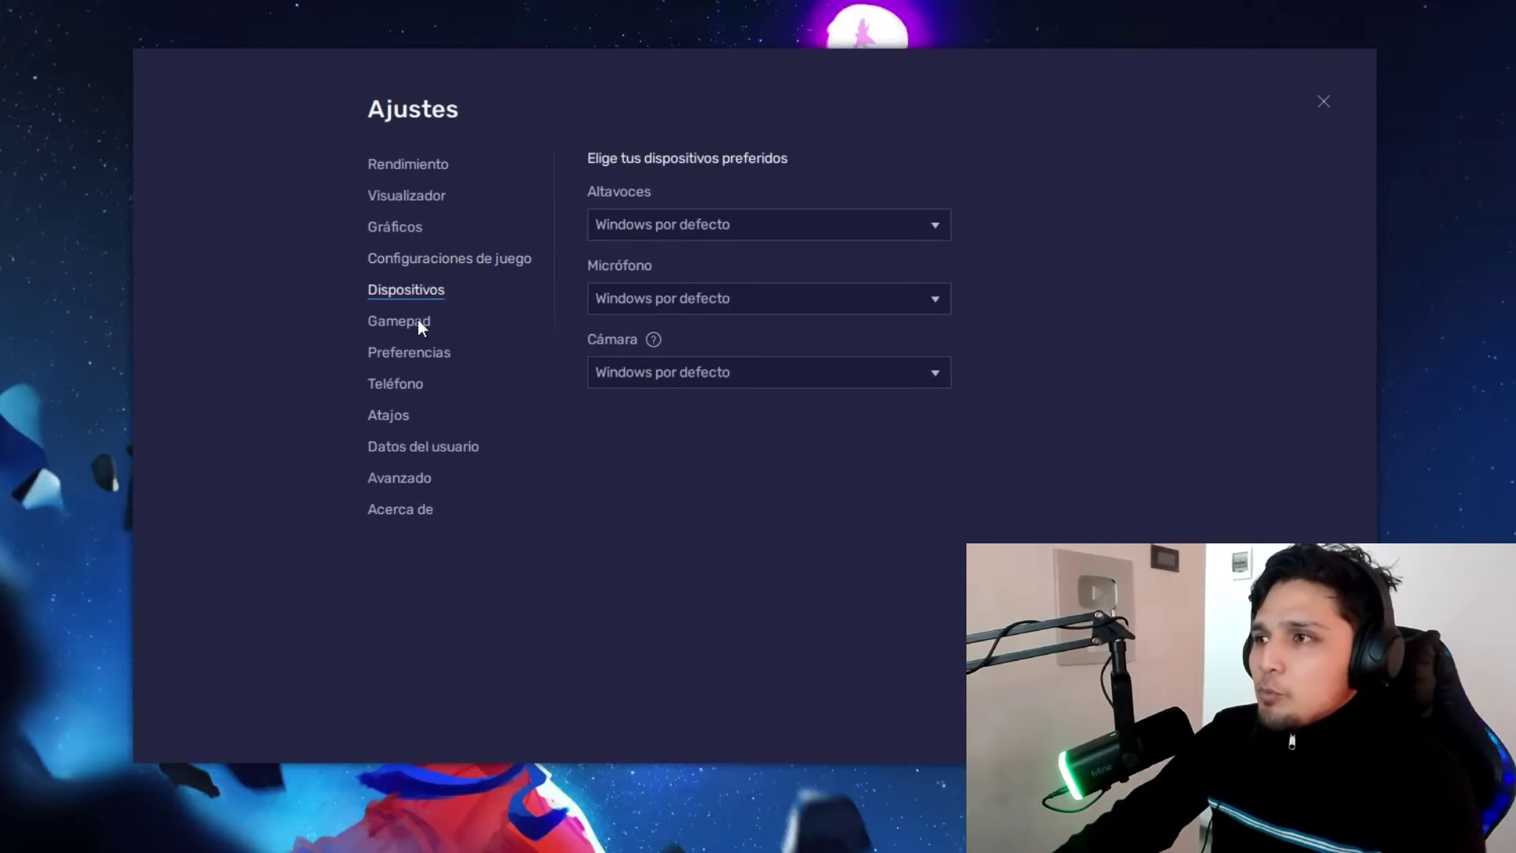
left_click(393, 322)
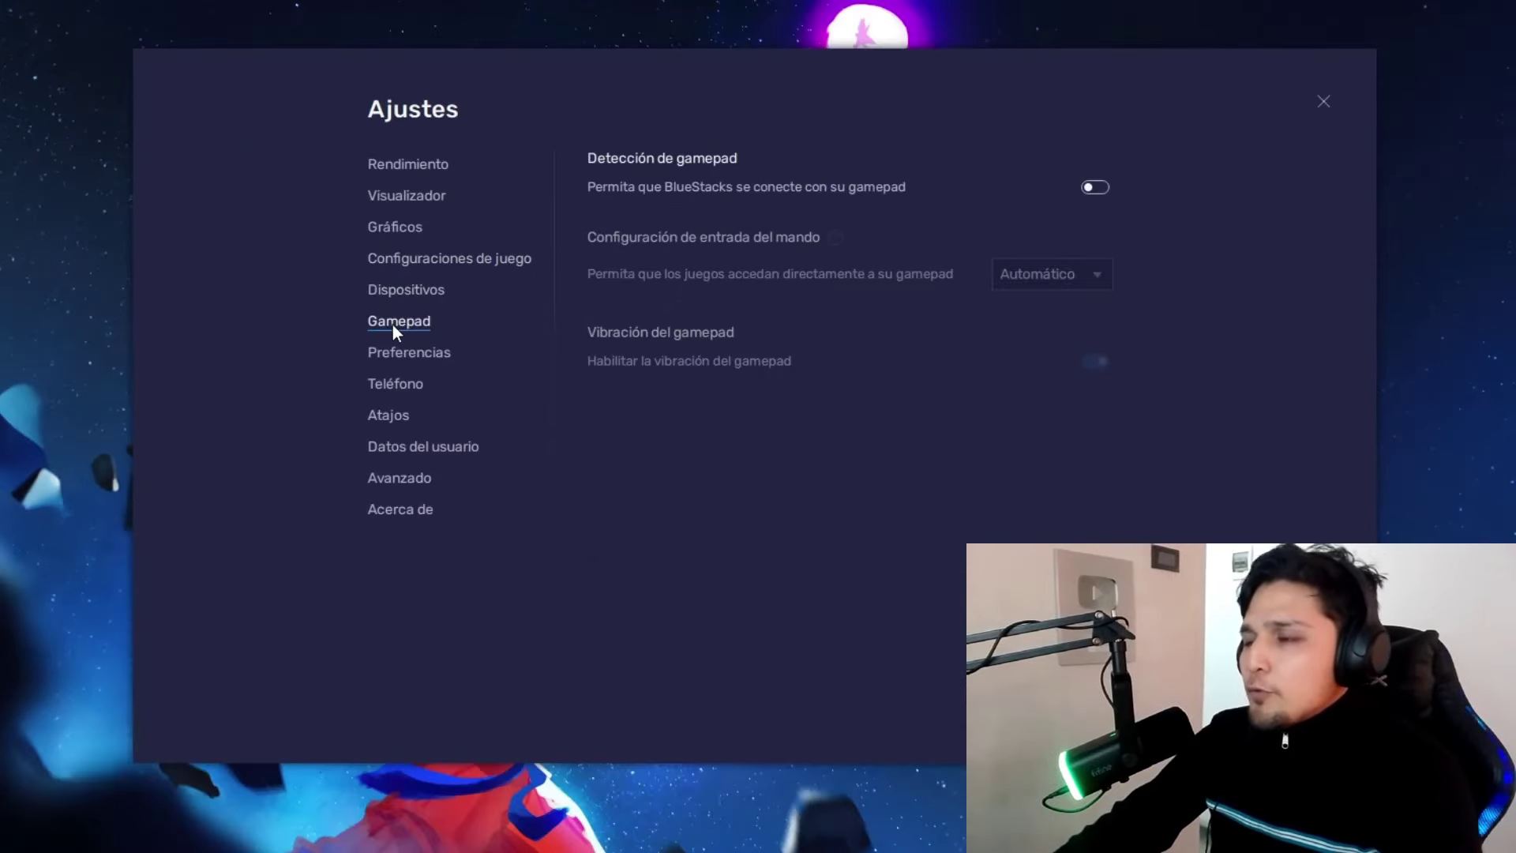
left_click(407, 354)
left_click(407, 387)
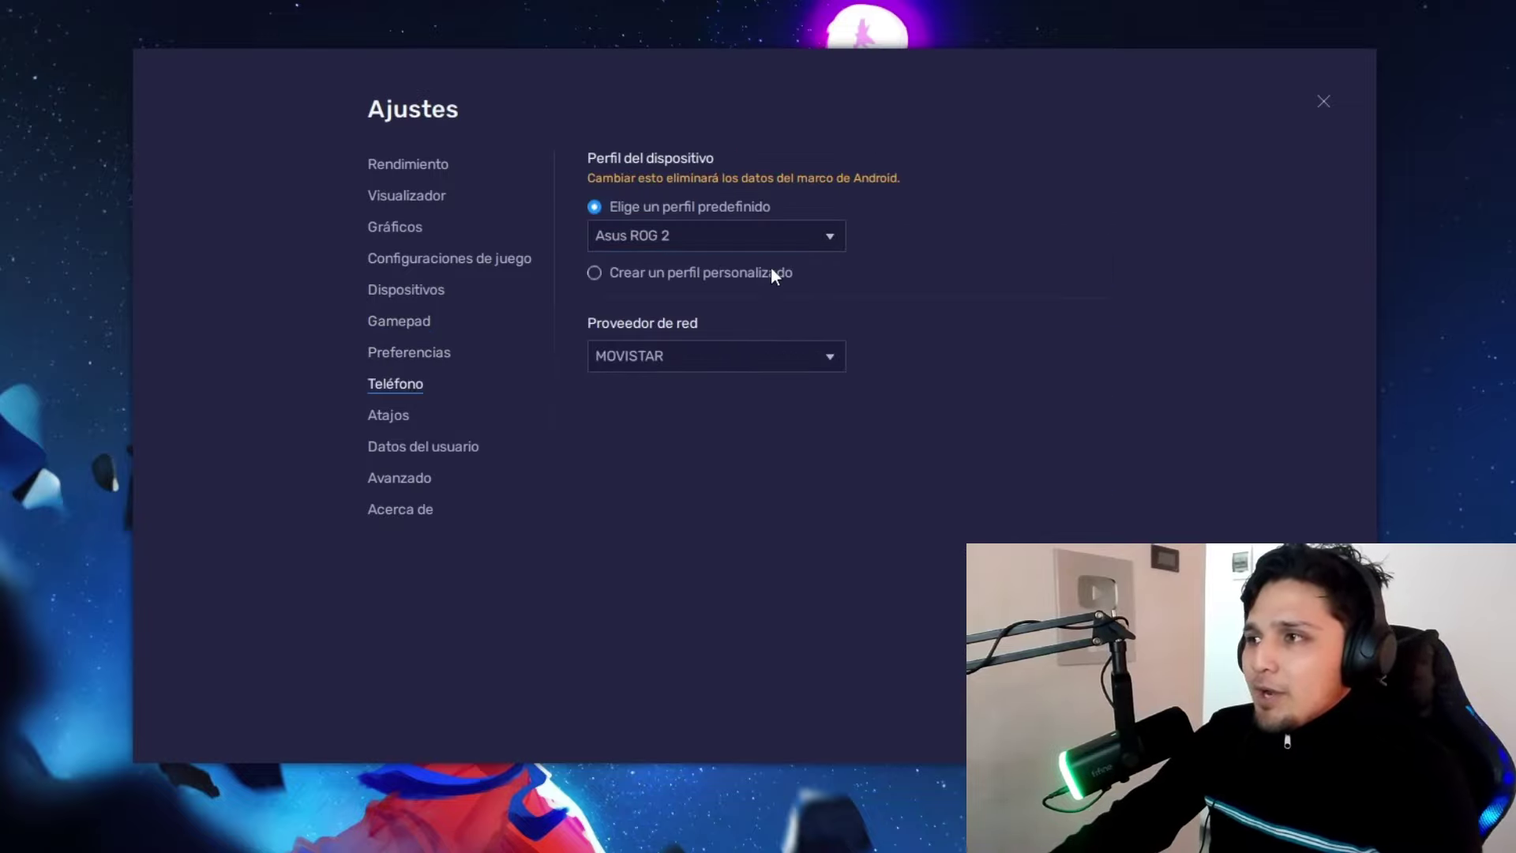
left_click(1324, 103)
- Launch Aurora Store from the system apps folder and search for 'free'
left_click_drag(947, 73, 867, 59)
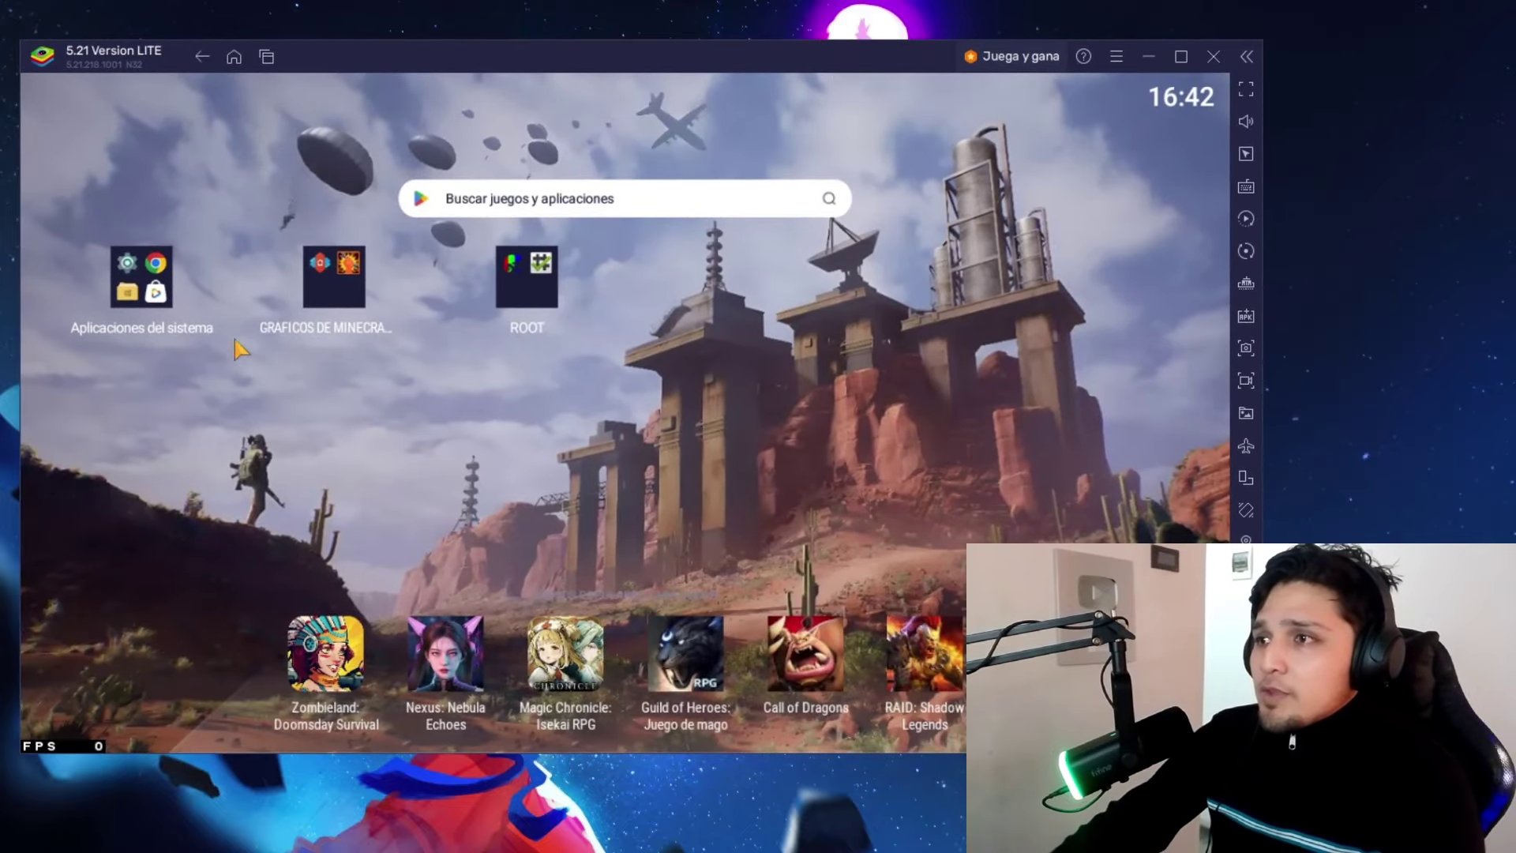
left_click(162, 304)
left_click(744, 415)
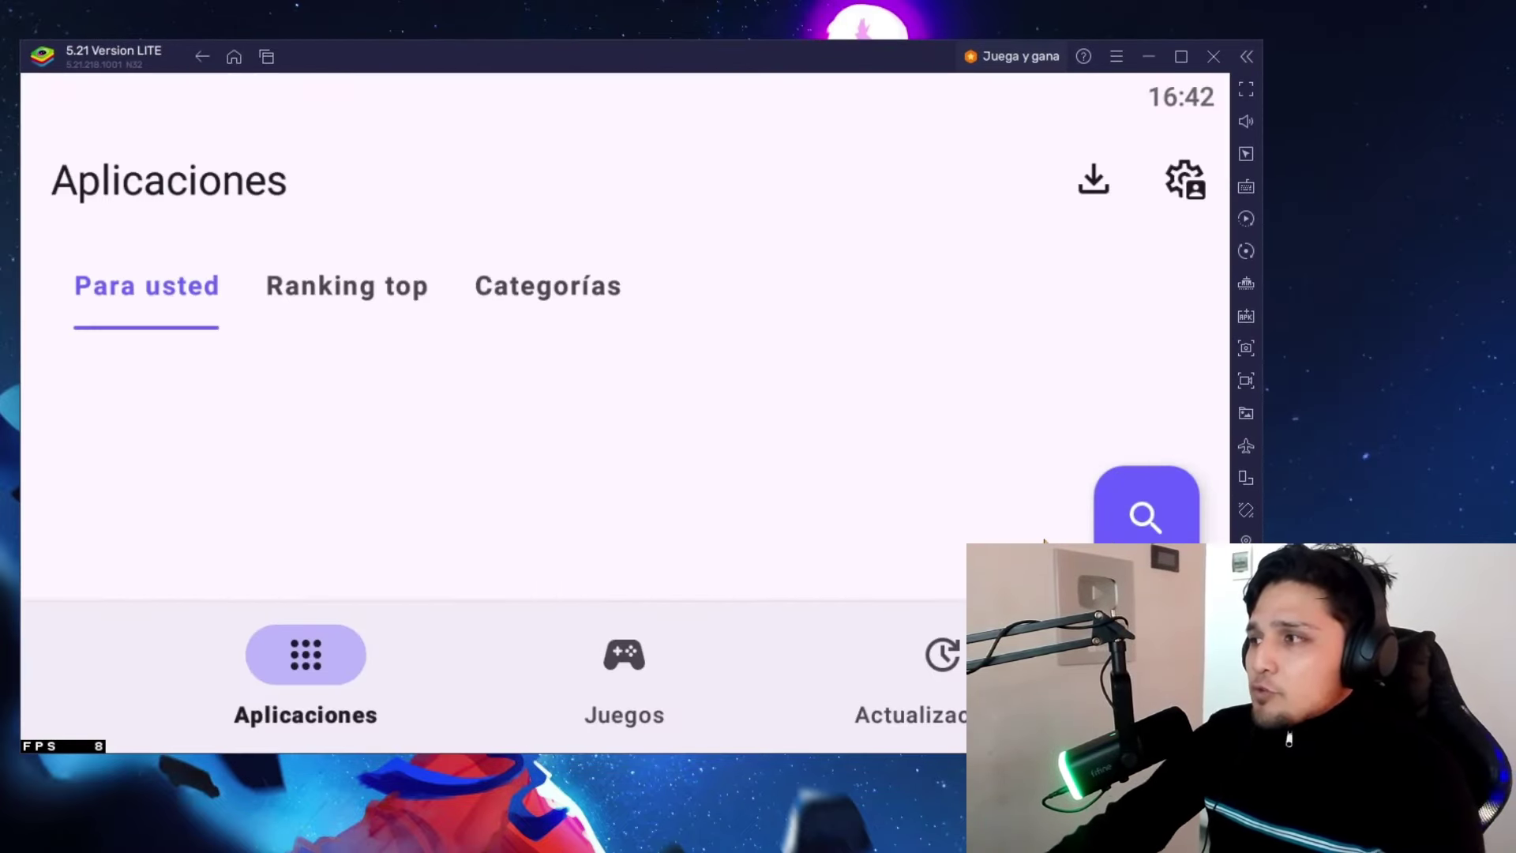
left_click(1146, 517)
type("fr")
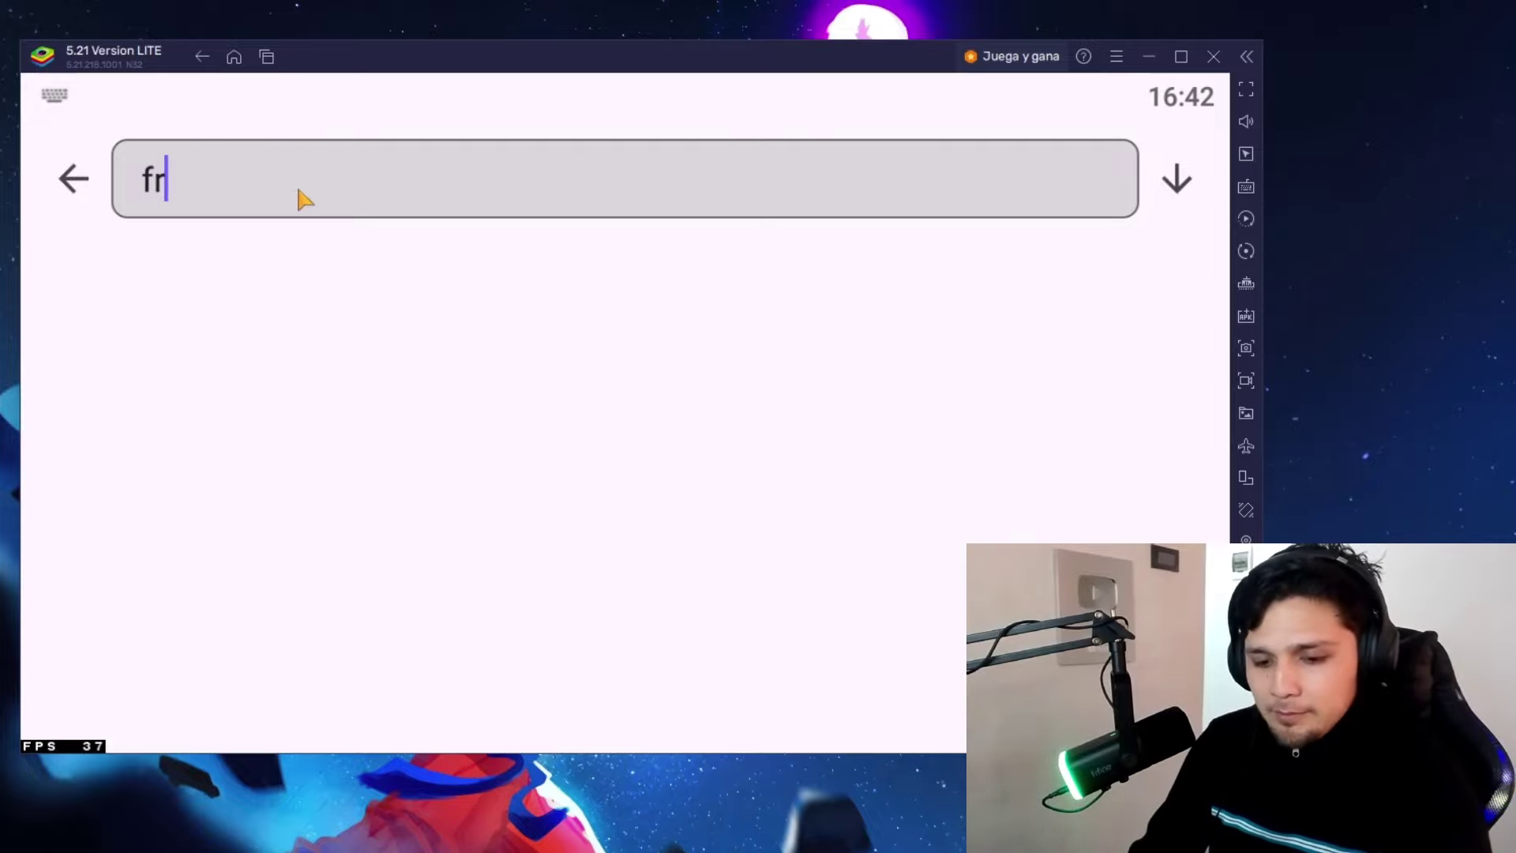
type("ee")
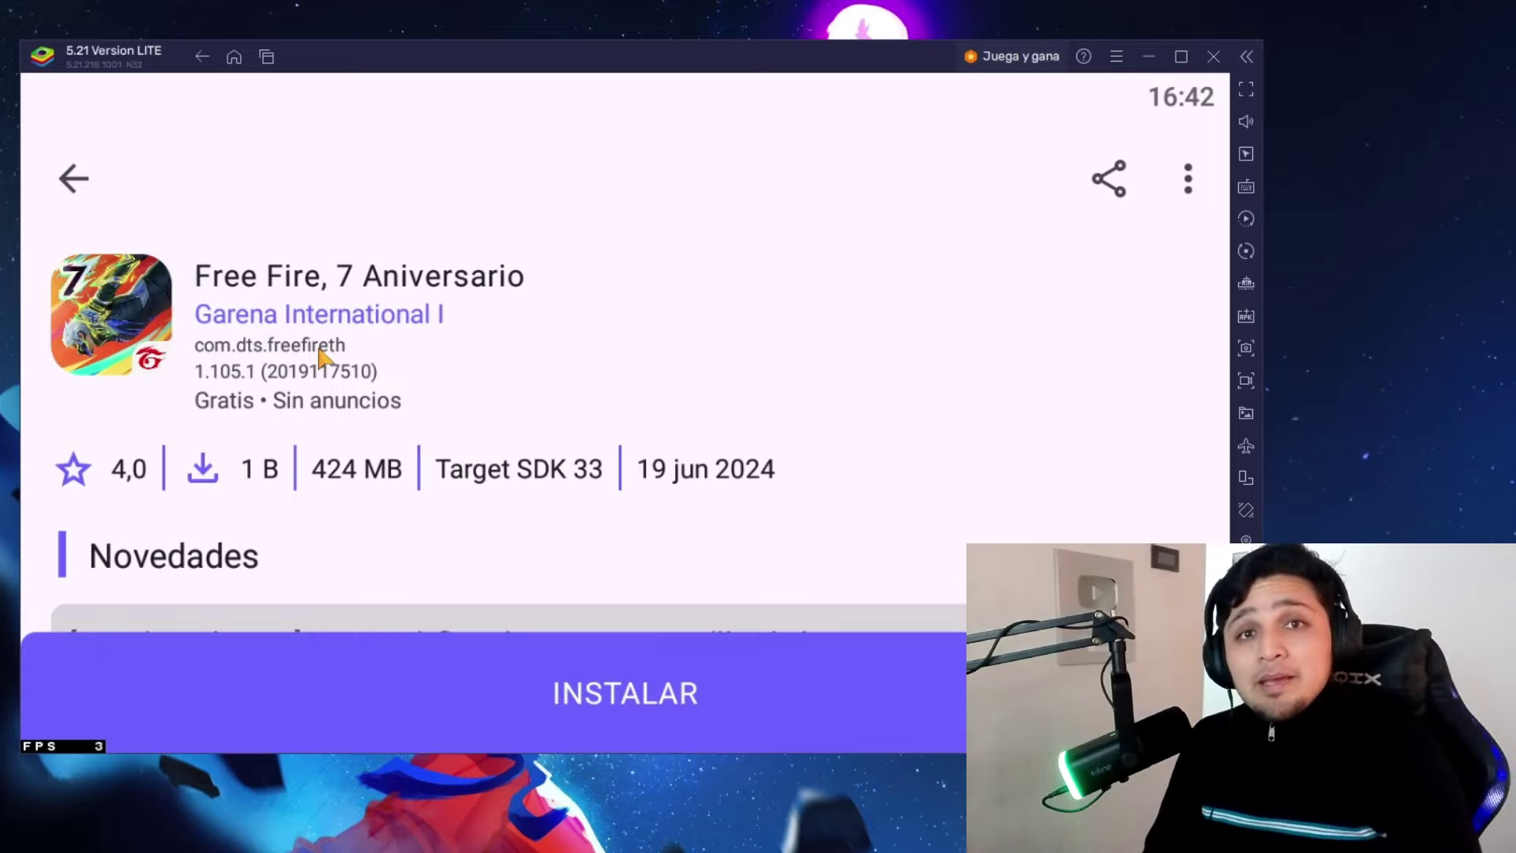
- Install Free Fire from Aurora Store with storage access allowed, then clear all recent apps
left_click(677, 693)
left_click(782, 567)
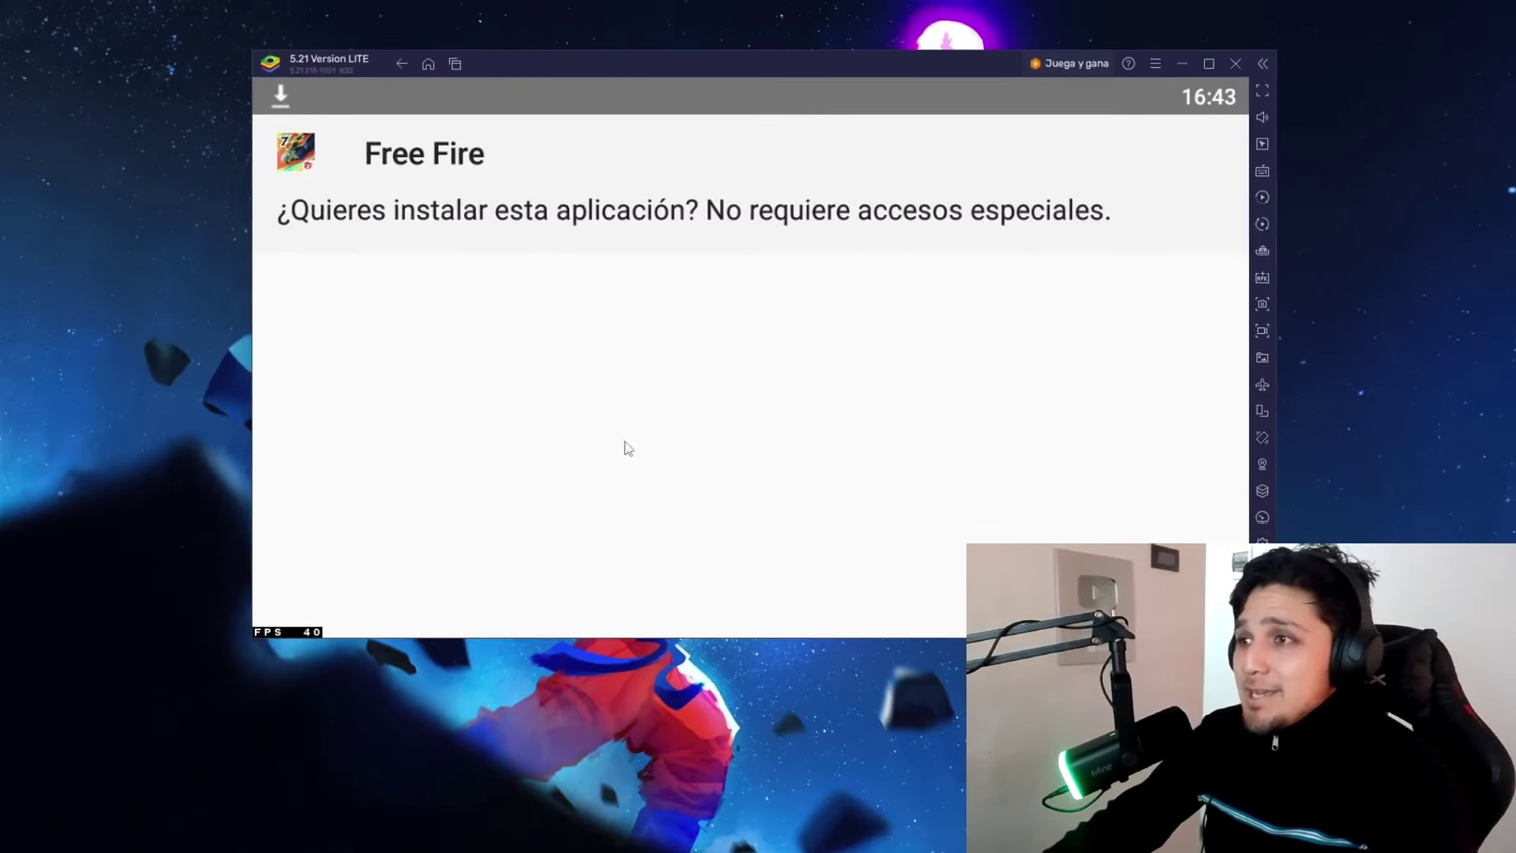
left_click(1162, 557)
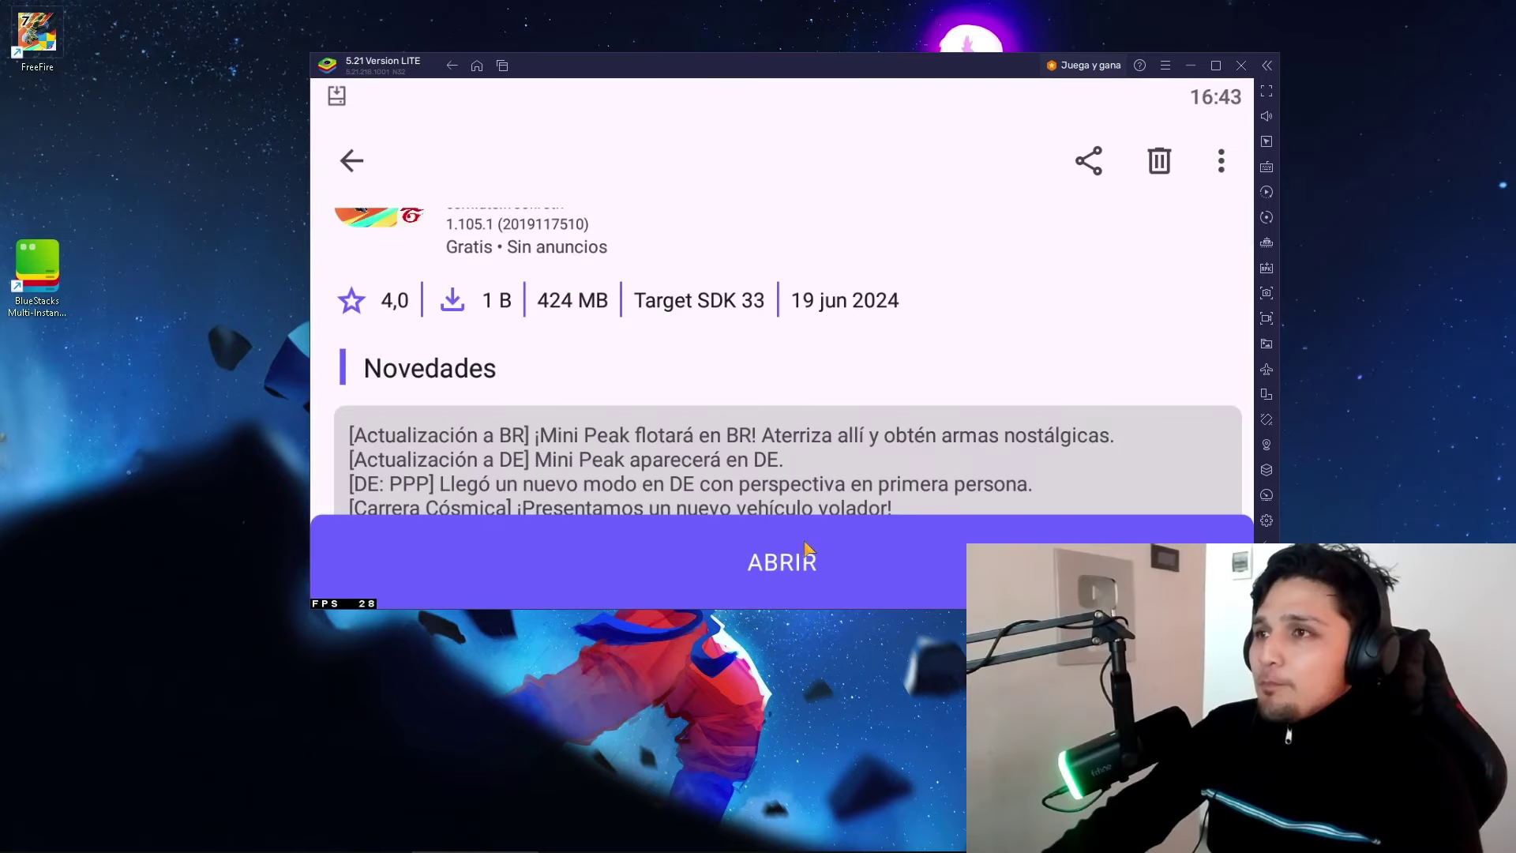
left_click(502, 65)
left_click(977, 149)
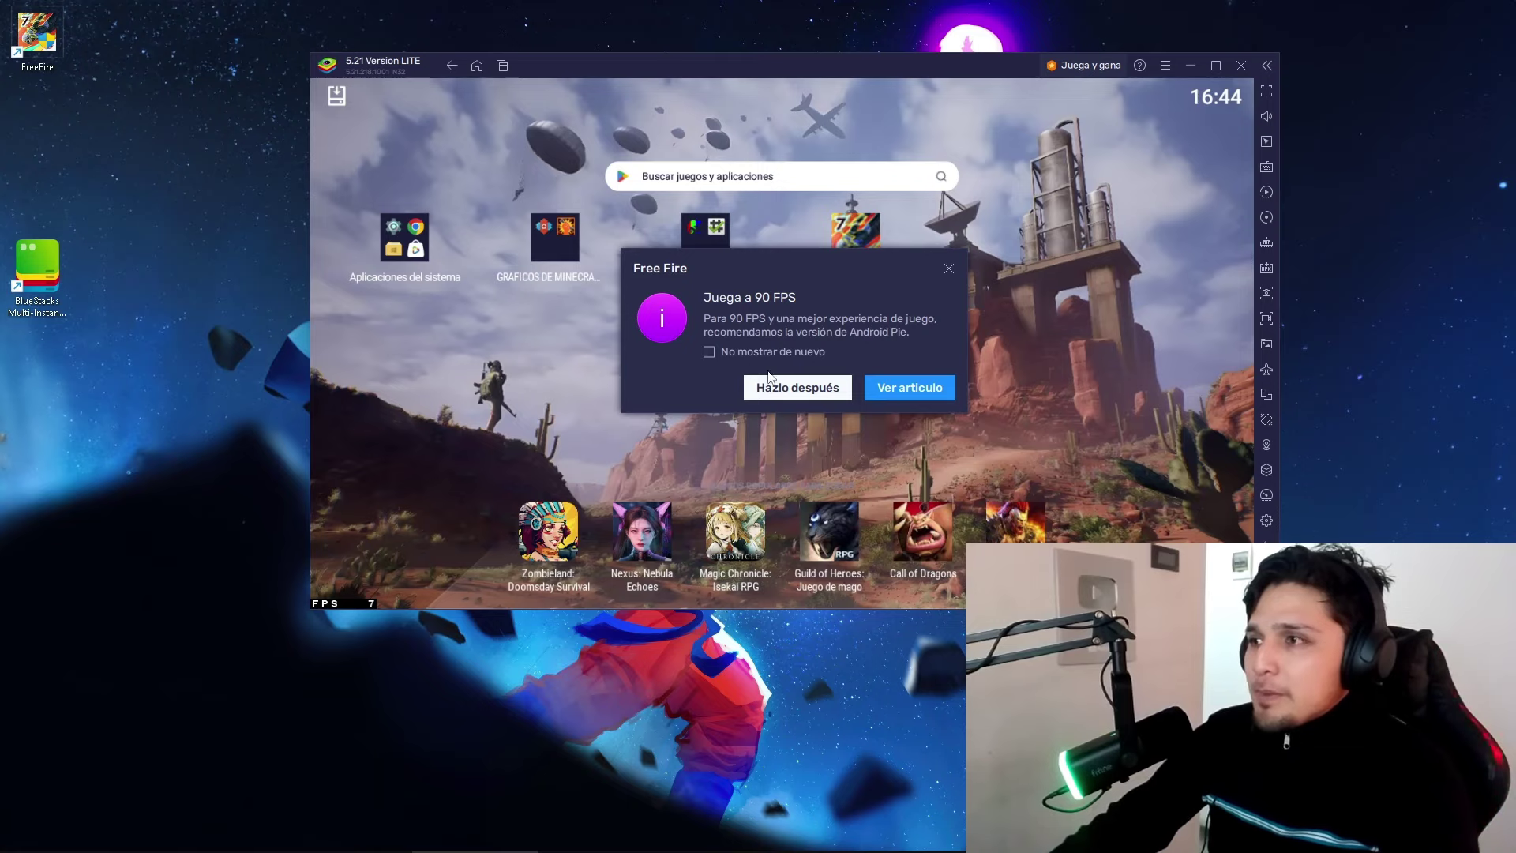
- Dismiss the 90 FPS notice permanently and let Free Fire start with its requested permission granted
left_click(708, 352)
left_click(798, 387)
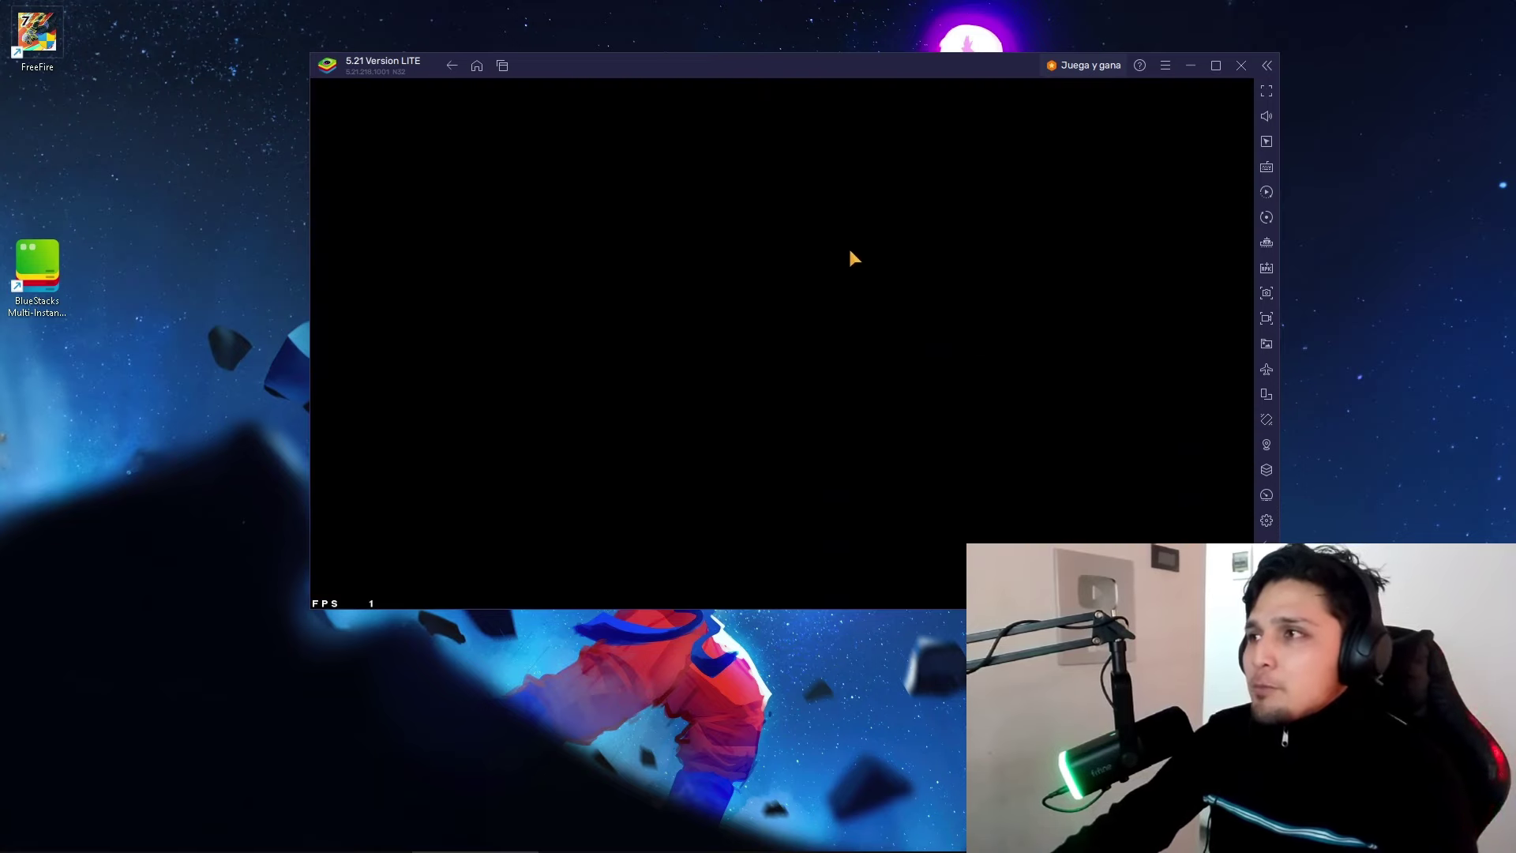
left_click_drag(950, 72, 900, 78)
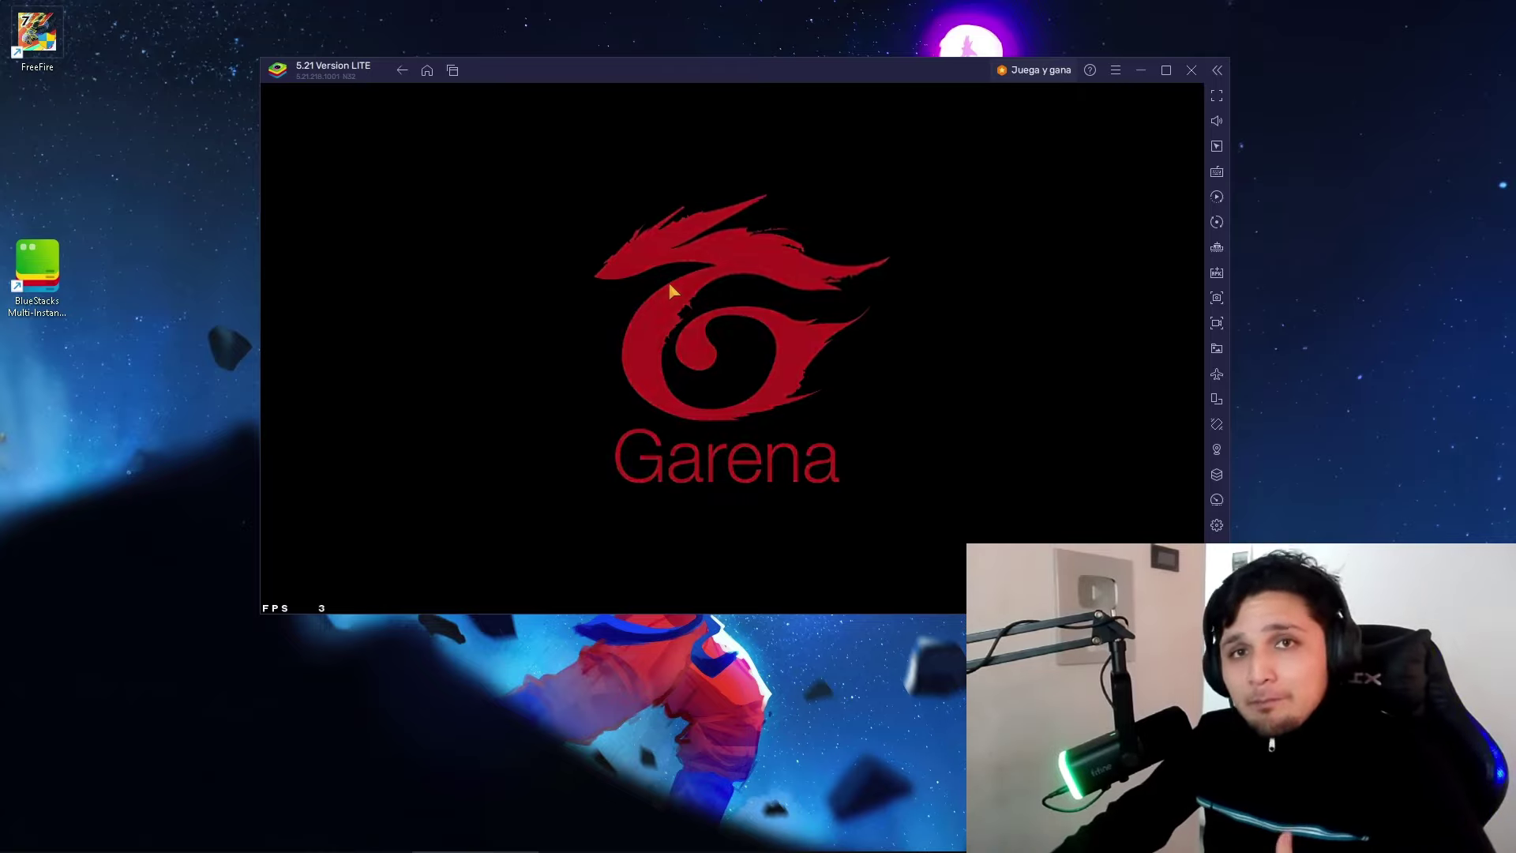
left_click(871, 445)
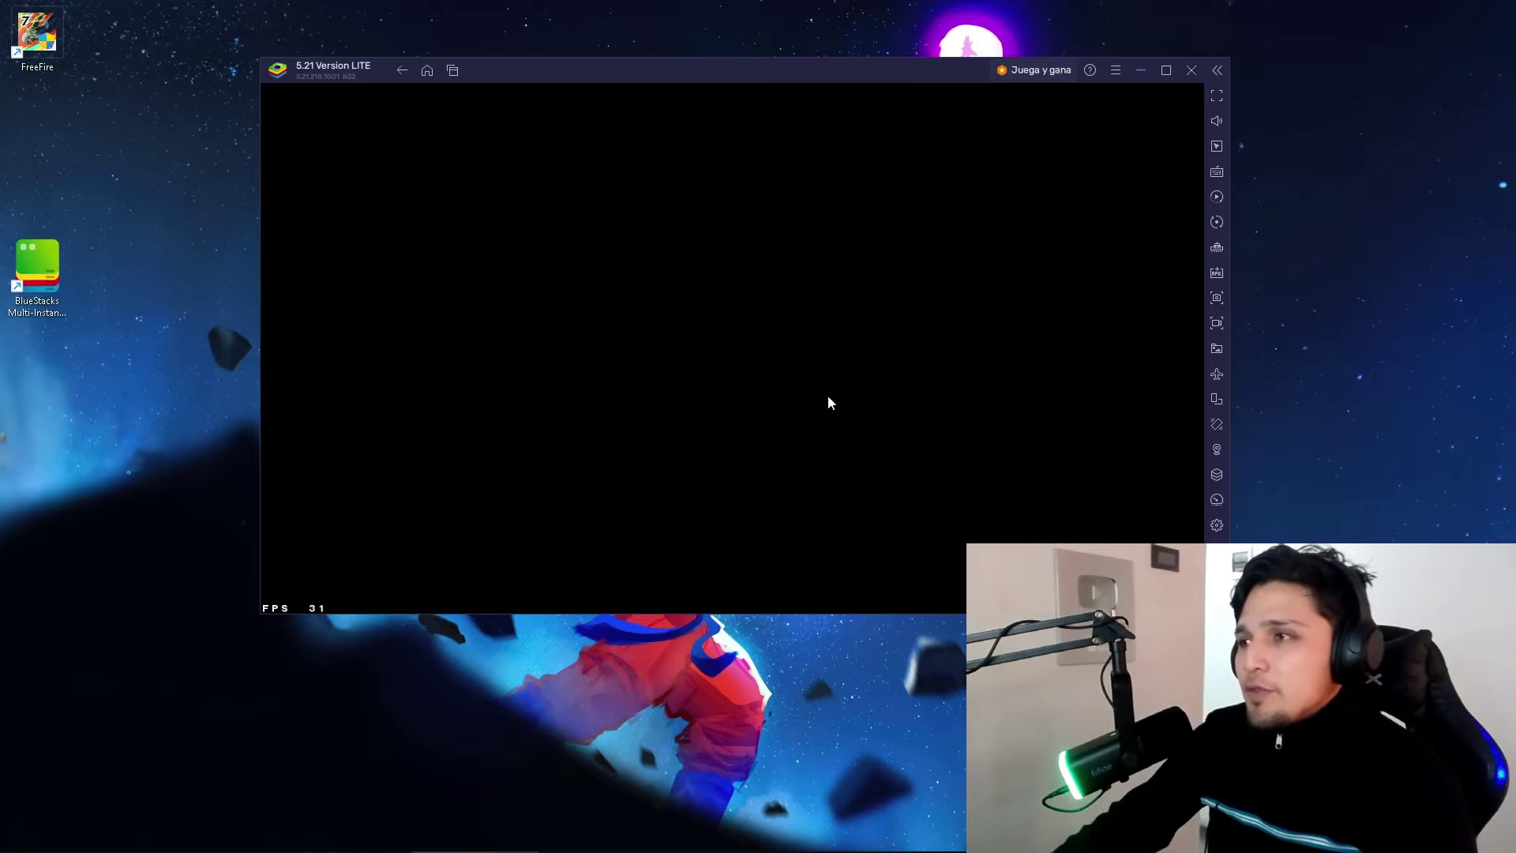
left_click(869, 448)
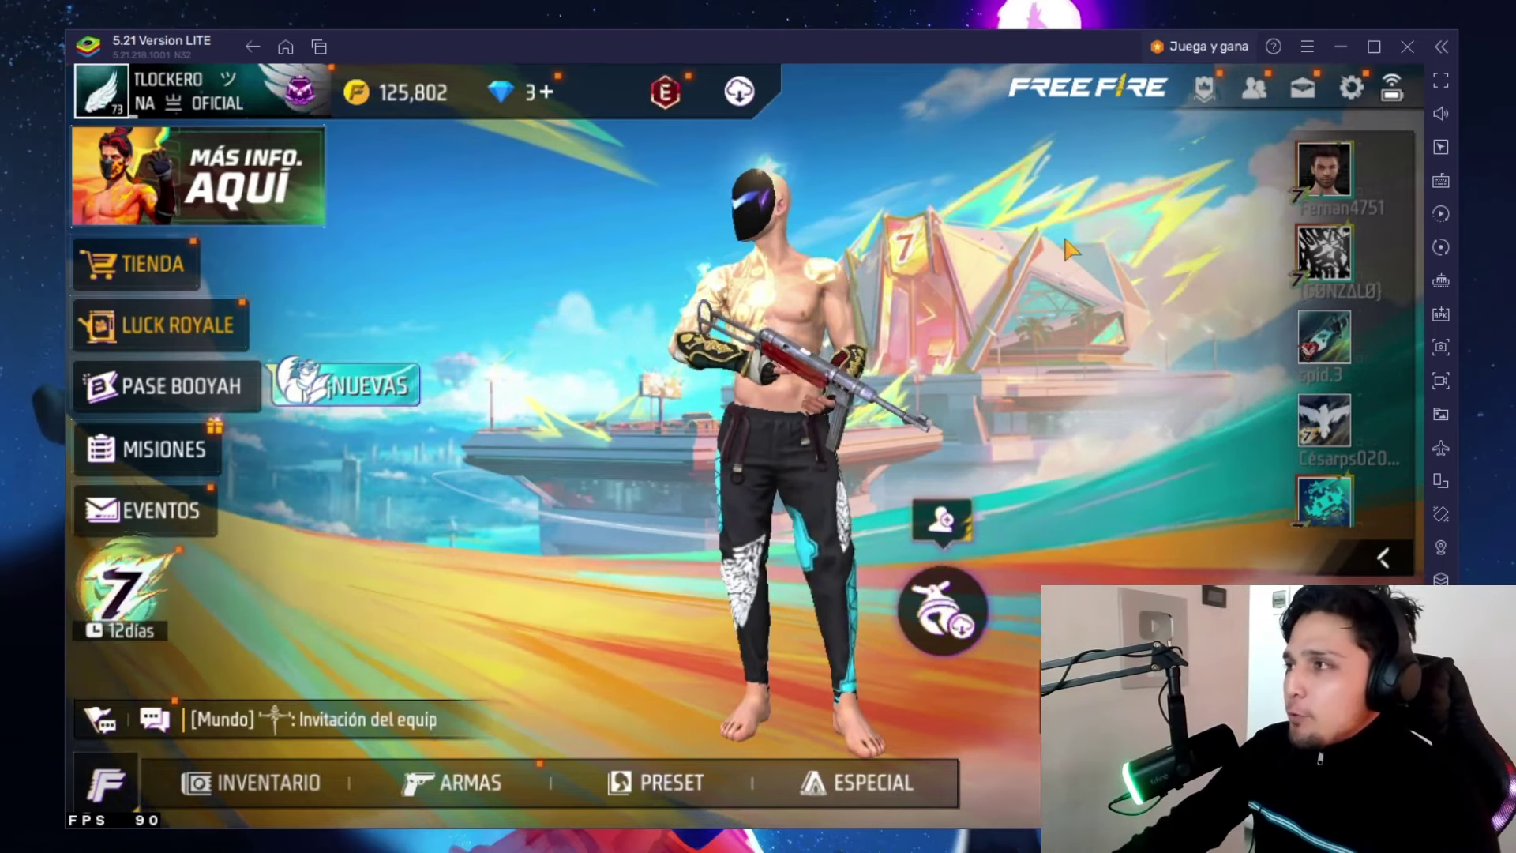
- Review Free Fire's Sensibilidad and Controles settings, then collapse the HUD editor's preset panel
left_click(1349, 89)
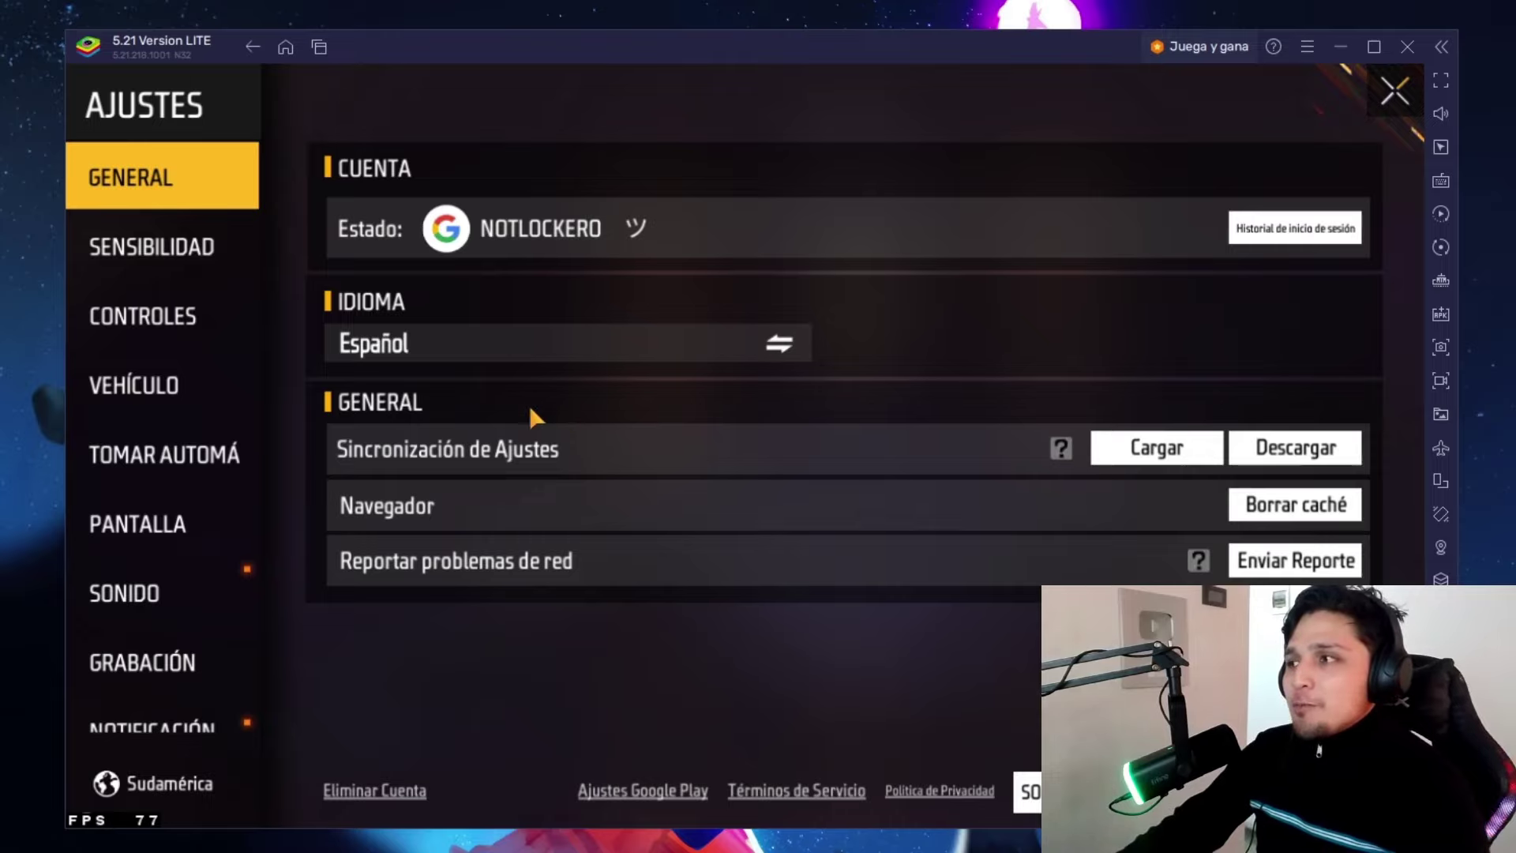
left_click(173, 257)
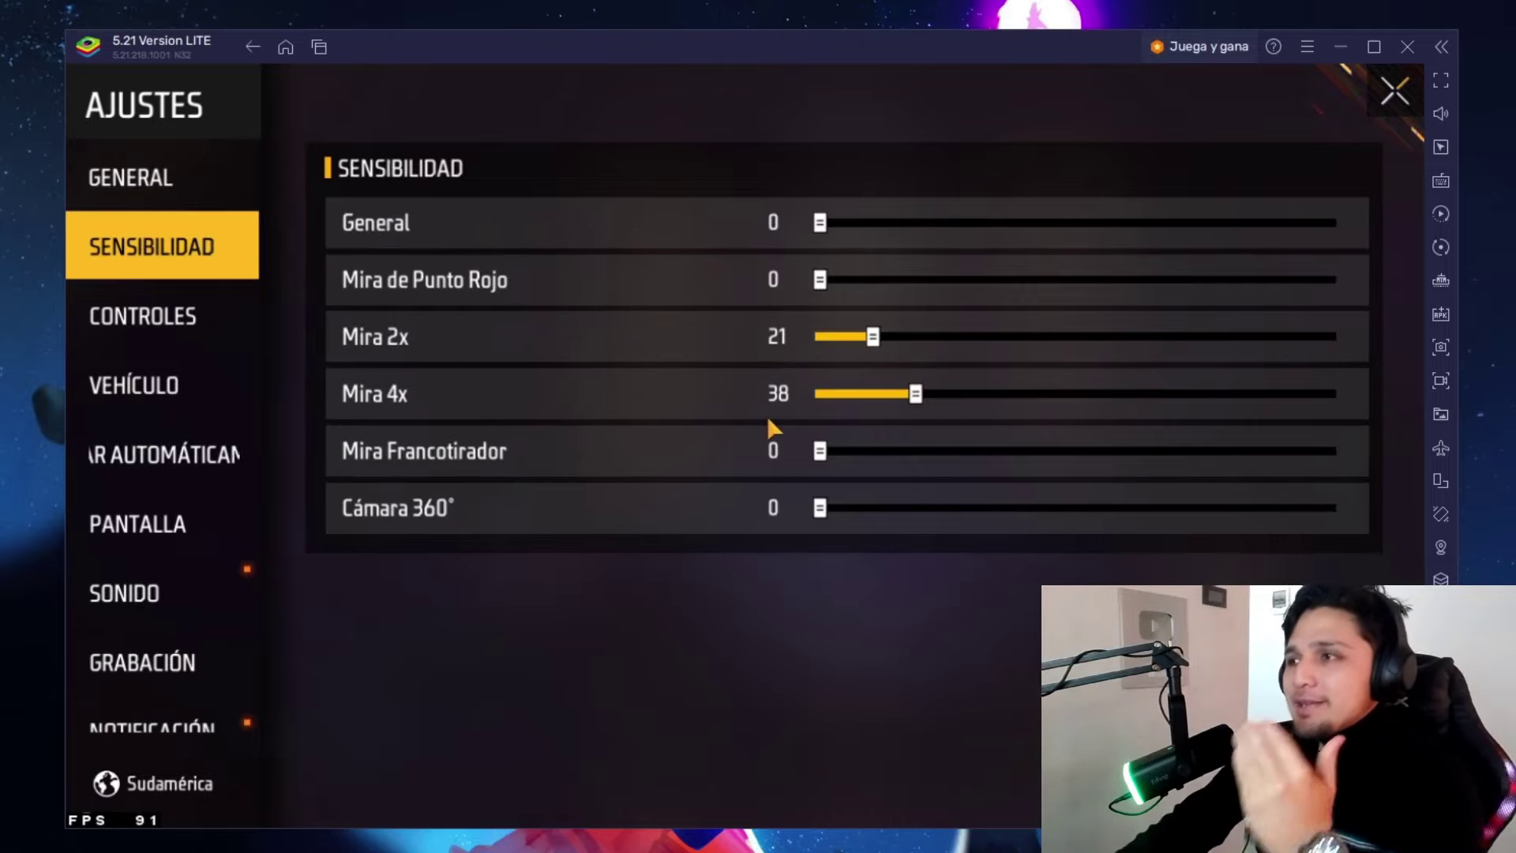
left_click(154, 330)
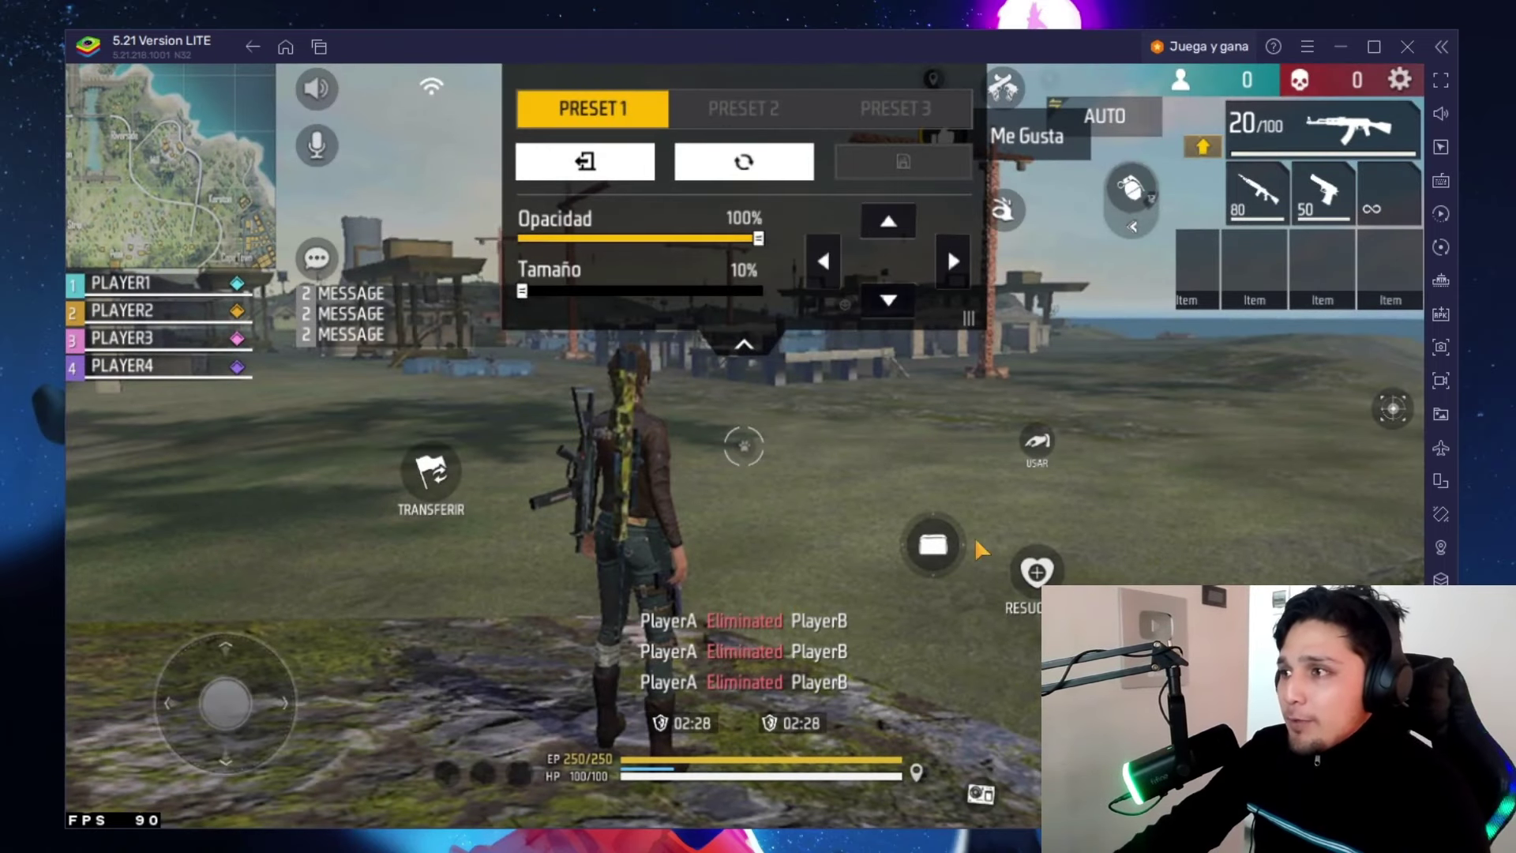
left_click(744, 344)
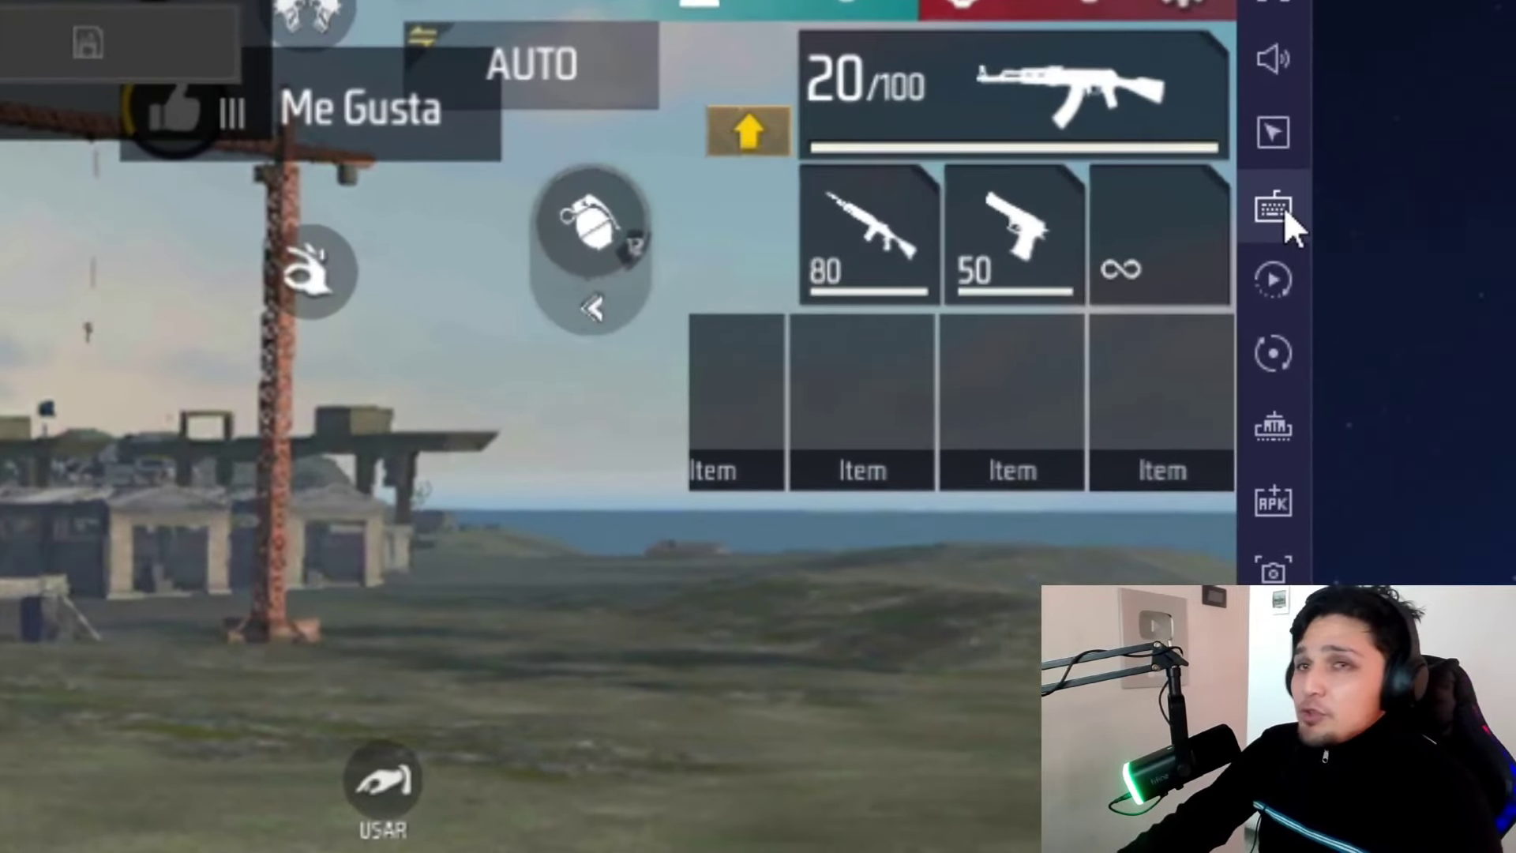
- In BlueStacks' controls editor, inspect the V aim control's settings (X 3.50, Y 1.30) and close them
left_click(1285, 207)
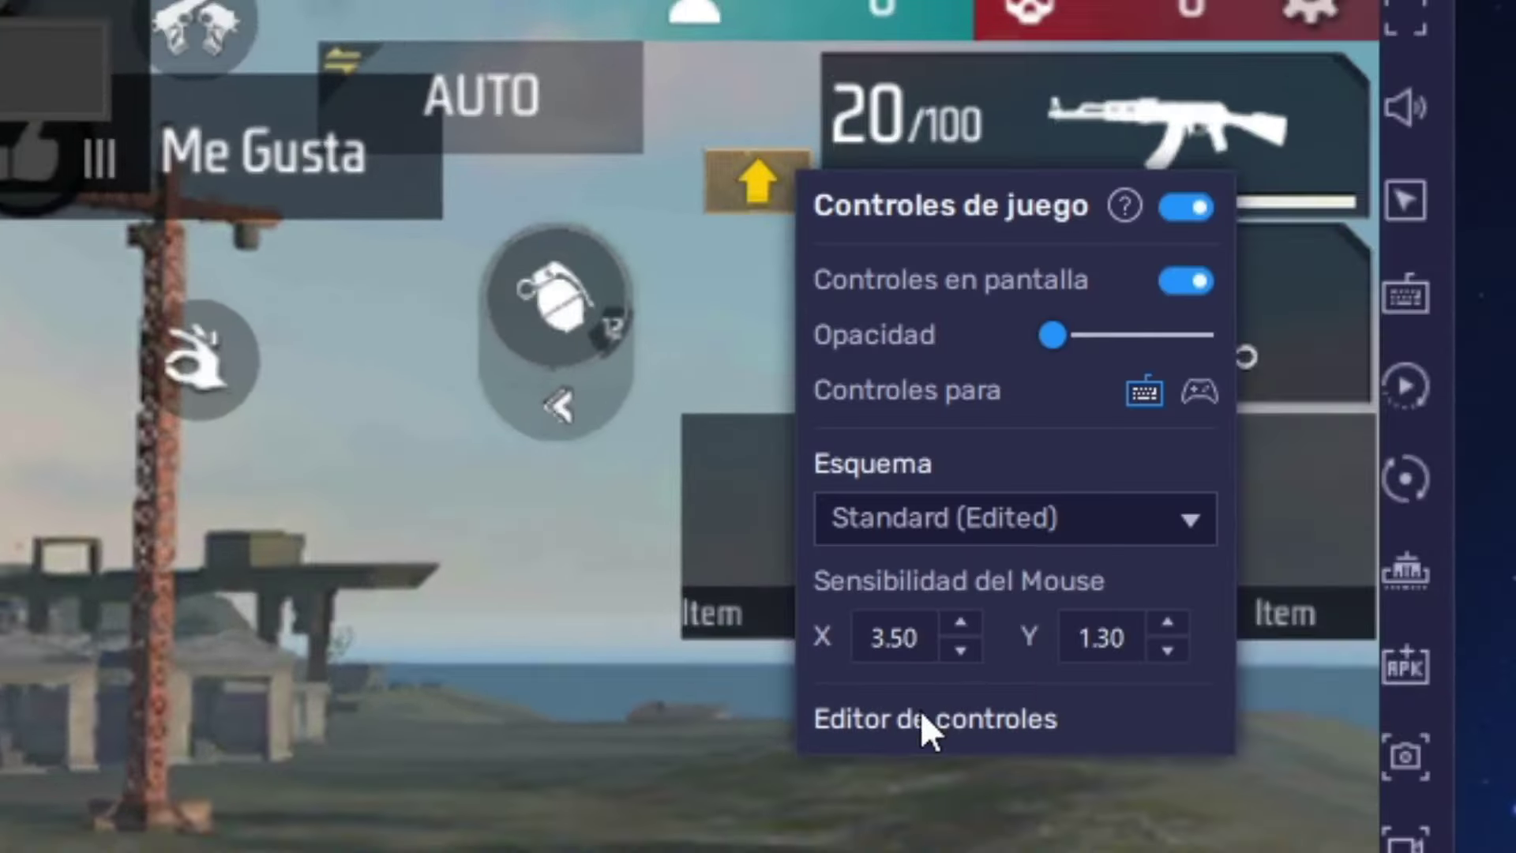
left_click(922, 715)
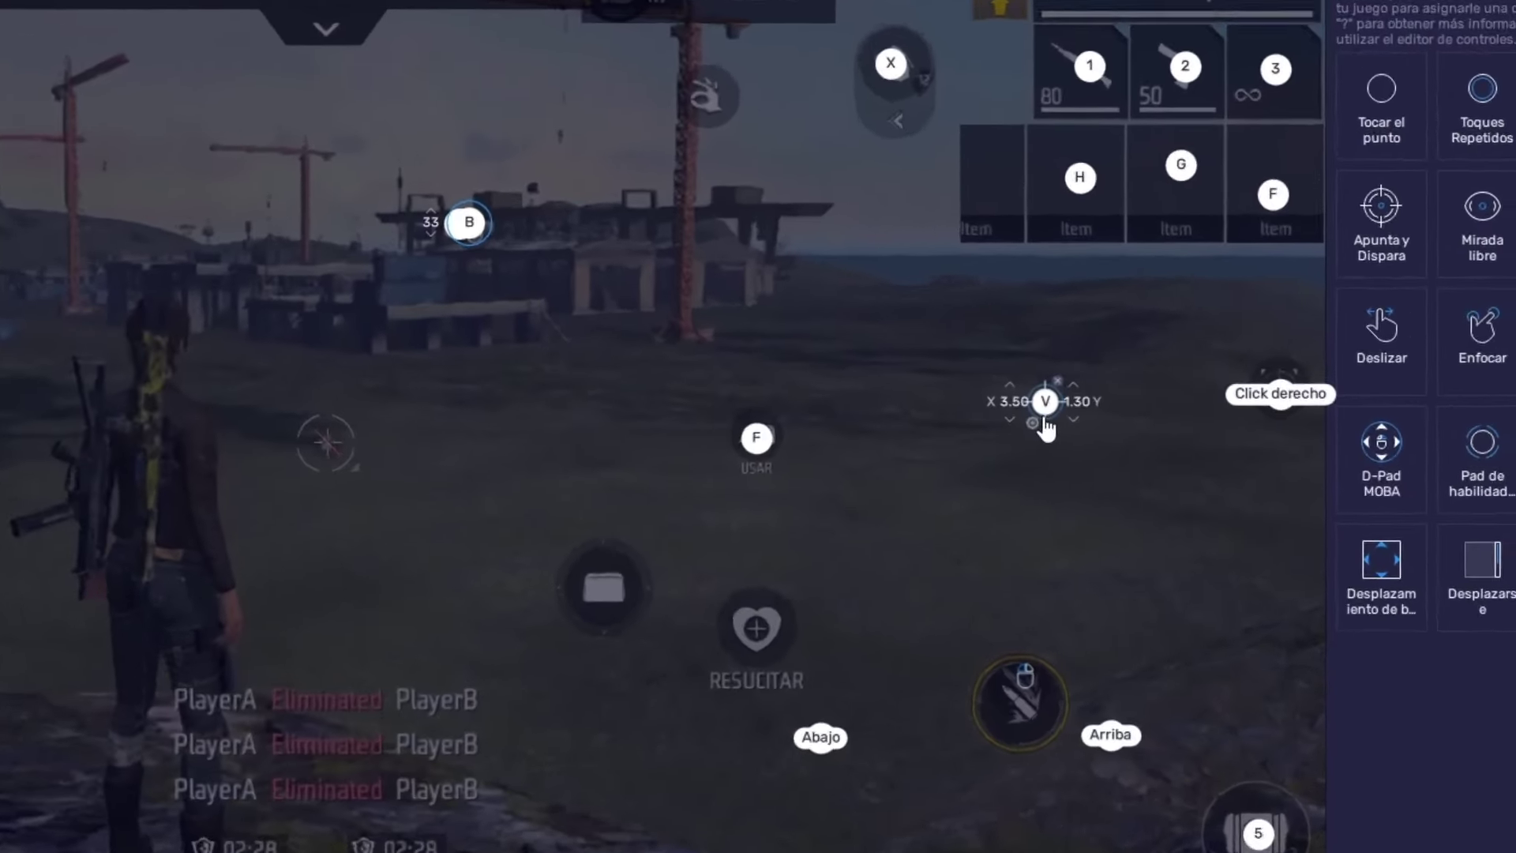
left_click(1127, 424)
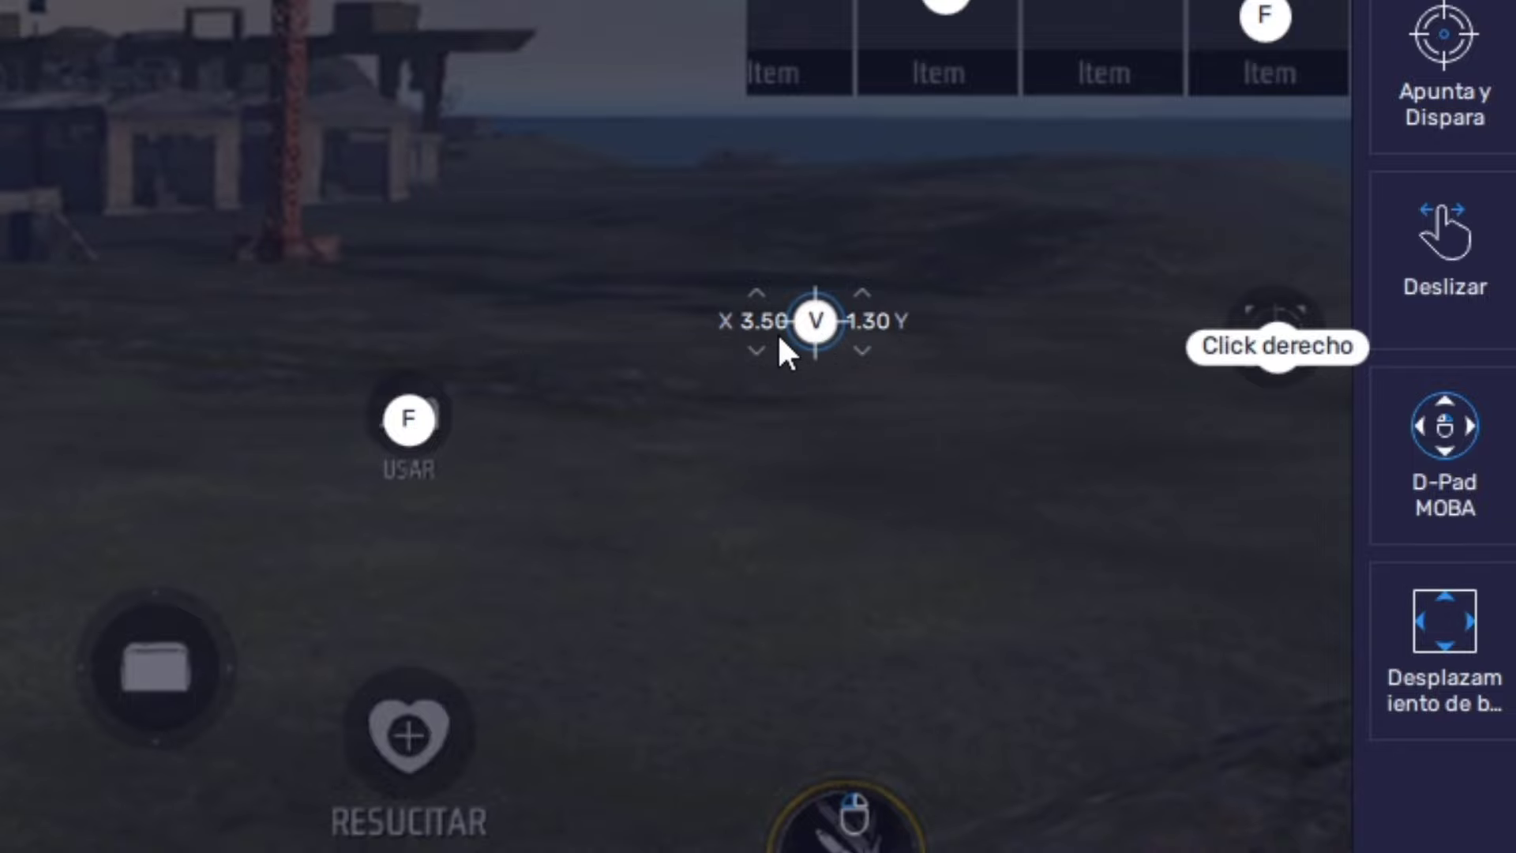
left_click(799, 326)
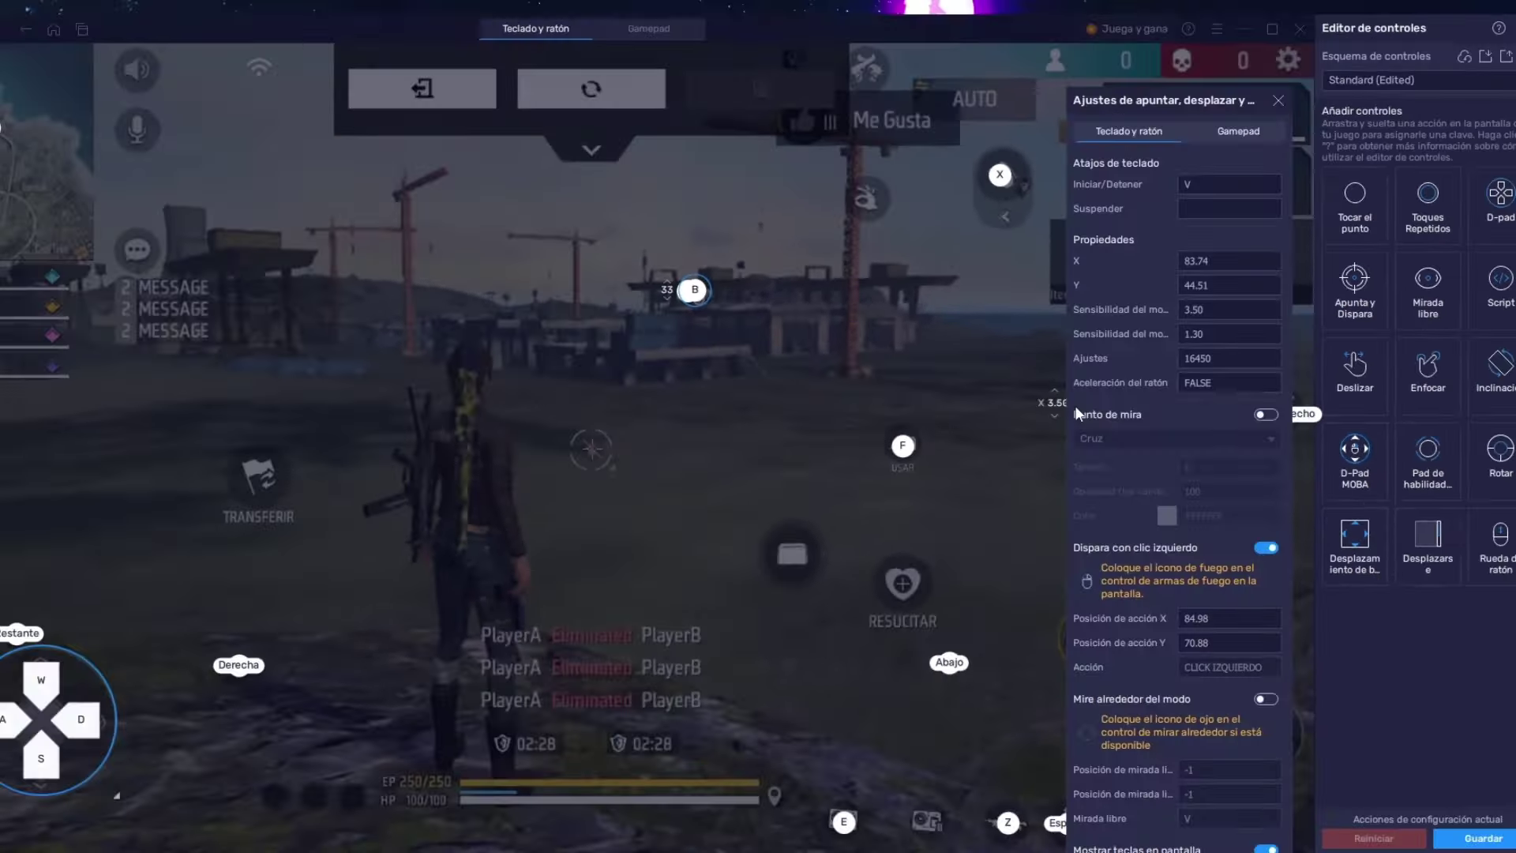
left_click(1189, 251)
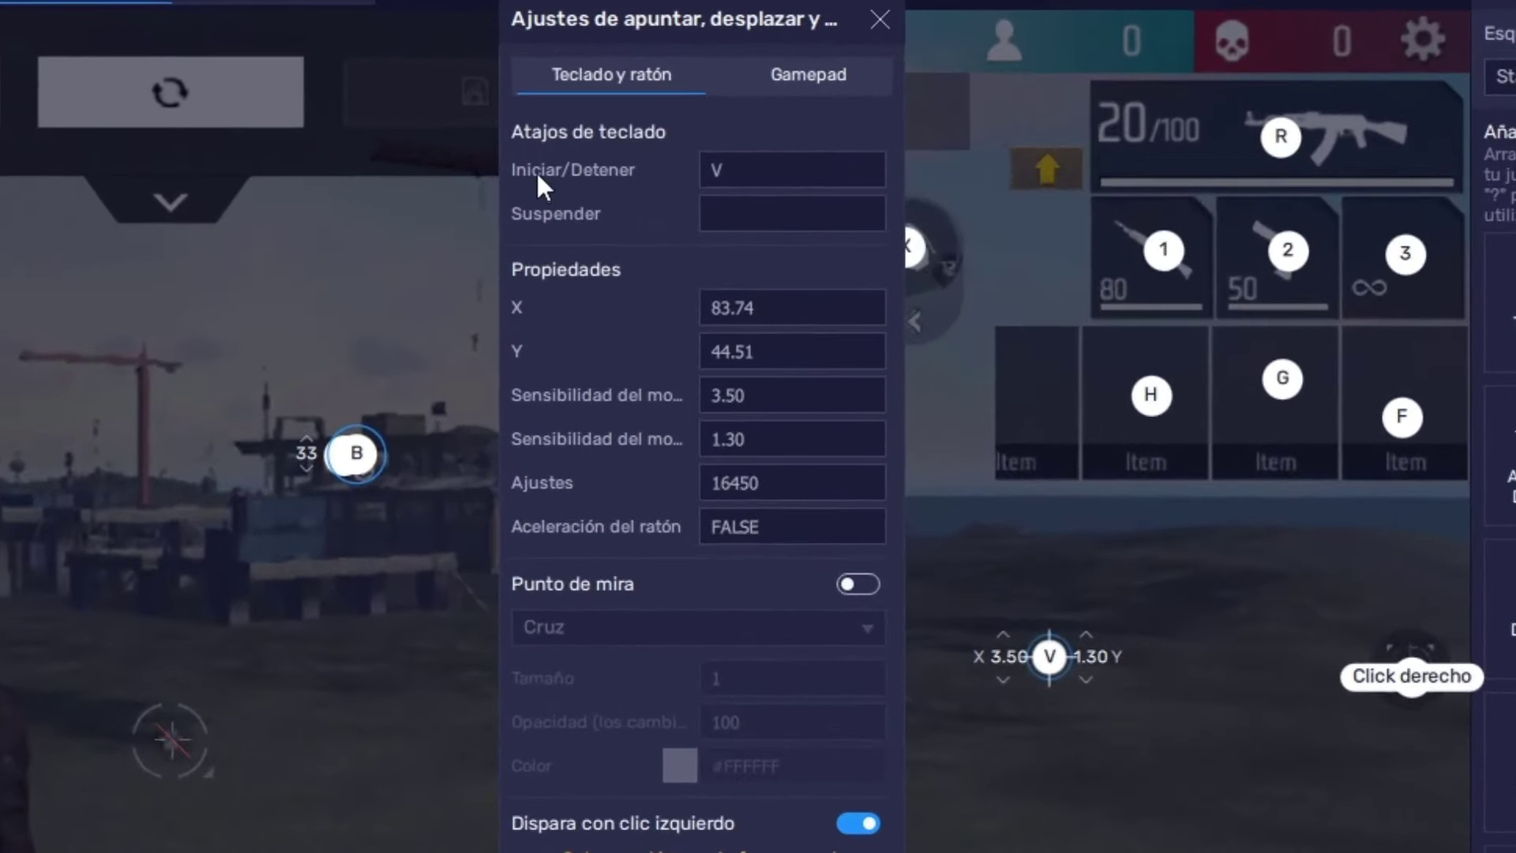
left_click(744, 168)
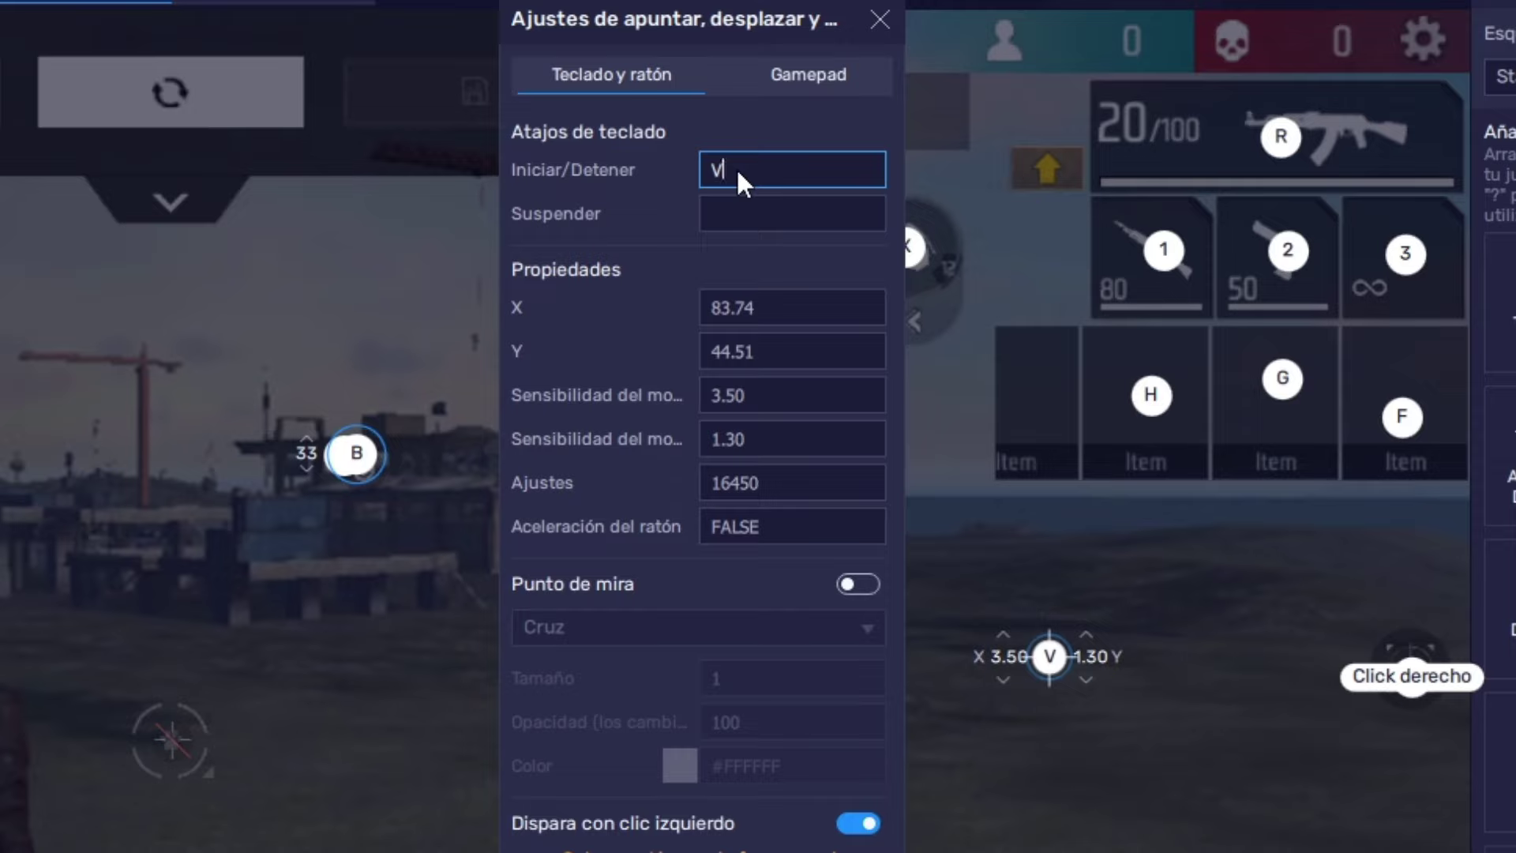
left_click(752, 215)
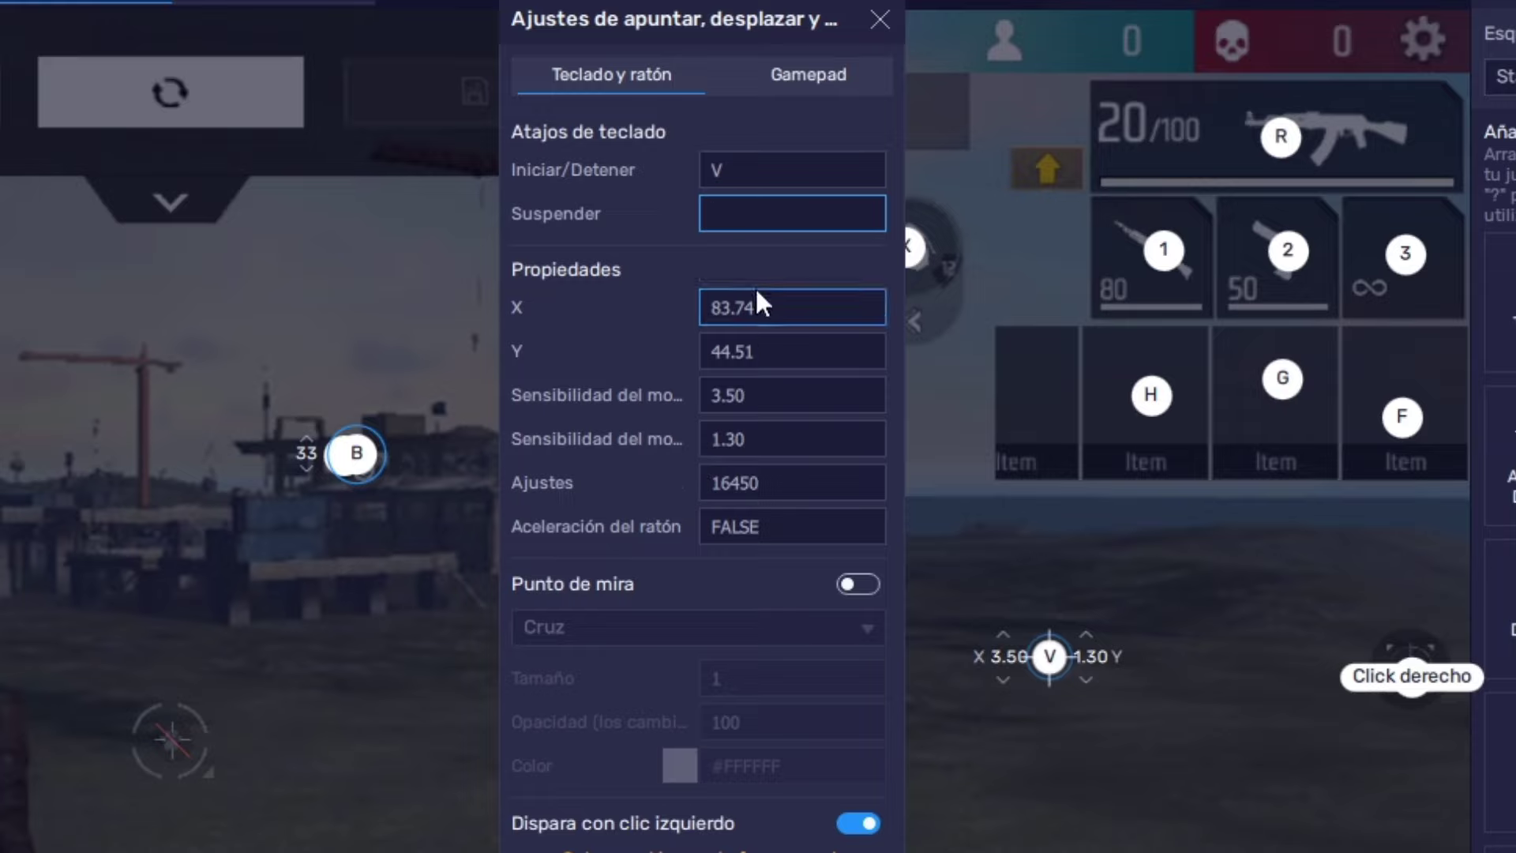
left_click(889, 19)
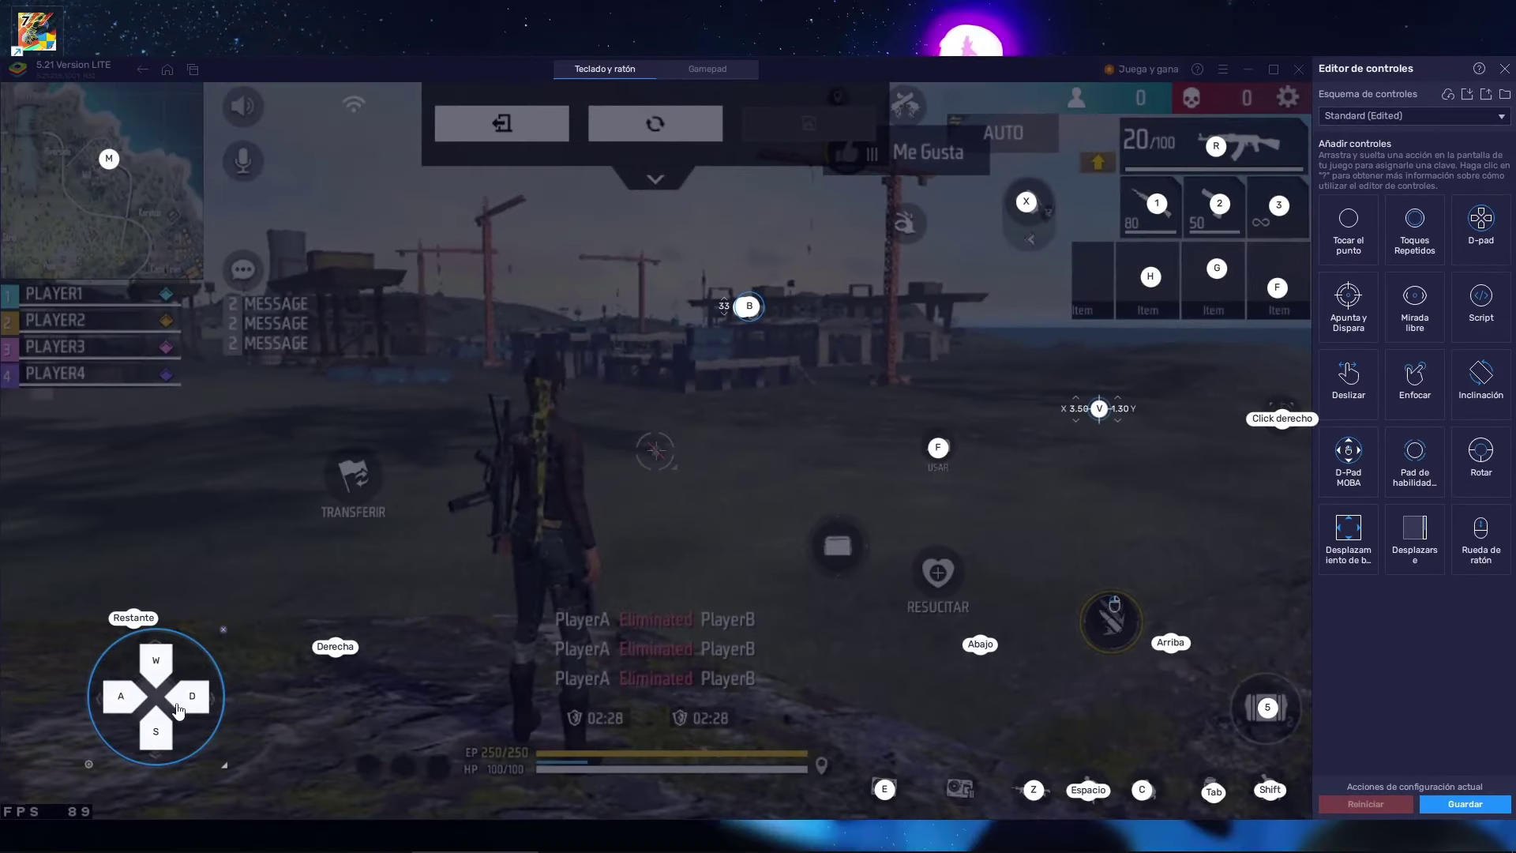
- Edit the movement D-pad's Velocidad value and set its Tiempo de activación to 10
left_click(176, 715)
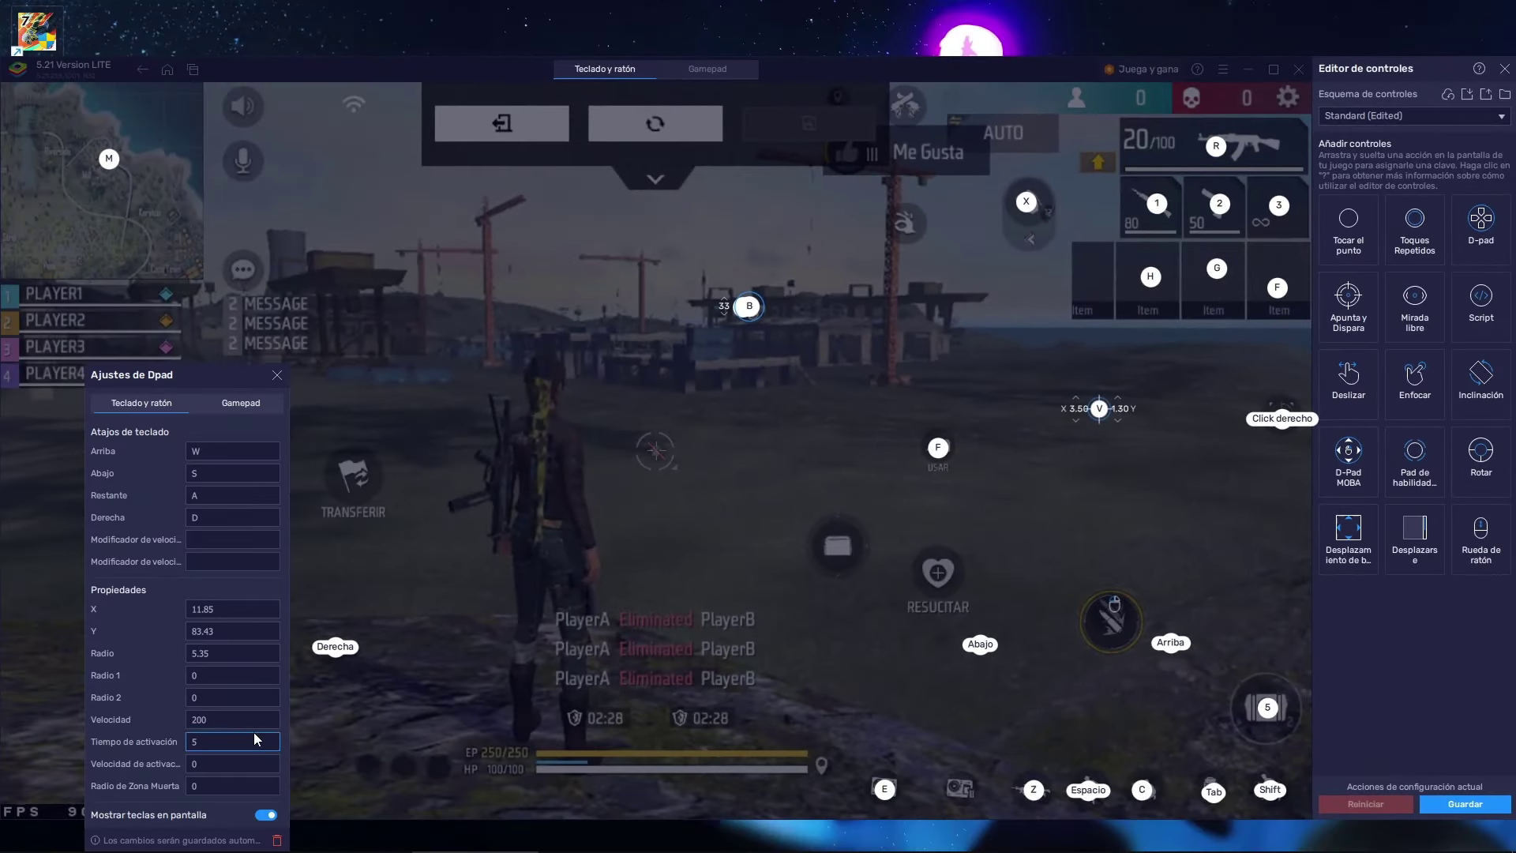
left_click(202, 720)
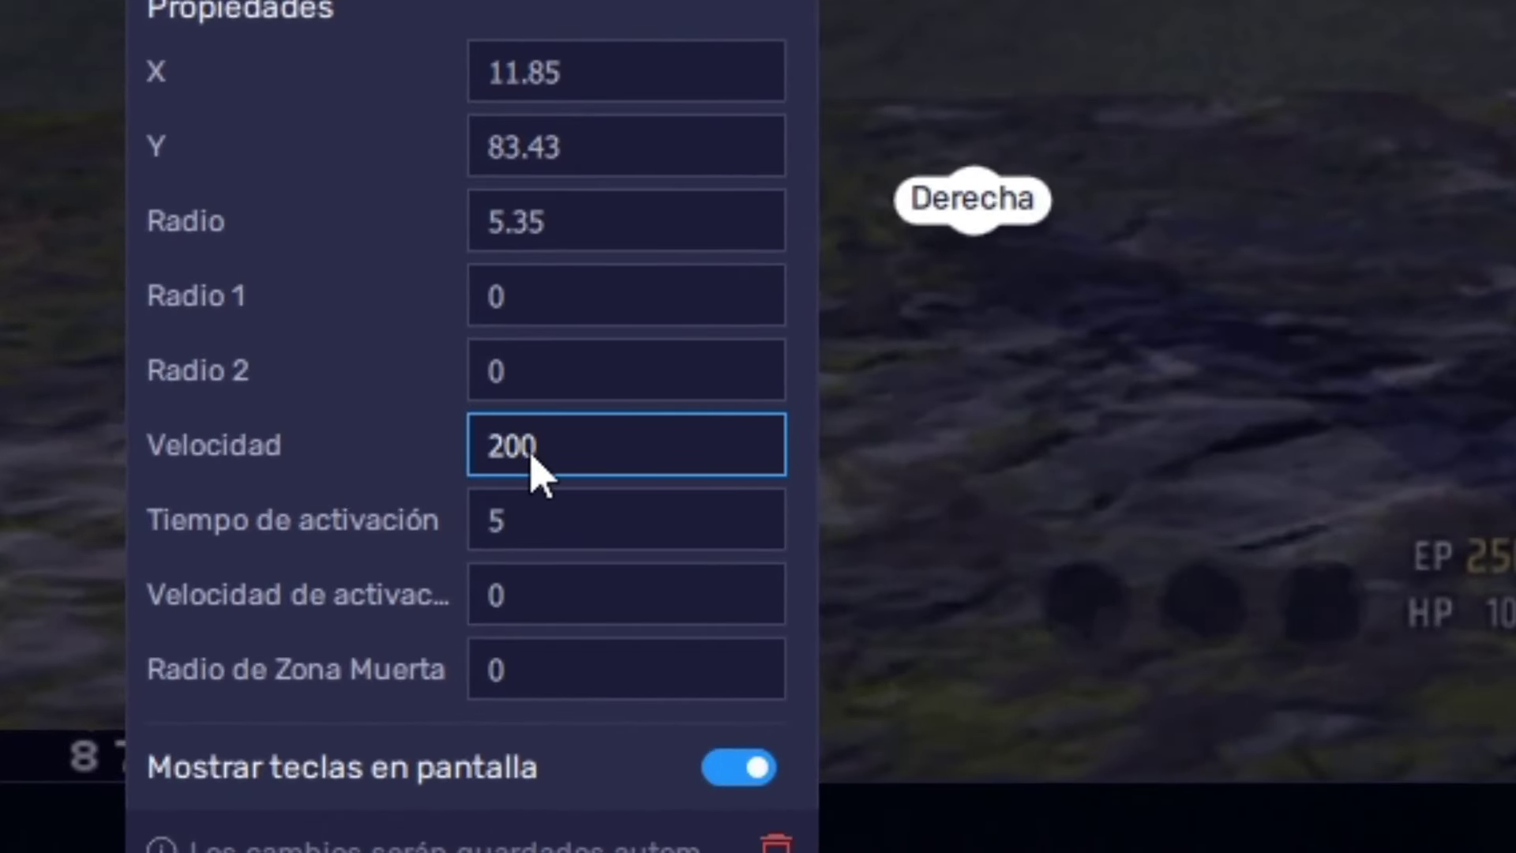
key("BackSpace")
type("8")
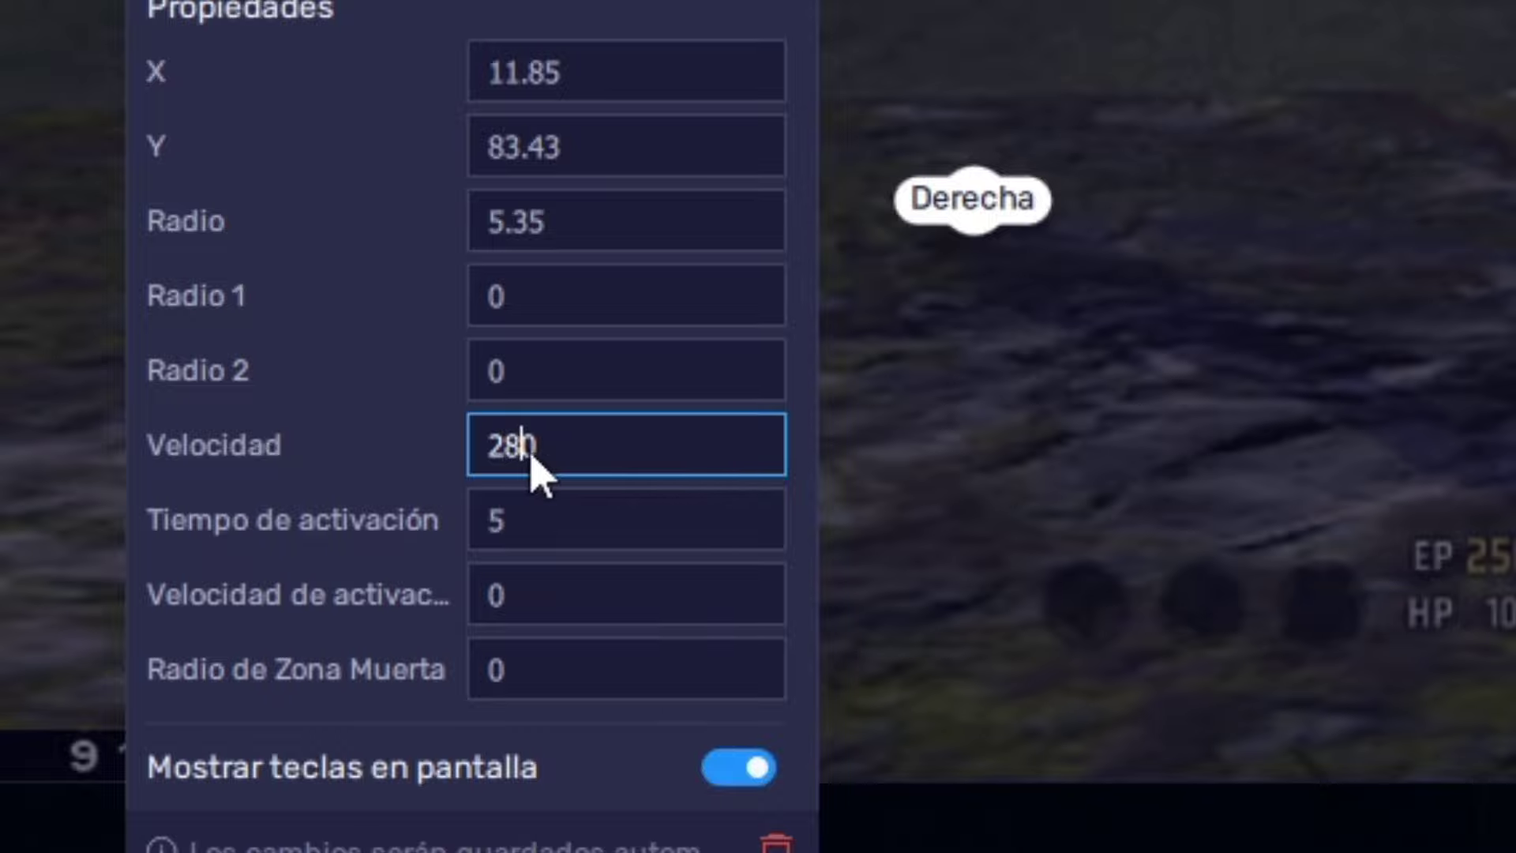
left_click(526, 539)
key("BackSpace")
type("10")
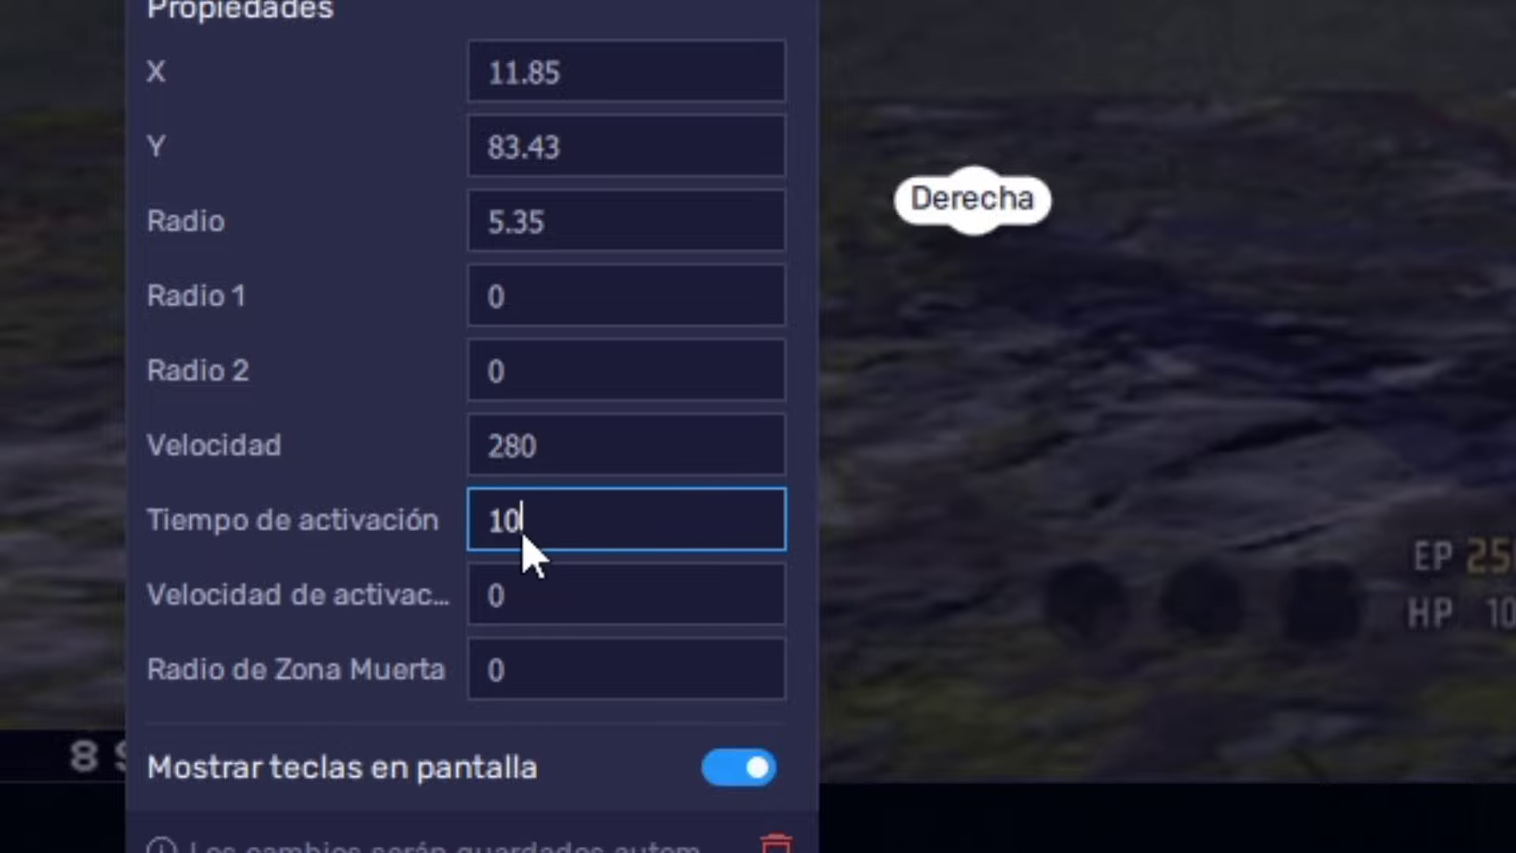
left_click(993, 519)
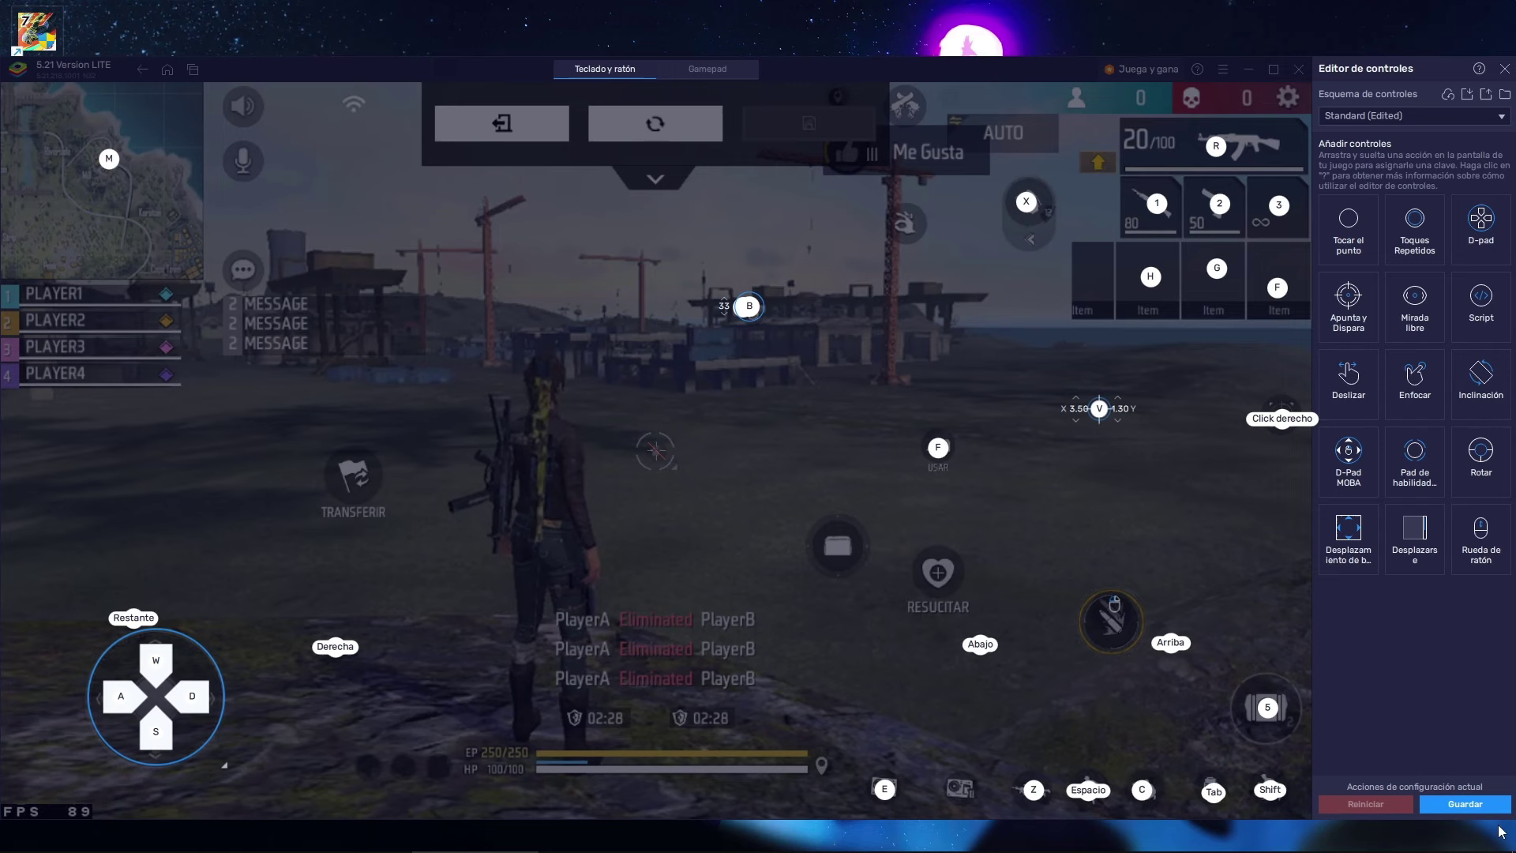
- Save the edited control layout, exit the HUD editor and return to Free Fire's lobby
left_click(1465, 804)
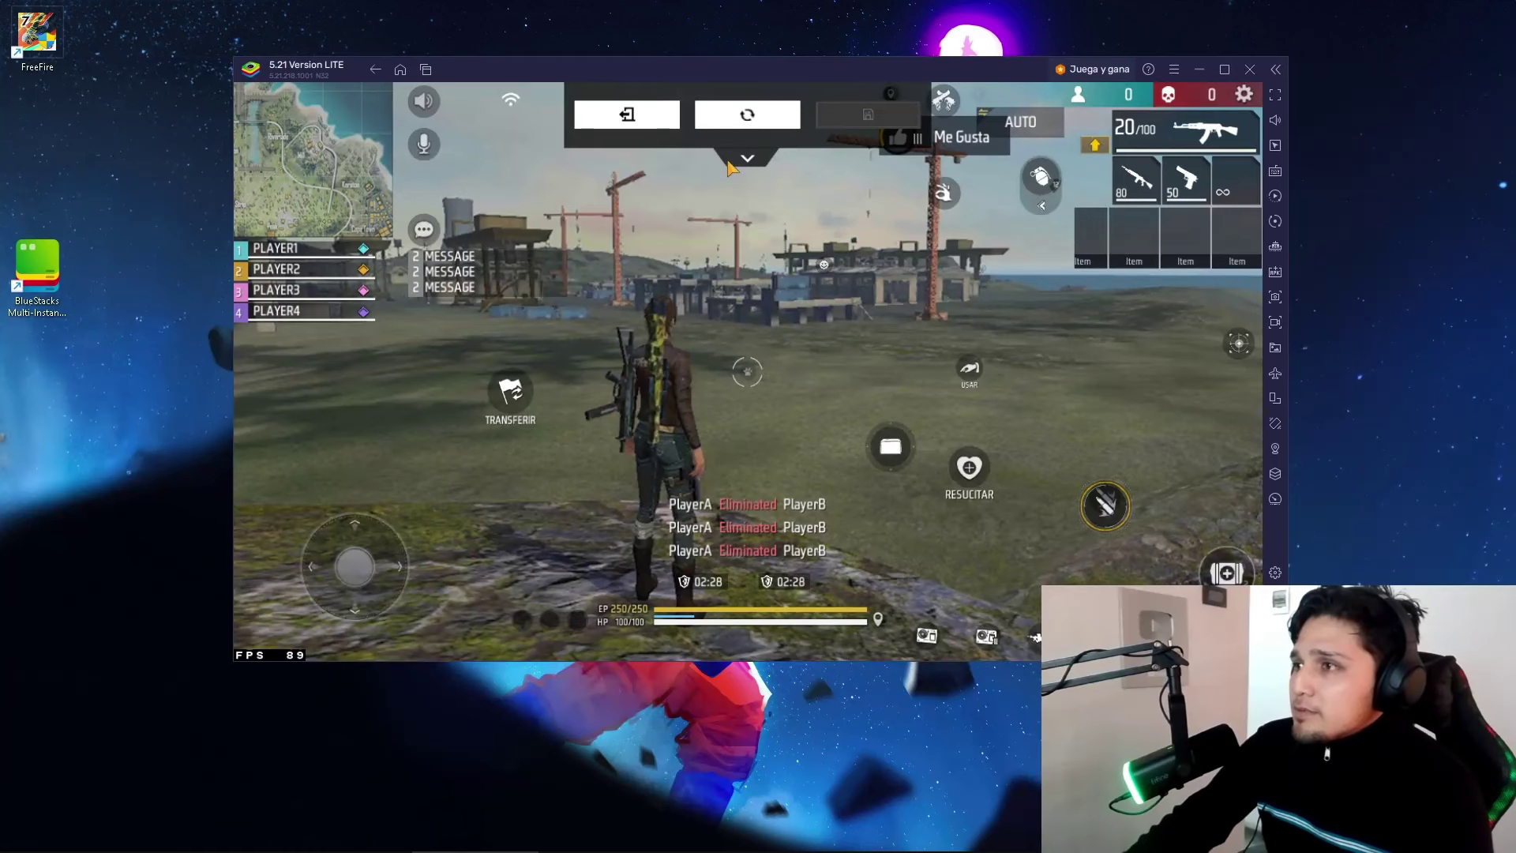
left_click(748, 154)
left_click(627, 155)
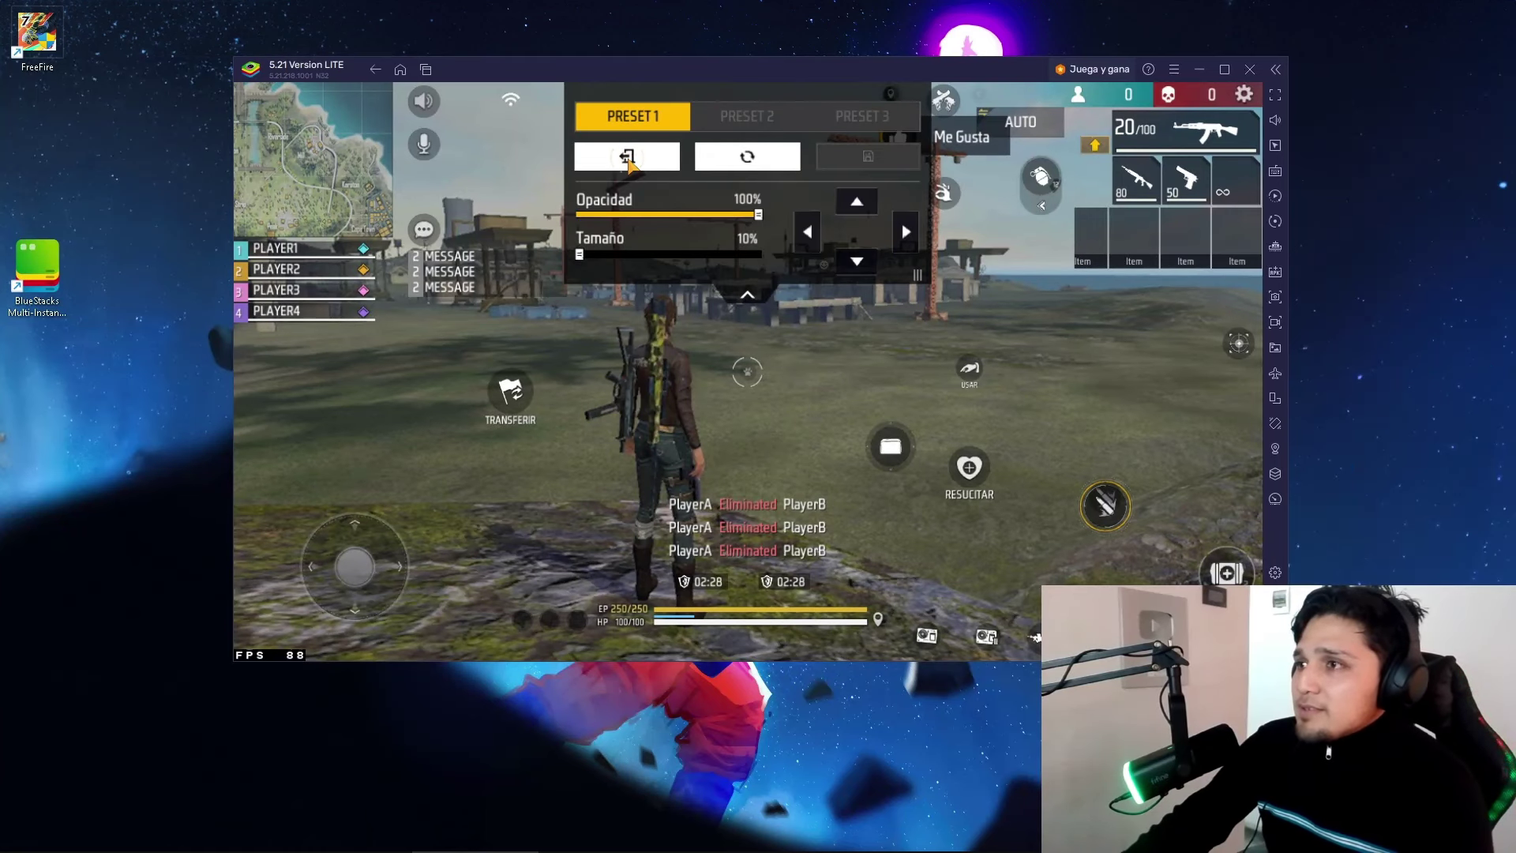
key("Escape")
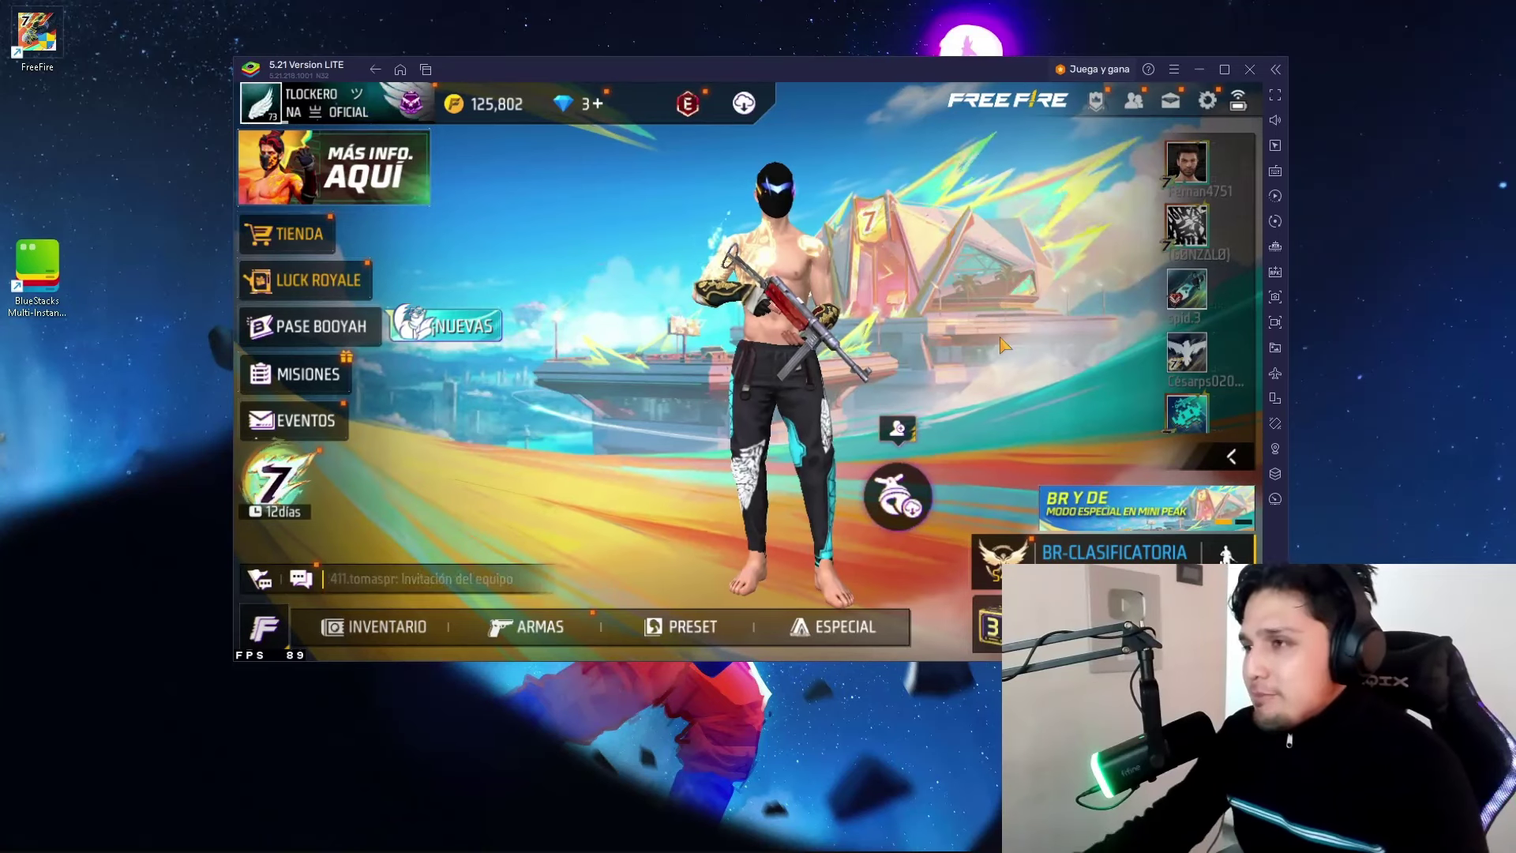
- Close Free Fire, launch Nova Launcher from the GRAFICOS DE MINECRAFT folder and open its app drawer
left_click(426, 70)
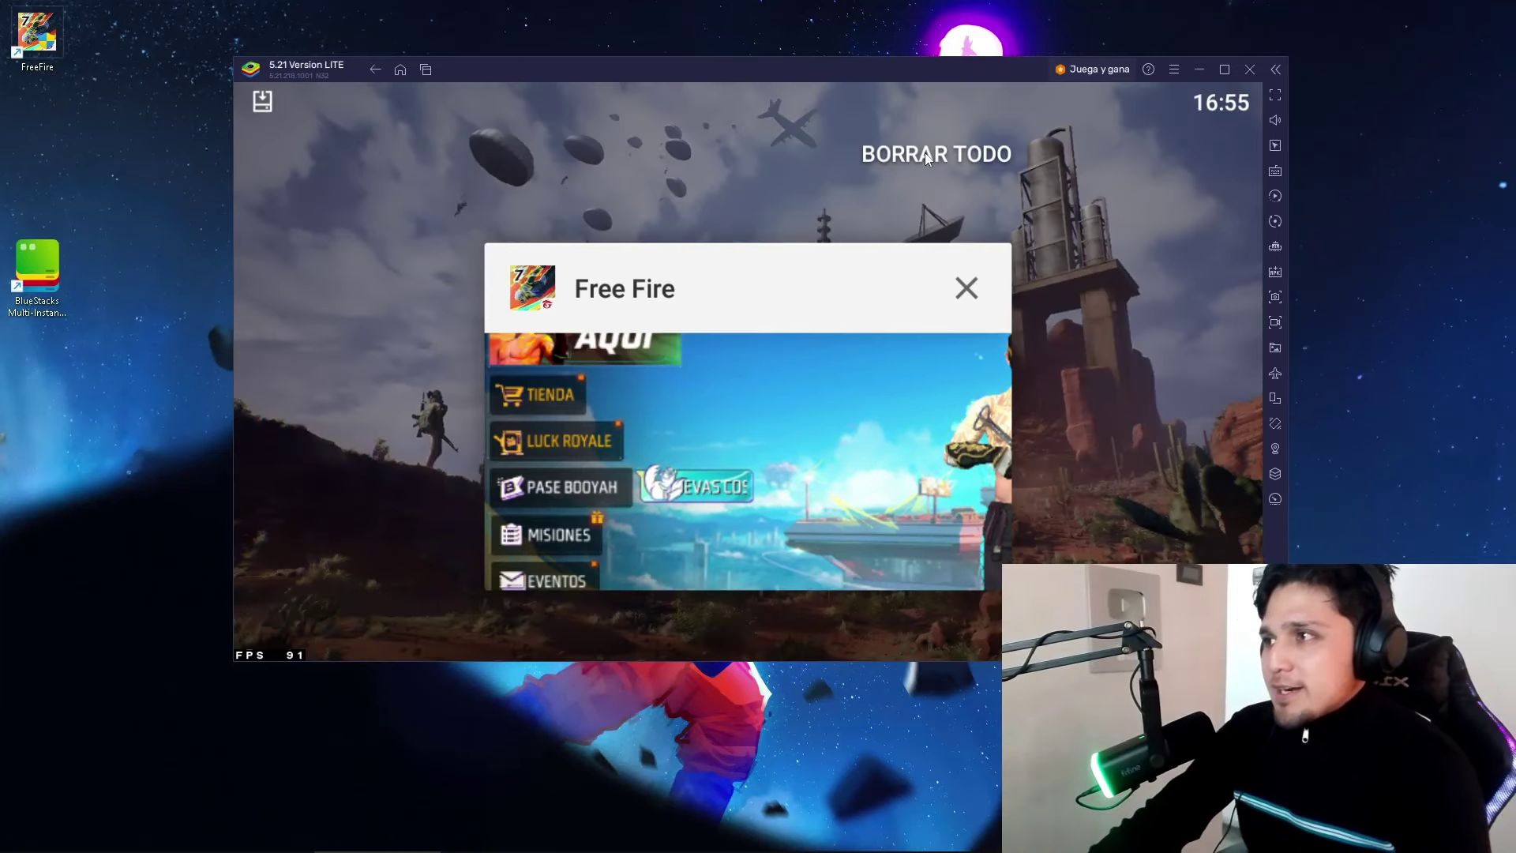
left_click(929, 160)
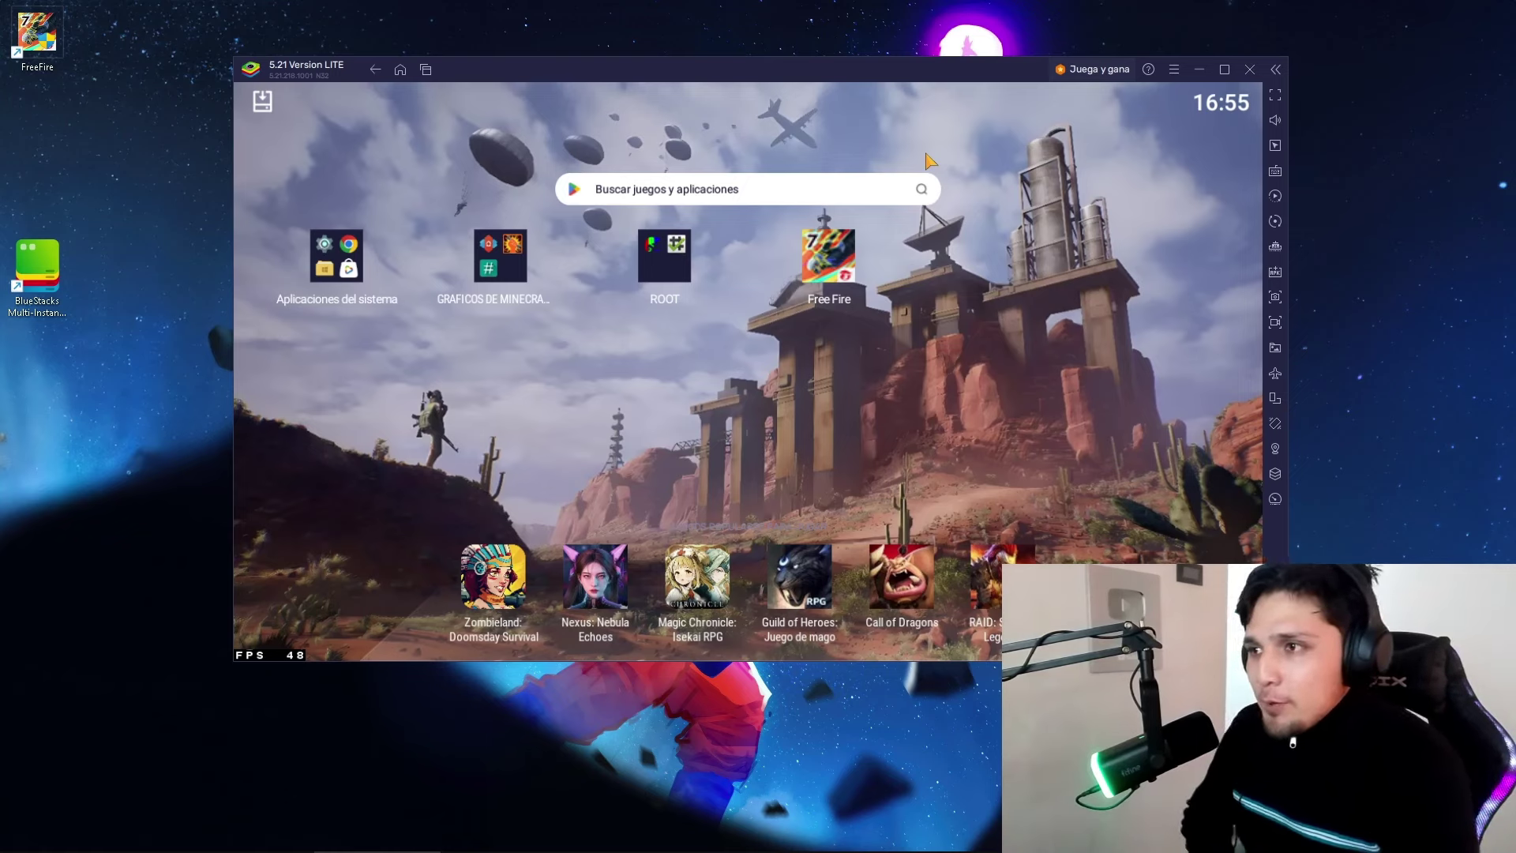
left_click(512, 251)
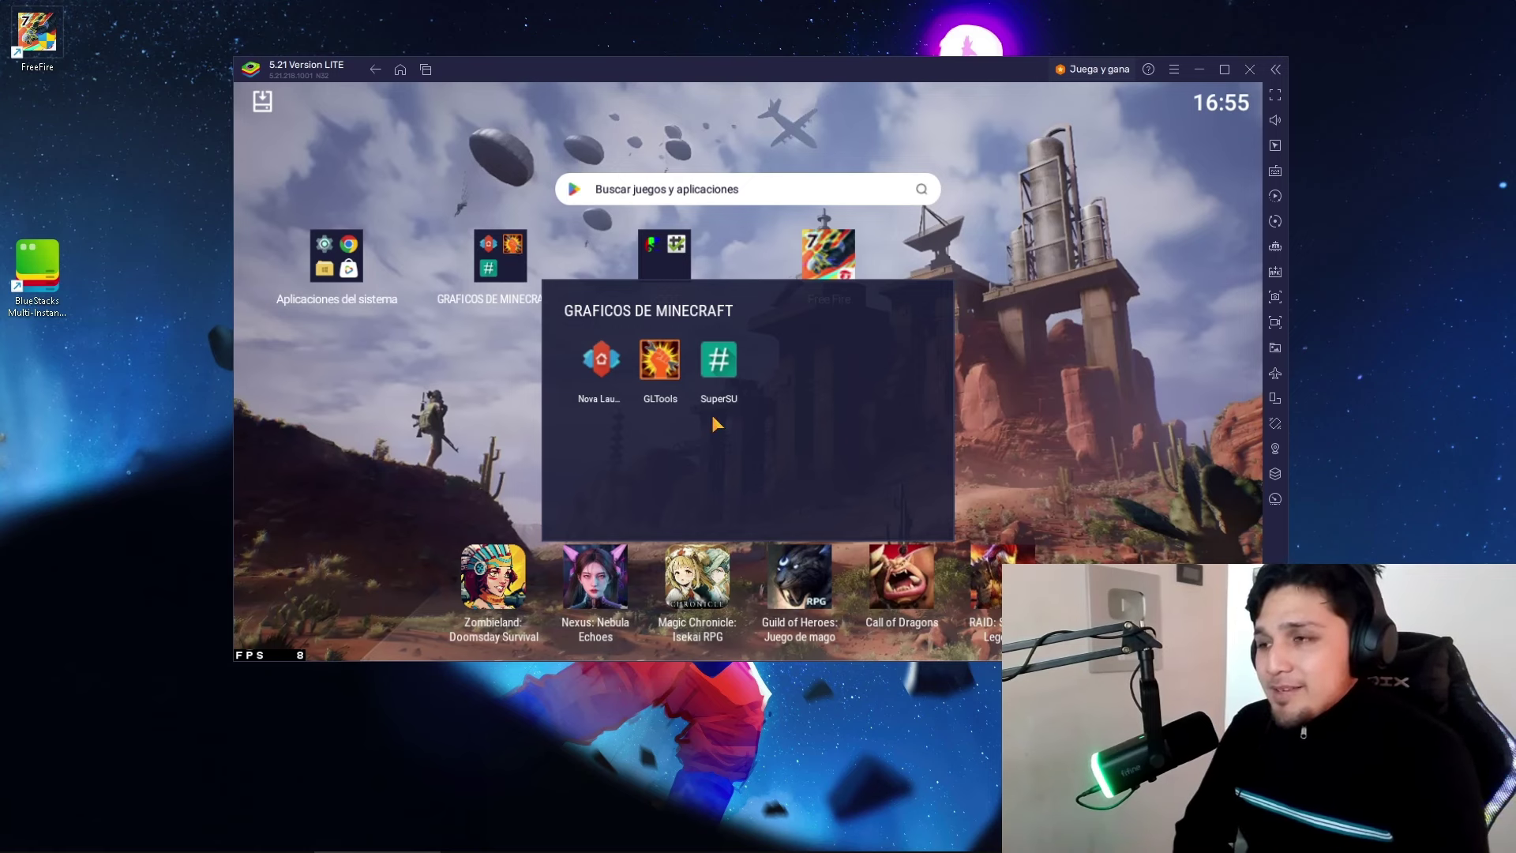
left_click(607, 377)
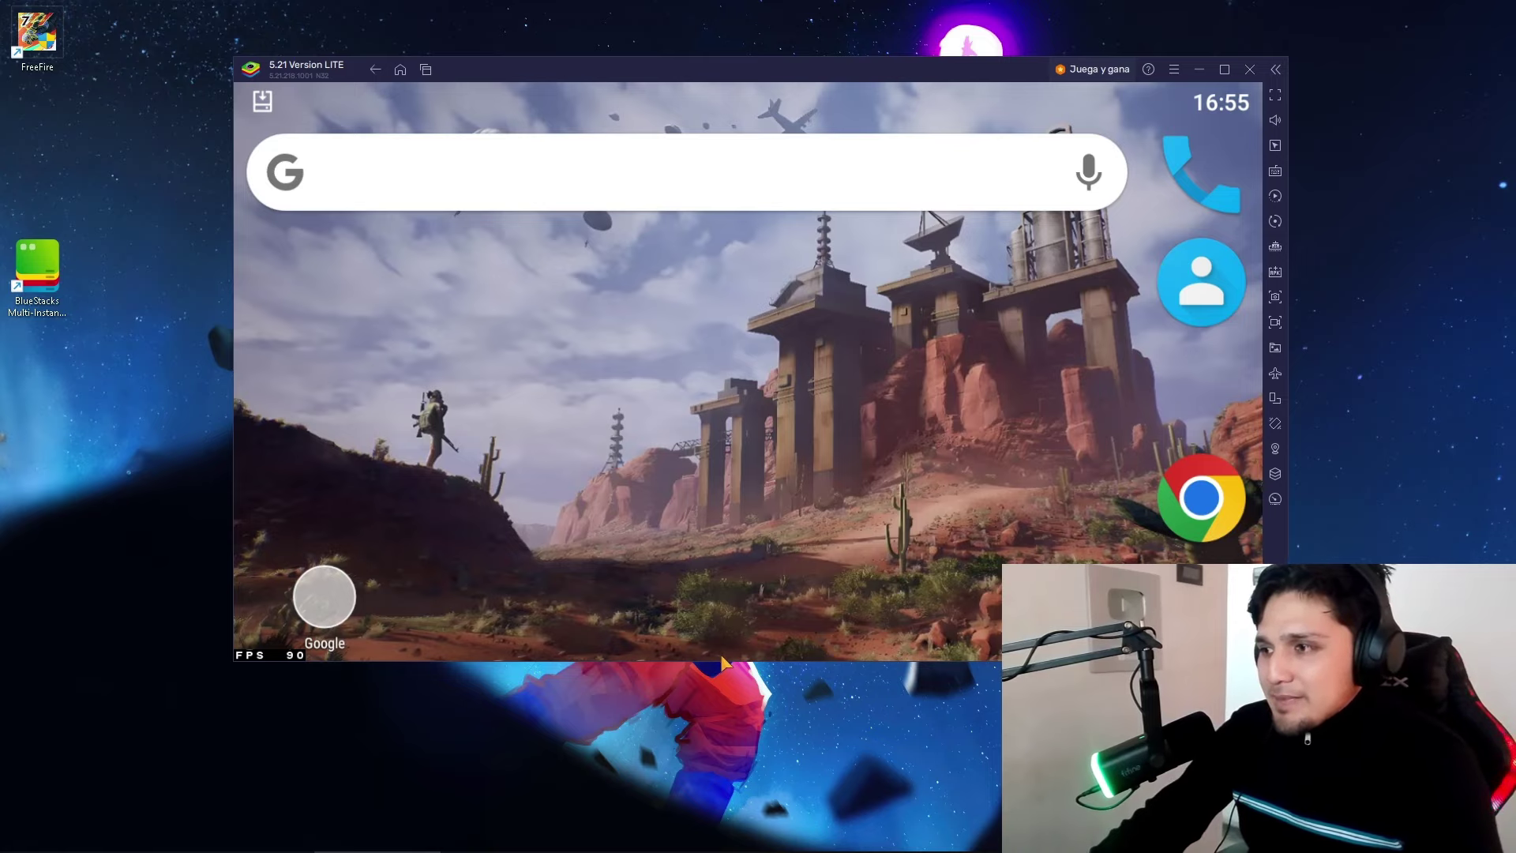
left_click_drag(720, 654, 746, 75)
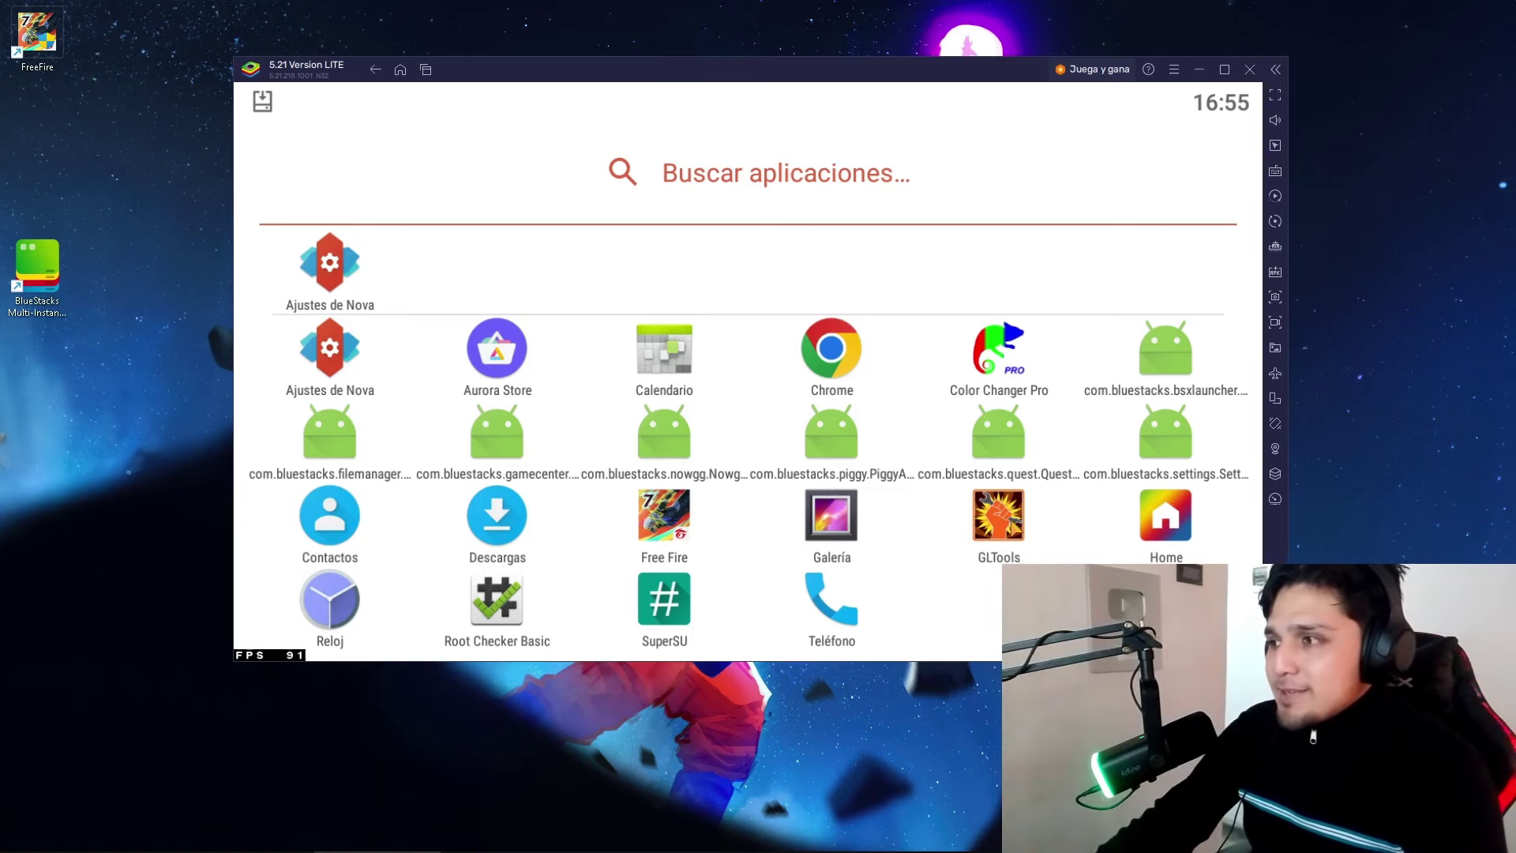
- Start GLTools, accept both consent agreements and install its plugin with superuser access
left_click(1000, 518)
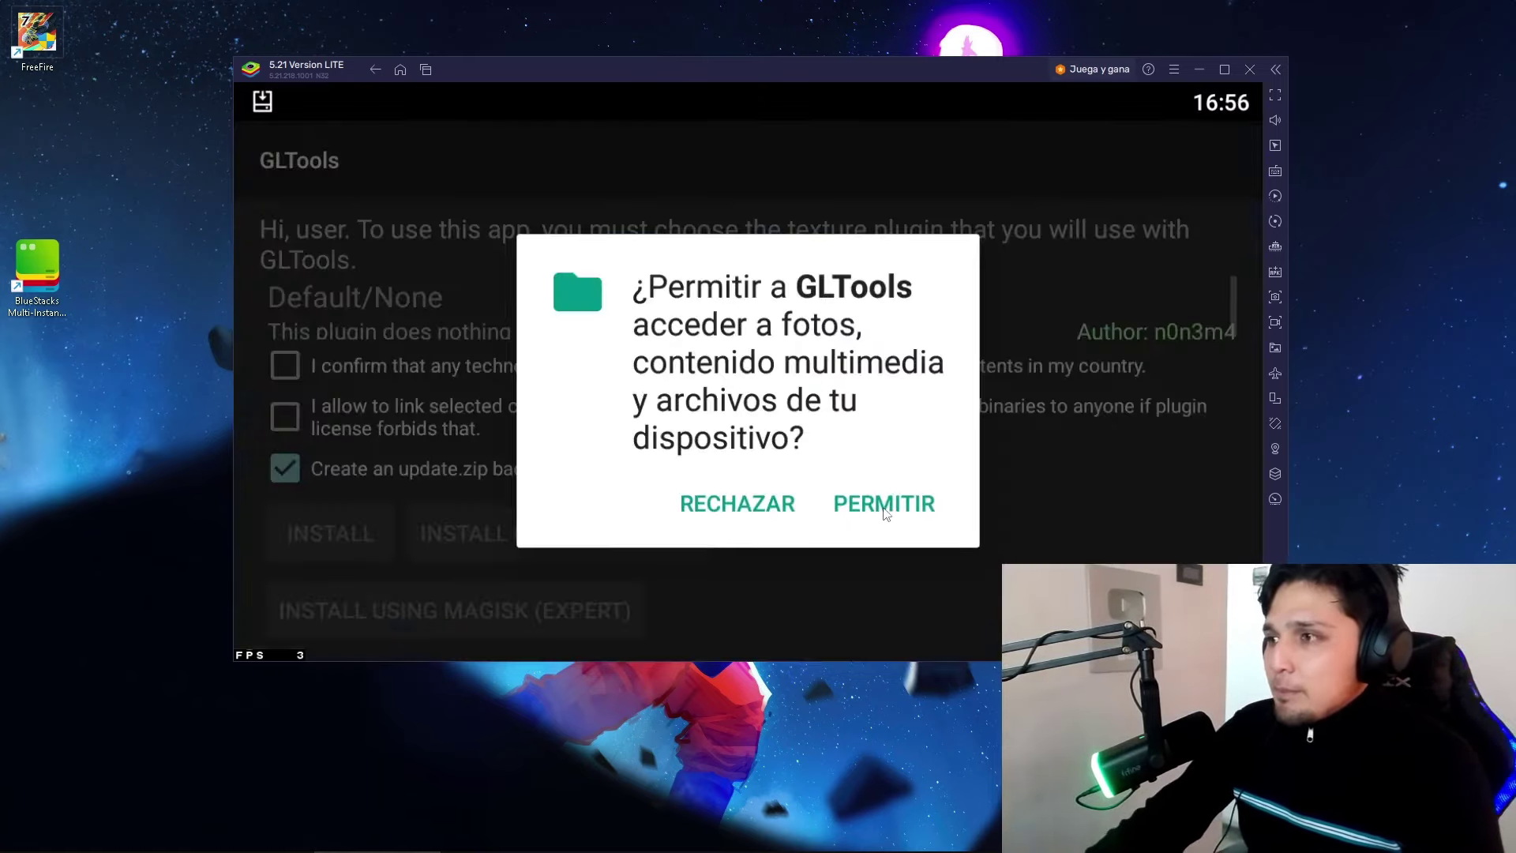
left_click(767, 496)
left_click(286, 371)
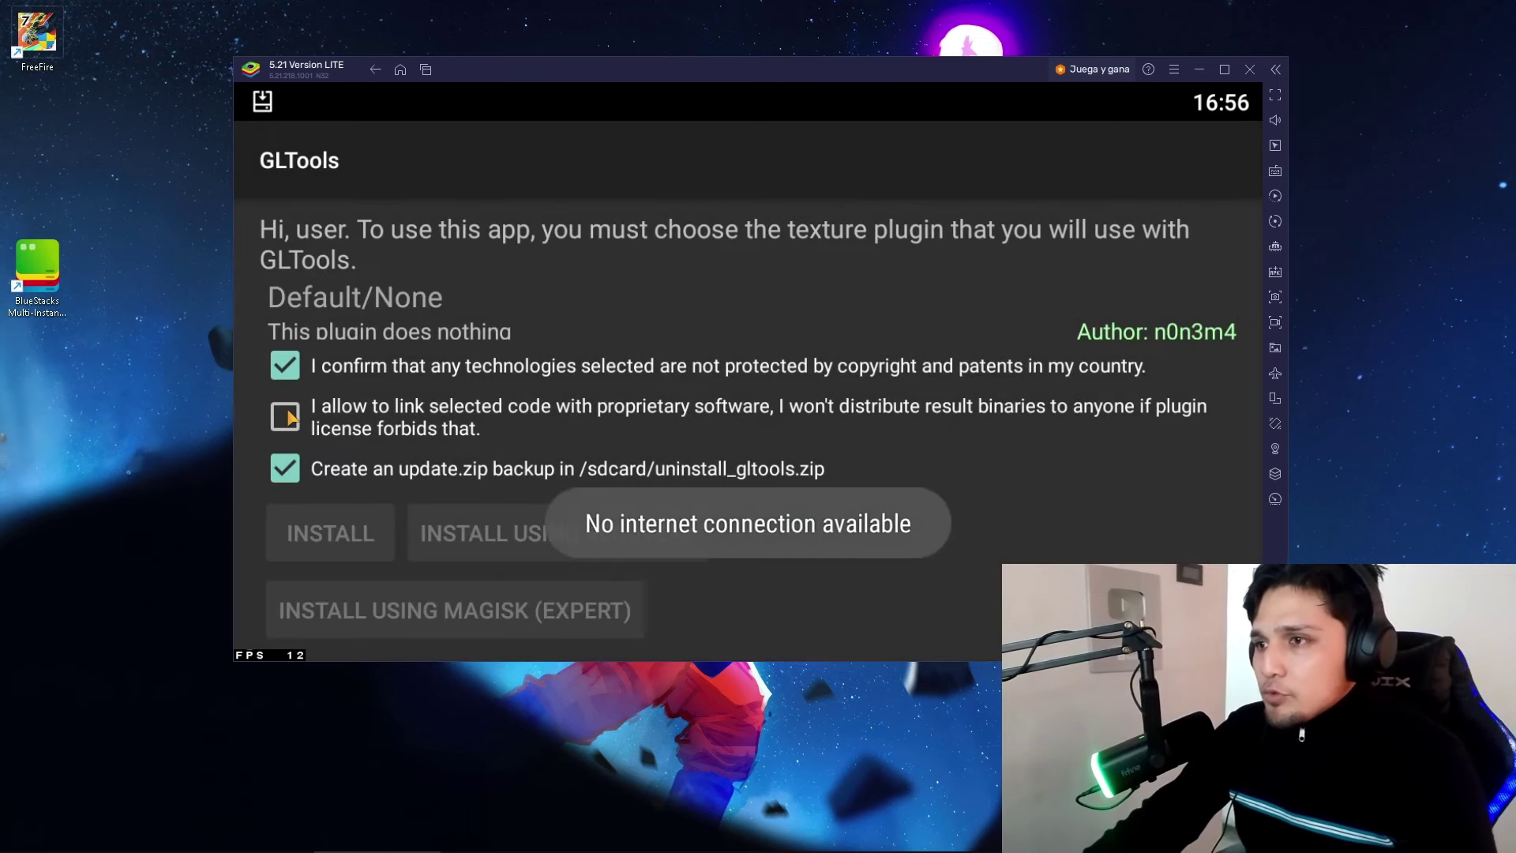
left_click(291, 417)
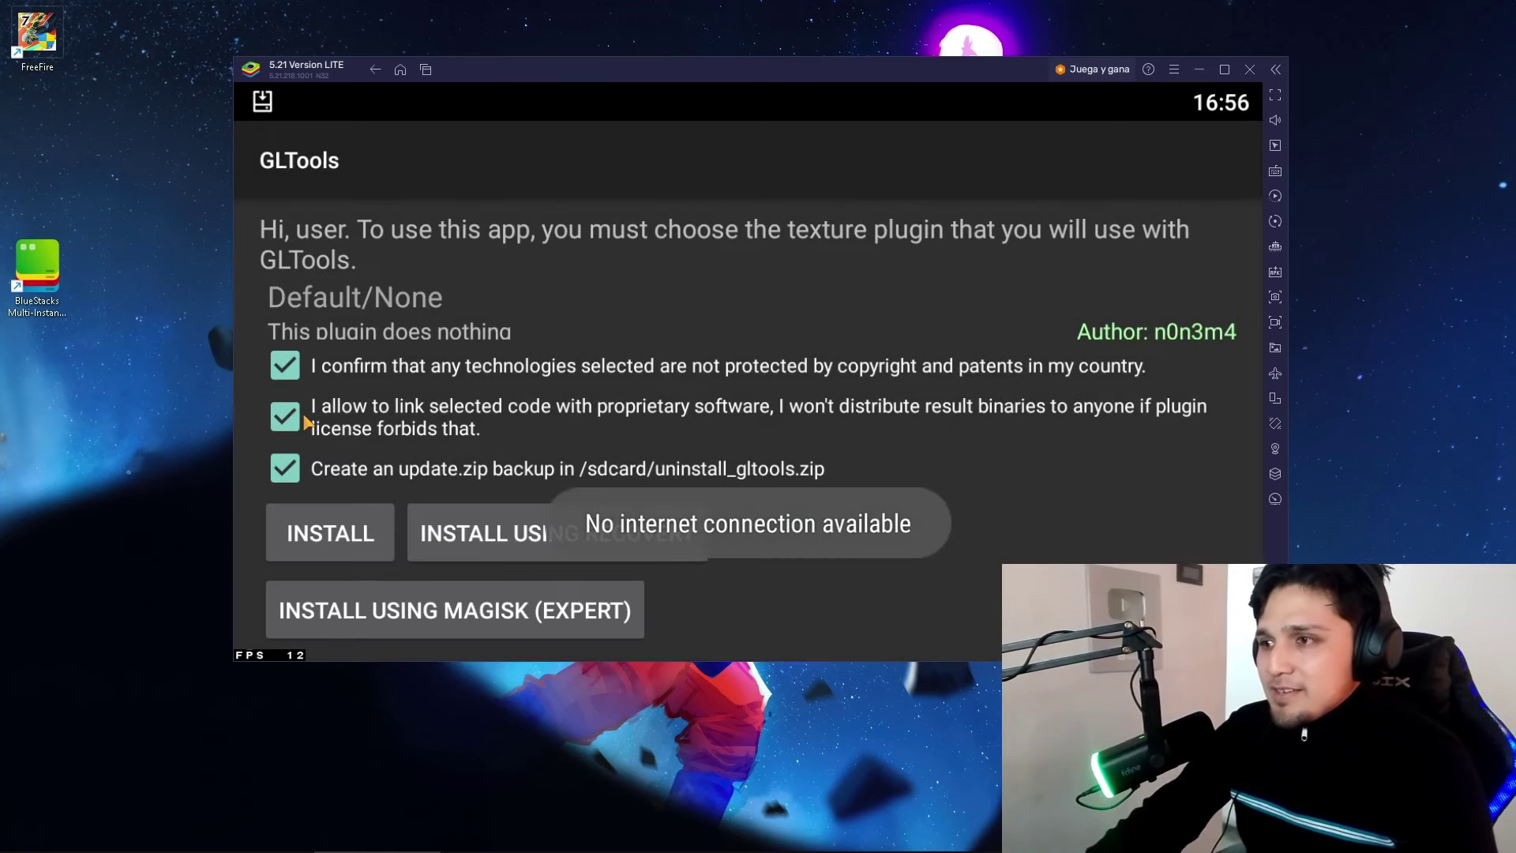
left_click(330, 556)
left_click(940, 543)
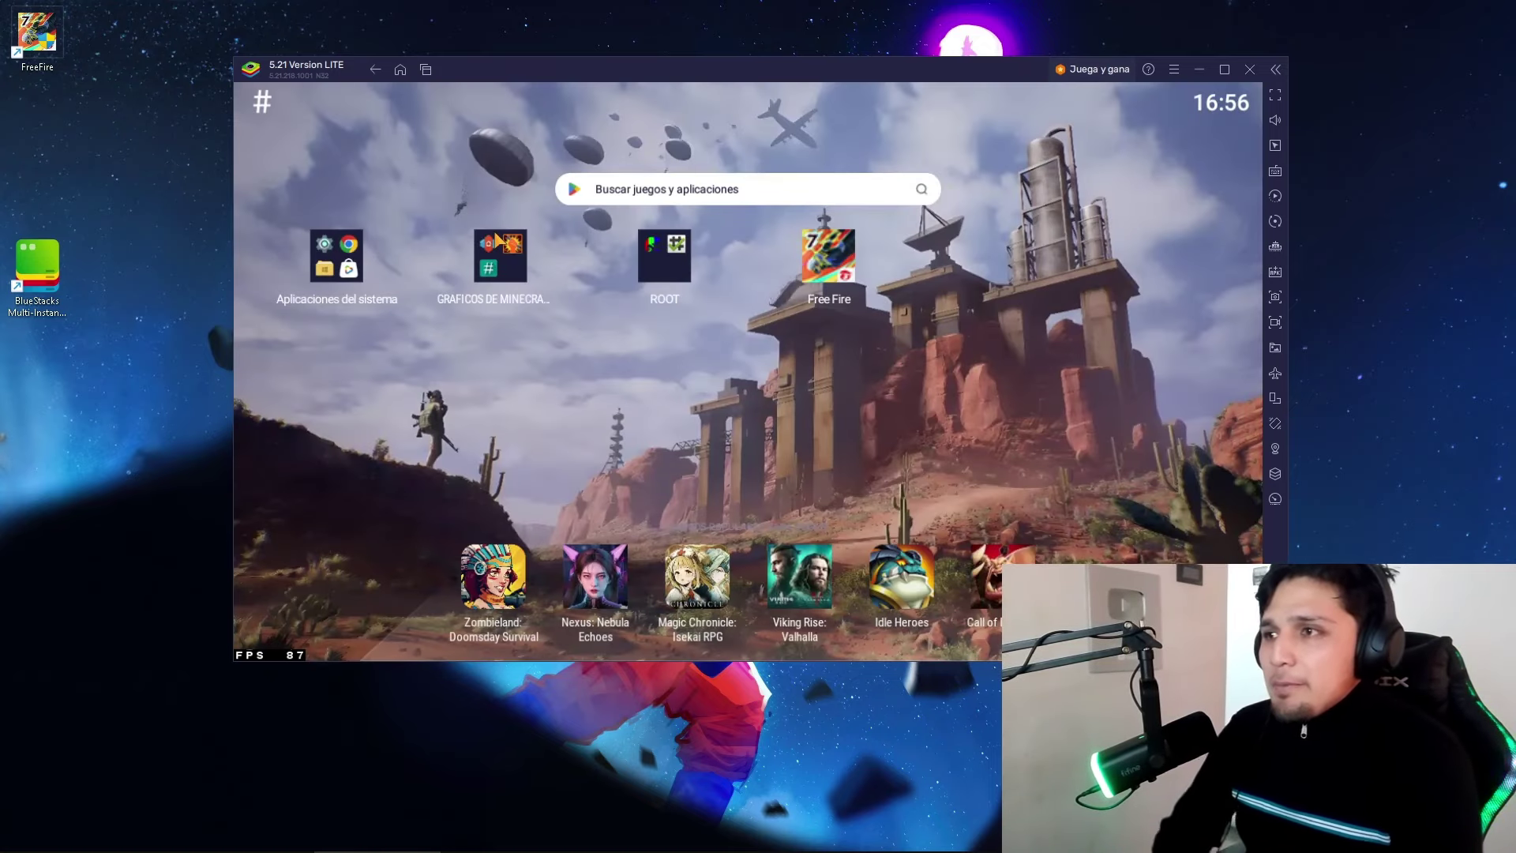
- Relaunch Nova Launcher from the GRAFICOS DE MINECRAFT folder and open GLTools from its drawer
left_click(497, 240)
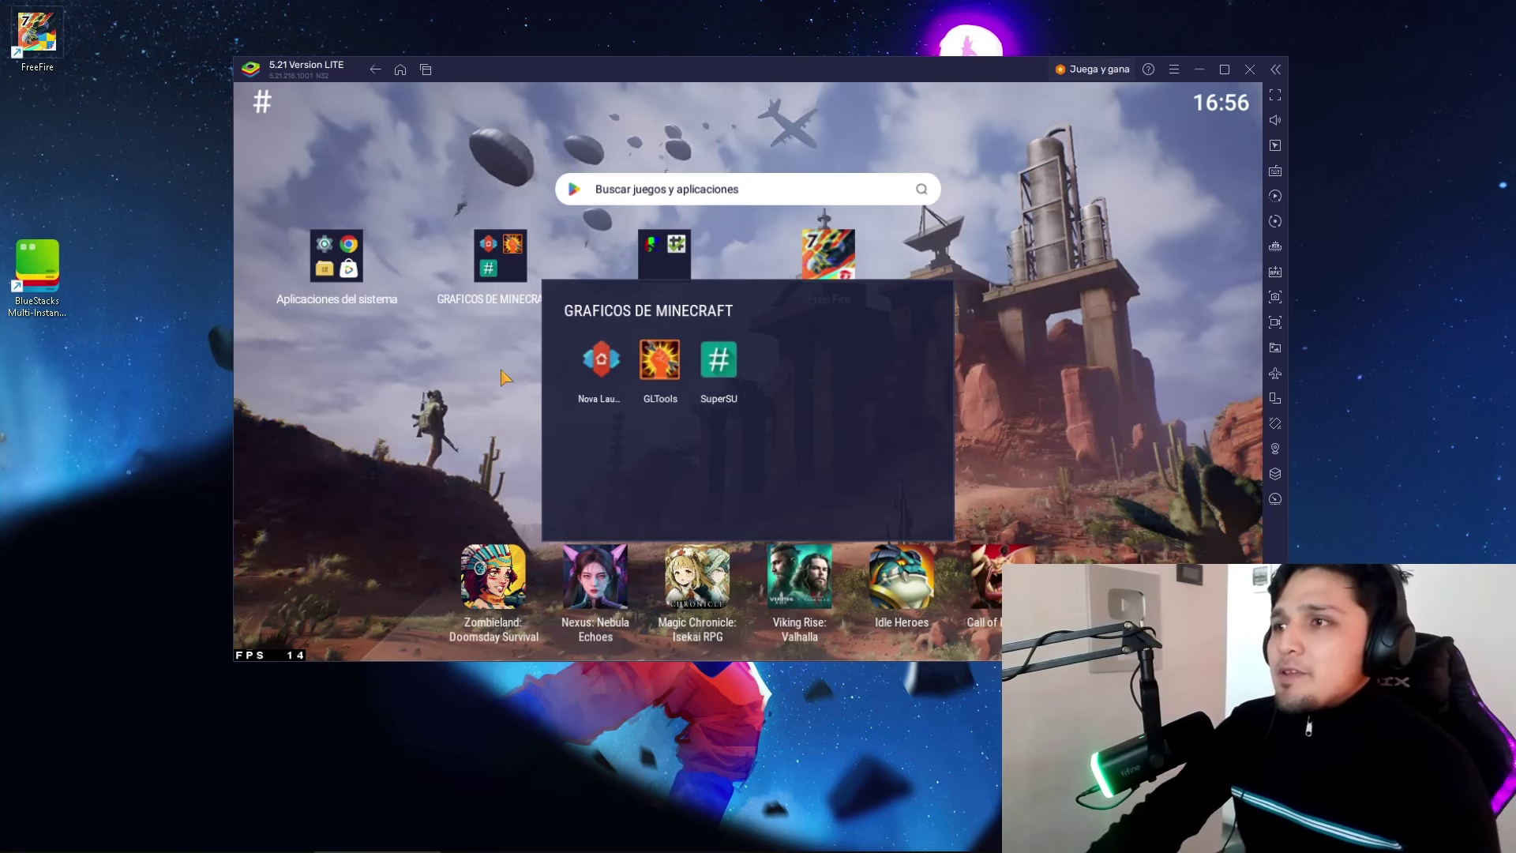
left_click(503, 372)
left_click(506, 277)
left_click(602, 378)
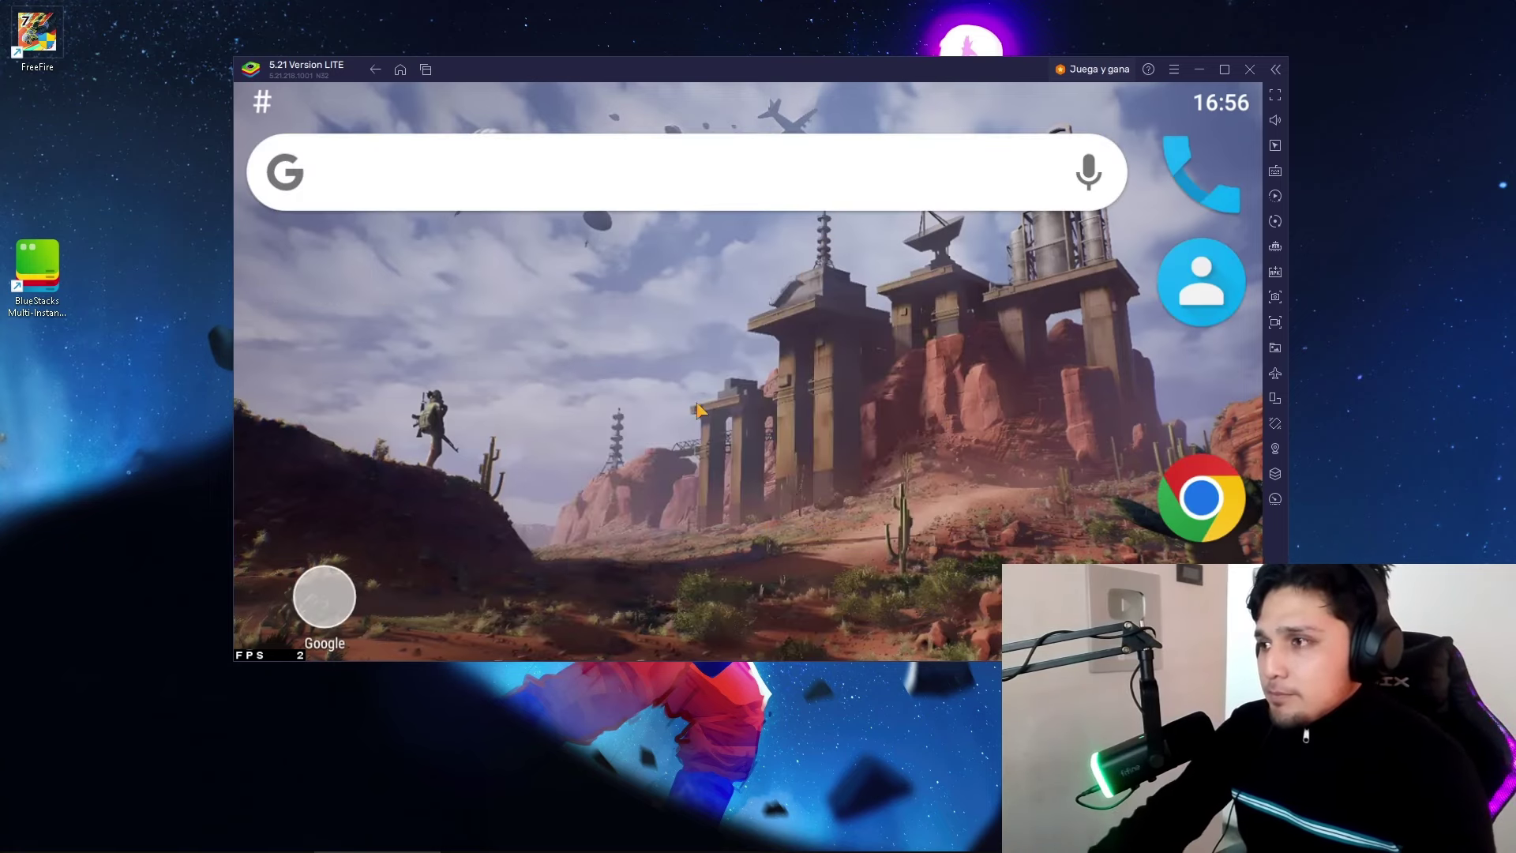
left_click_drag(698, 409, 632, 363)
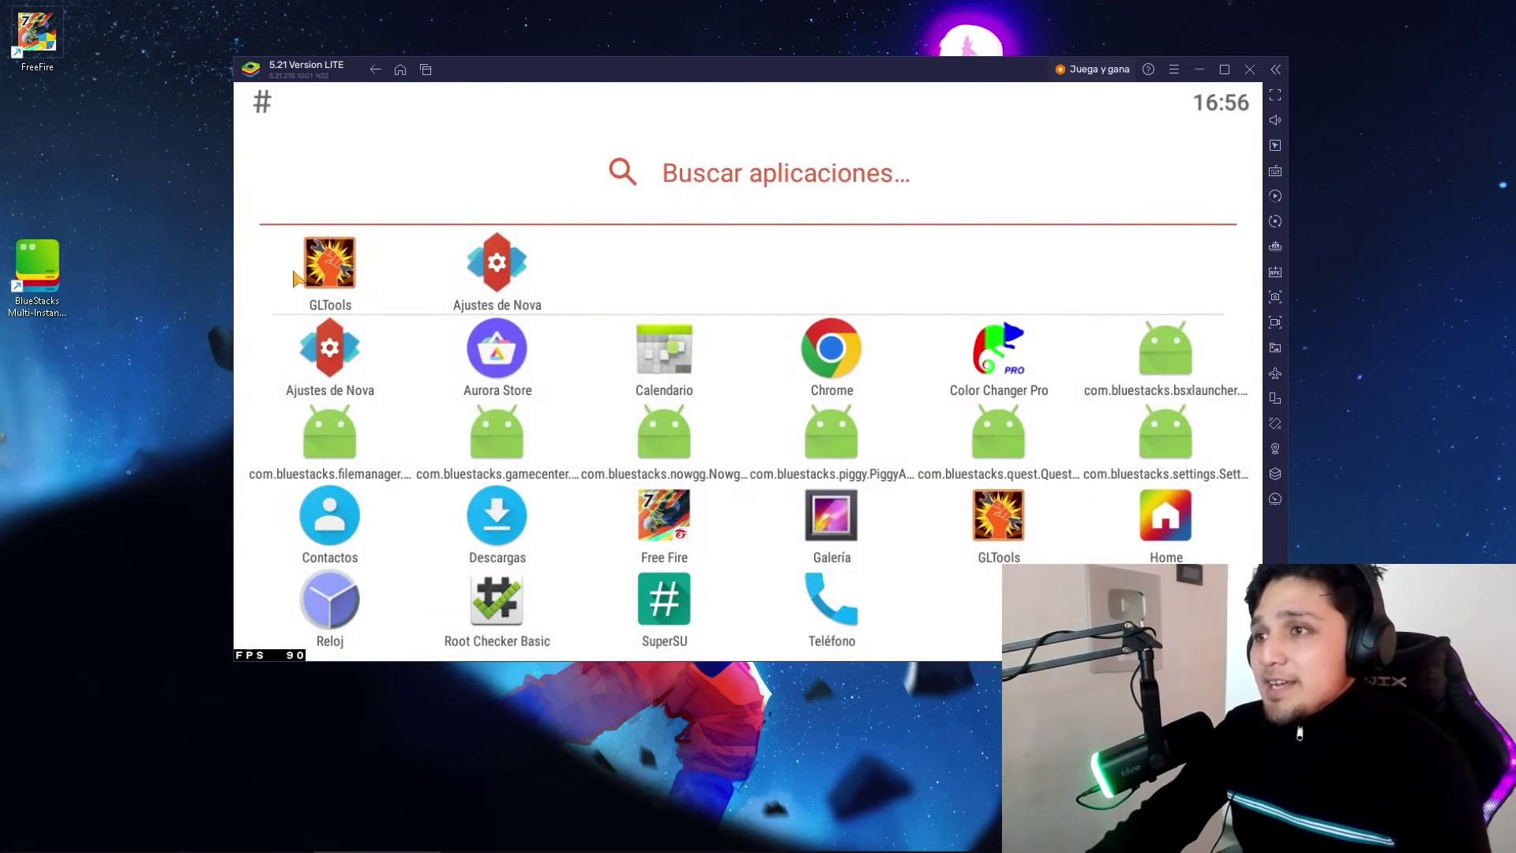
left_click(335, 281)
- Select Free Fire in GLTools' app list and enable its custom settings
scroll(474, 300, "down", 5)
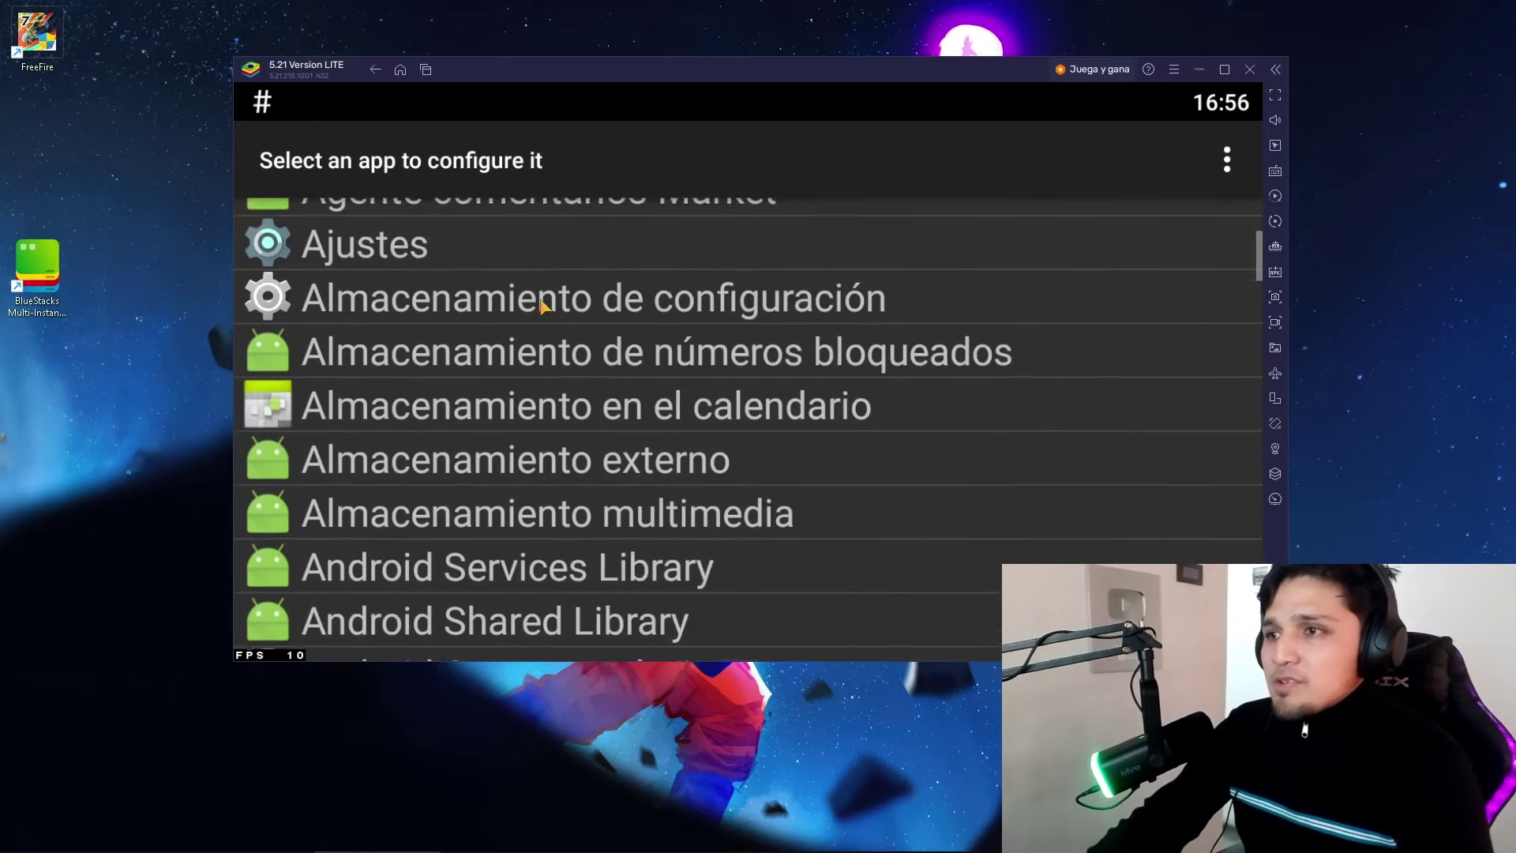
scroll(545, 306, "down", 15)
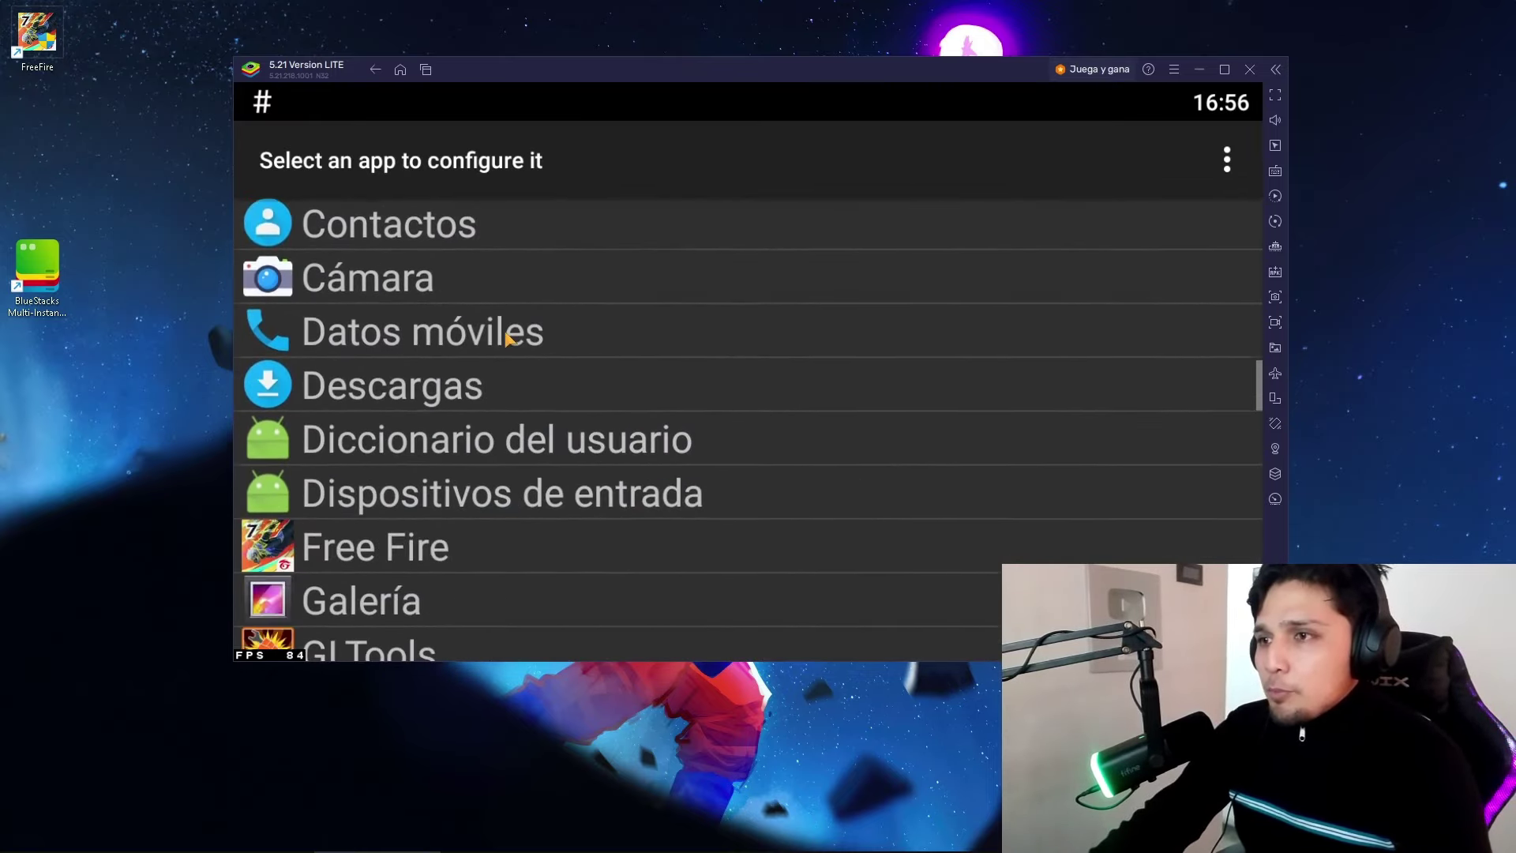
scroll(505, 338, "down", 5)
left_click(363, 304)
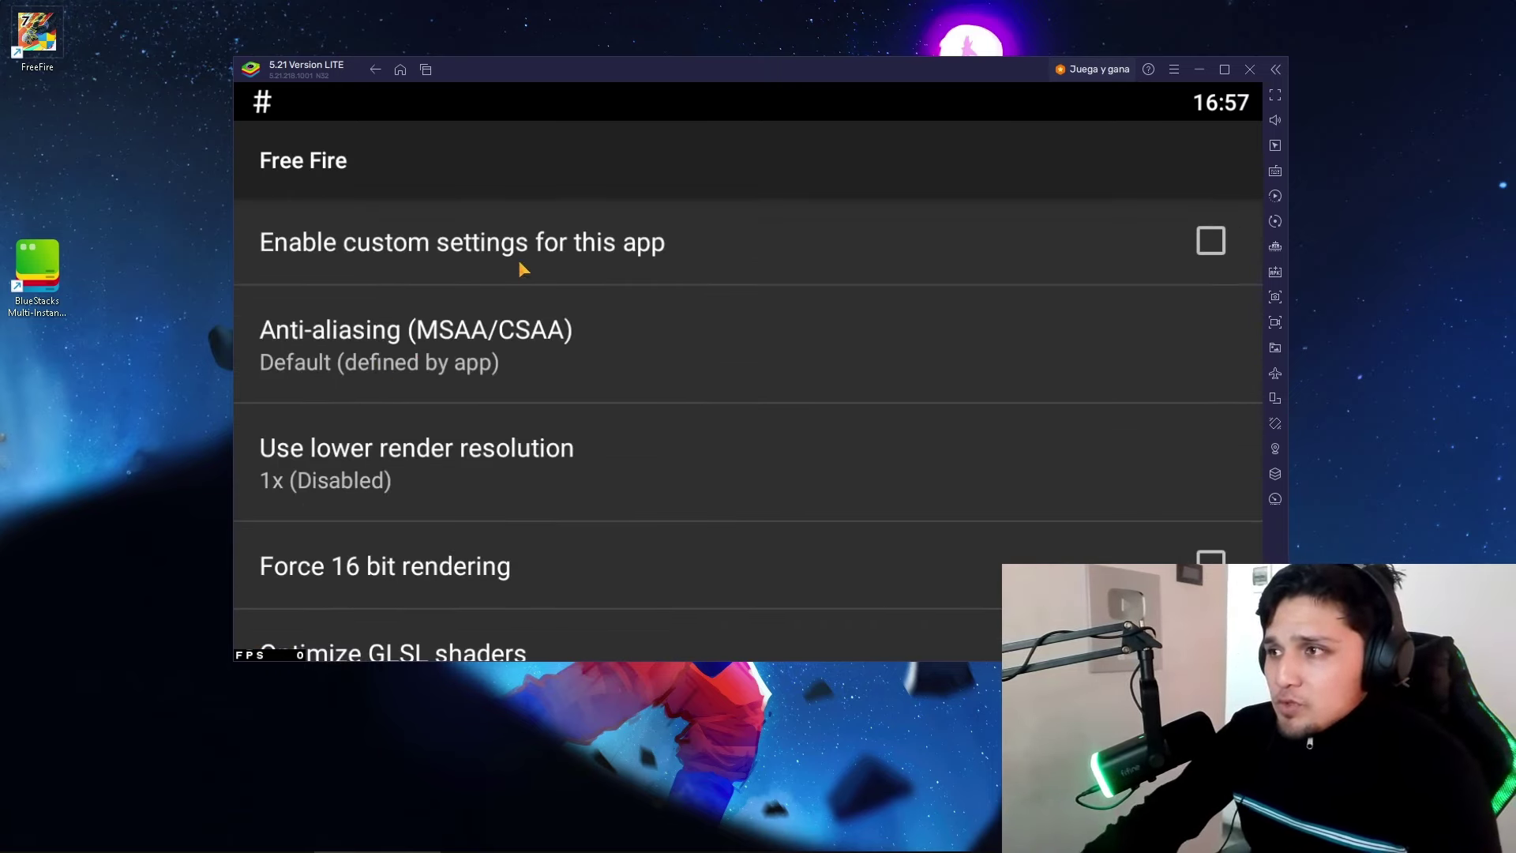
left_click(1212, 251)
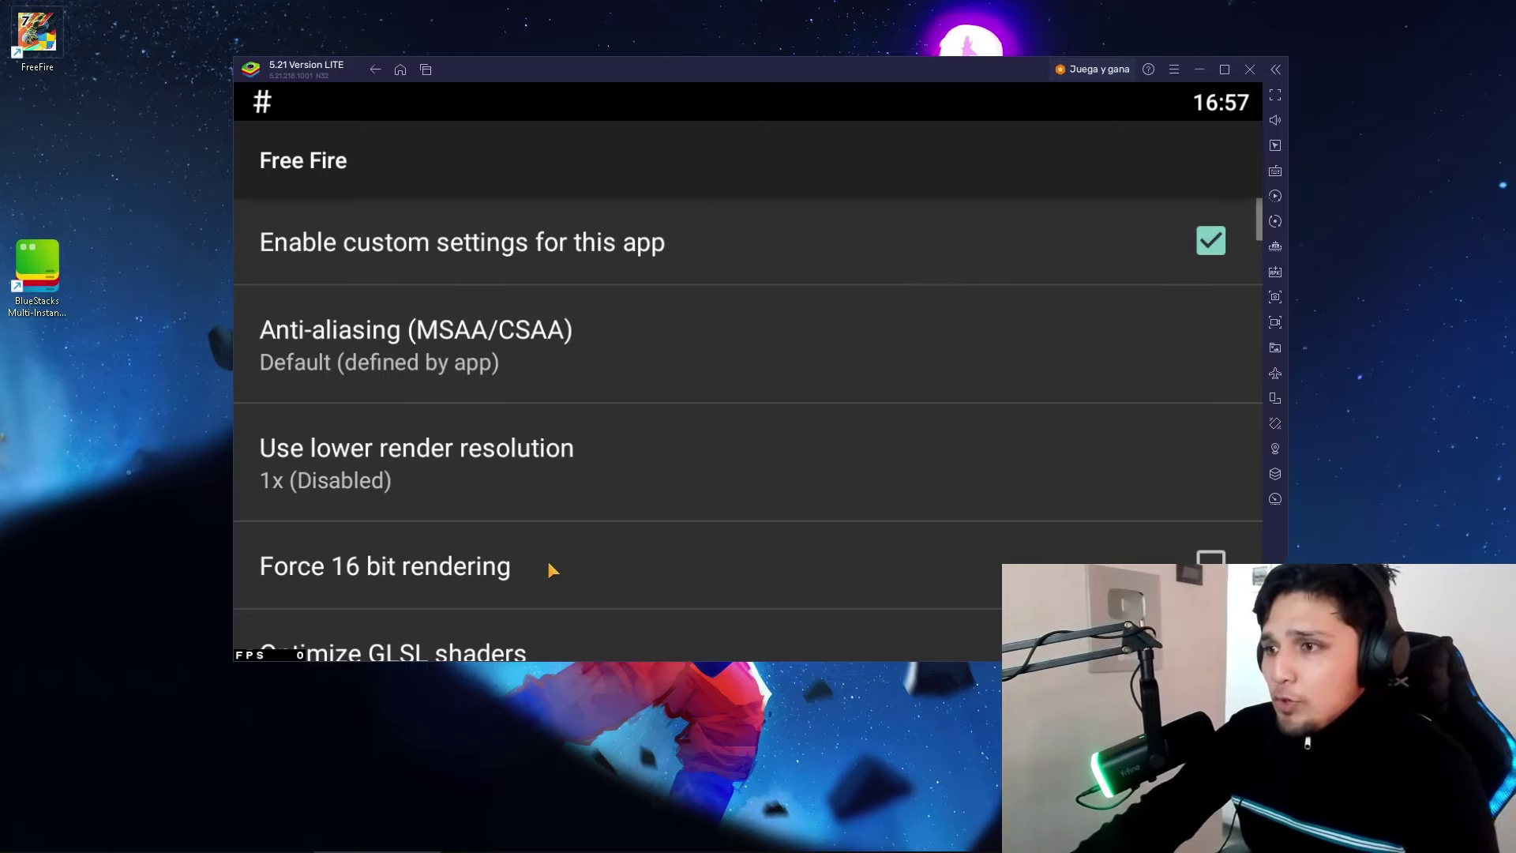
- Set texture decompression to All, recompression to All (slow&unsafe), and downscale textures to Limit to 4x4
scroll(521, 545, "down", 5)
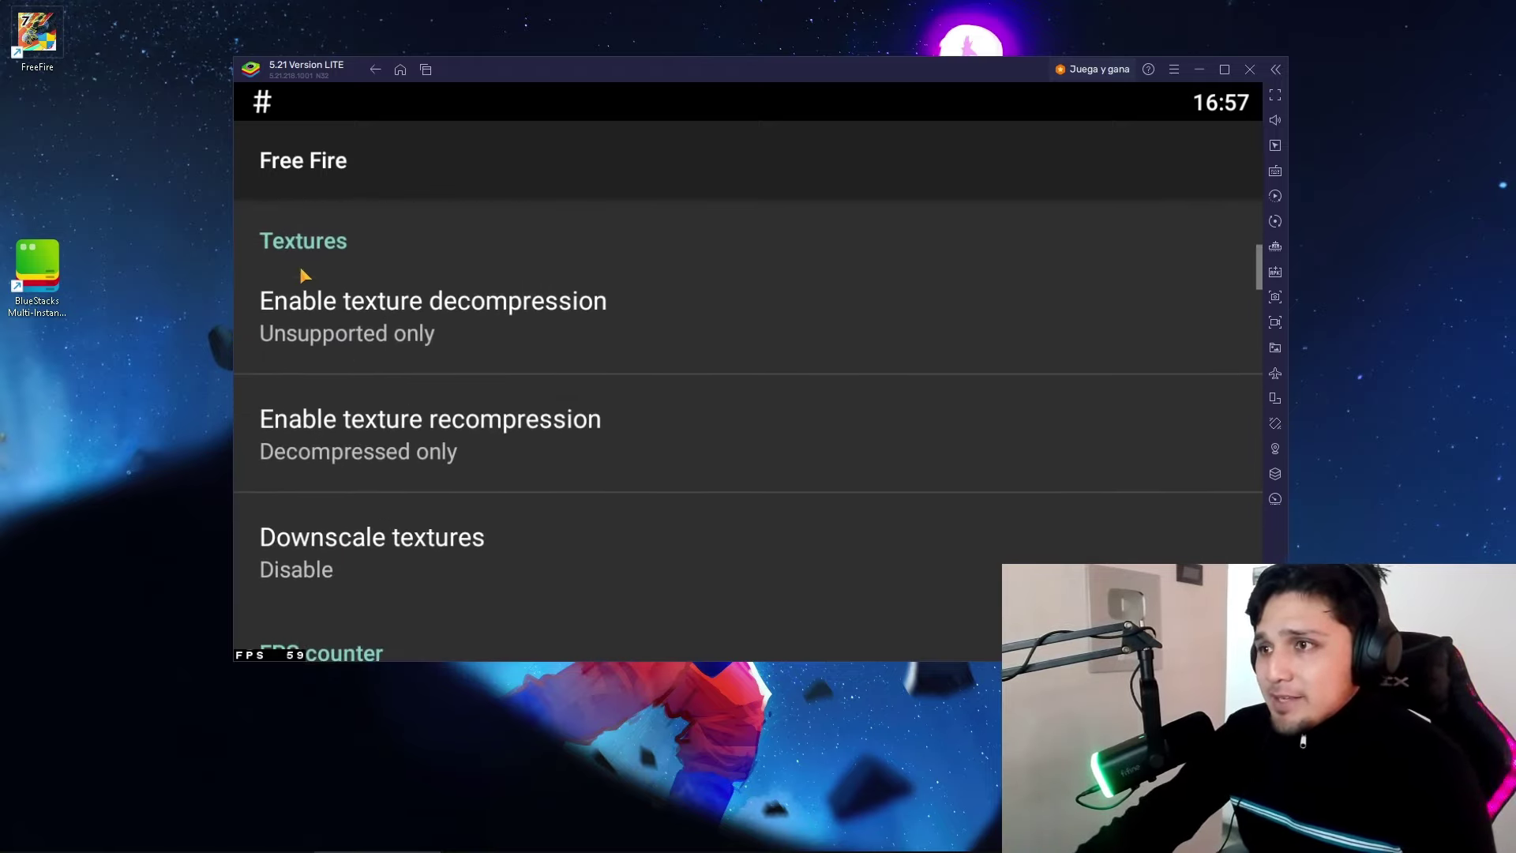
left_click(396, 350)
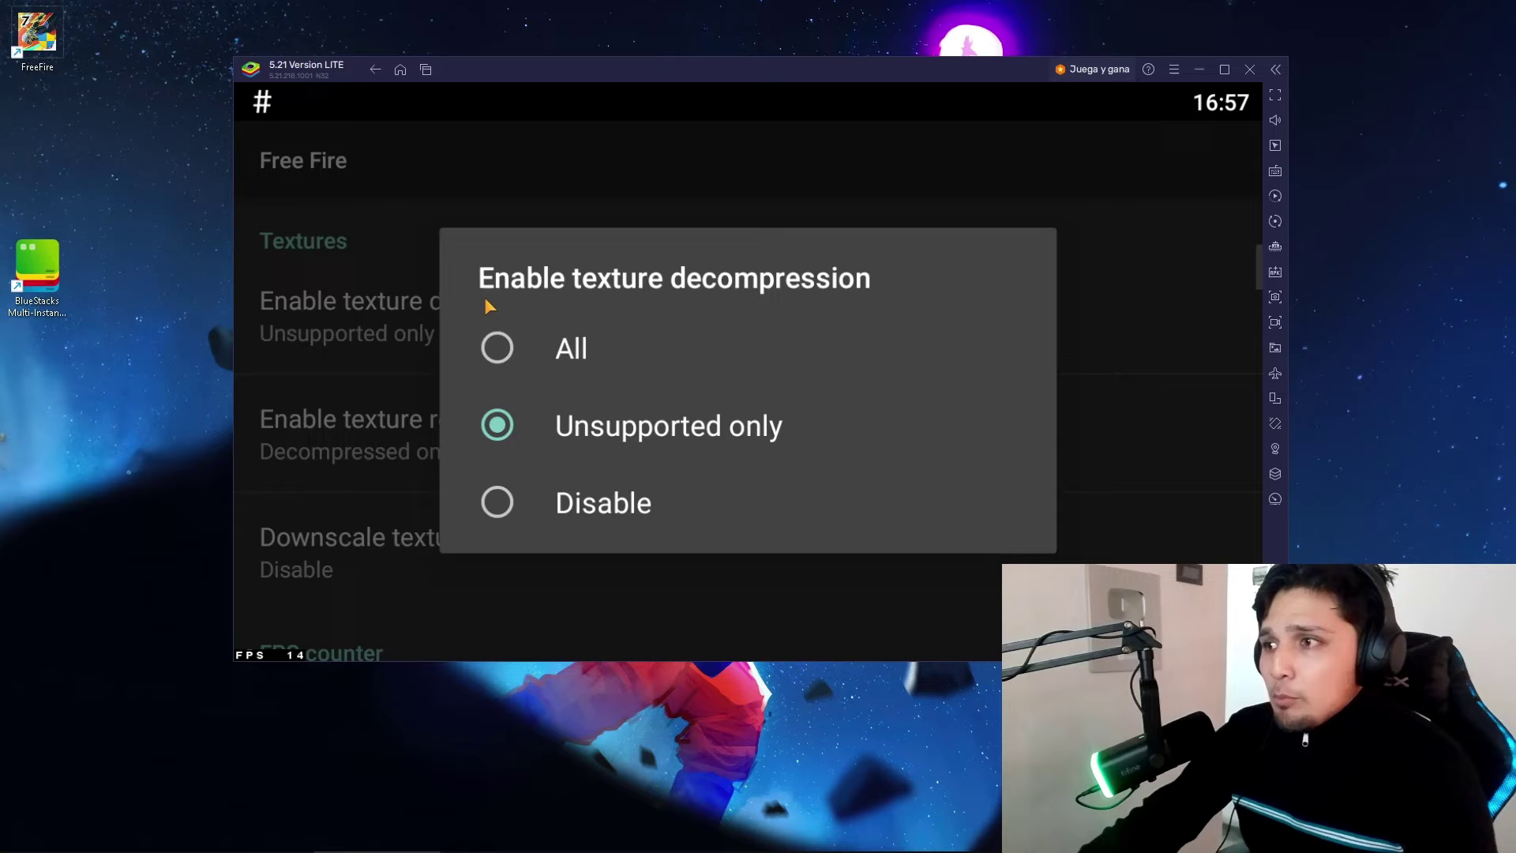
left_click(503, 355)
left_click_drag(411, 435, 392, 347)
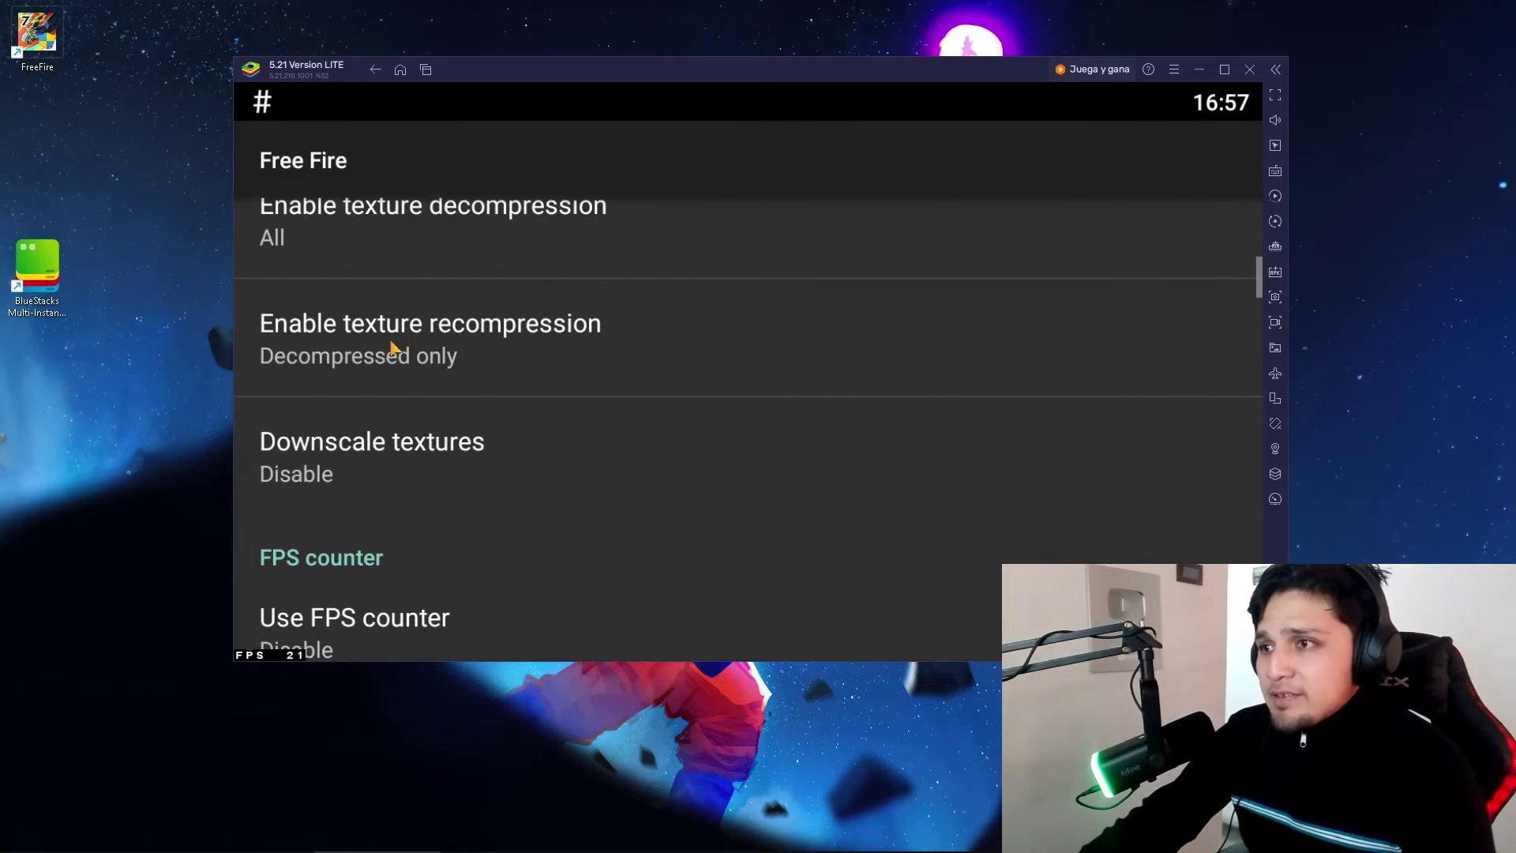
left_click(343, 348)
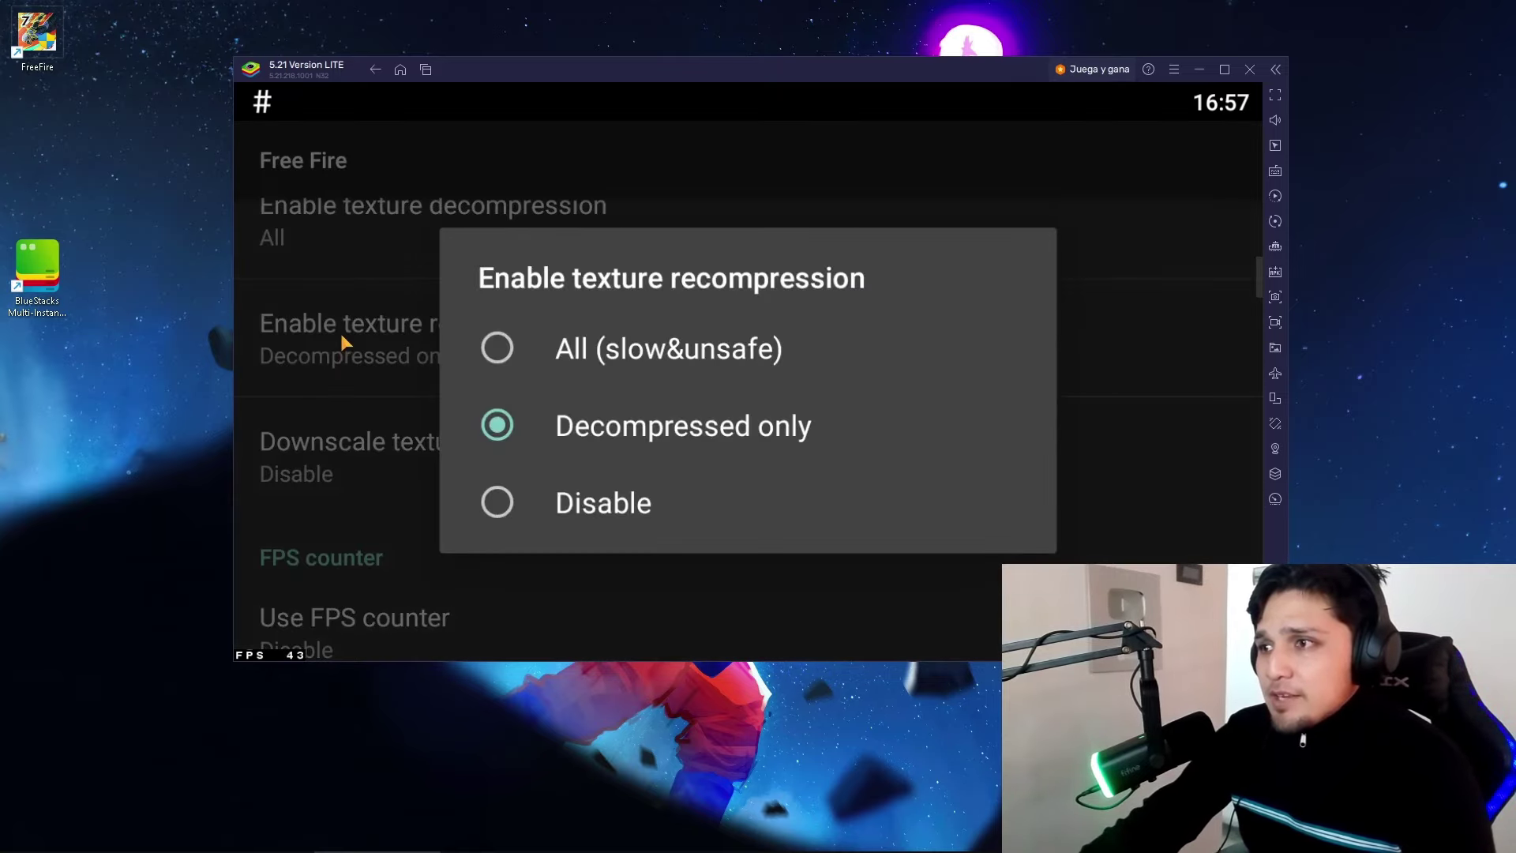
left_click(505, 357)
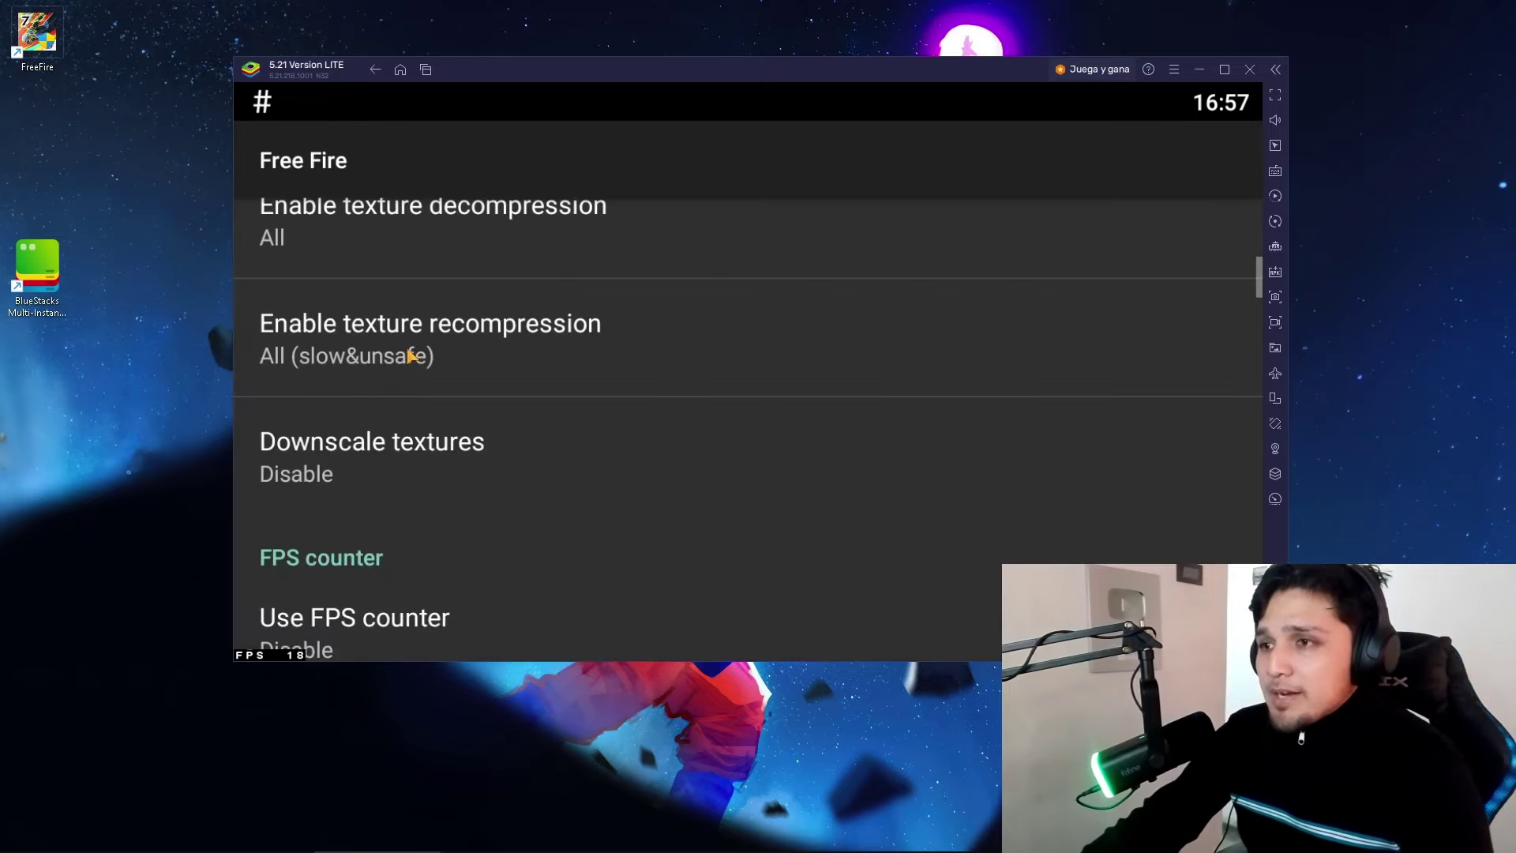
scroll(404, 422, "down", 1)
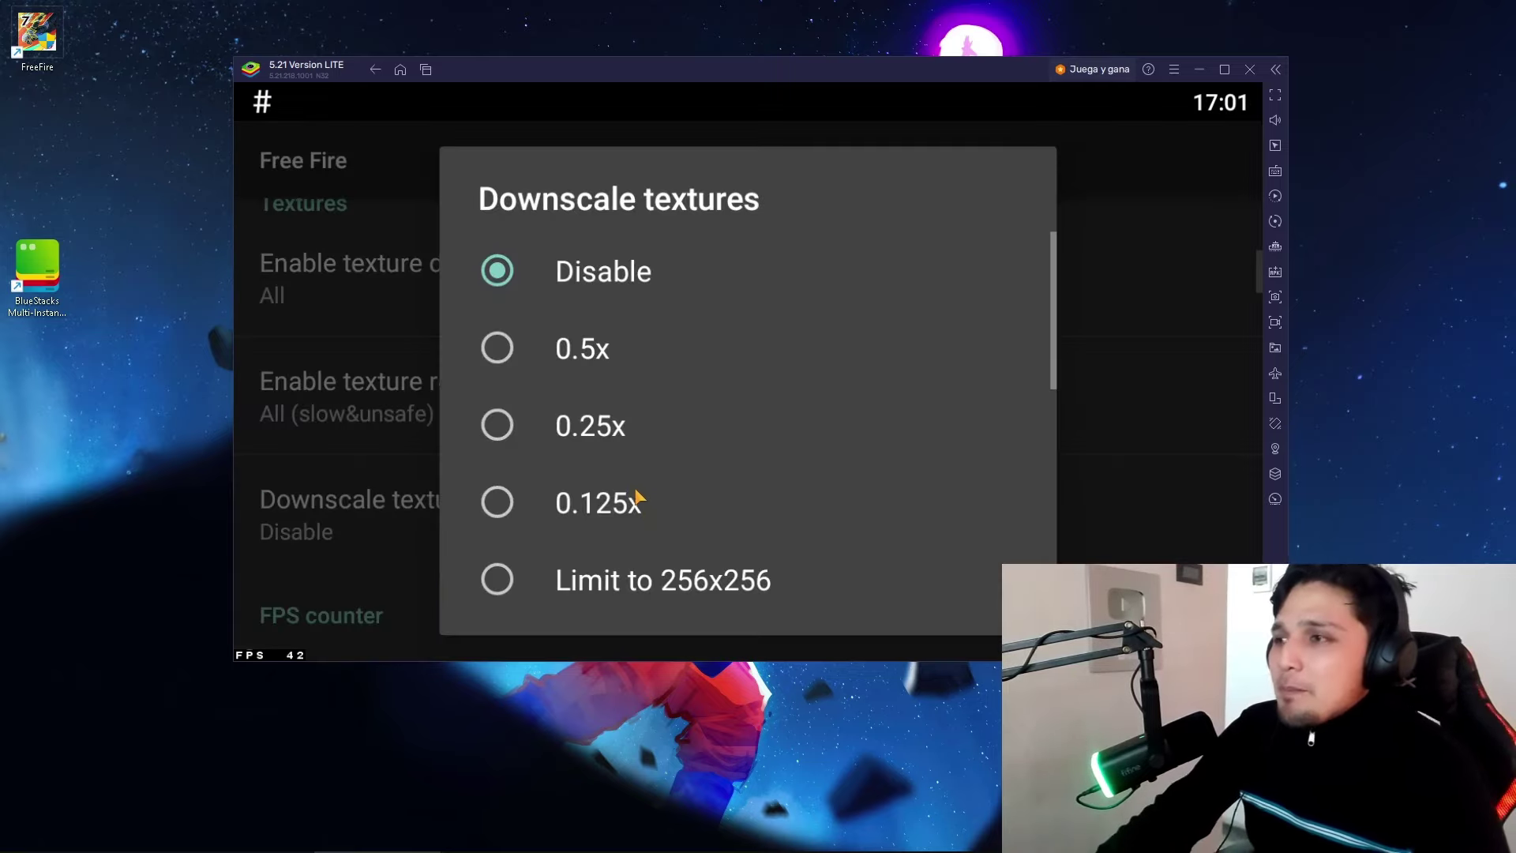
left_click_drag(643, 552, 693, 508)
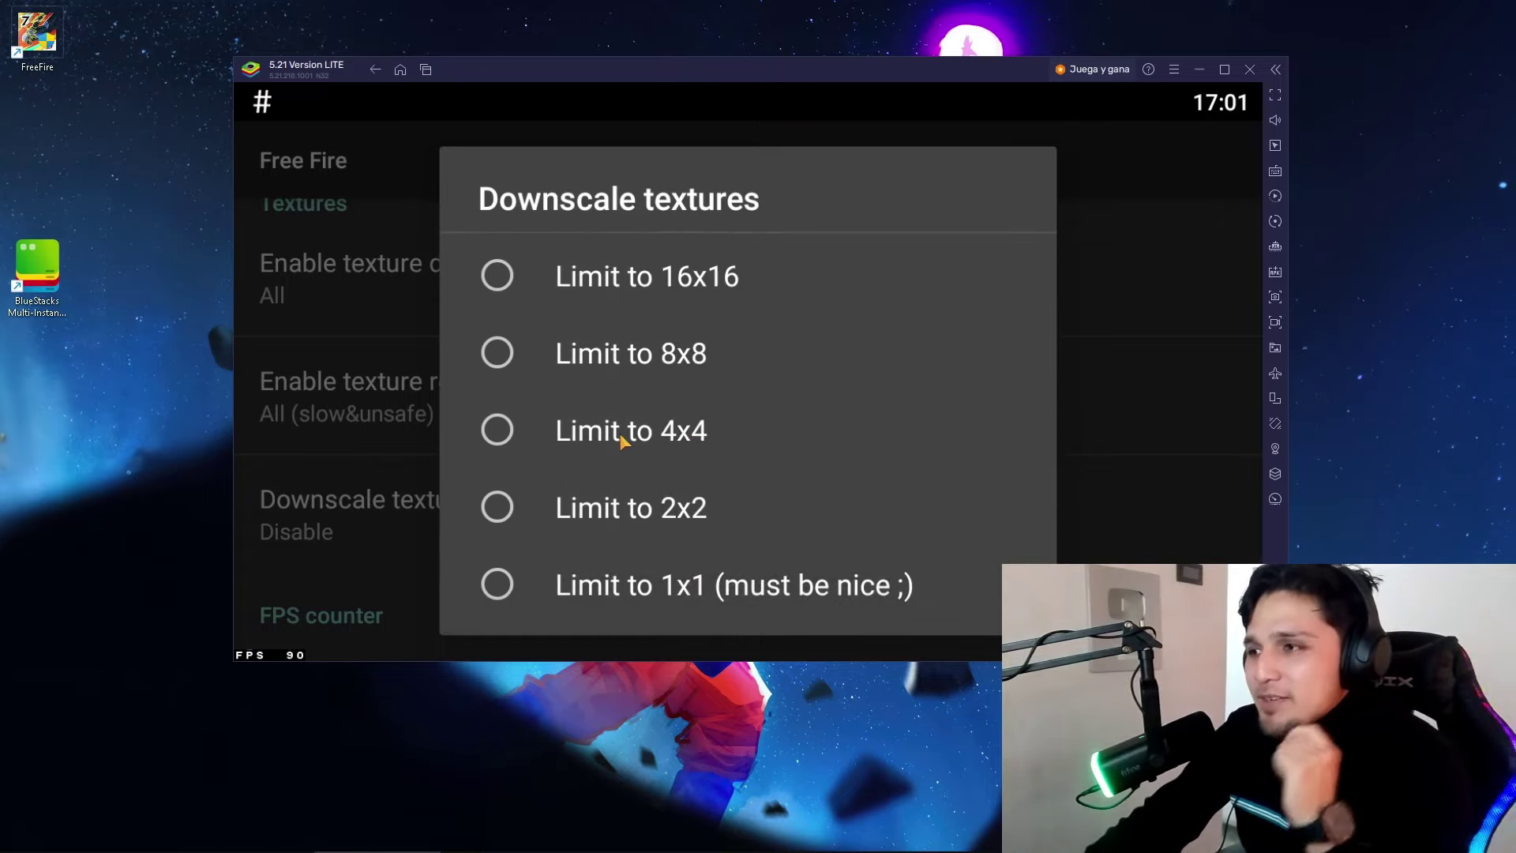
left_click(505, 434)
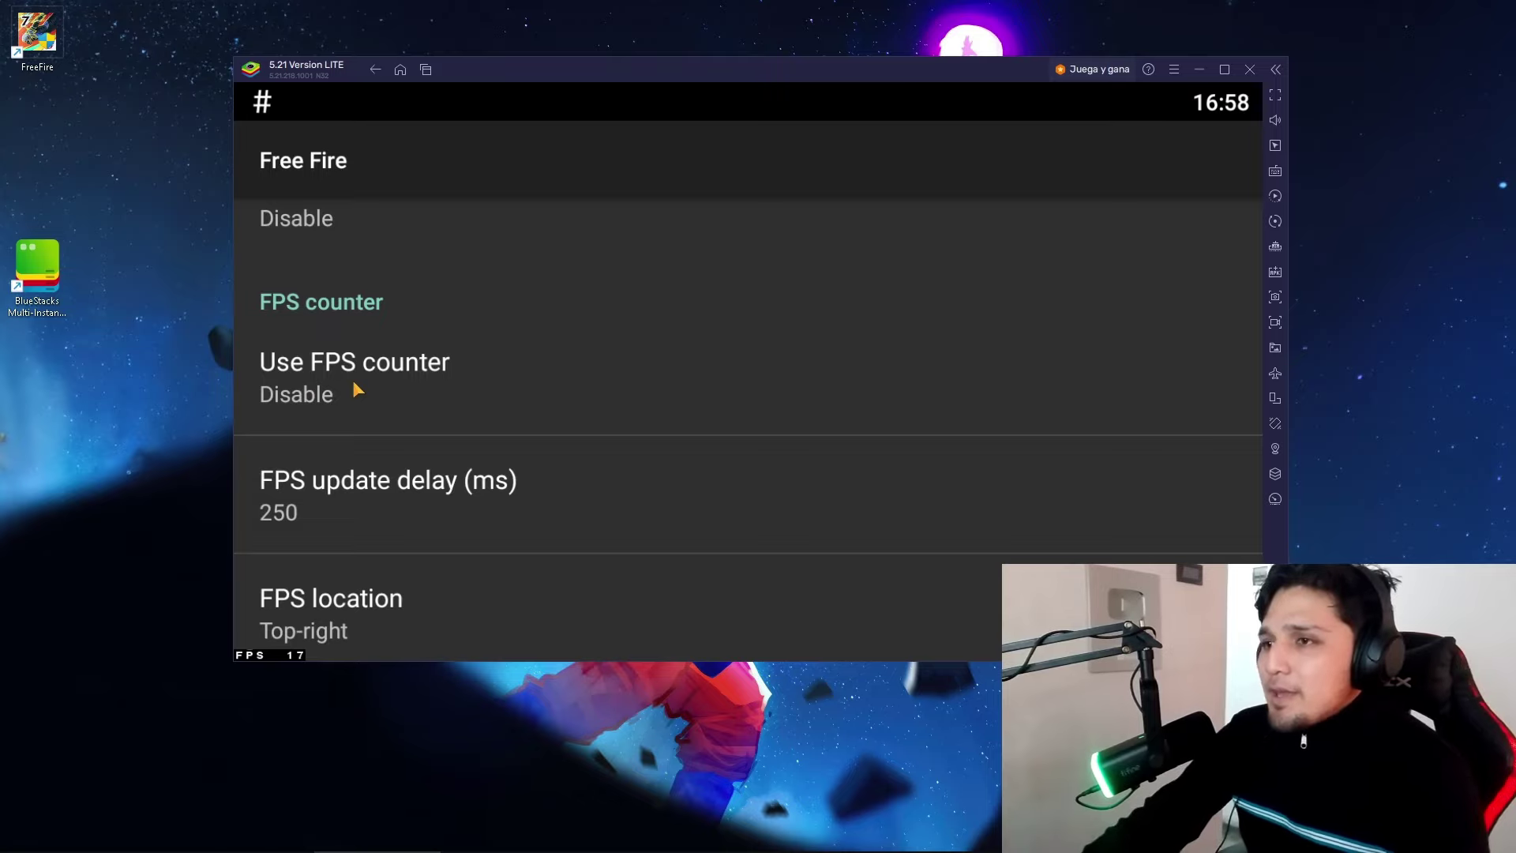
left_click(357, 390)
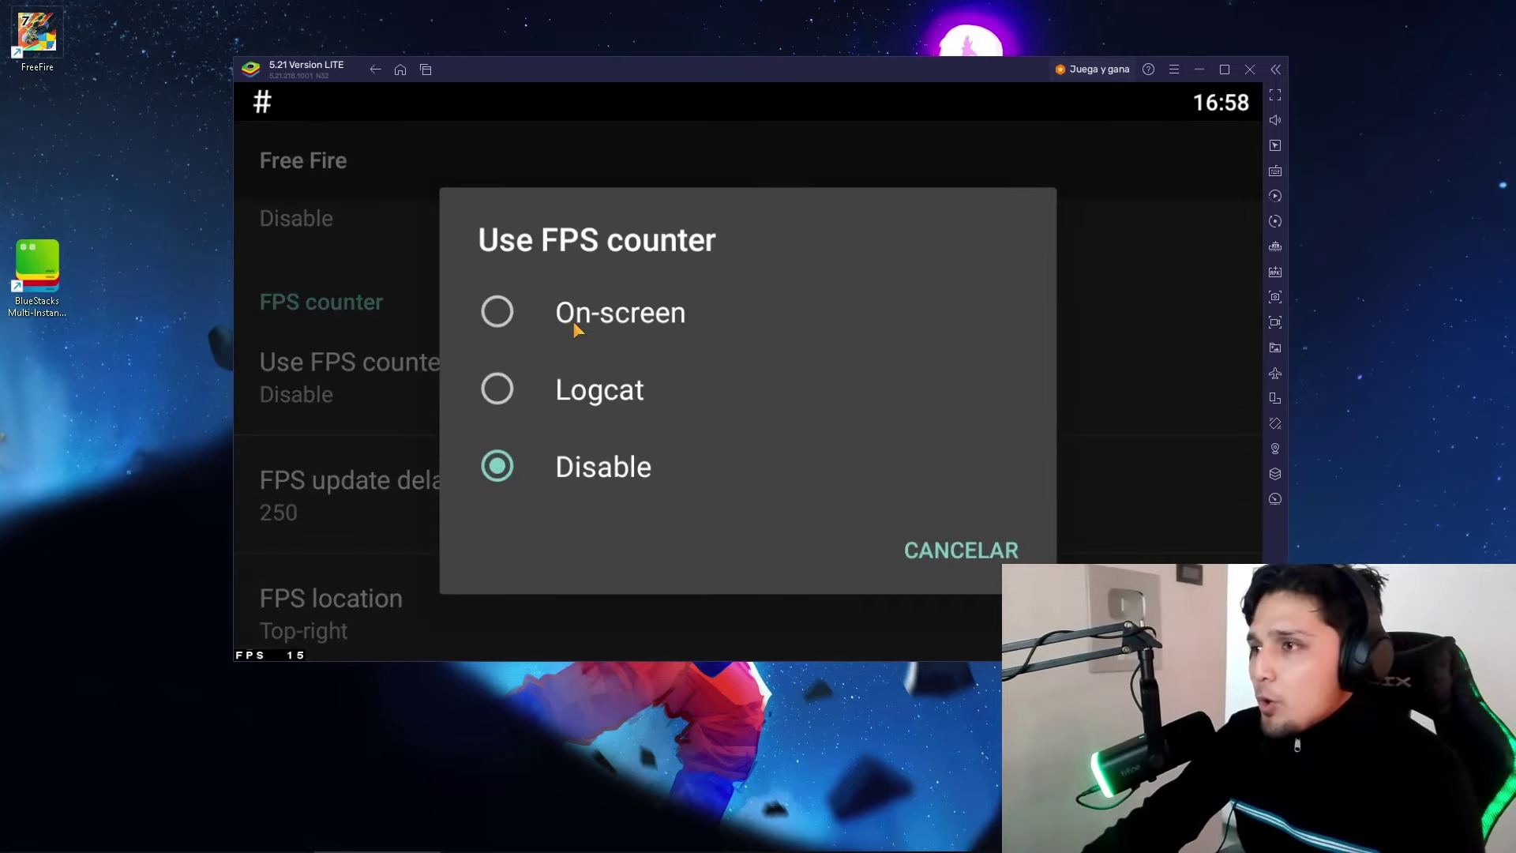
- Show an on-screen FPS counter positioned at Top-right
left_click(501, 313)
scroll(419, 496, "down", 3)
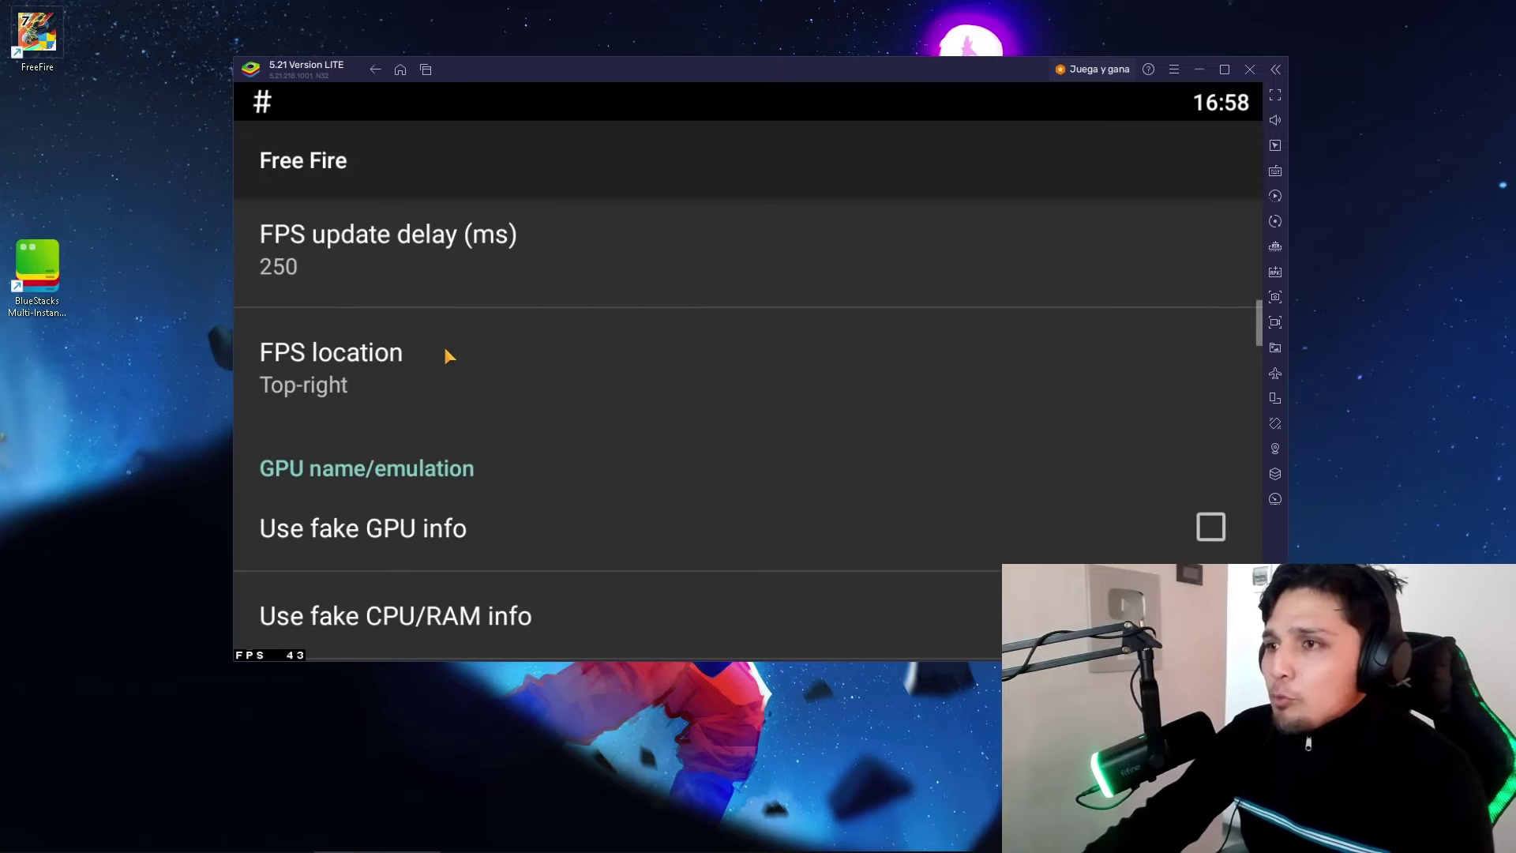
left_click(305, 375)
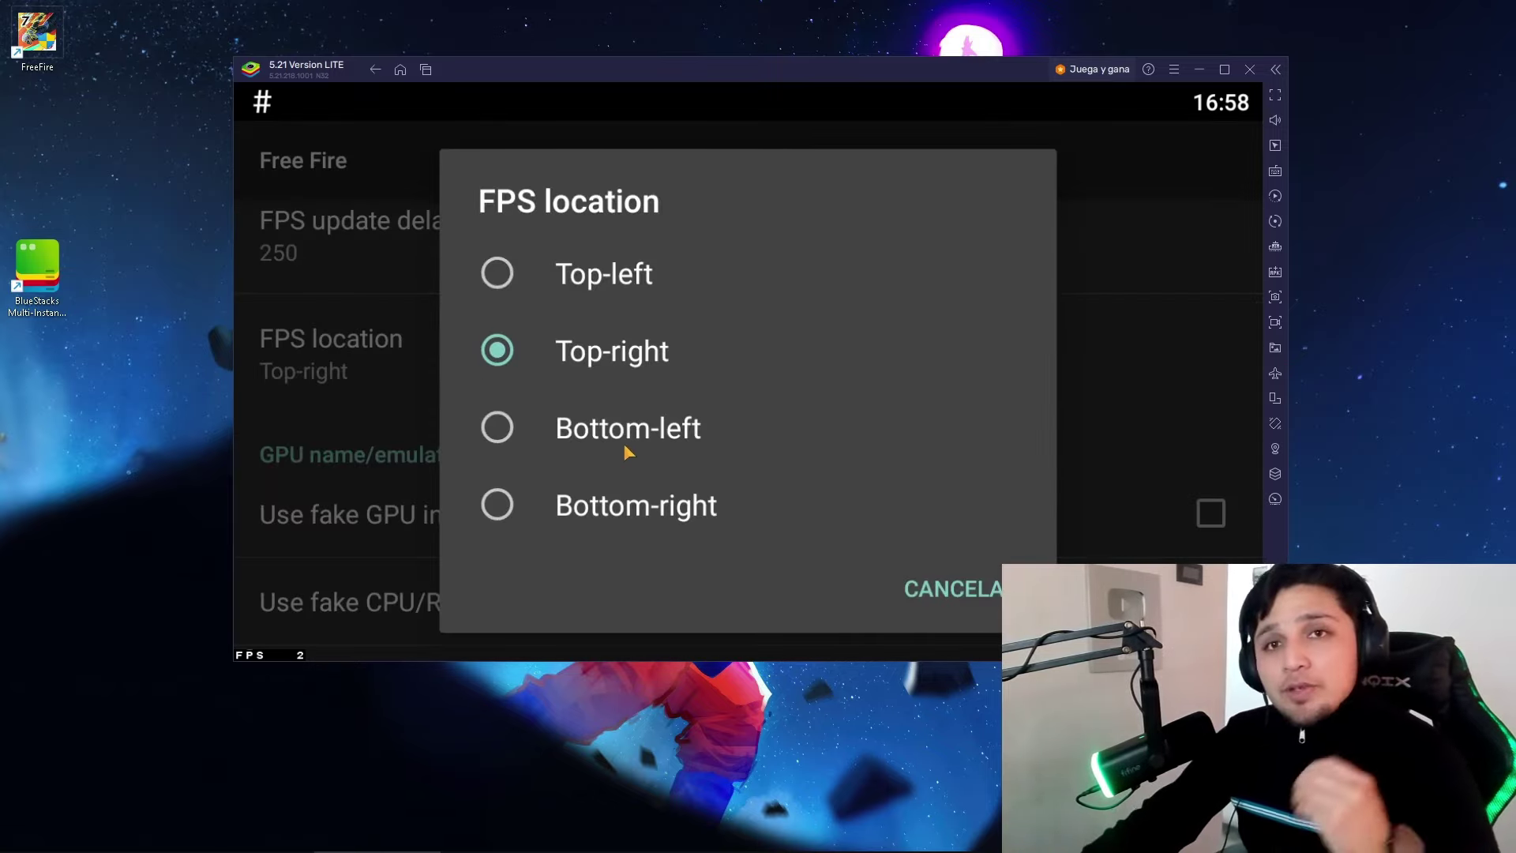
left_click(524, 357)
scroll(444, 433, "down", 5)
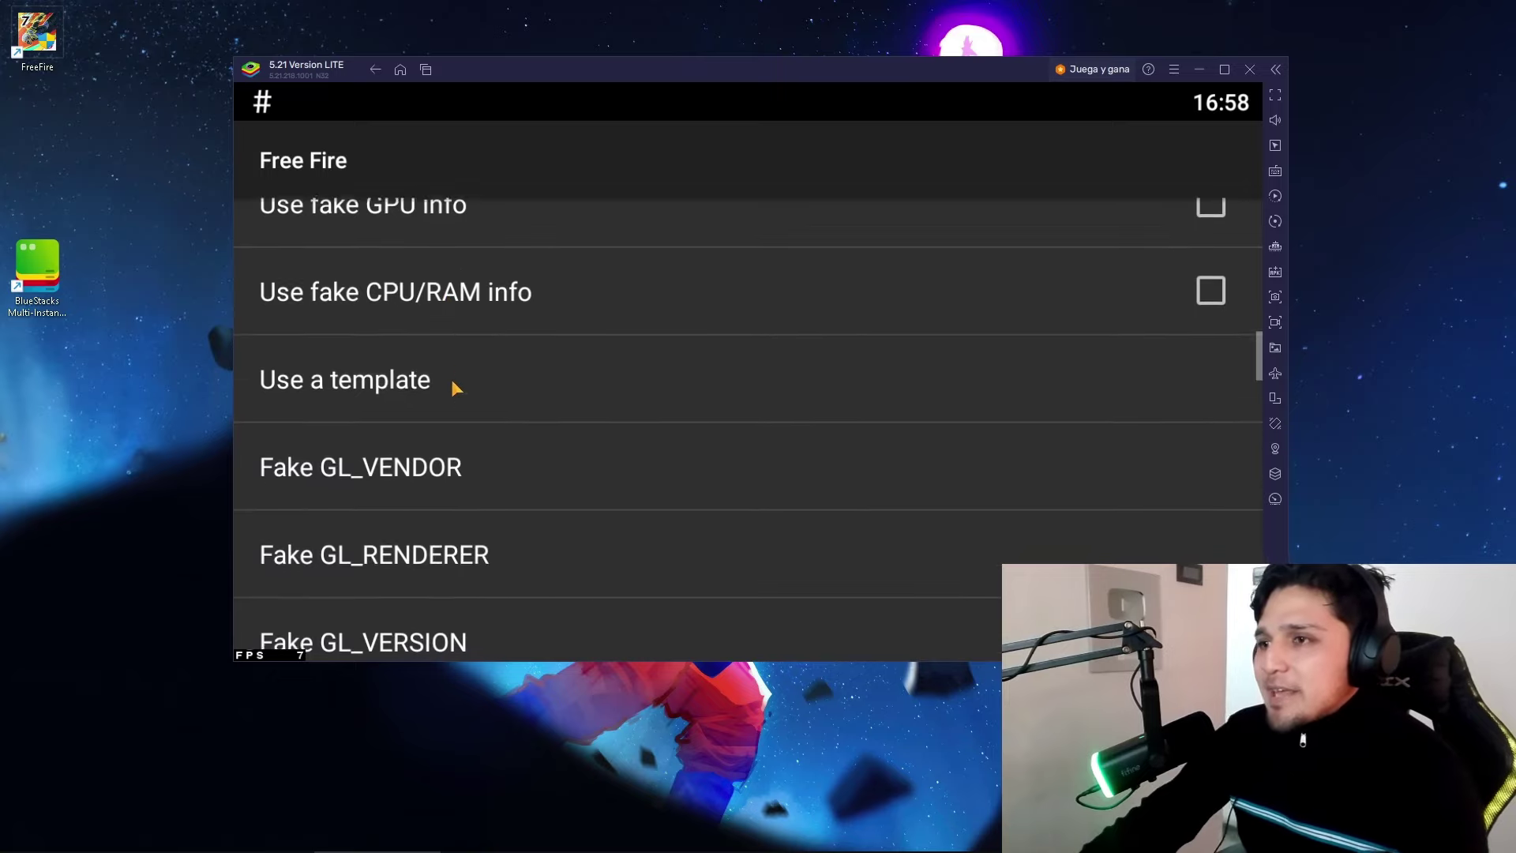
left_click(408, 344)
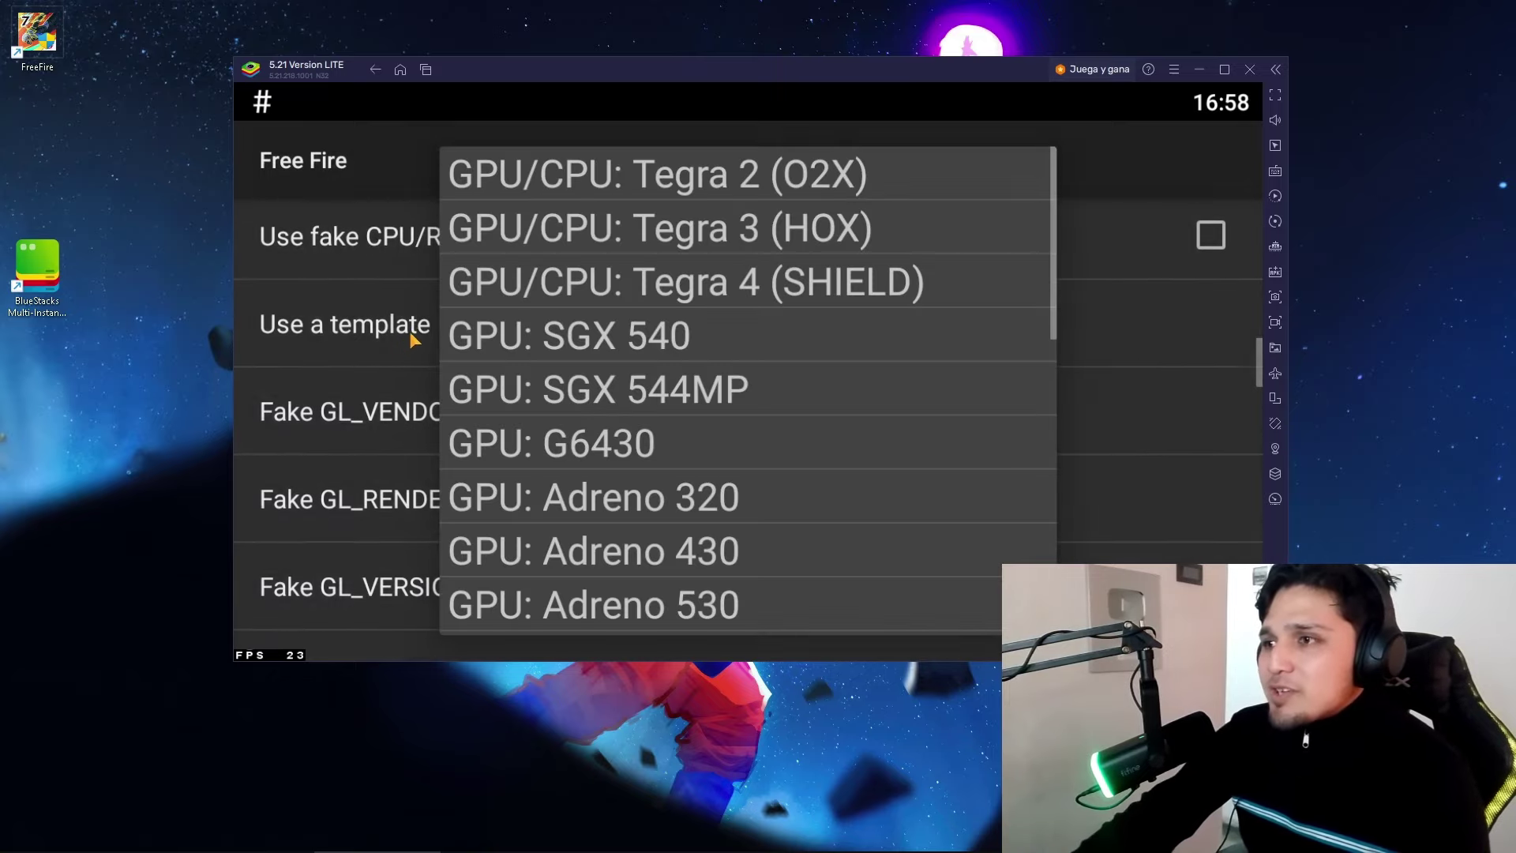
scroll(559, 378, "down", 6)
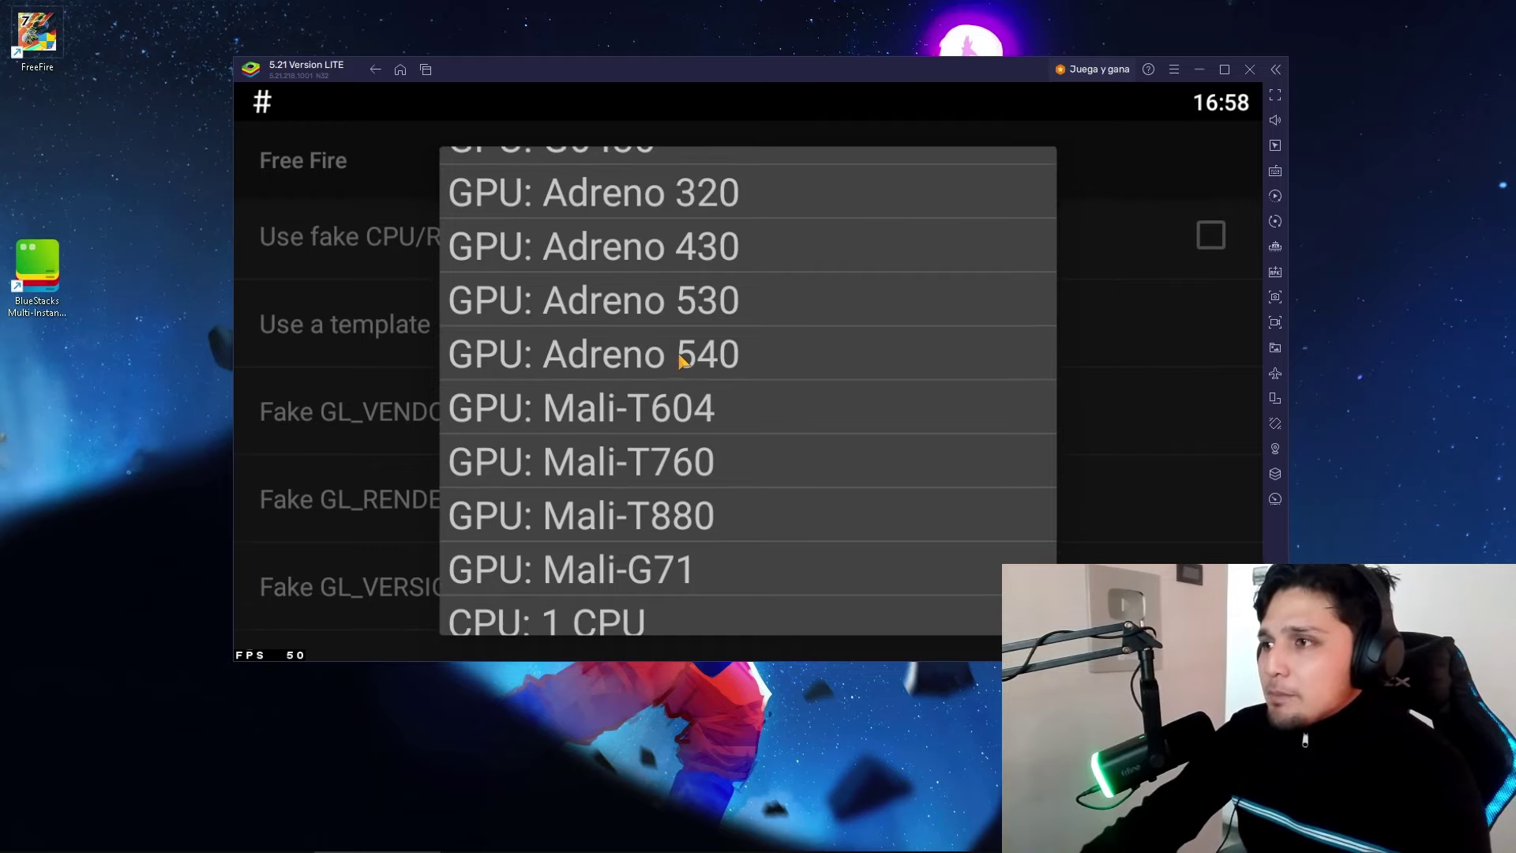
left_click(681, 357)
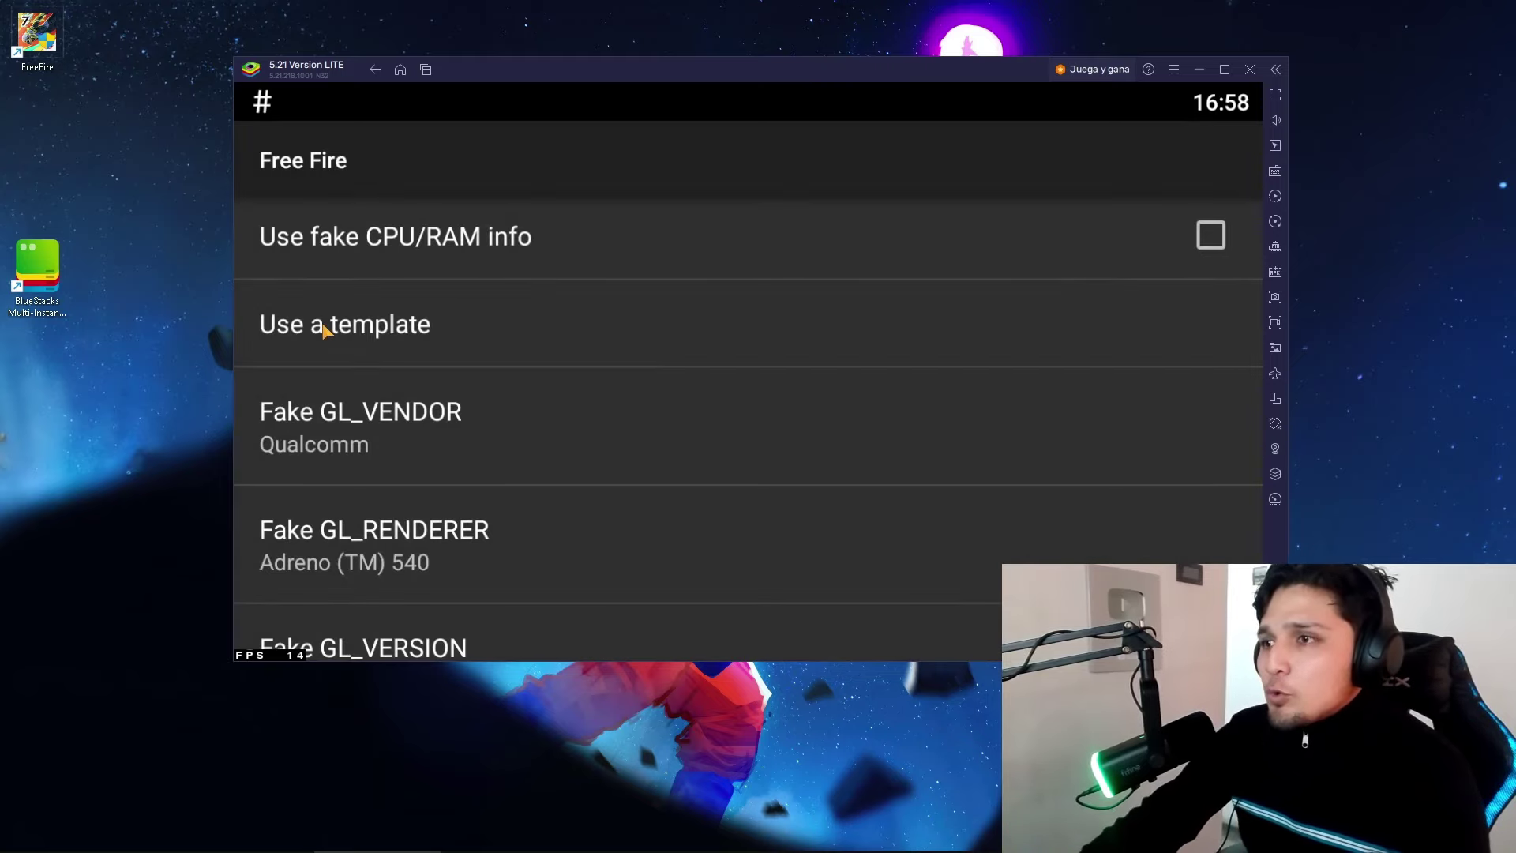
left_click(359, 338)
scroll(604, 347, "down", 3)
scroll(592, 348, "down", 3)
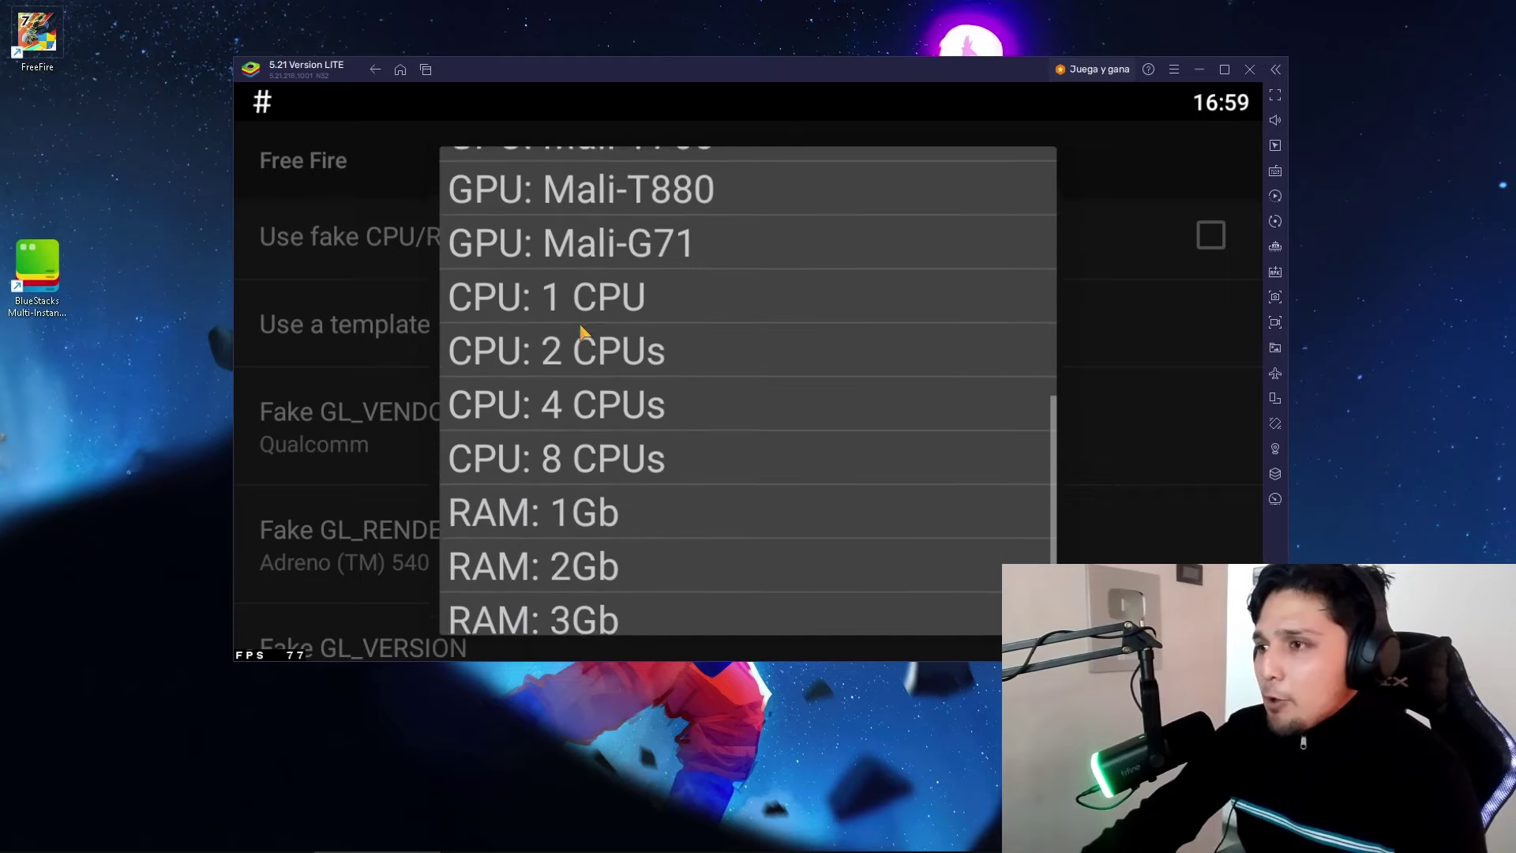
left_click(553, 395)
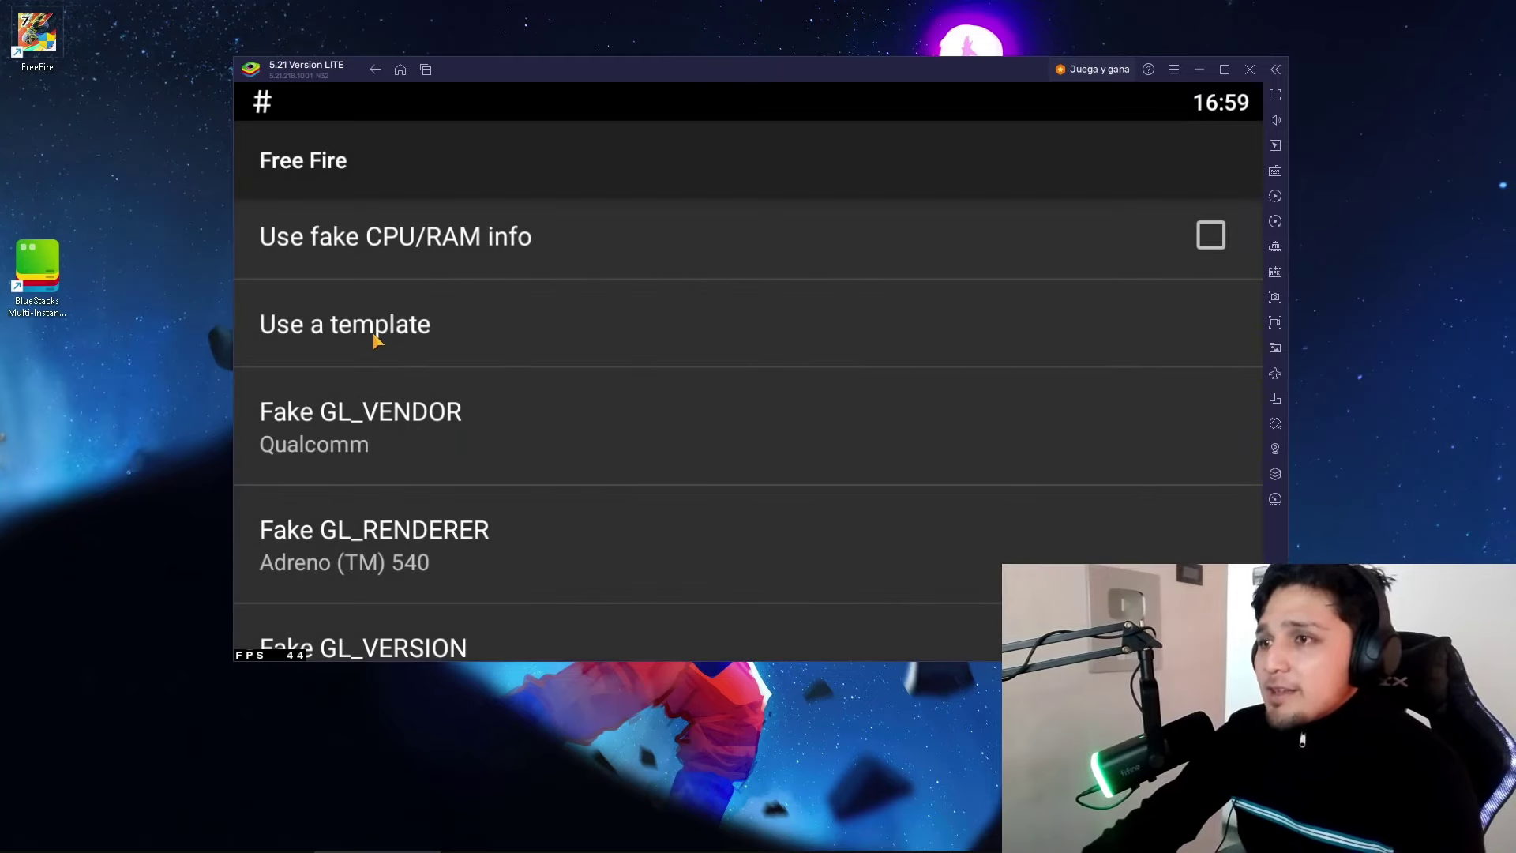
left_click(375, 340)
scroll(616, 545, "down", 10)
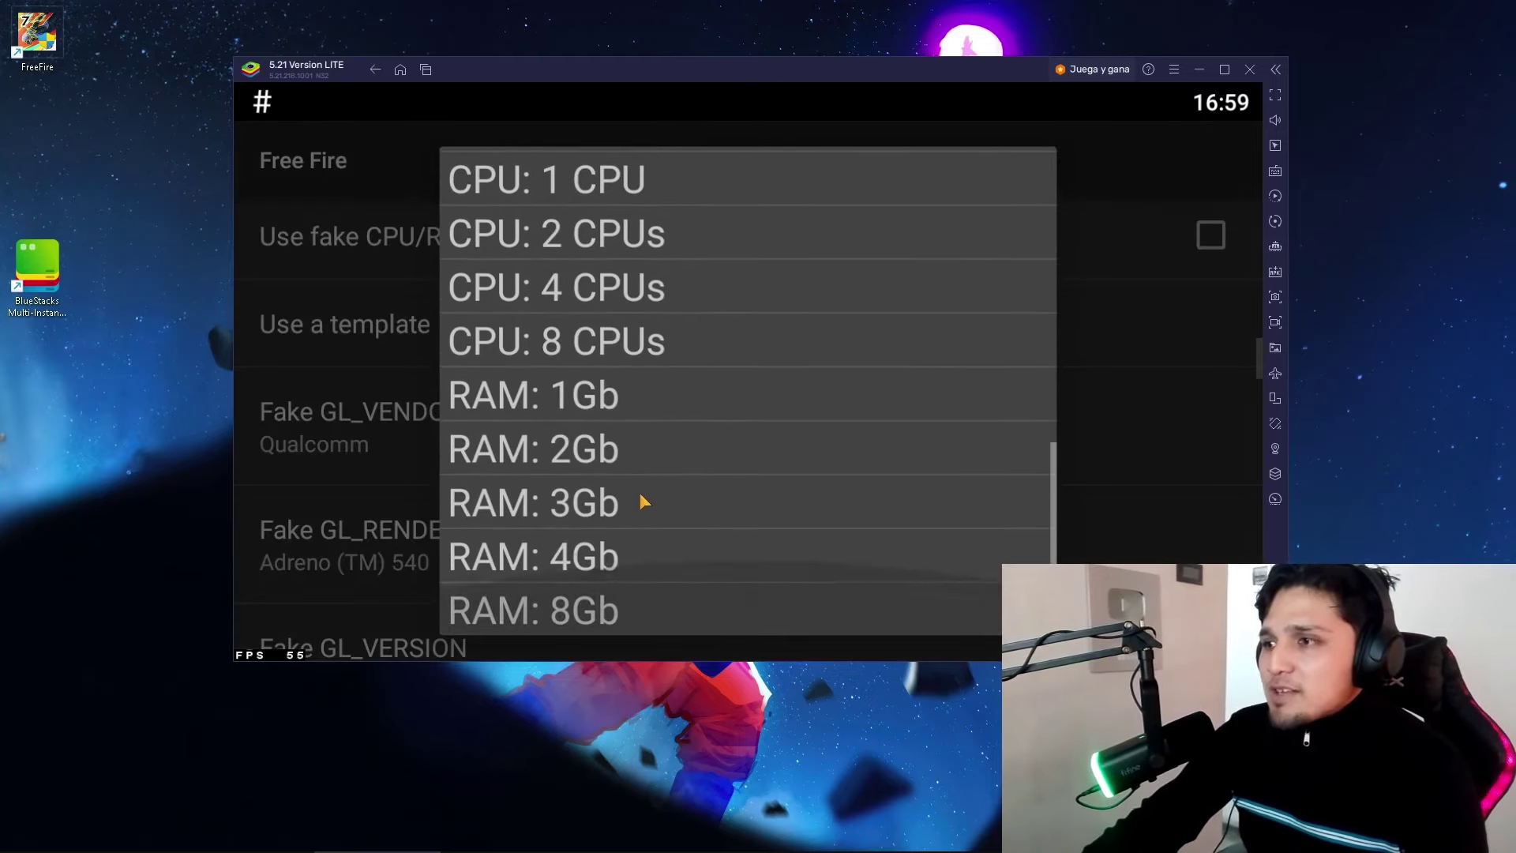
left_click(573, 620)
scroll(500, 429, "down", 5)
scroll(500, 373, "down", 10)
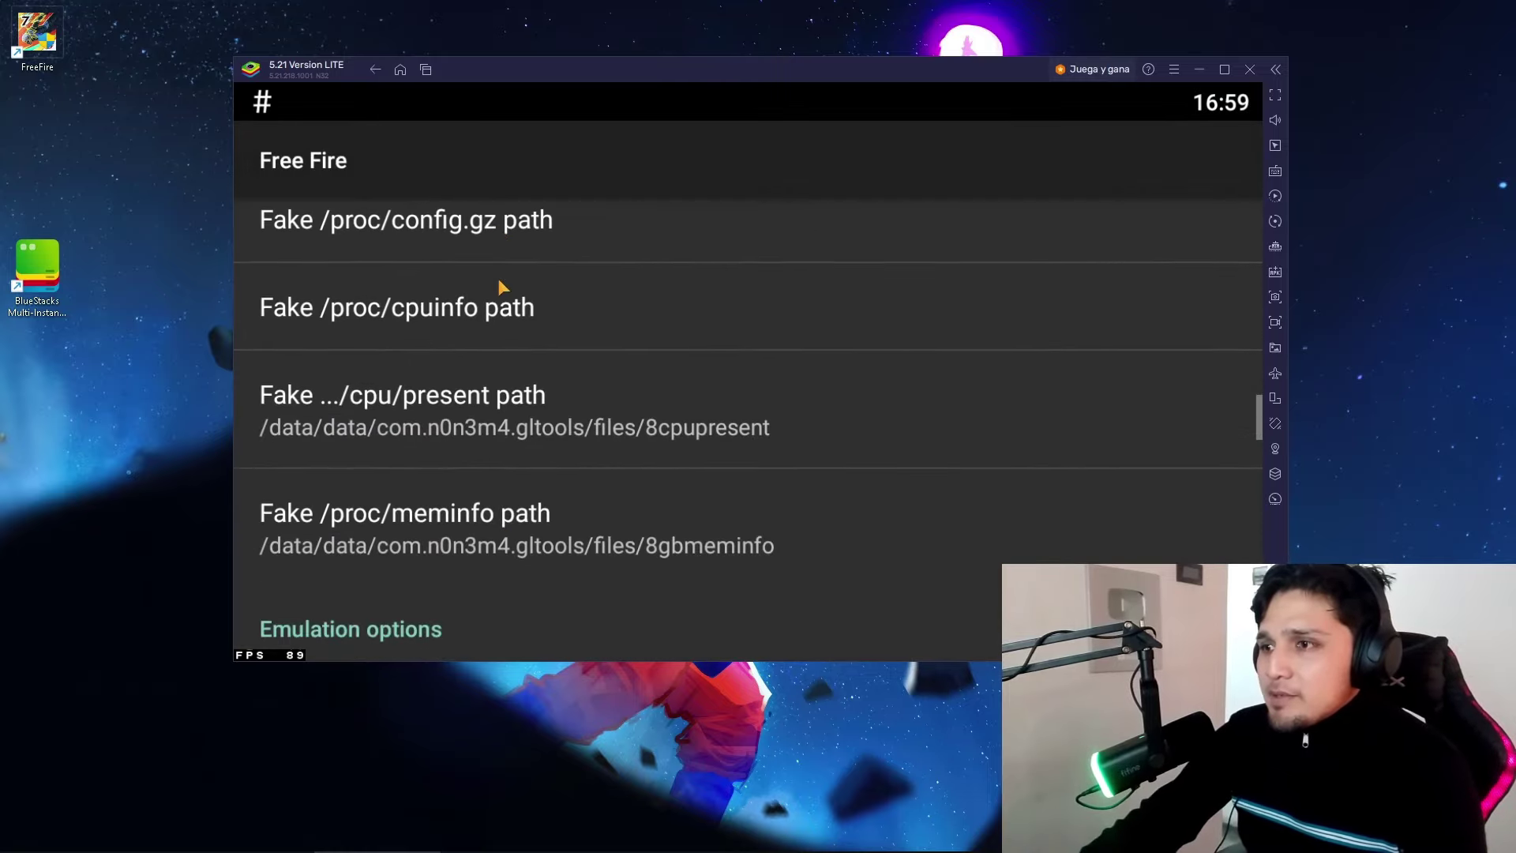
- Close all running apps and relaunch Free Fire from Nova Launcher's app drawer
left_click(426, 69)
left_click(962, 158)
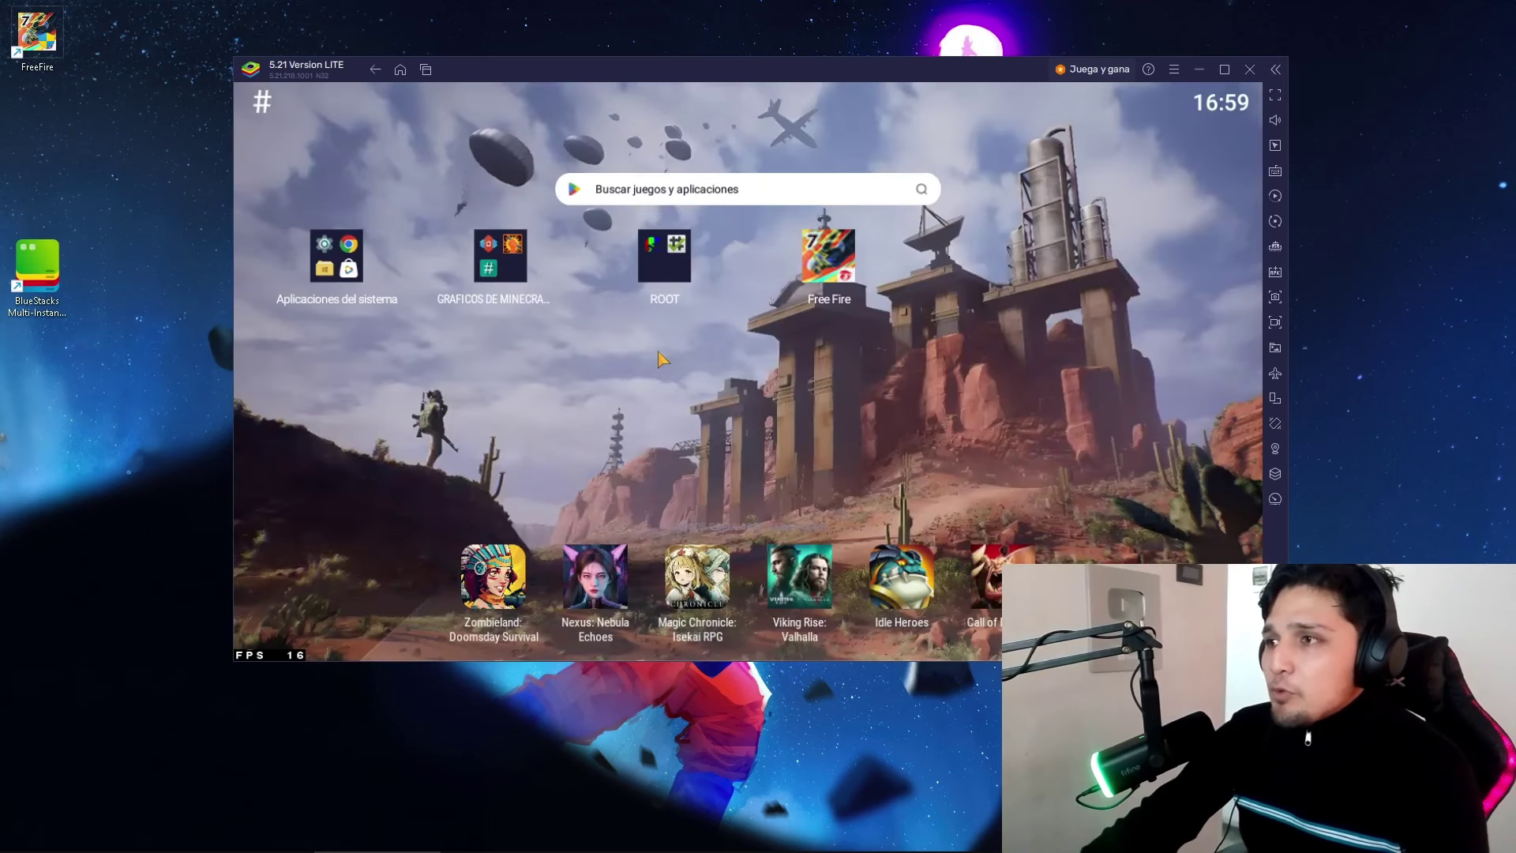
left_click(516, 273)
left_click(604, 368)
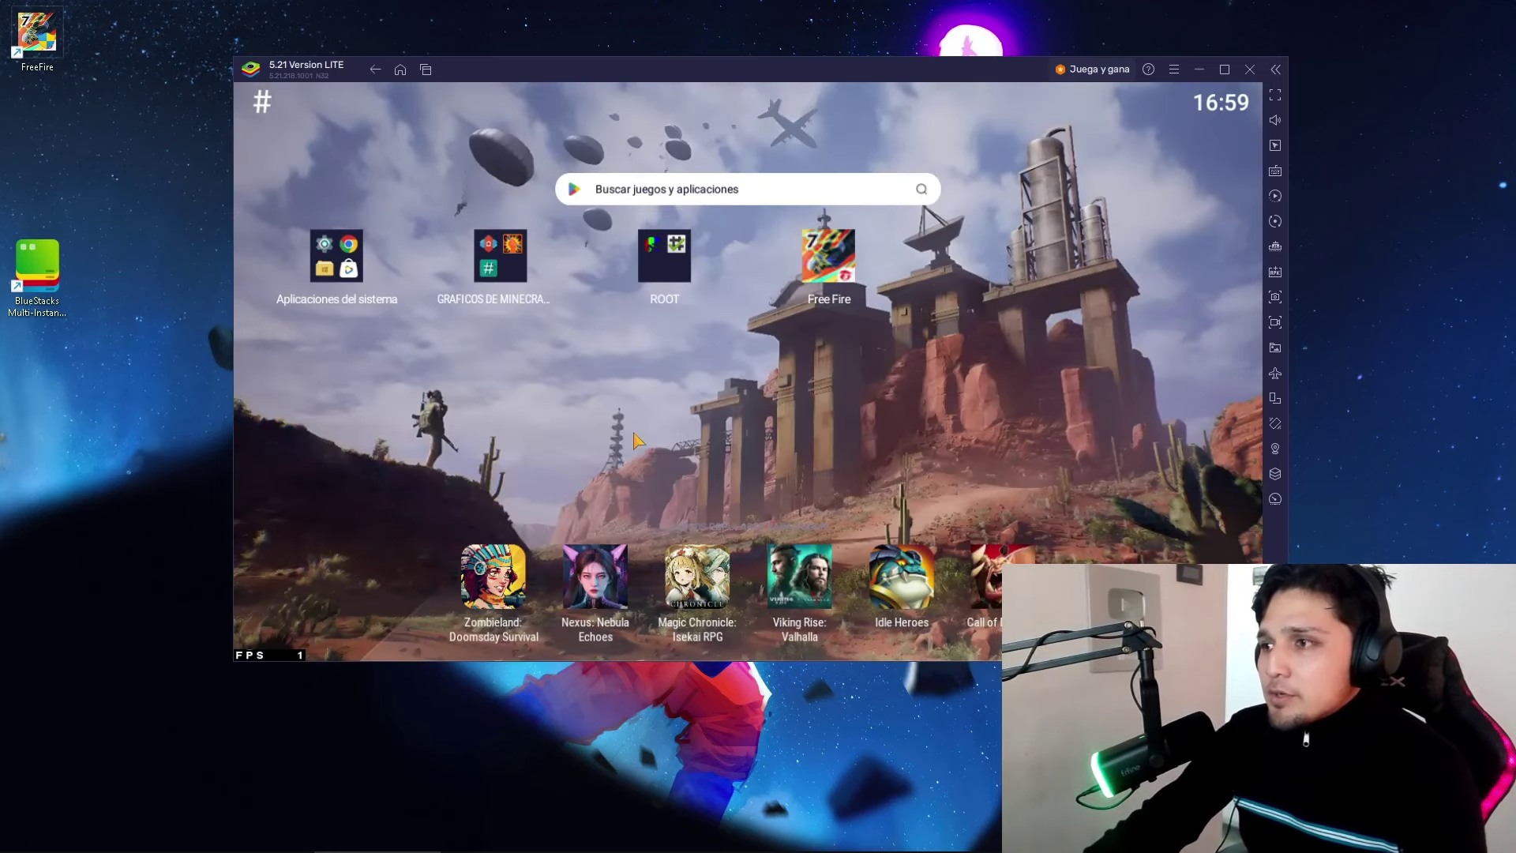
left_click_drag(415, 553, 415, 300)
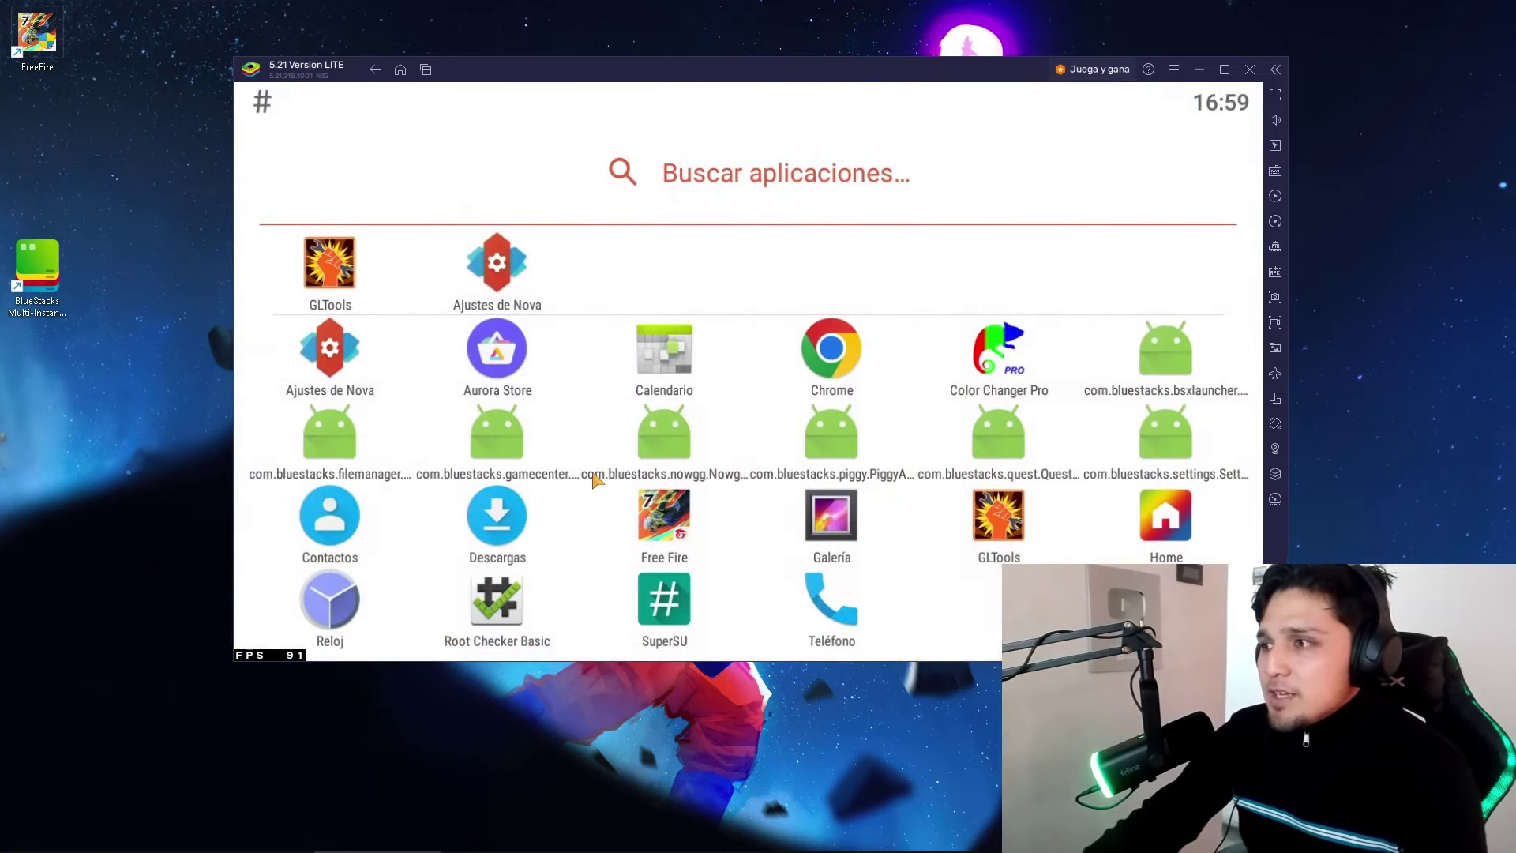
left_click(667, 526)
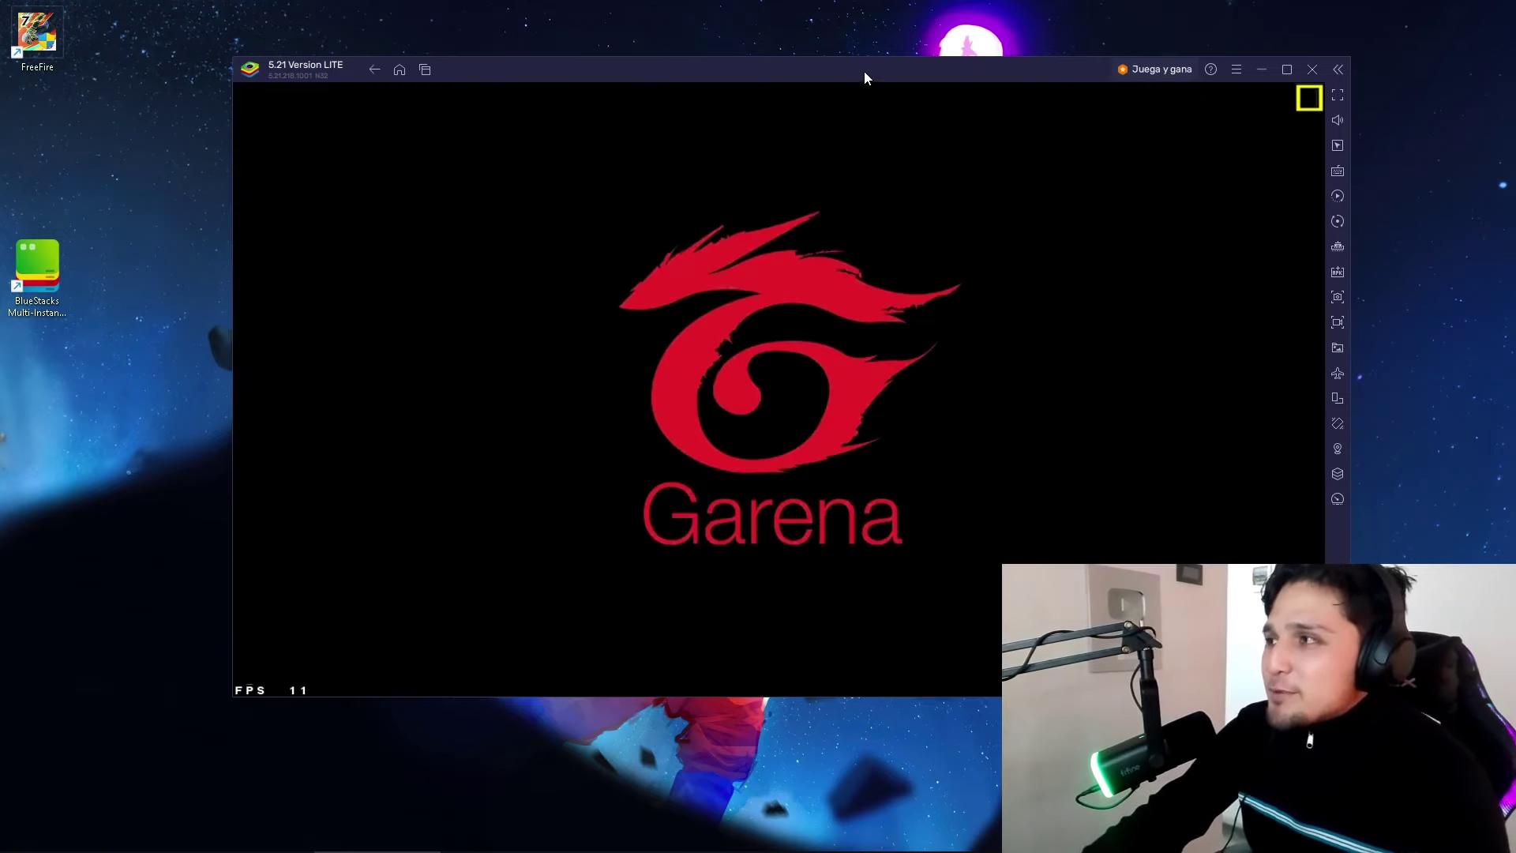
left_click_drag(865, 73, 823, 65)
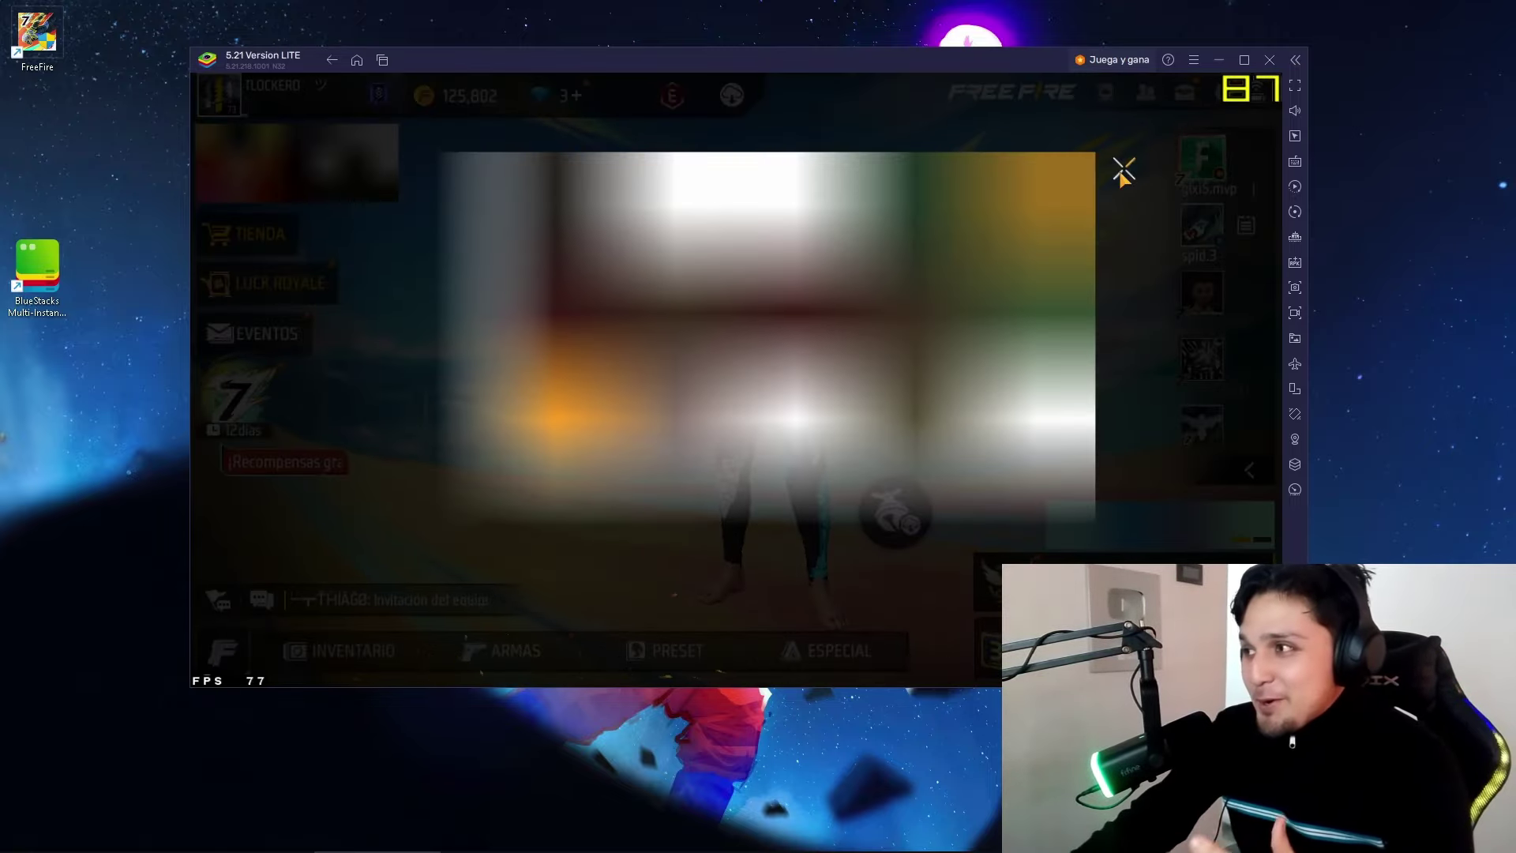
- Dismiss the lobby popup and confirm the training grounds data download, returning to the lobby
left_click(1123, 170)
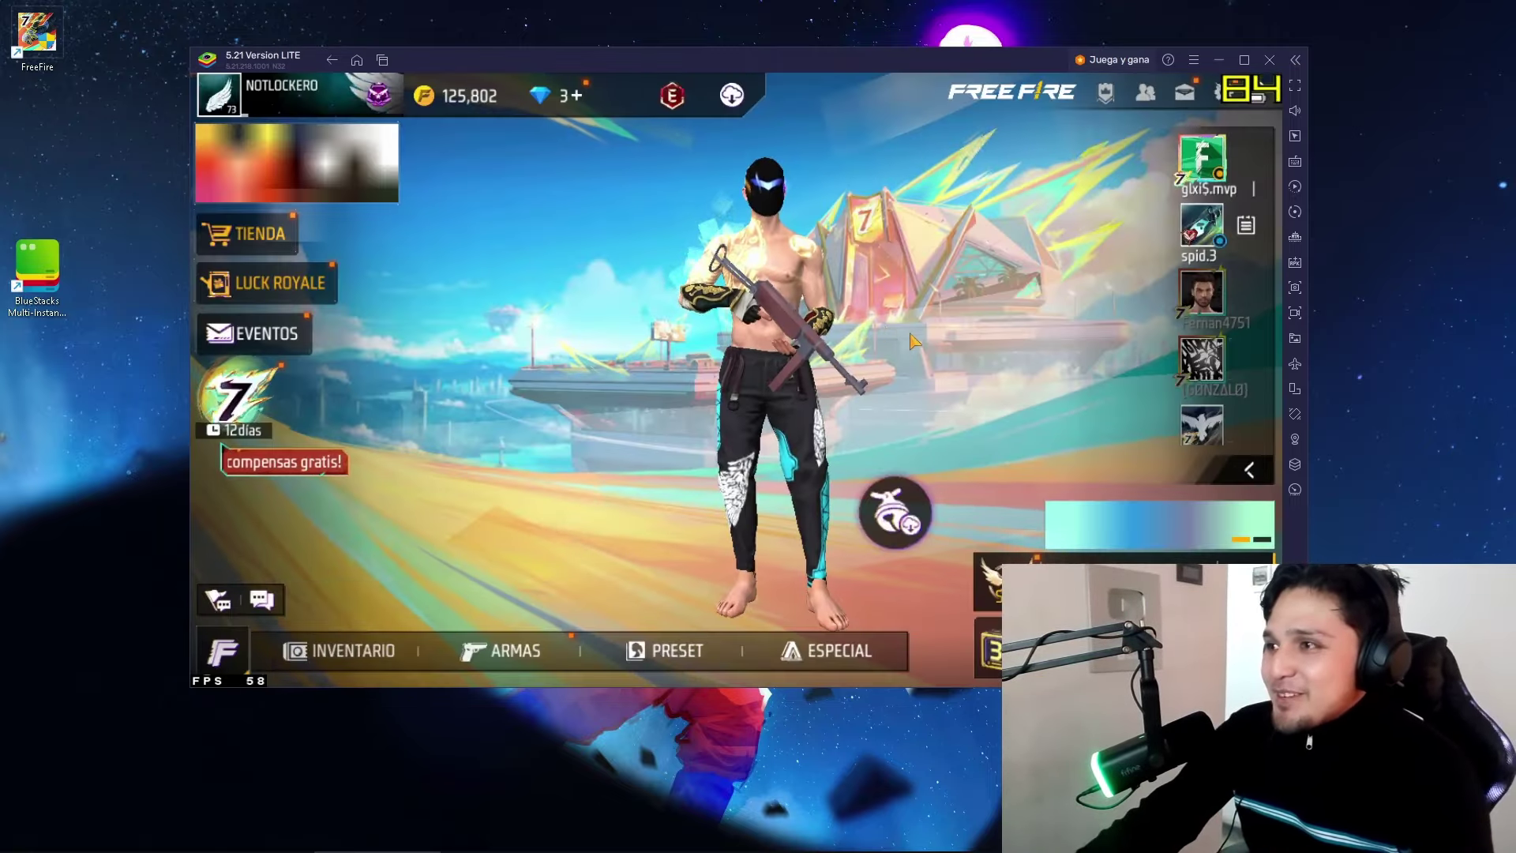
left_click(989, 583)
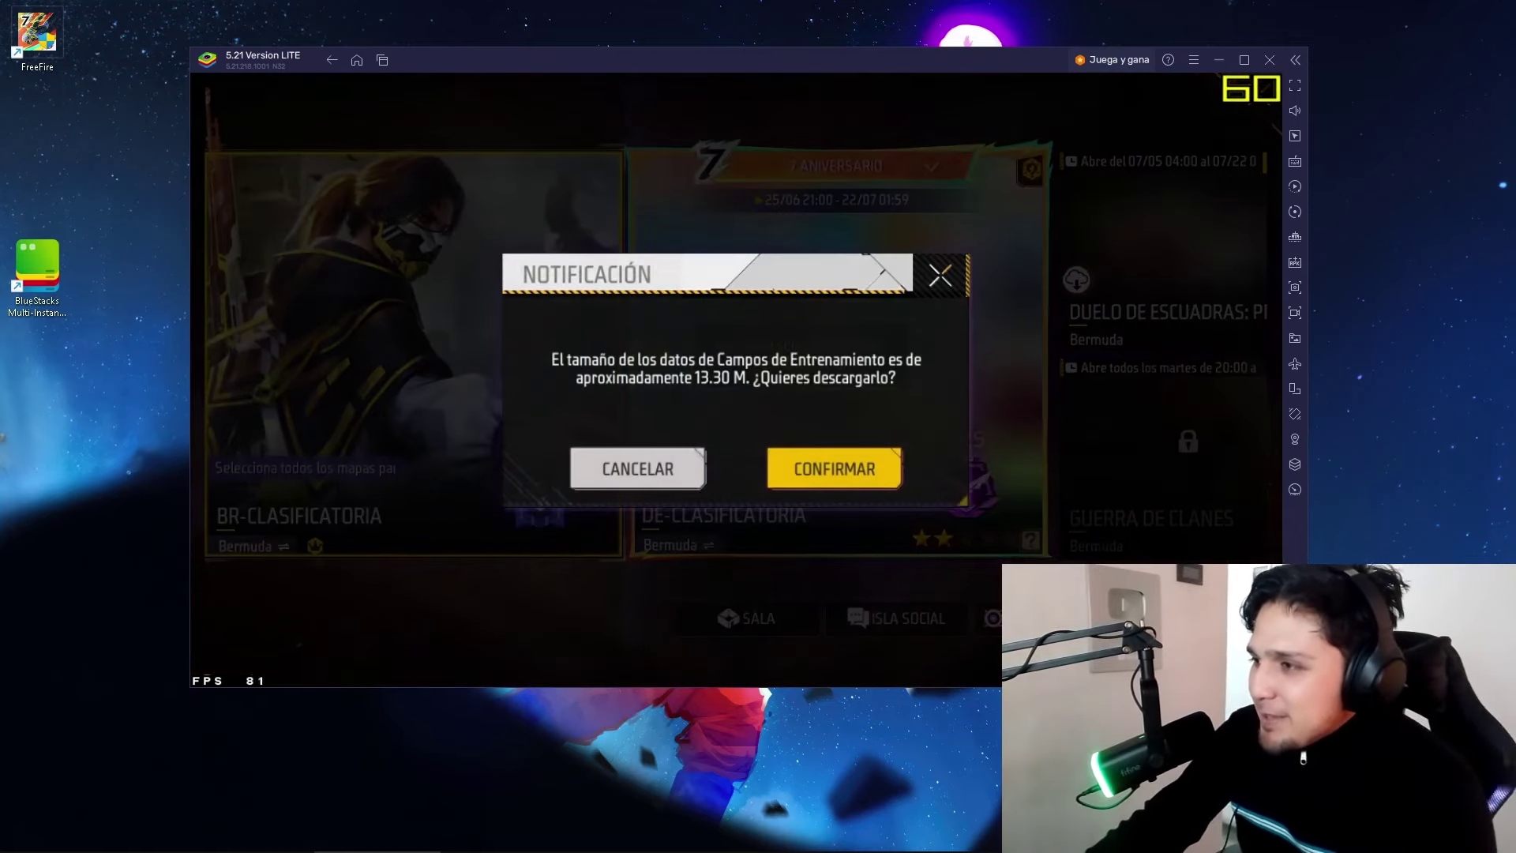
left_click(849, 470)
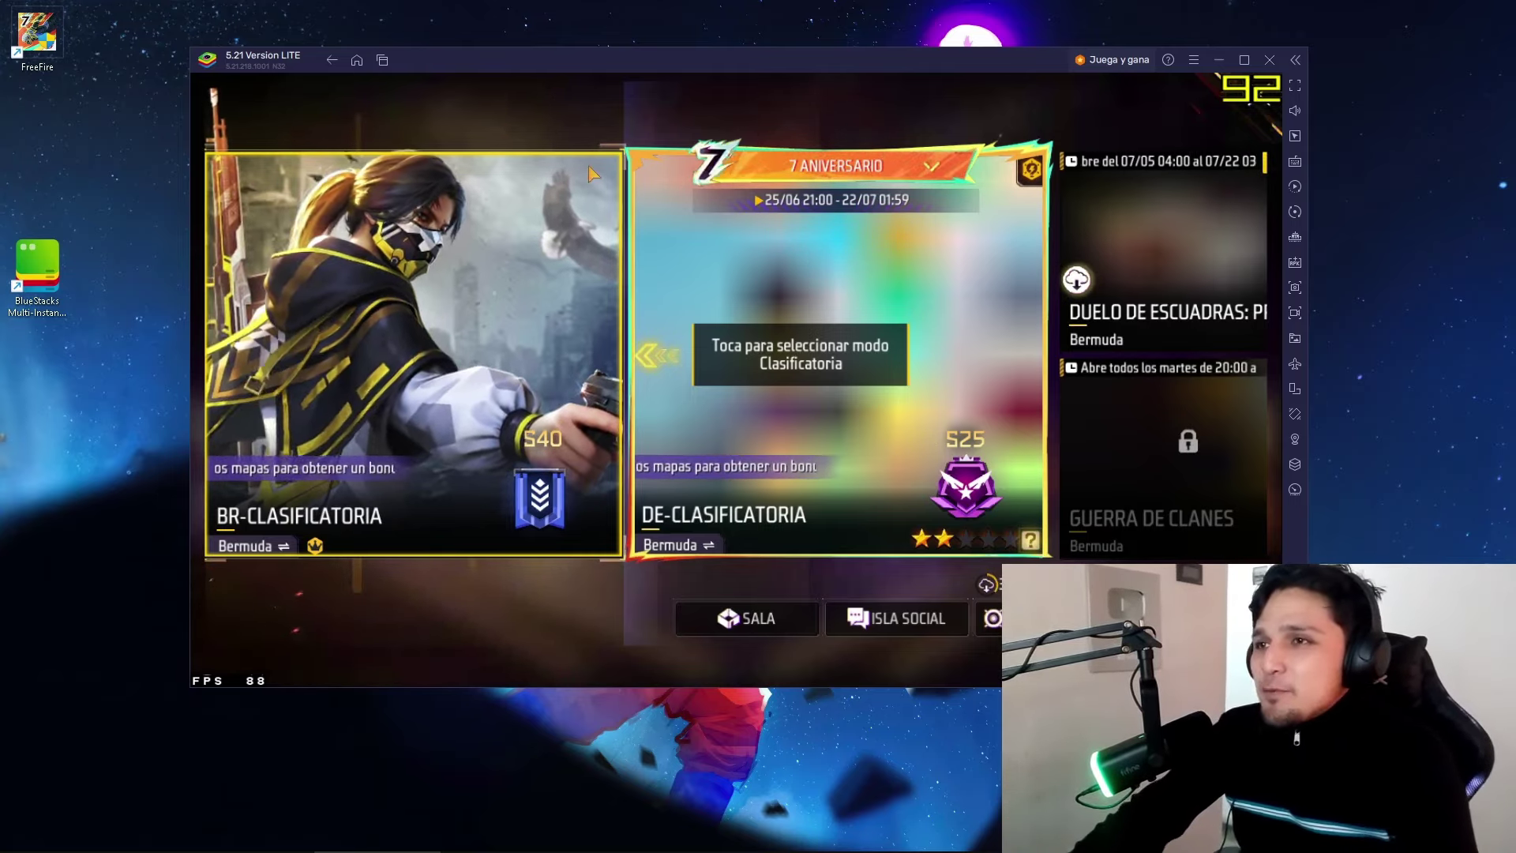
left_click(458, 347)
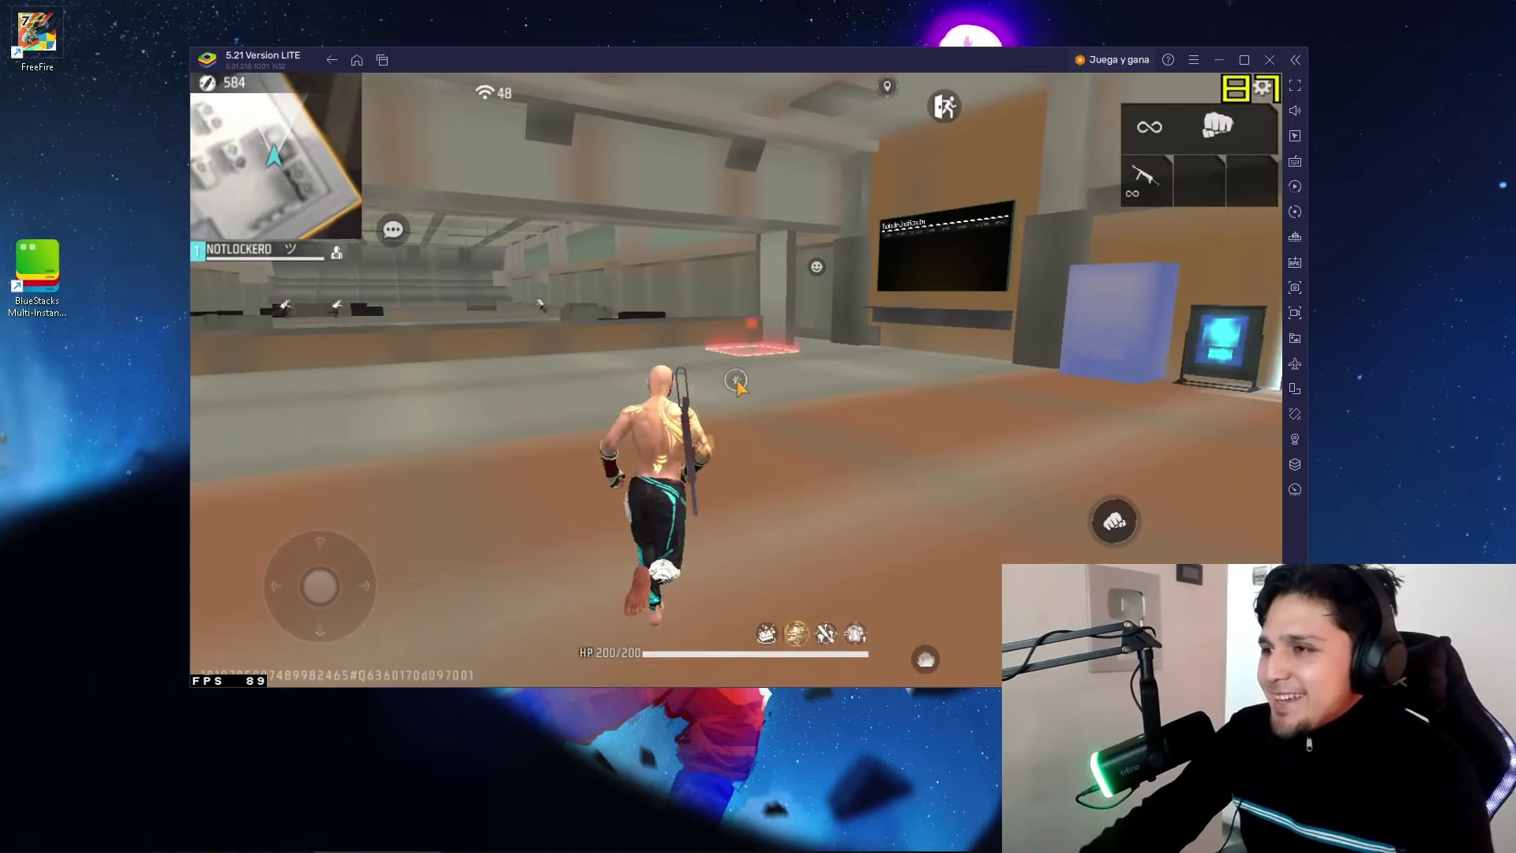
- Start the training grounds map, run across it and fire repeatedly at the targets
key("w")
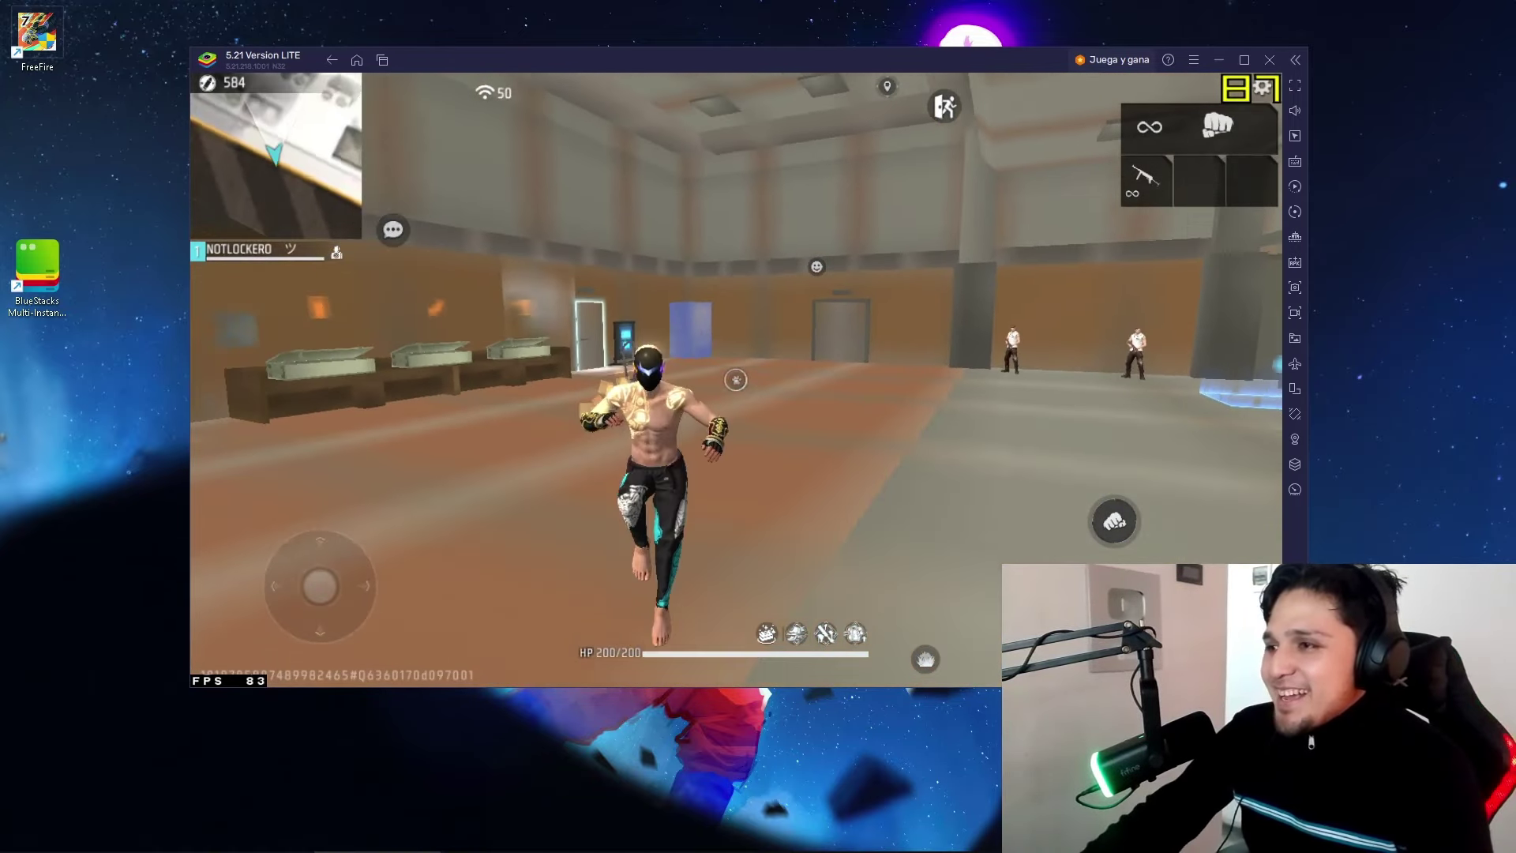
key("space")
left_click(738, 383)
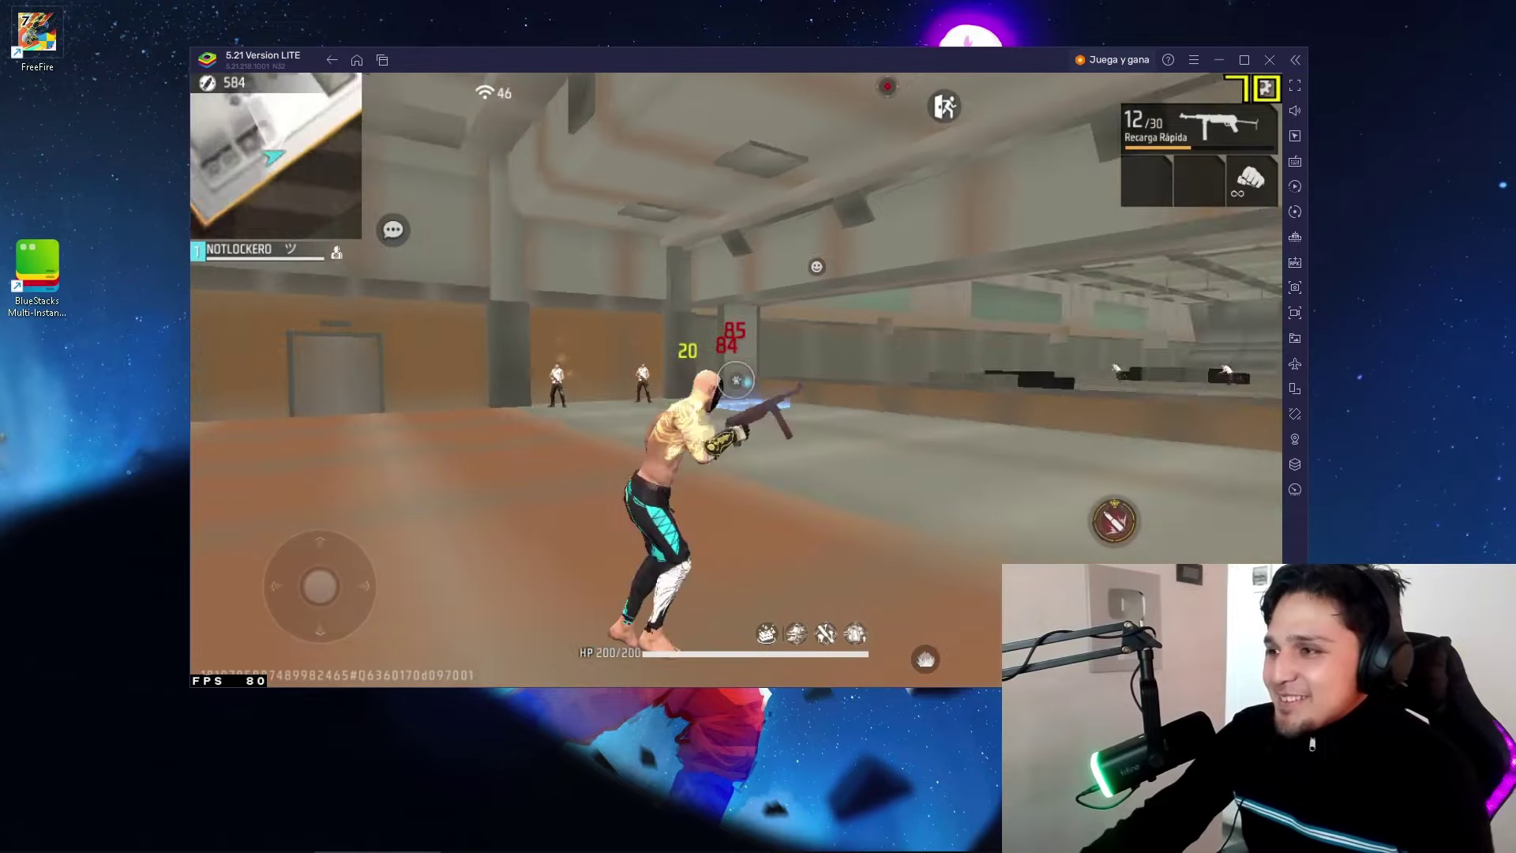
left_click(736, 380)
left_click(736, 380)
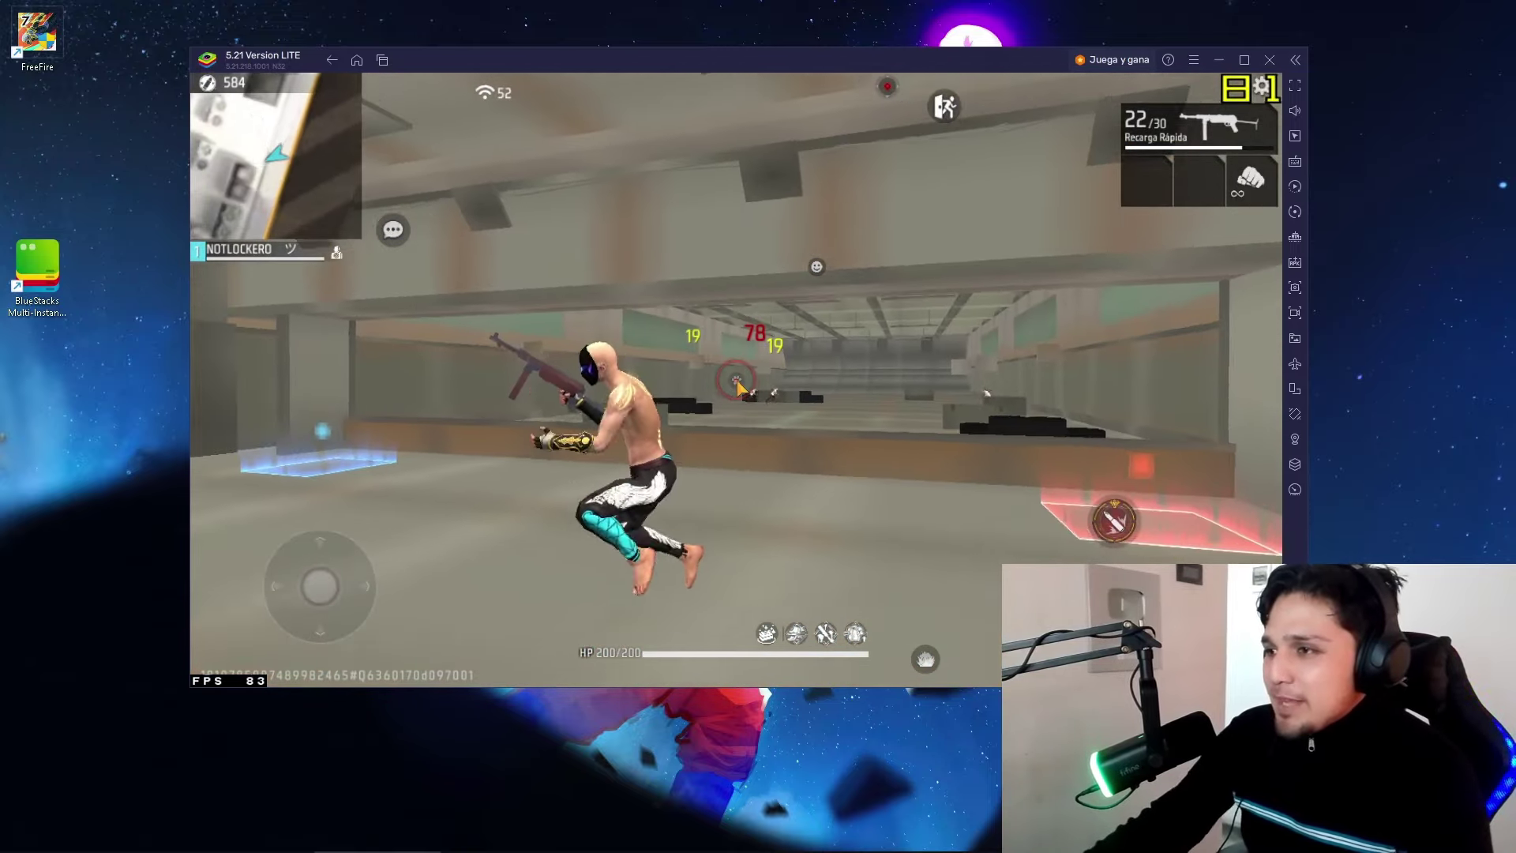
- Move around, reload, fire another burst, reload again, then play the swirling emote
key("s")
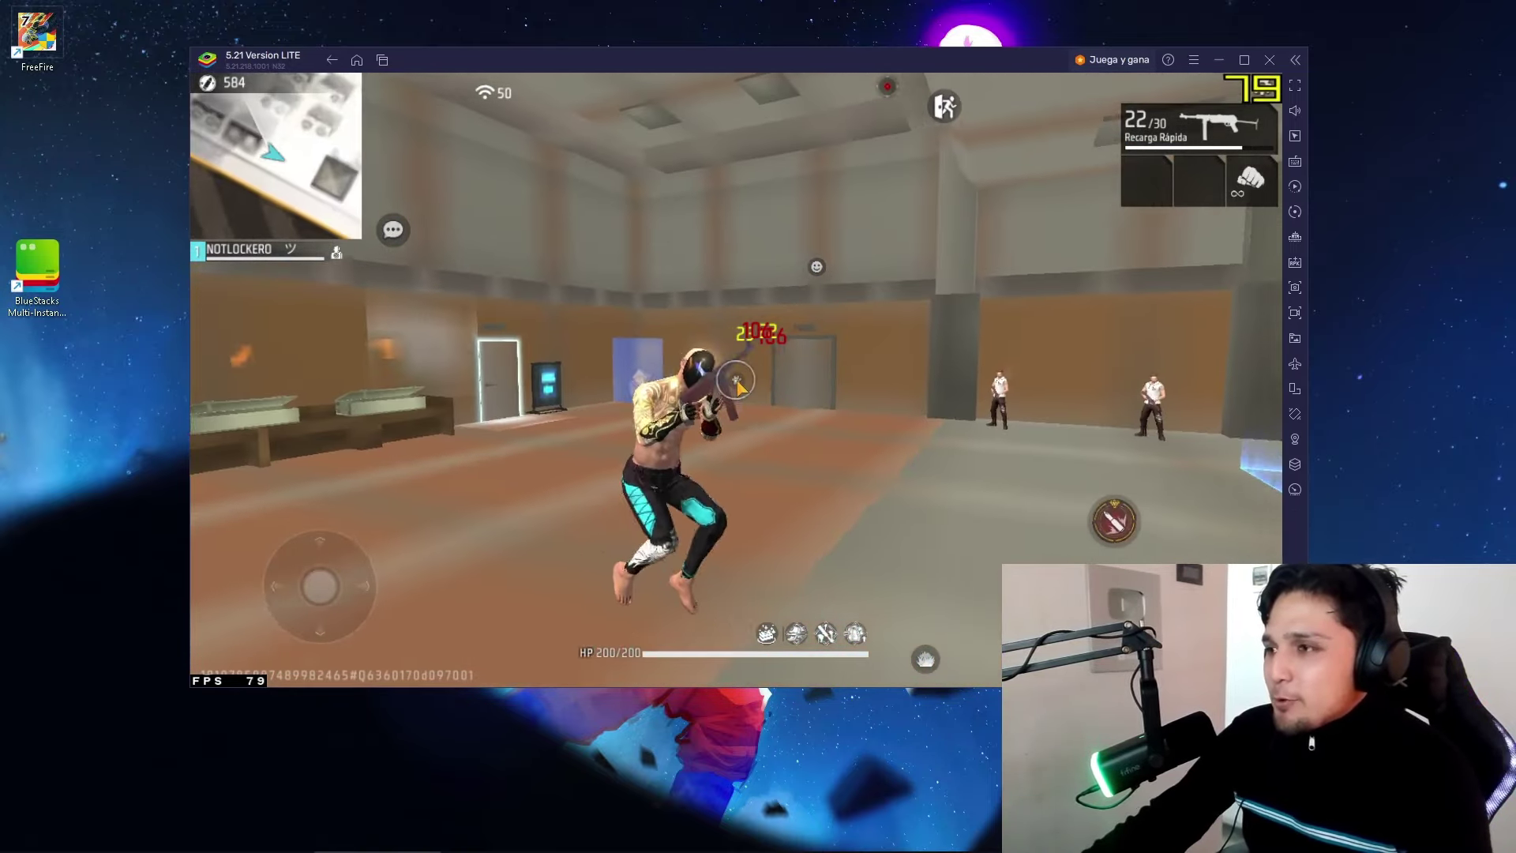
key("r")
left_click(736, 380)
key("r")
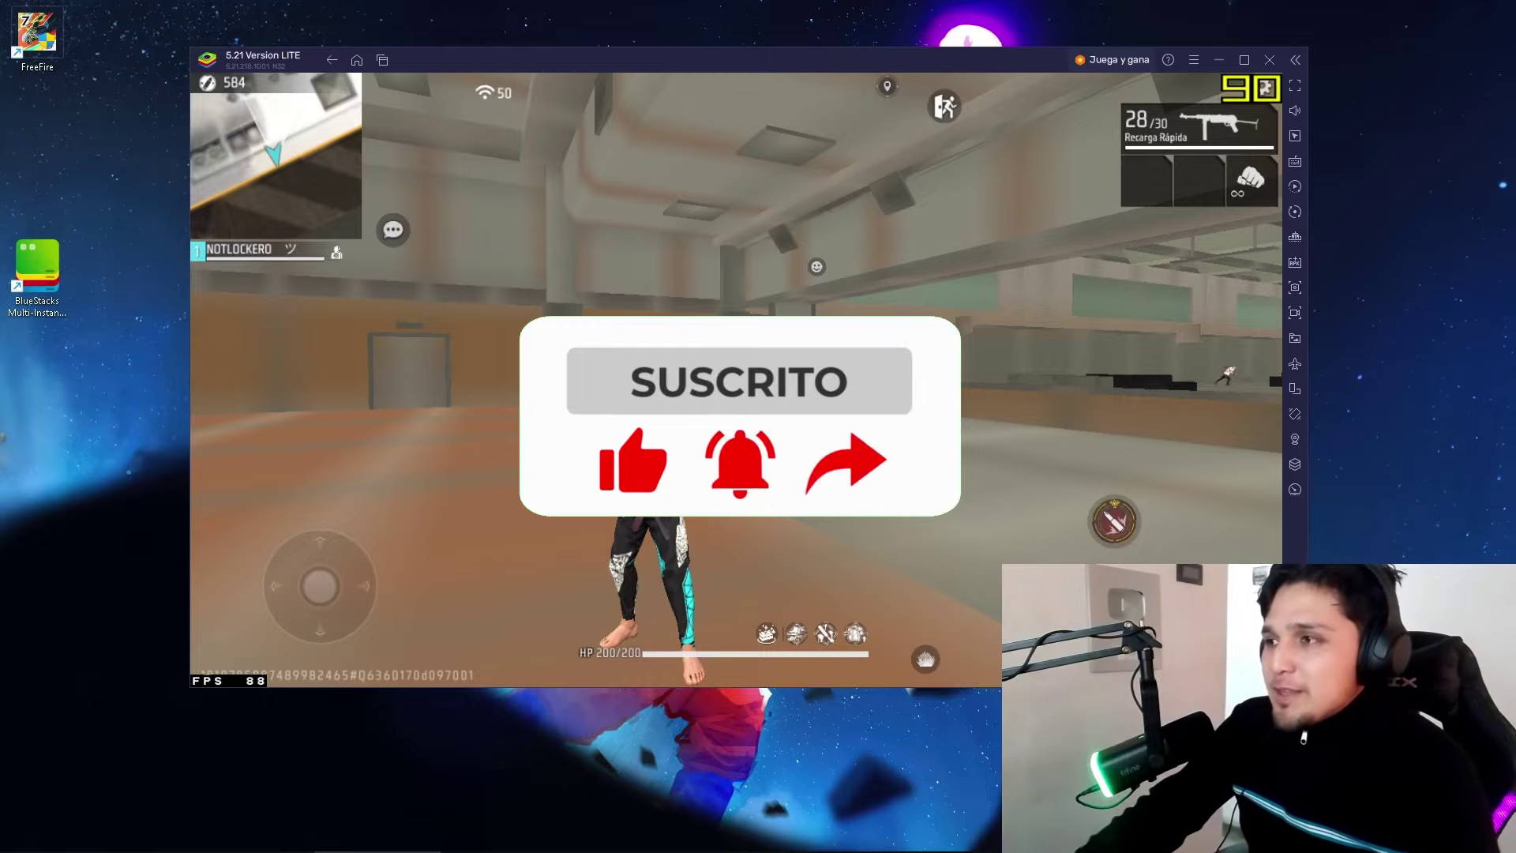
key("b")
left_click(785, 237)
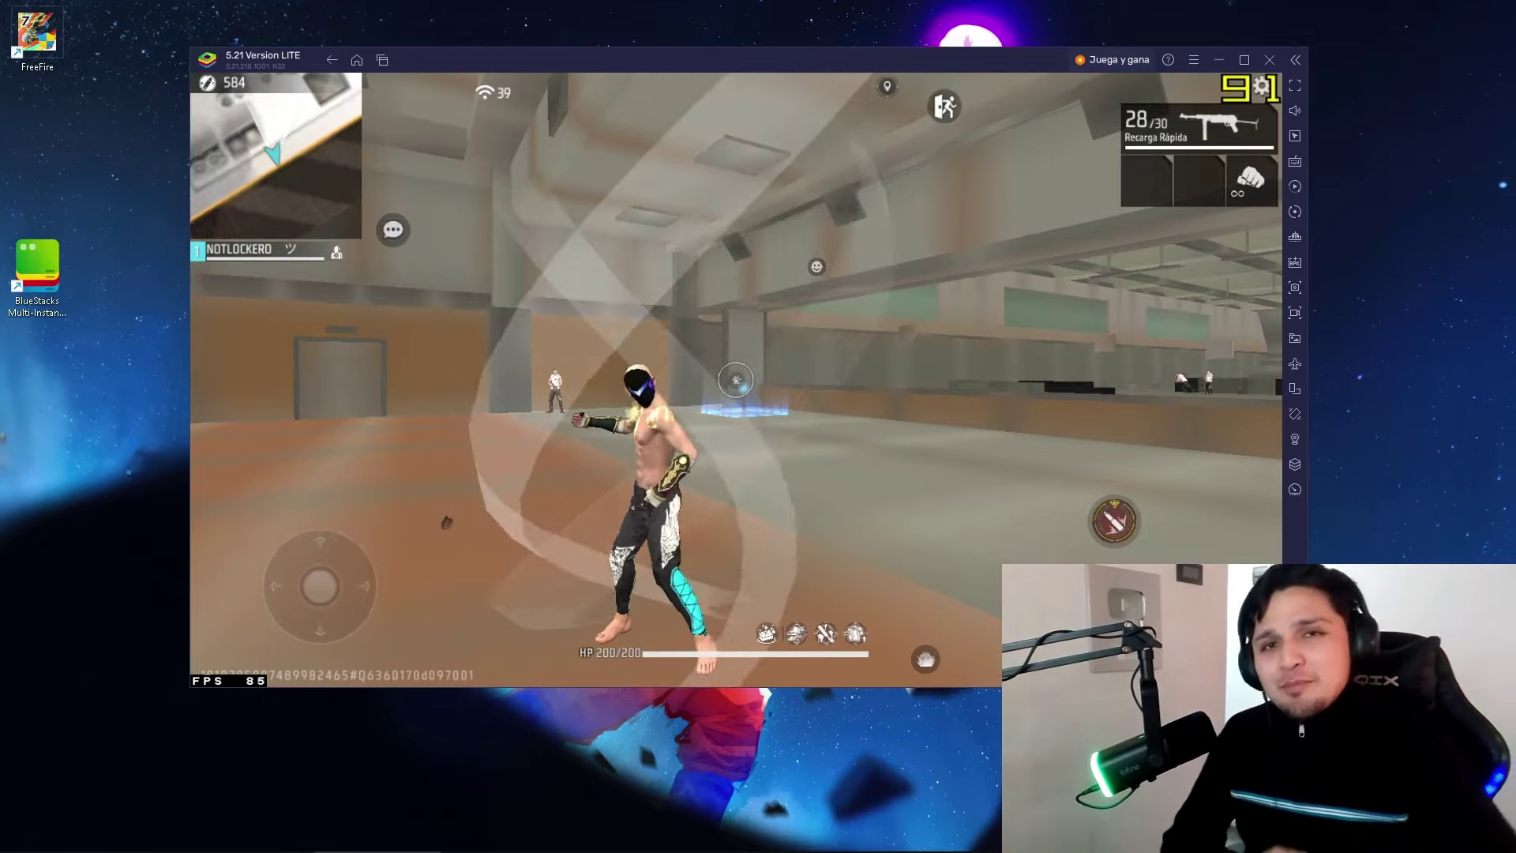